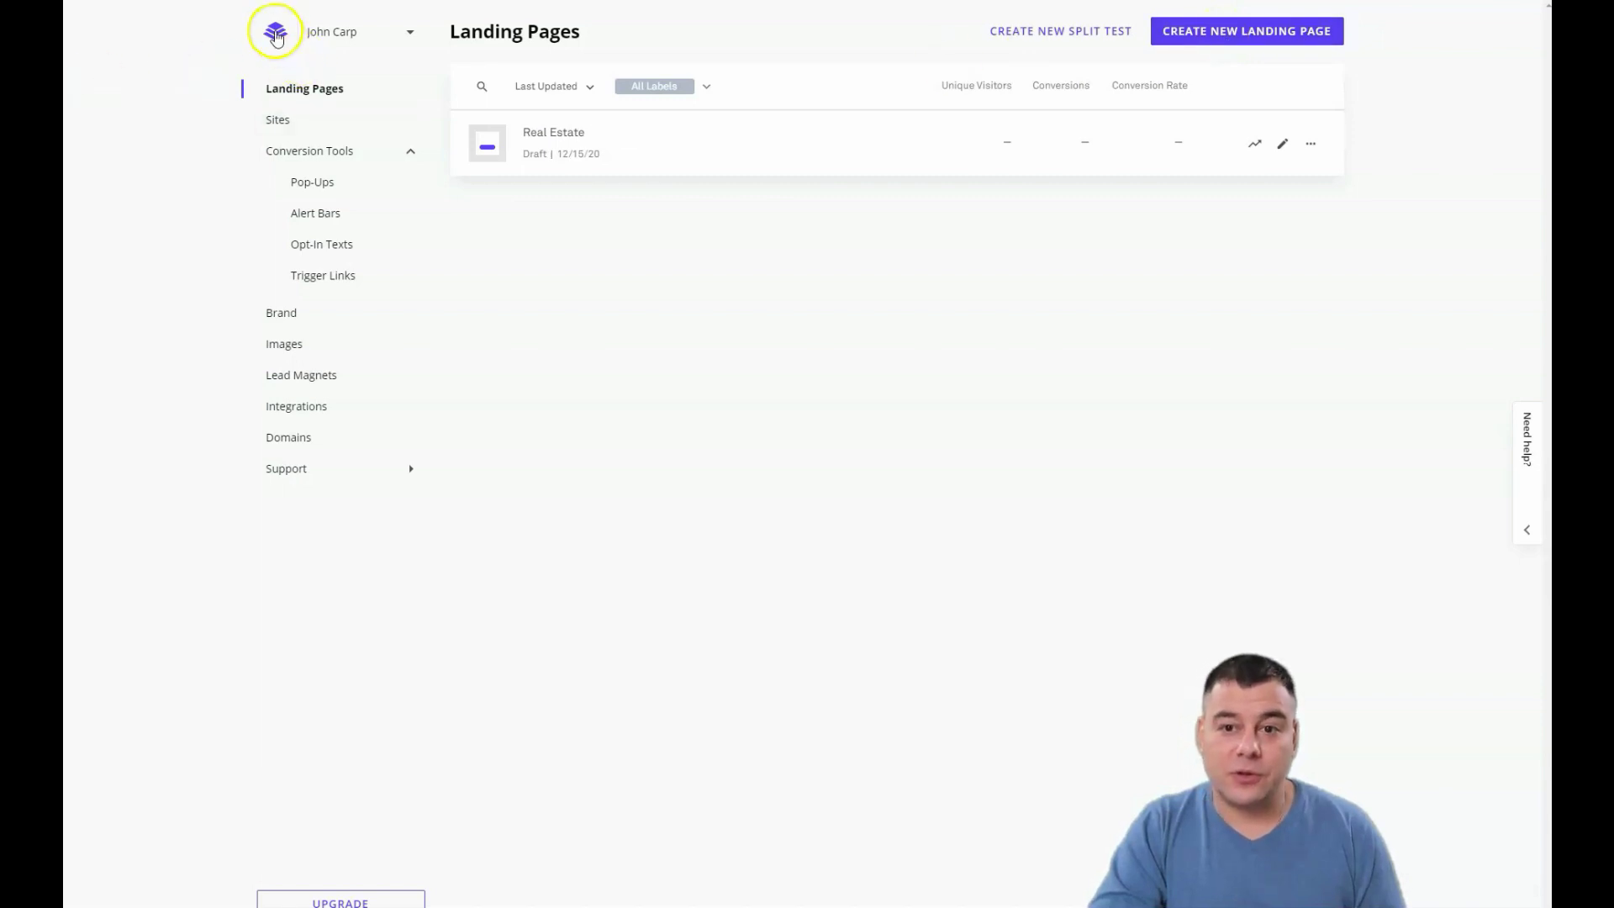
Step: Start a new landing page and browse the template gallery sorted by Conversion Rate
left_click(277, 34)
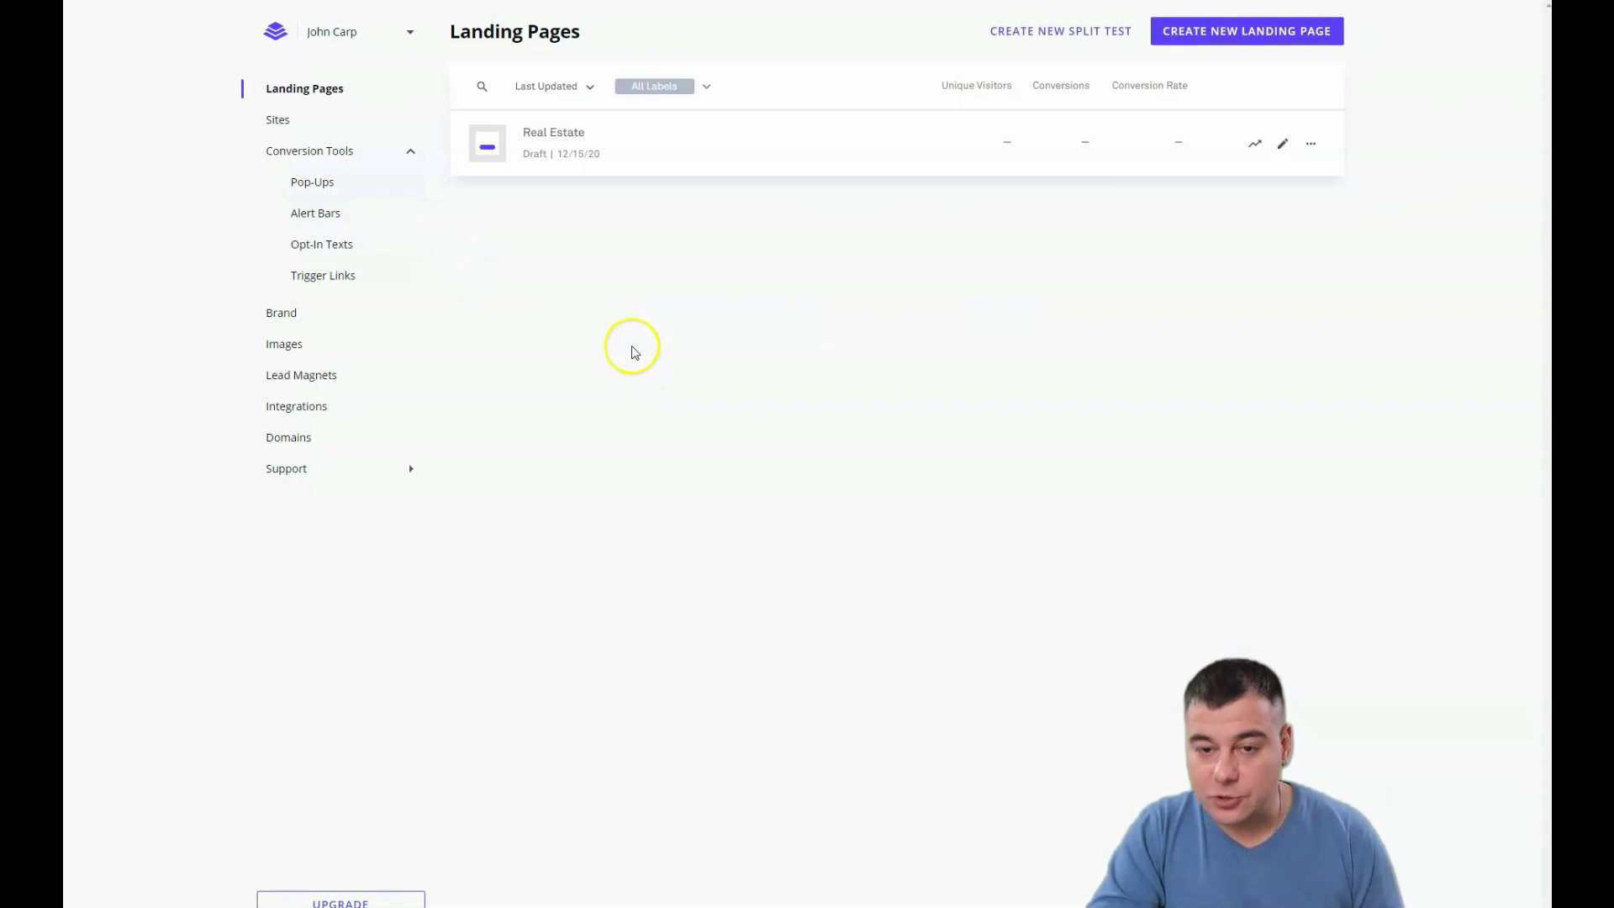
left_click(1234, 40)
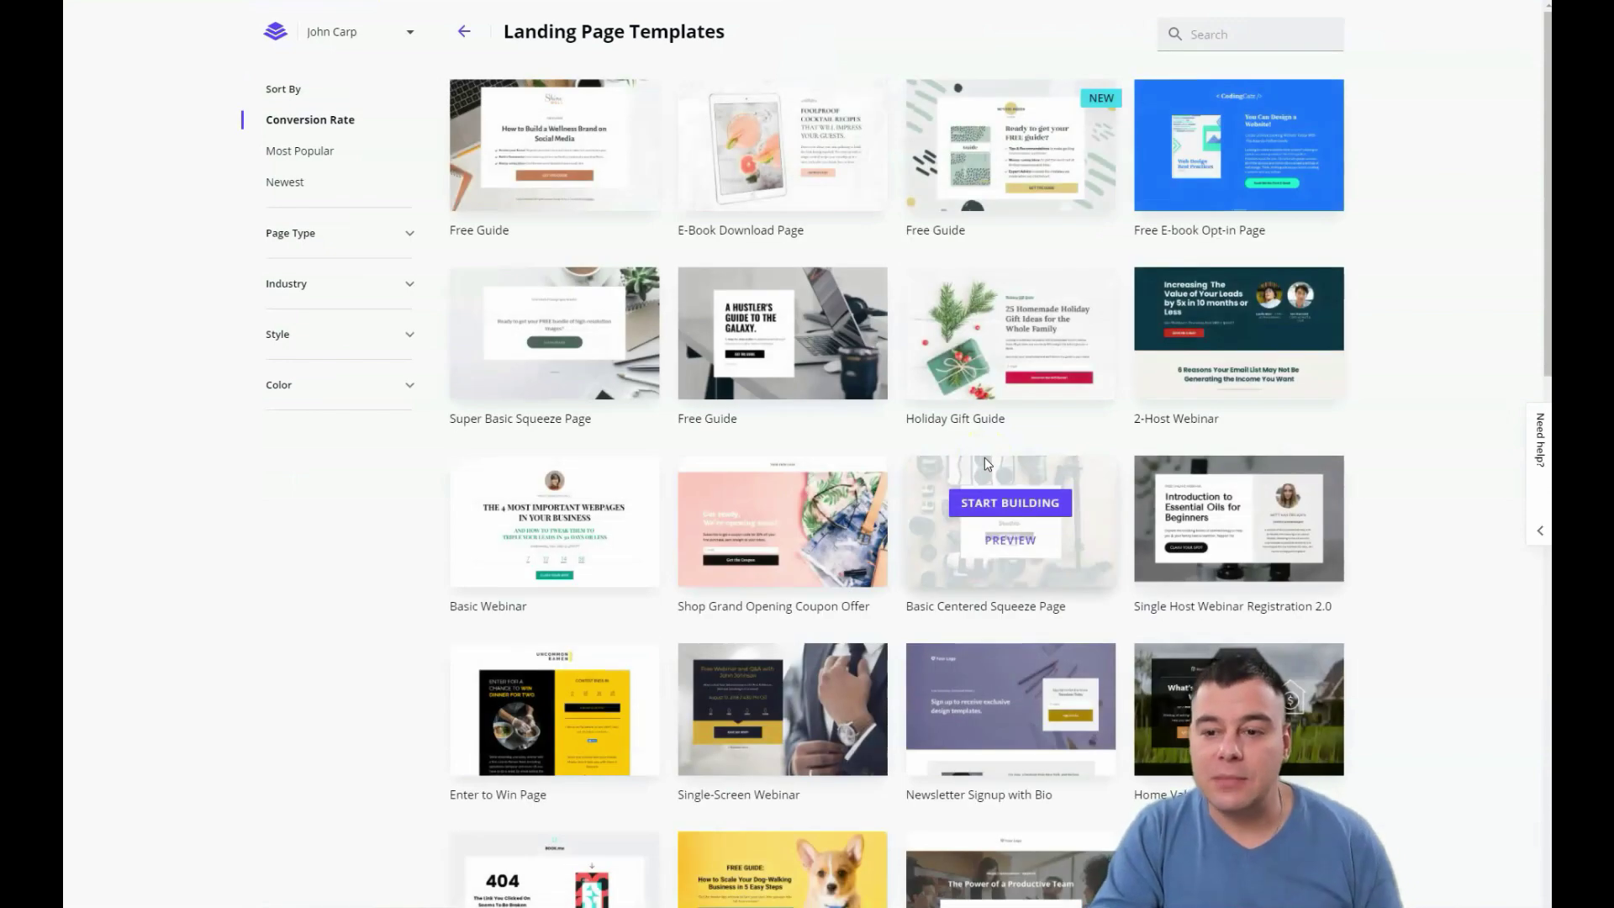
scroll(982, 454, "down", 10)
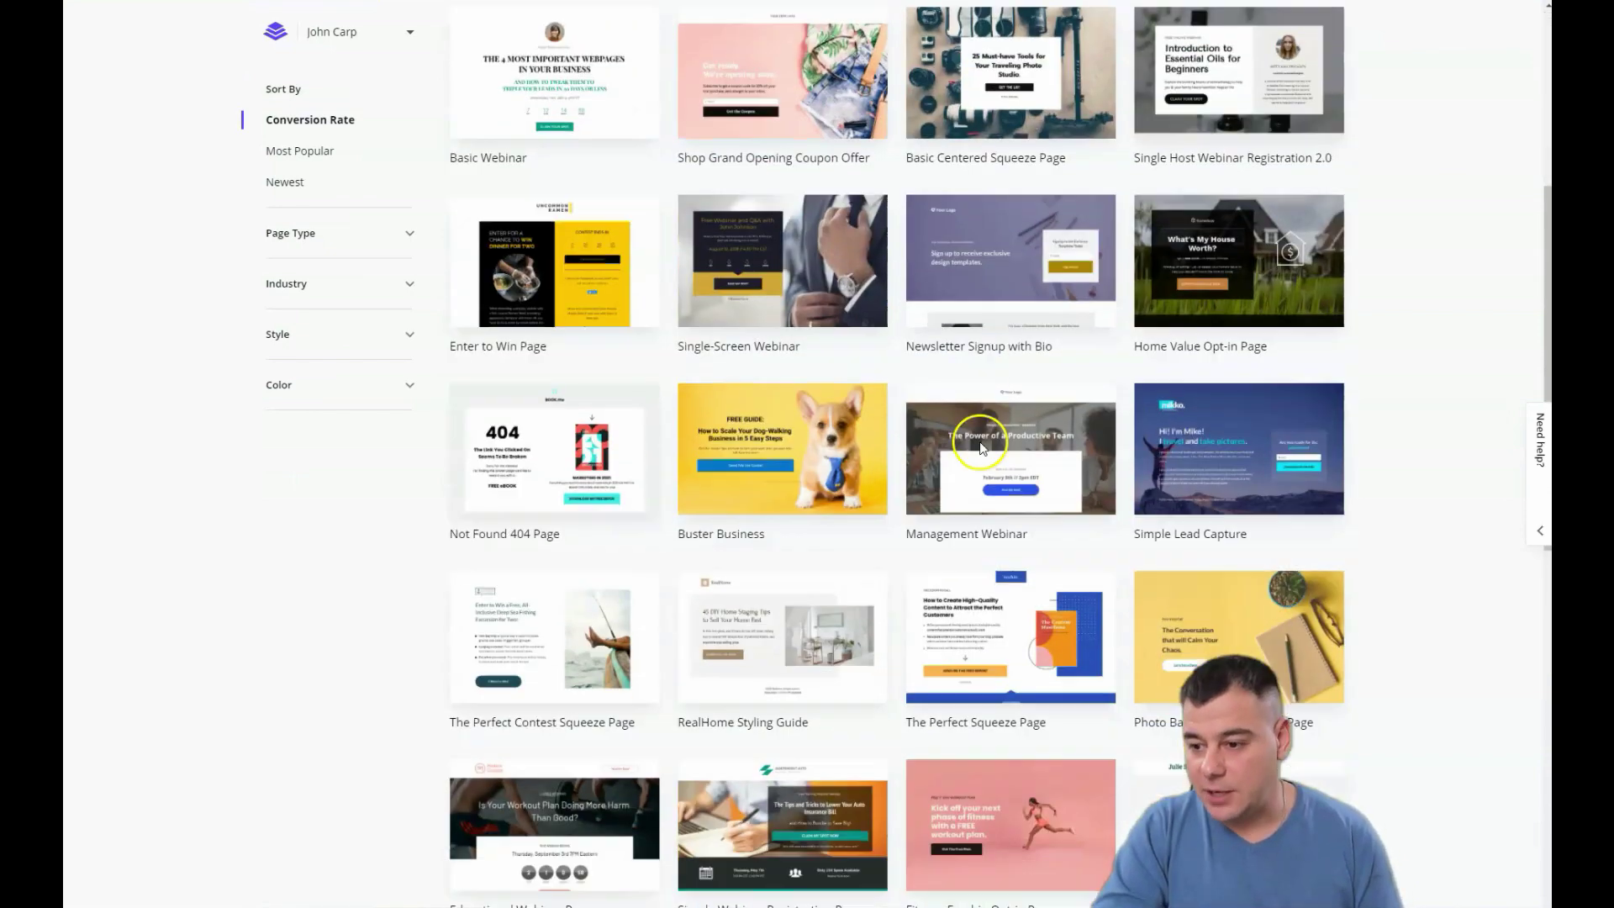
scroll(982, 450, "down", 10)
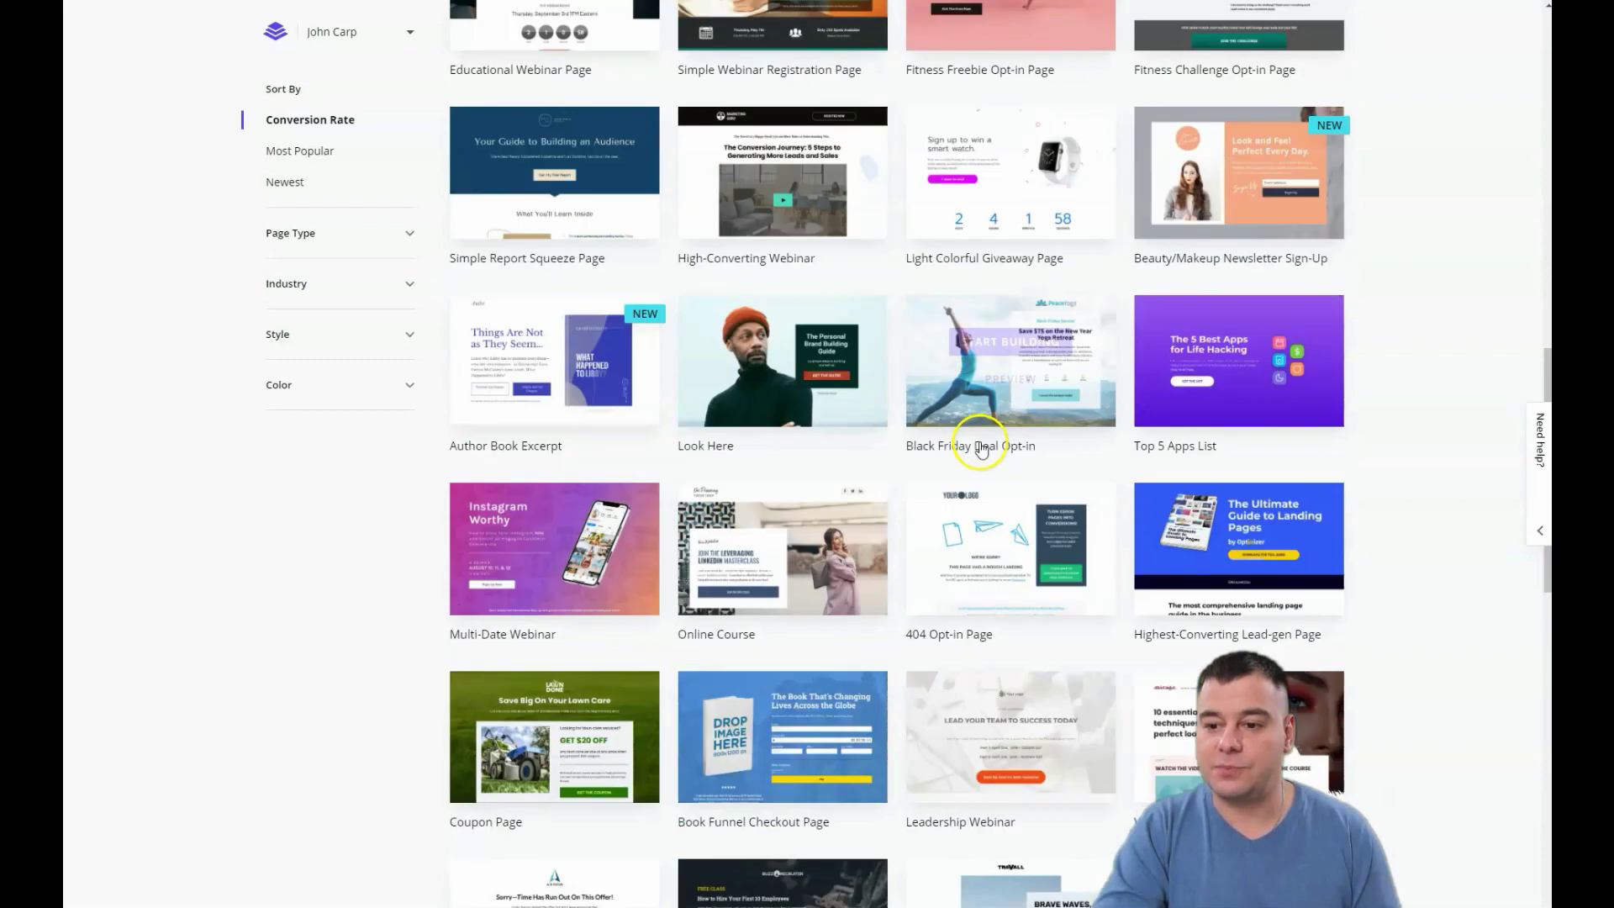
scroll(980, 450, "down", 10)
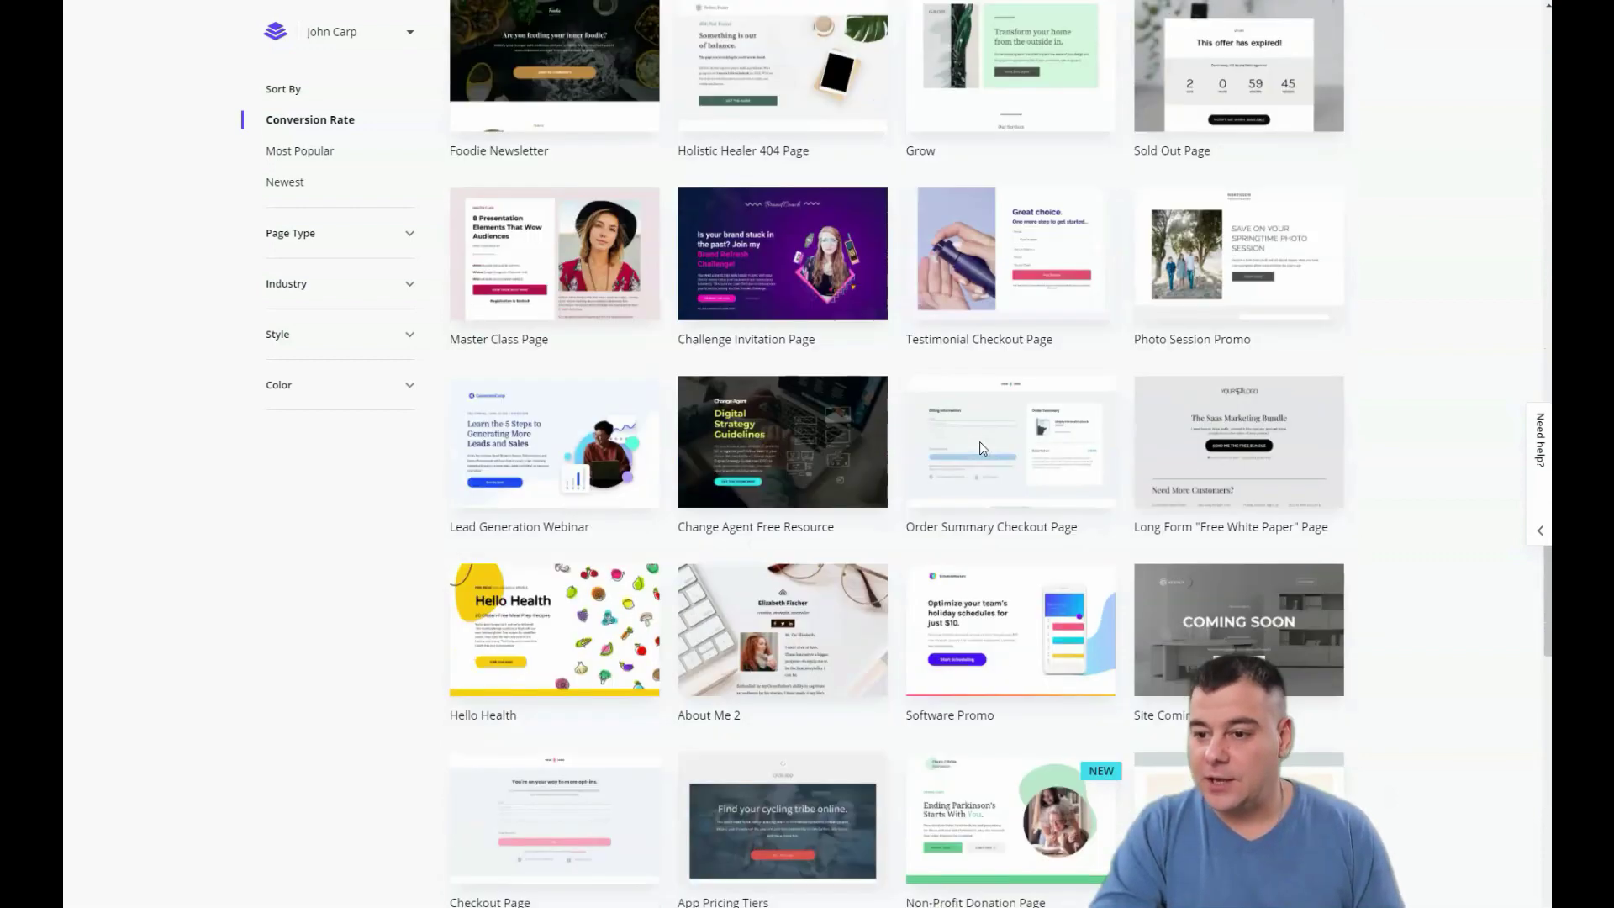
scroll(982, 448, "down", 5)
scroll(982, 448, "up", 10)
scroll(982, 448, "up", 10)
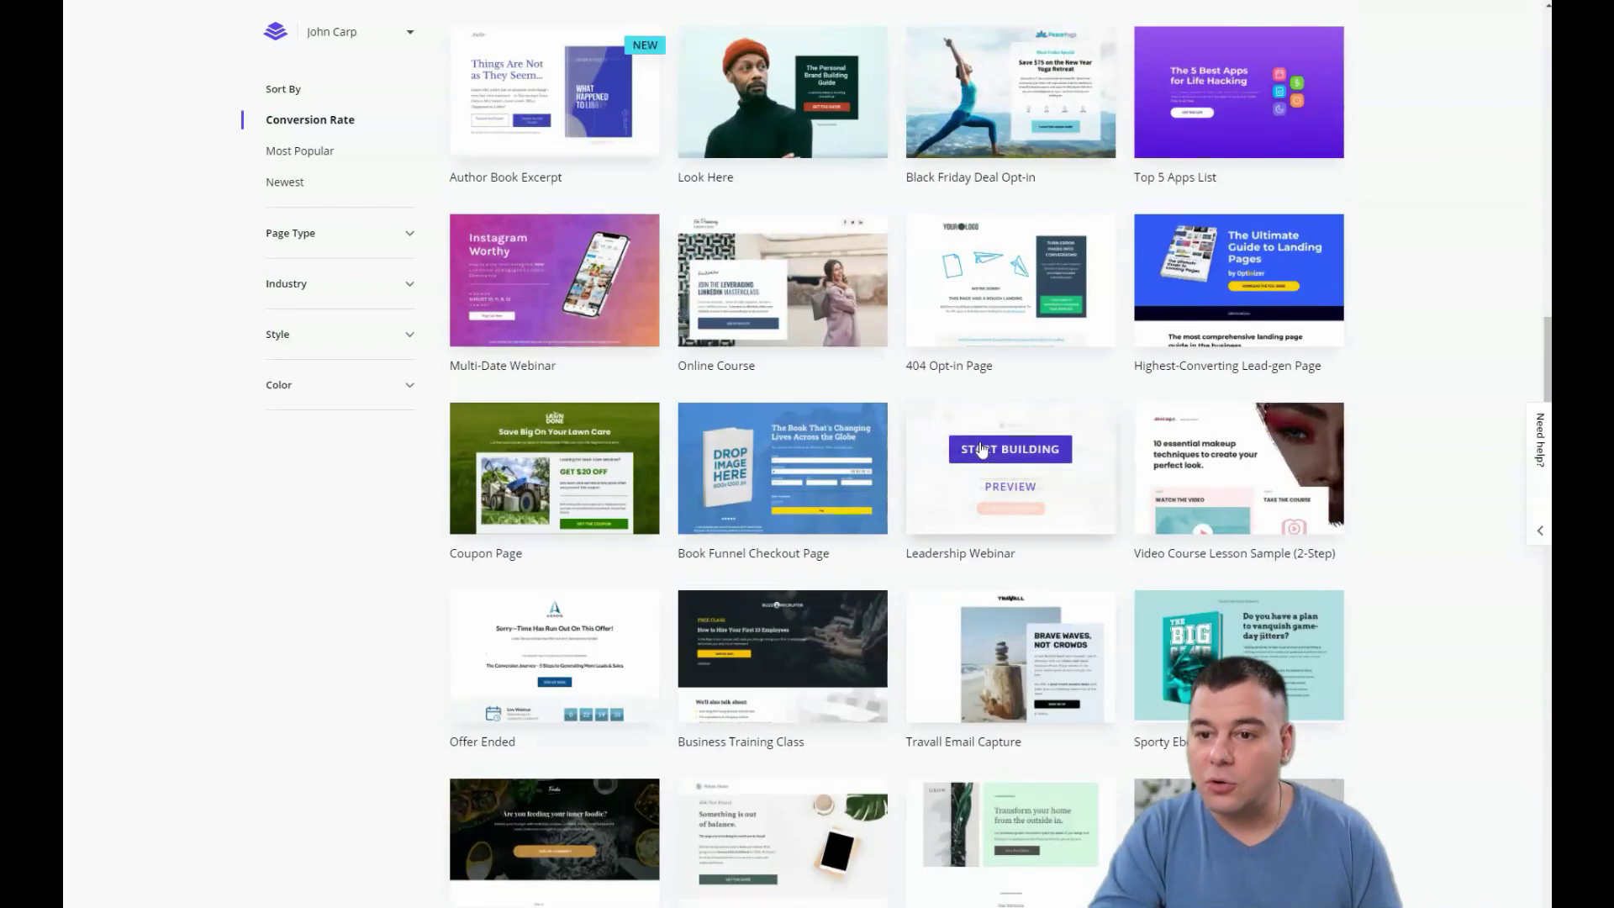
scroll(982, 448, "up", 8)
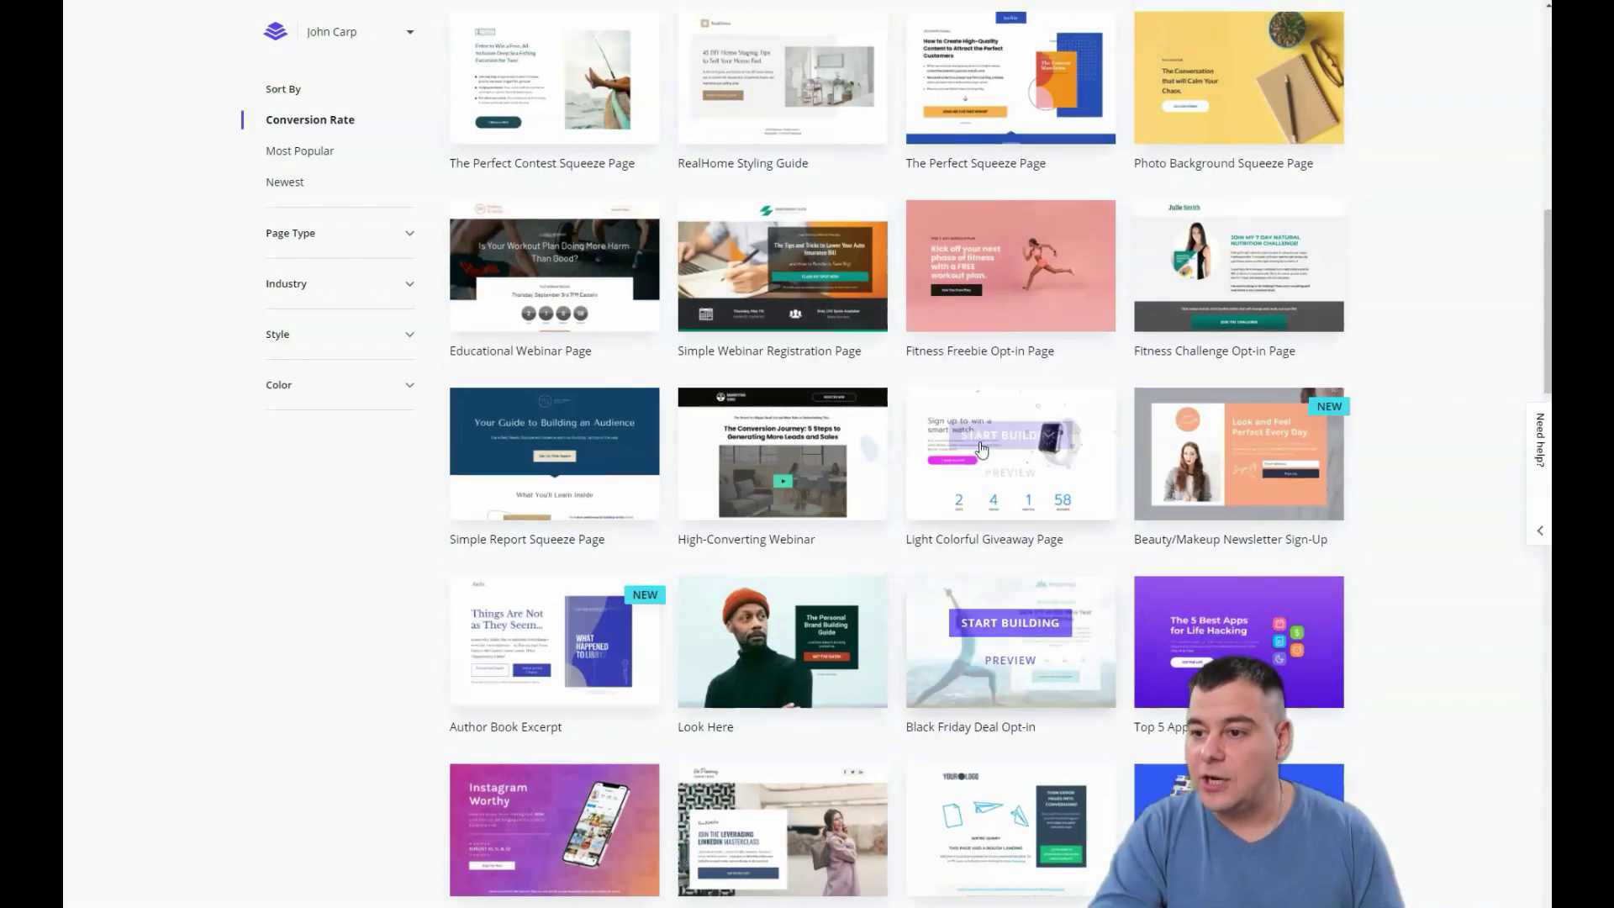
scroll(982, 448, "up", 6)
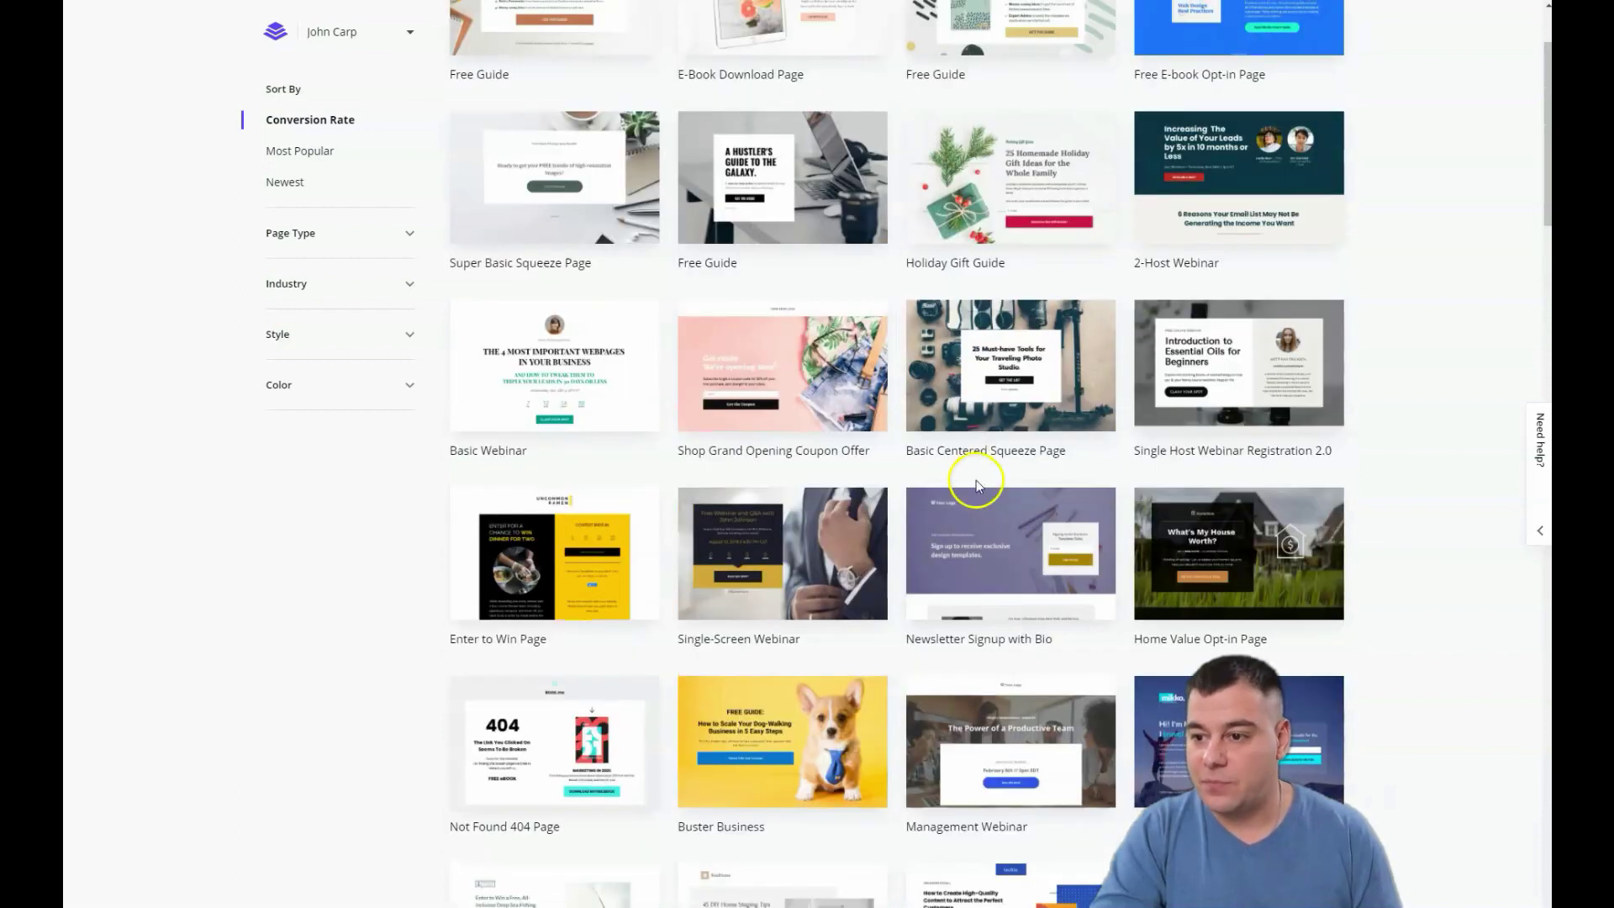
scroll(1149, 345, "down", 3)
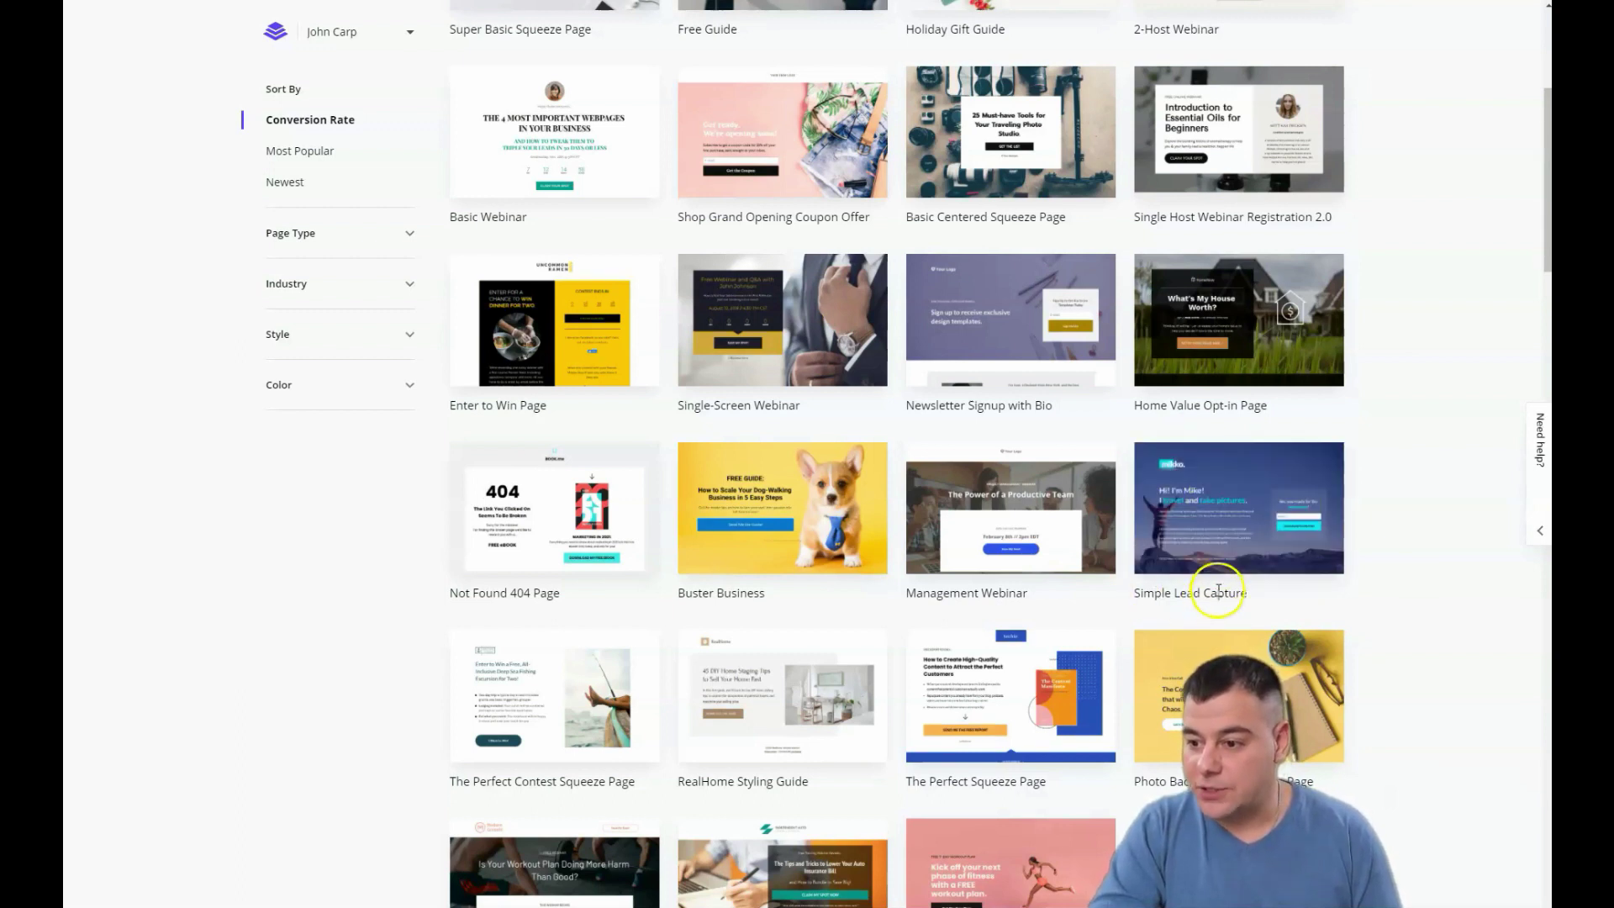
Step: Preview and use the Simple Lead Capture template, naming the page 'Travel'
left_click(1237, 528)
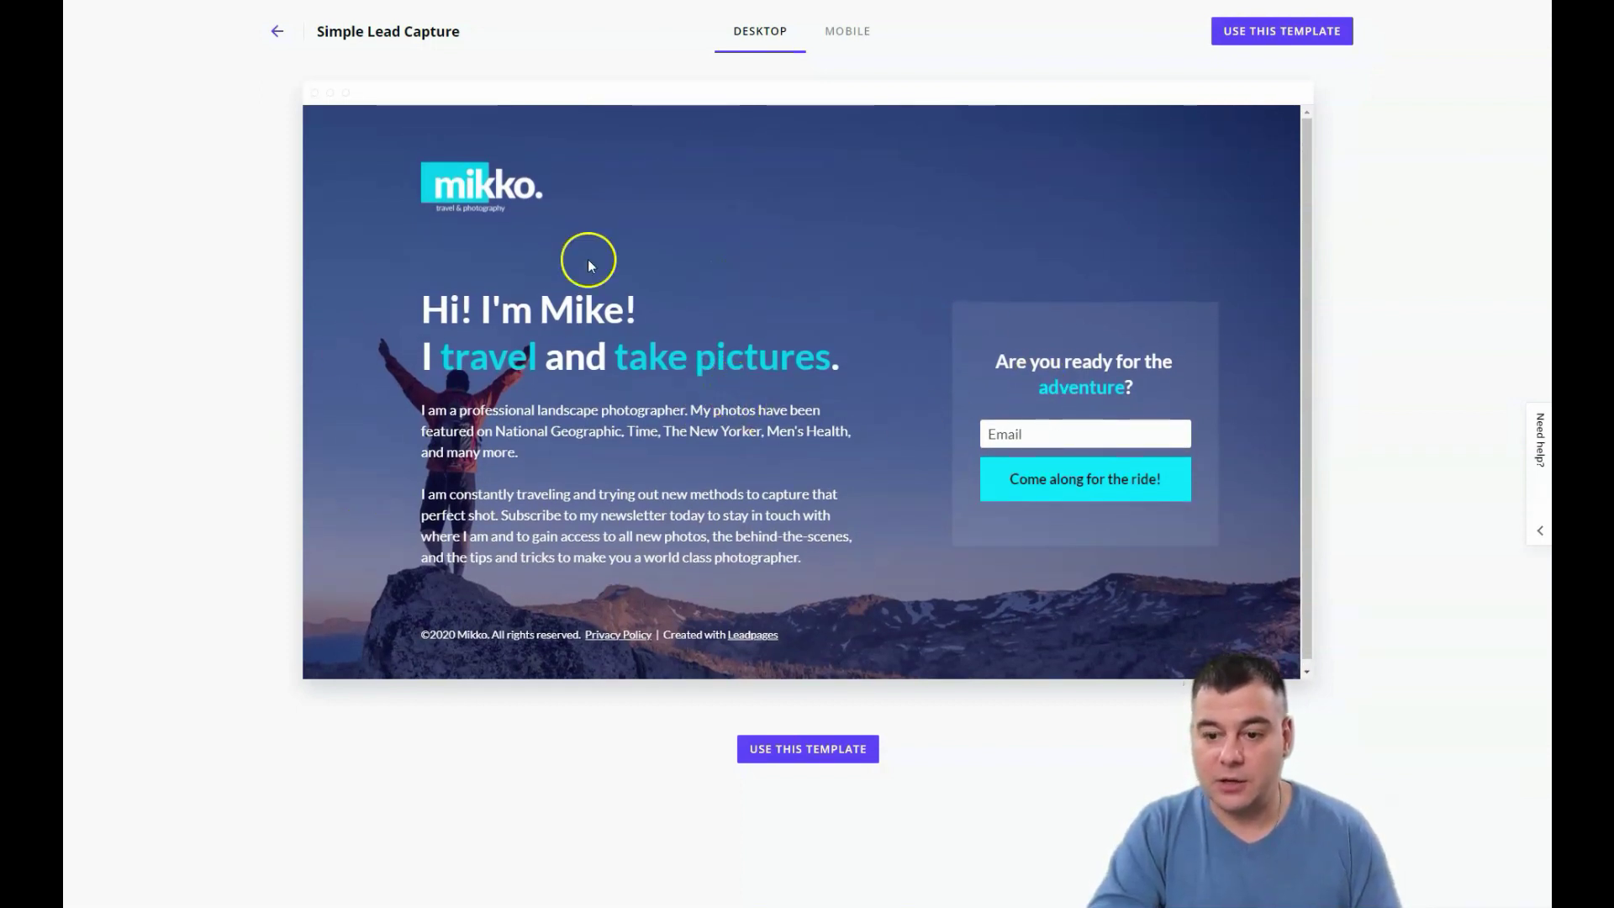
left_click(807, 757)
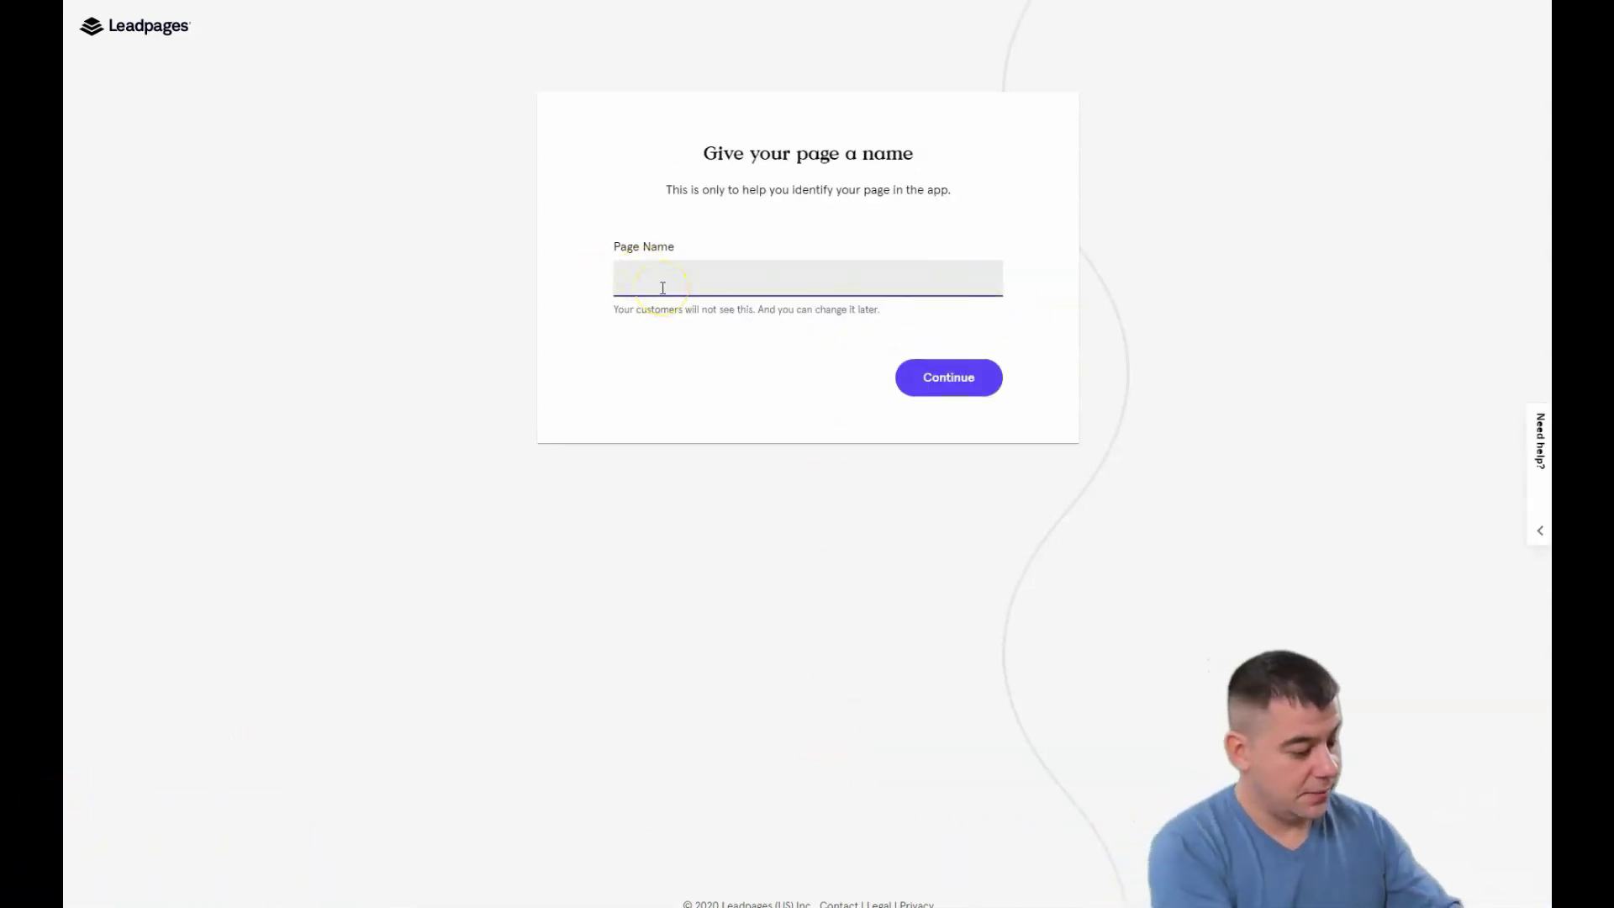
type("Trave")
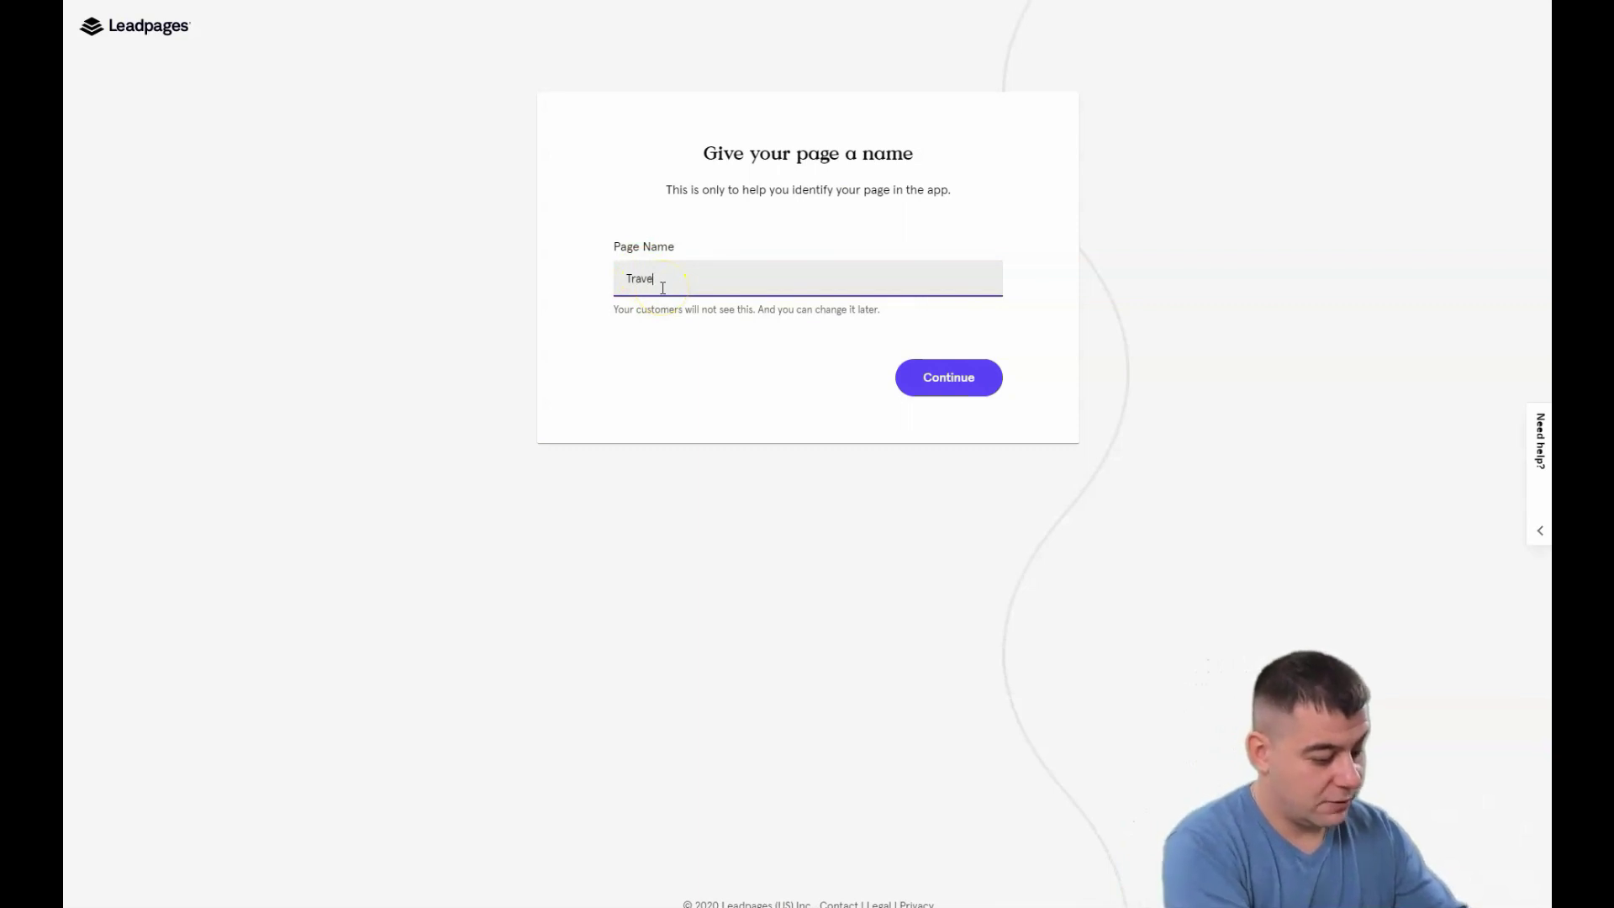
type("l")
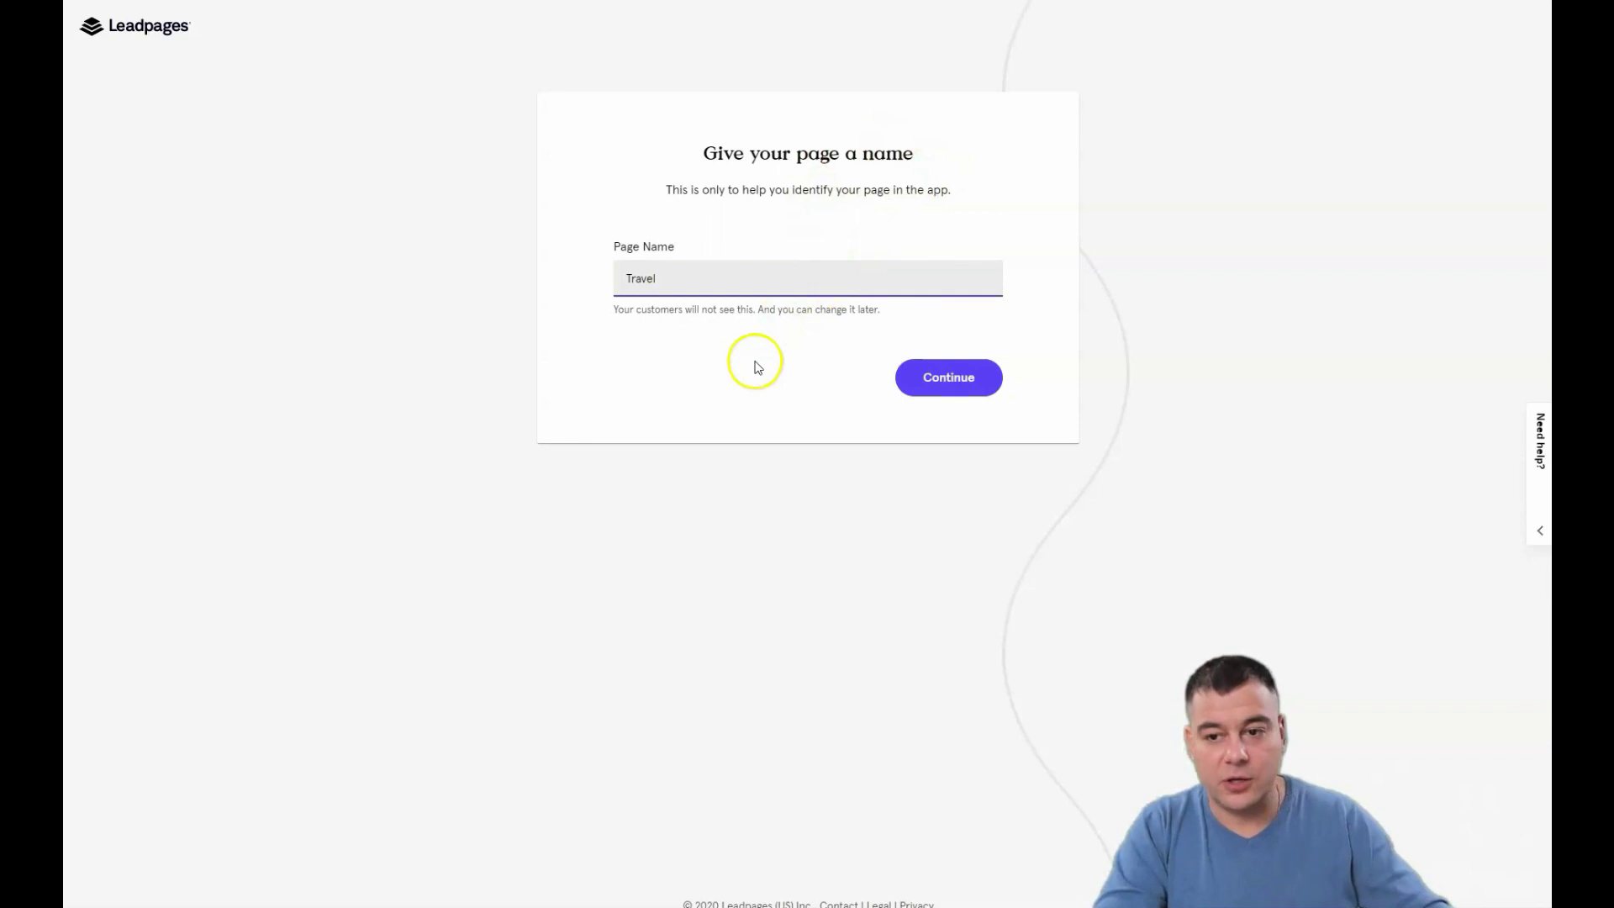
Step: Create the Travel page and let it load in the editor
left_click(958, 387)
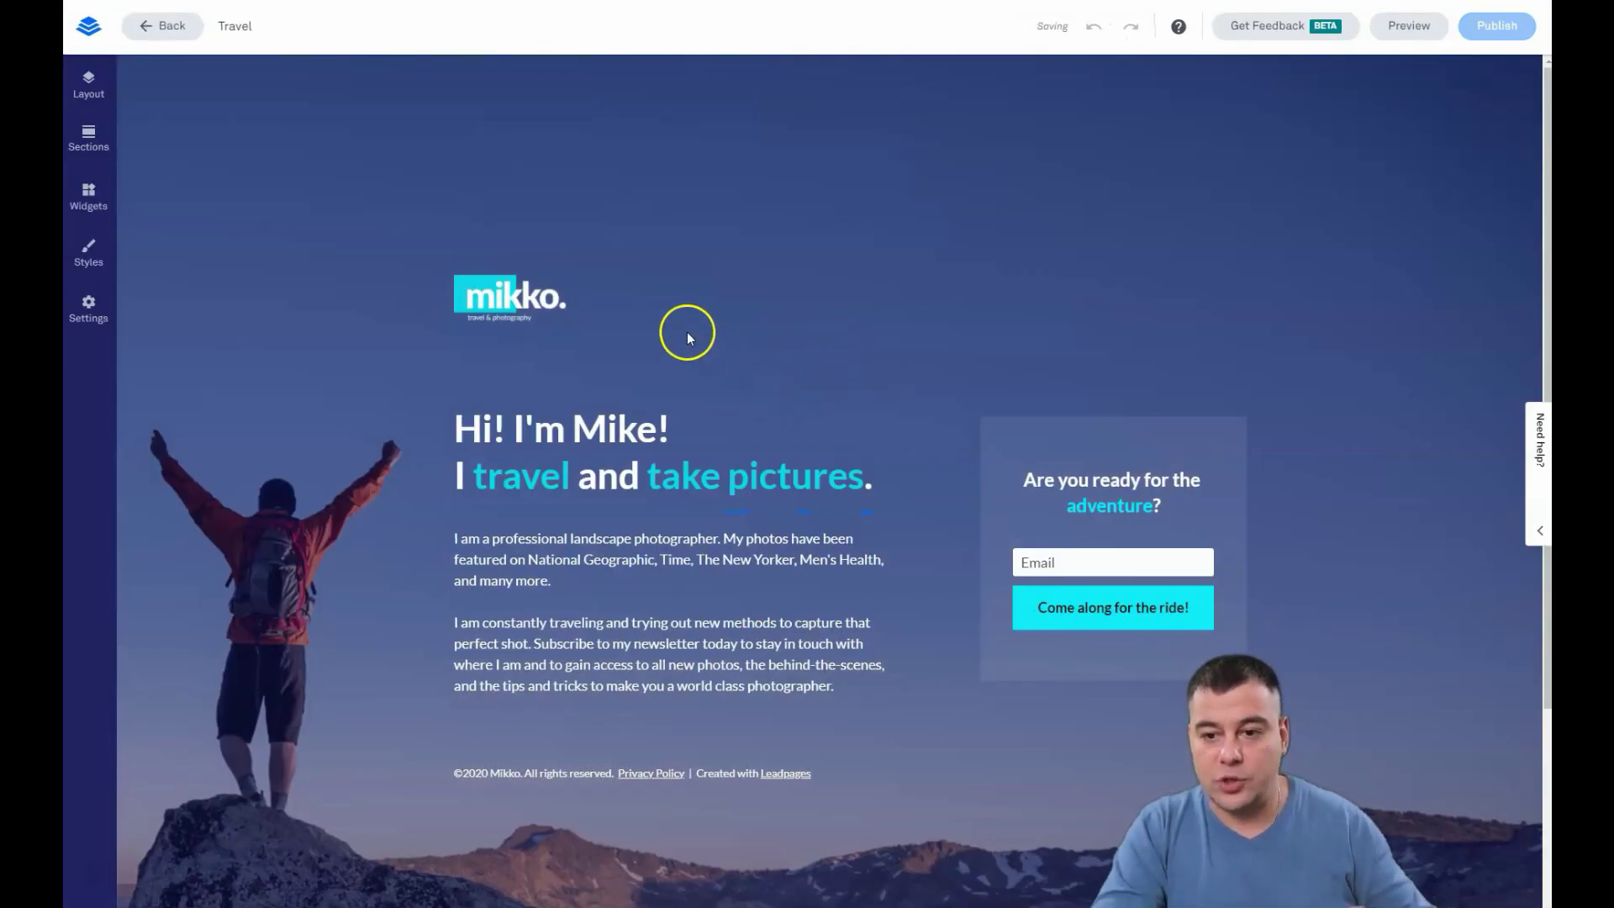
mouse_move(575, 294)
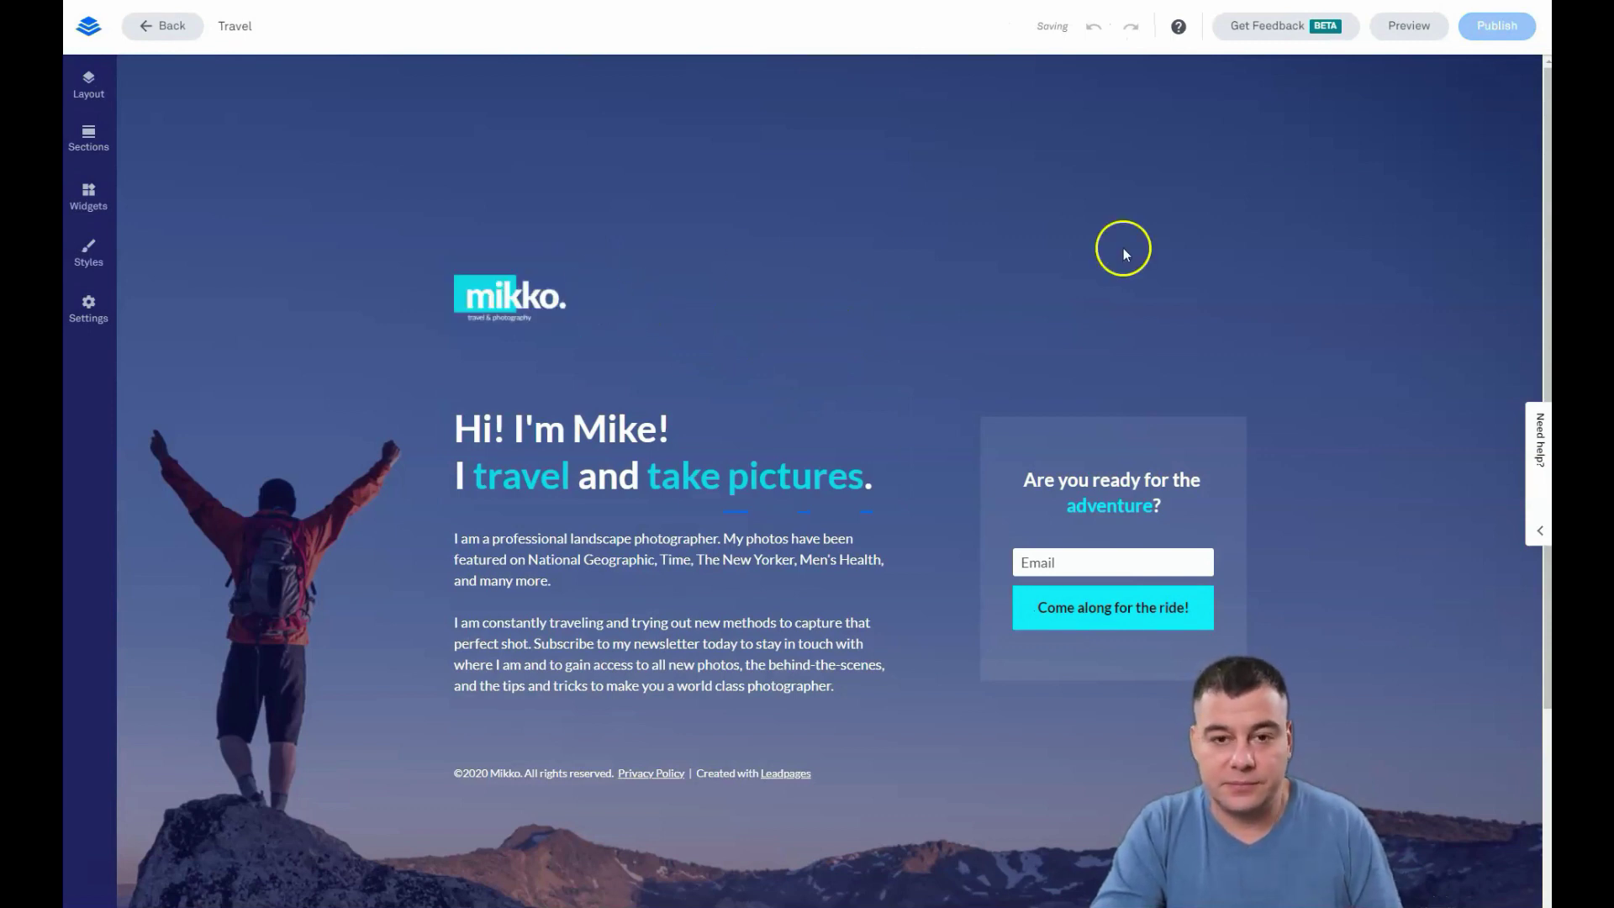
scroll(937, 403, "down", 3)
scroll(935, 404, "down", 3)
scroll(937, 408, "up", 3)
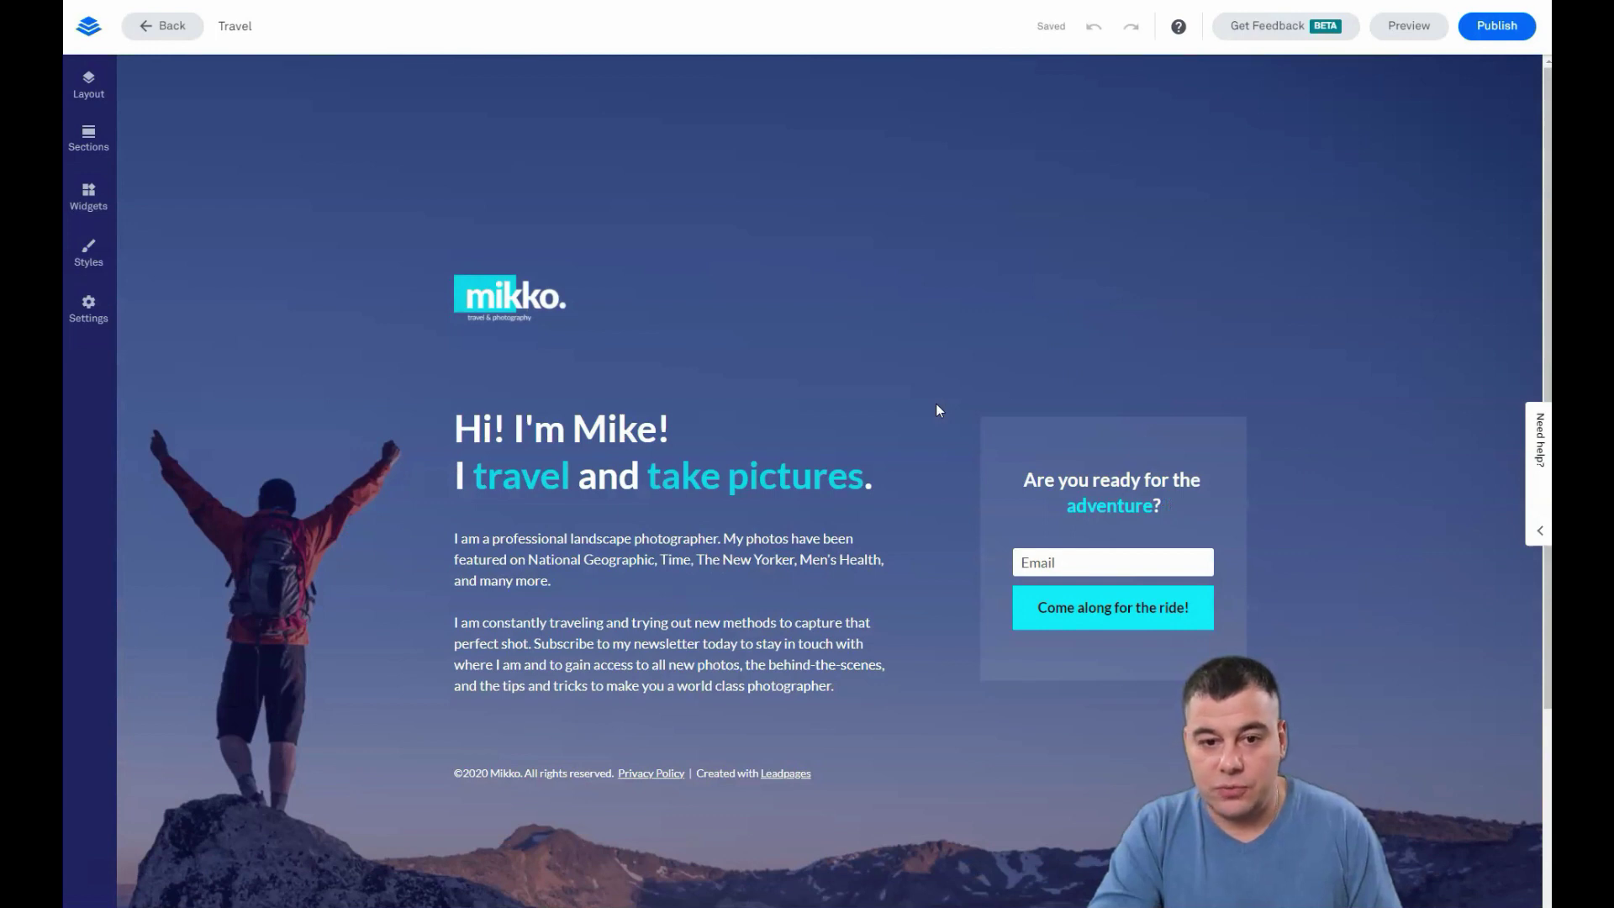
Step: Show the Page Layout list of sections with its single Hero section
left_click(91, 95)
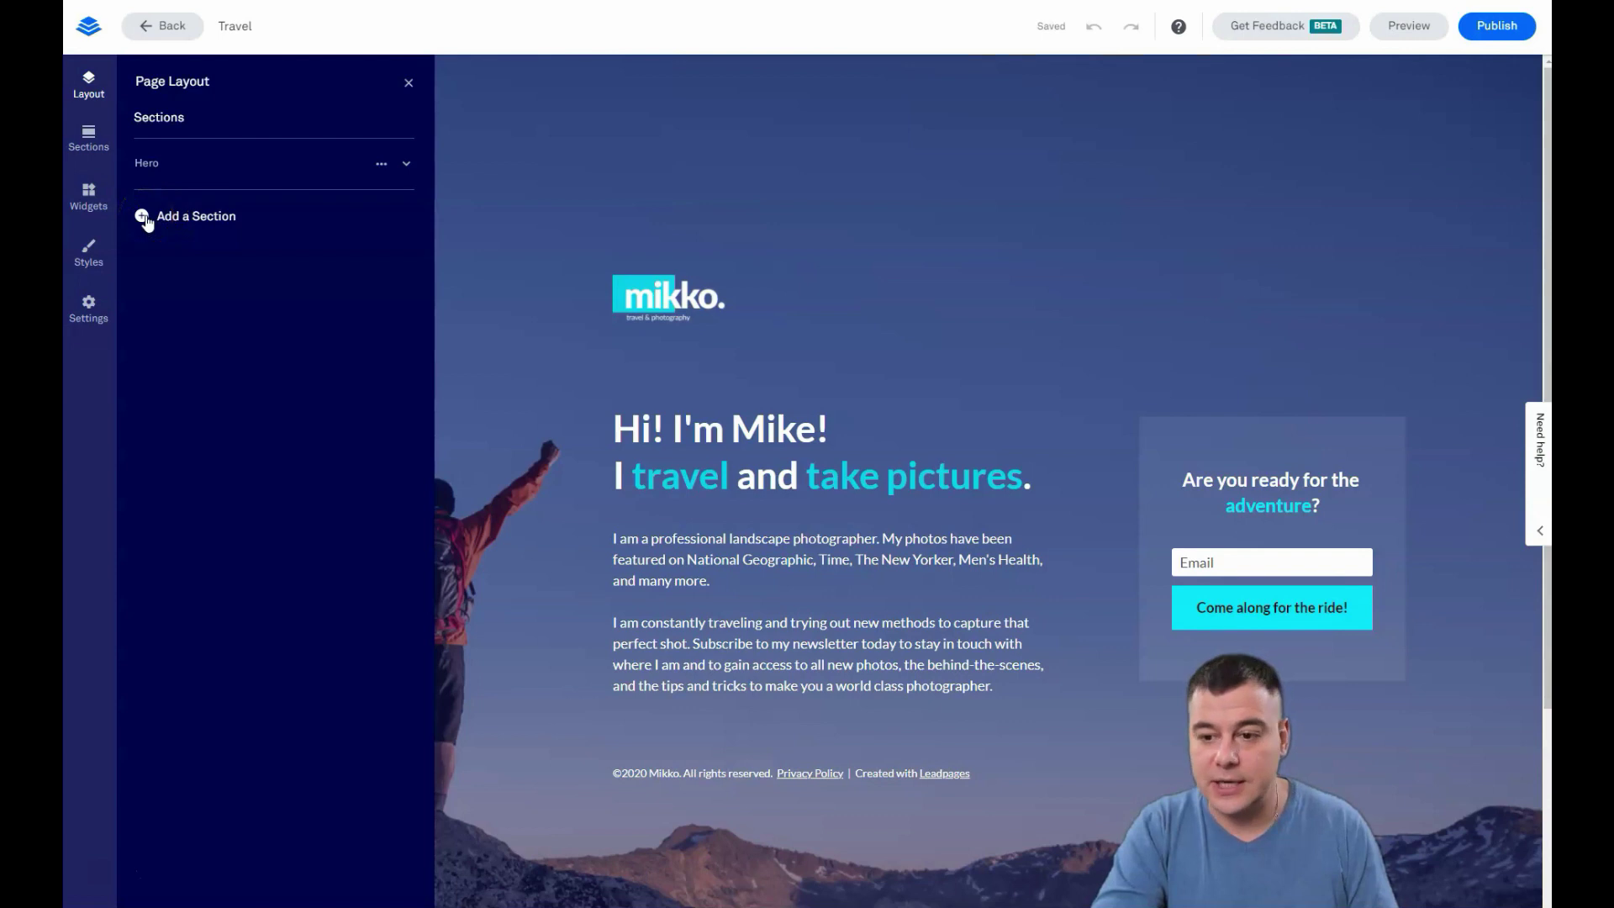
left_click(409, 83)
scroll(1211, 462, "down", 4)
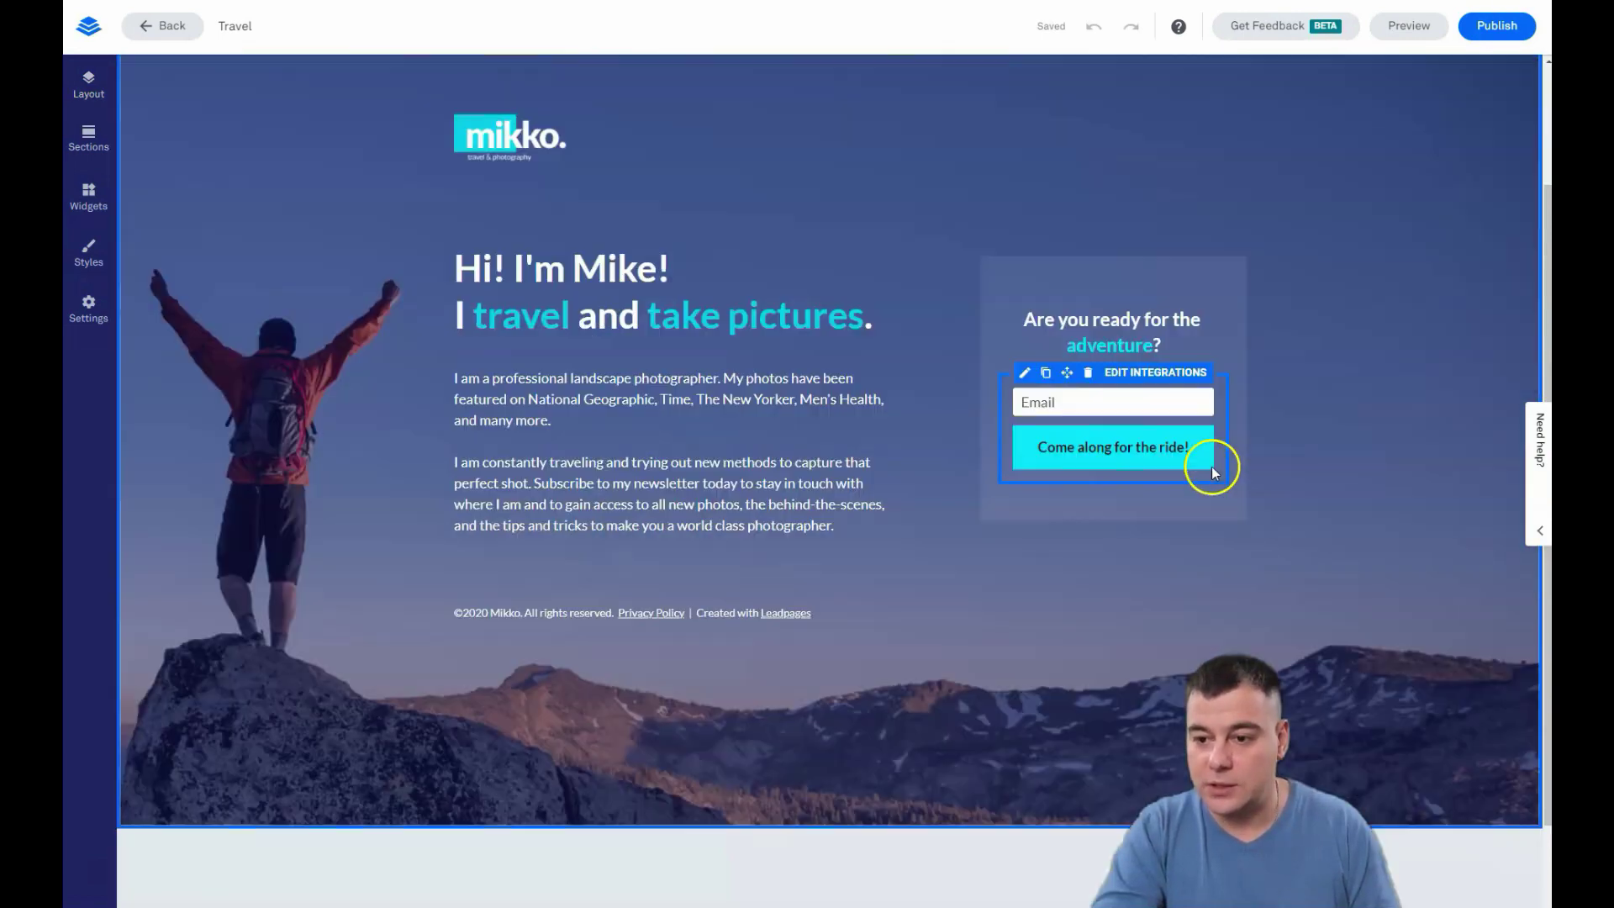
scroll(886, 477, "up", 2)
scroll(885, 477, "up", 1)
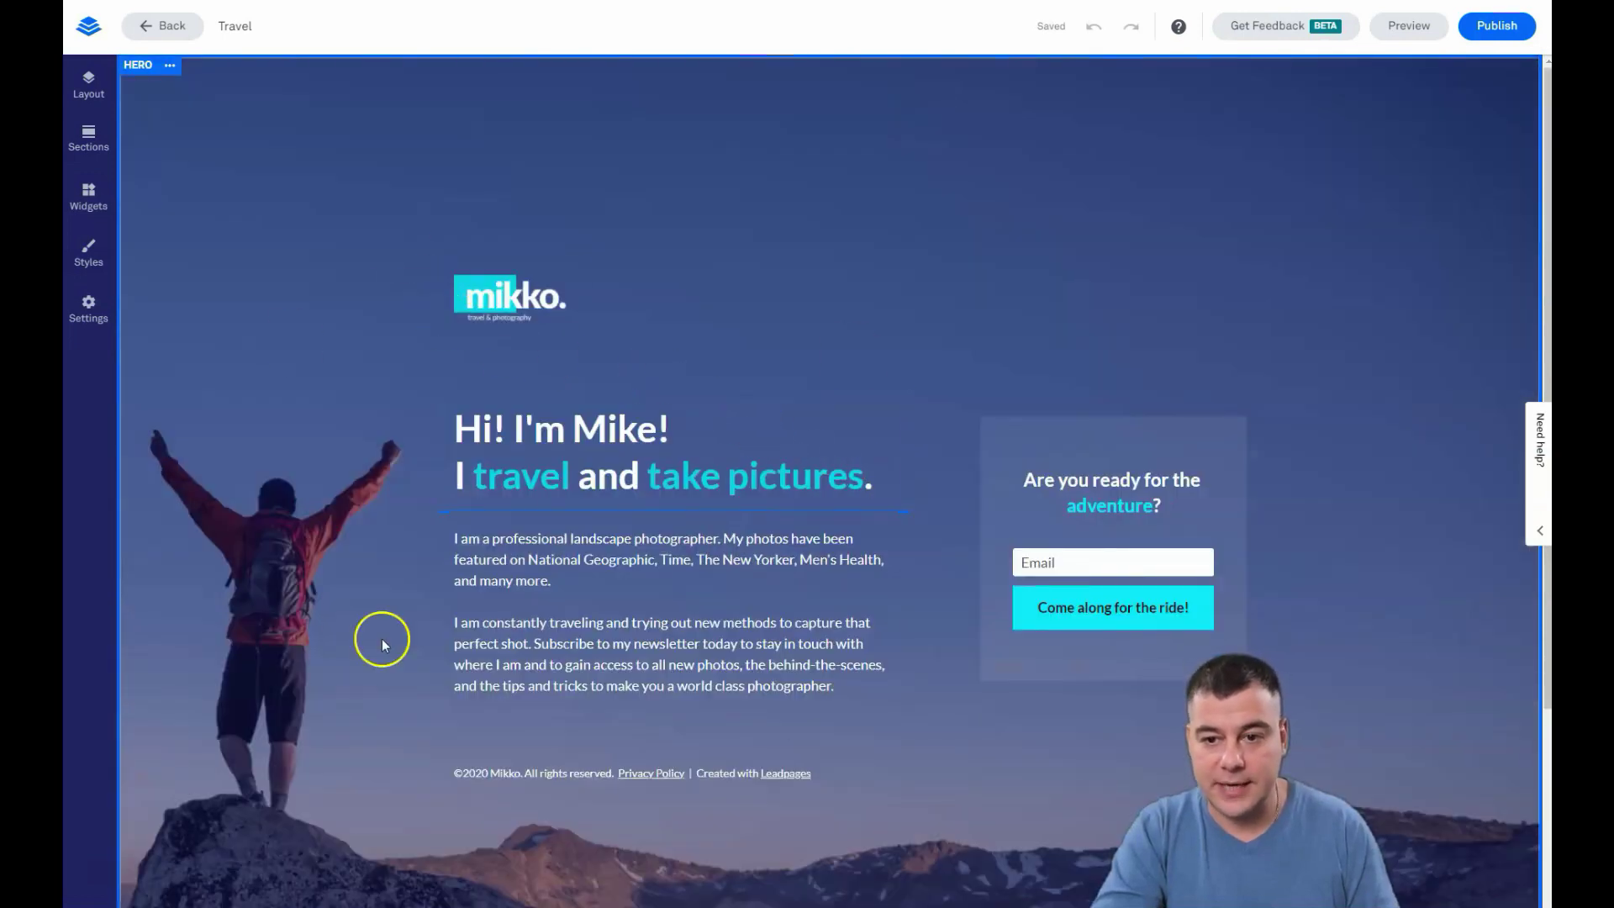
left_click(87, 94)
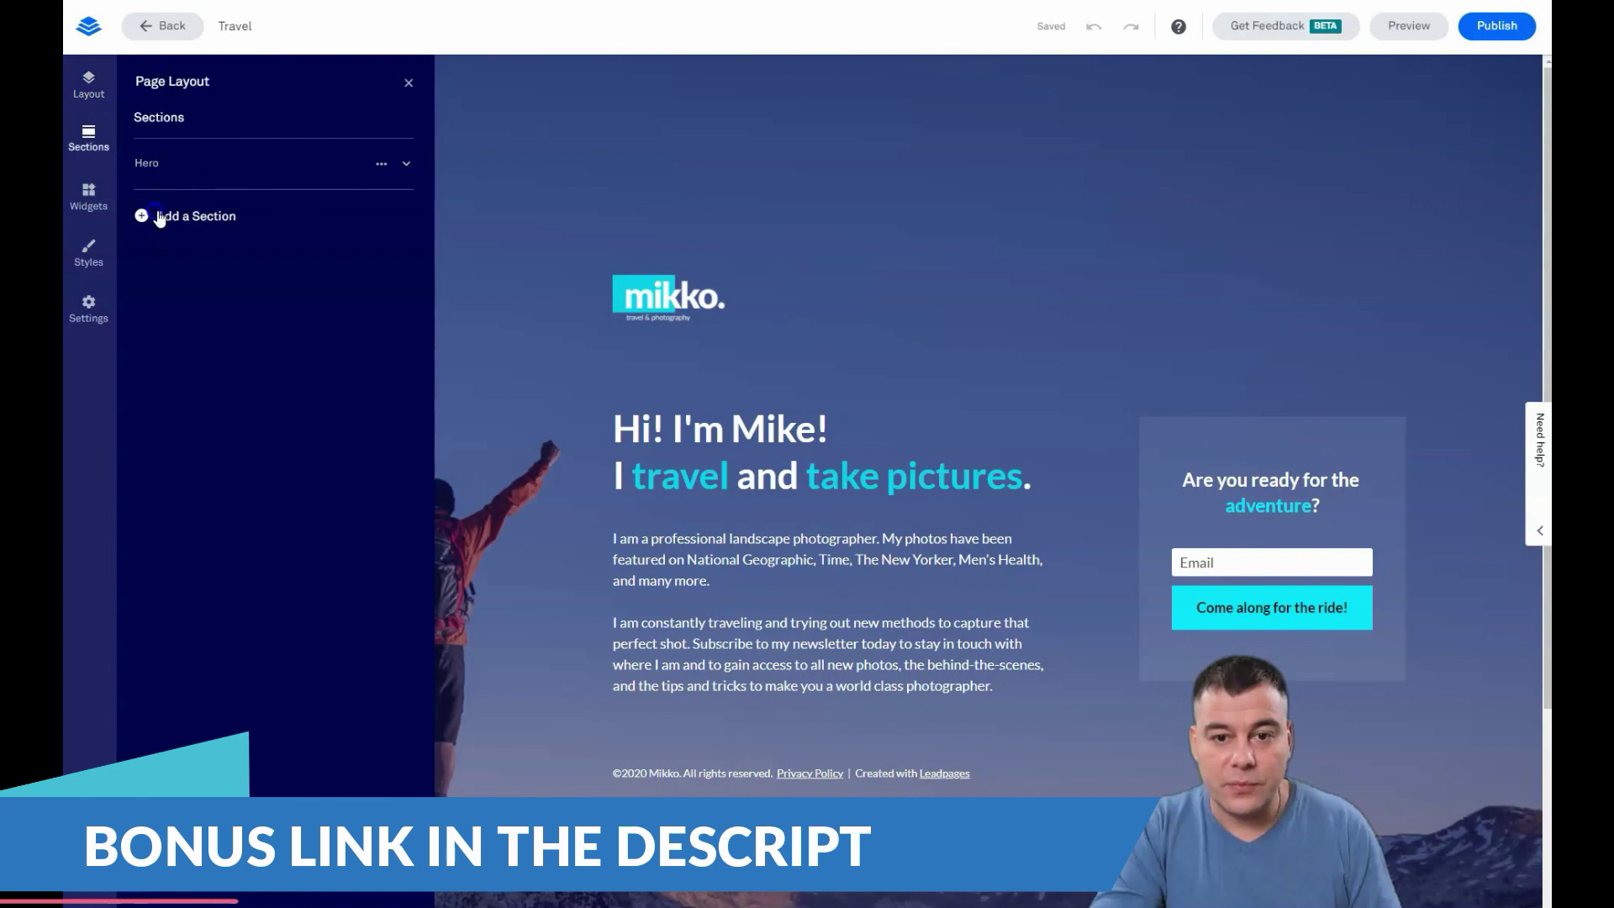
Step: Open the section library and browse the Call to Action and Contact Us designs
left_click(160, 217)
left_click(317, 294)
left_click(302, 146)
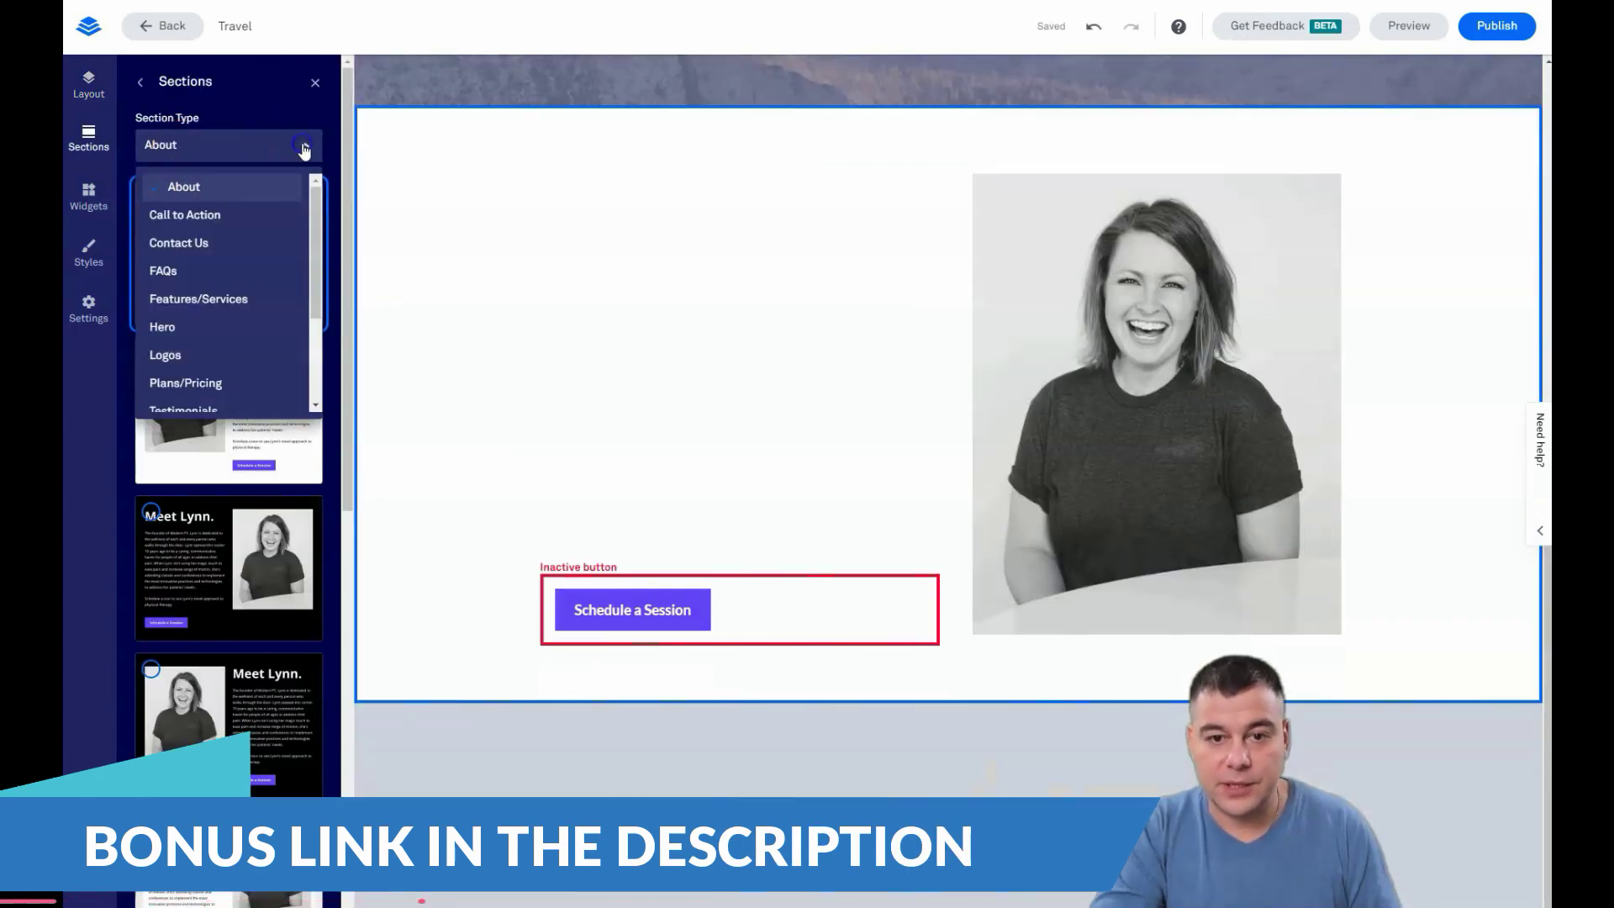
left_click(212, 217)
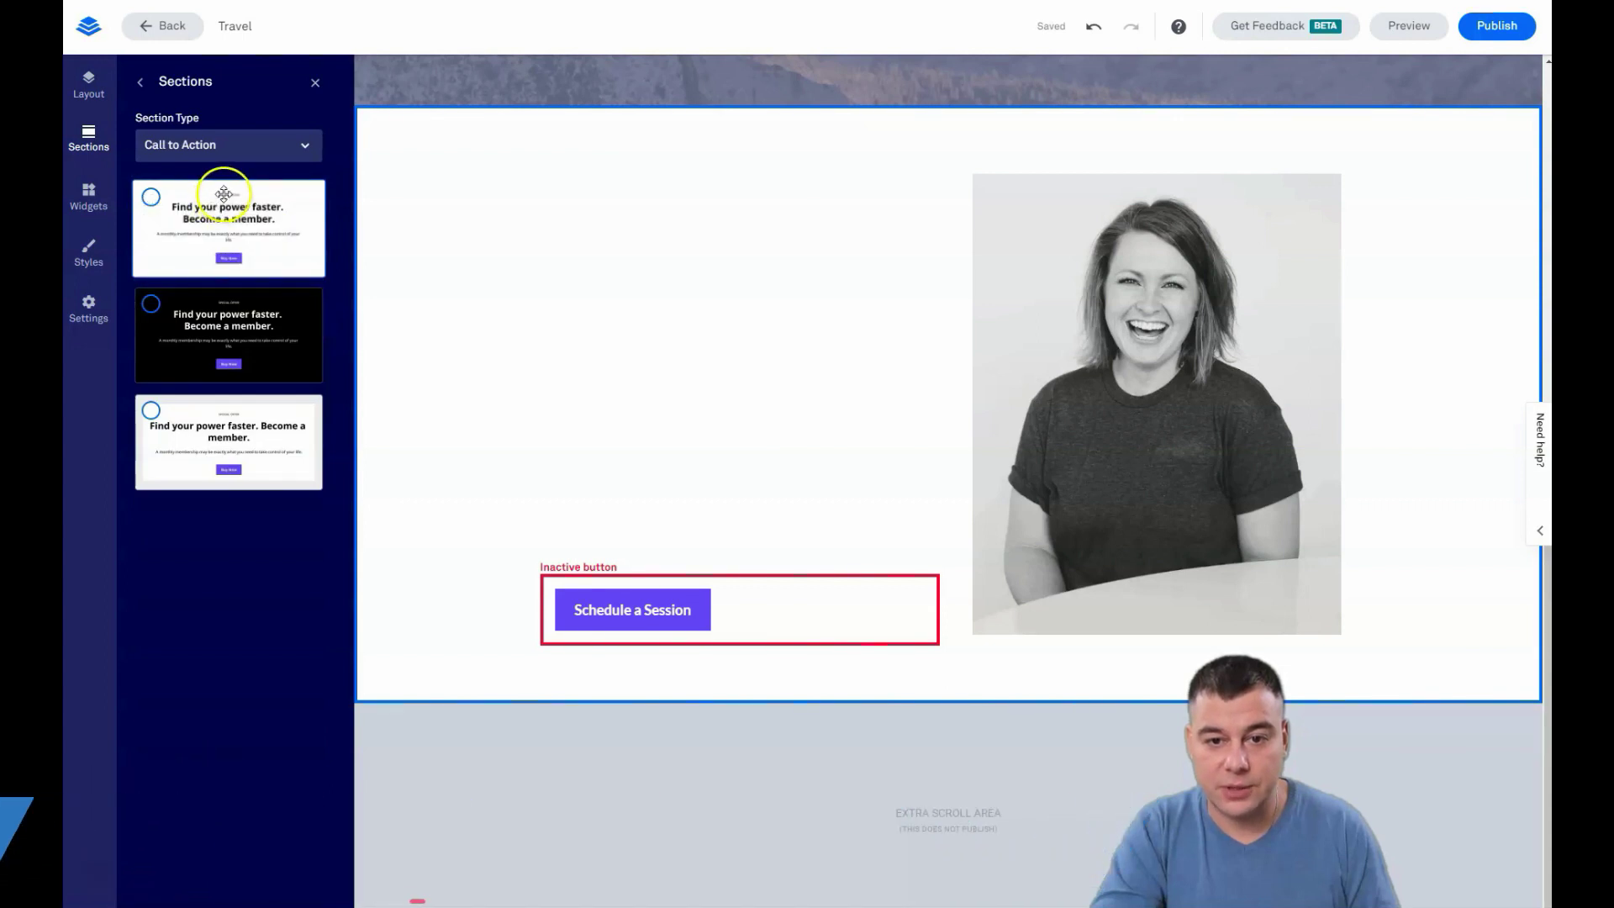
left_click(301, 144)
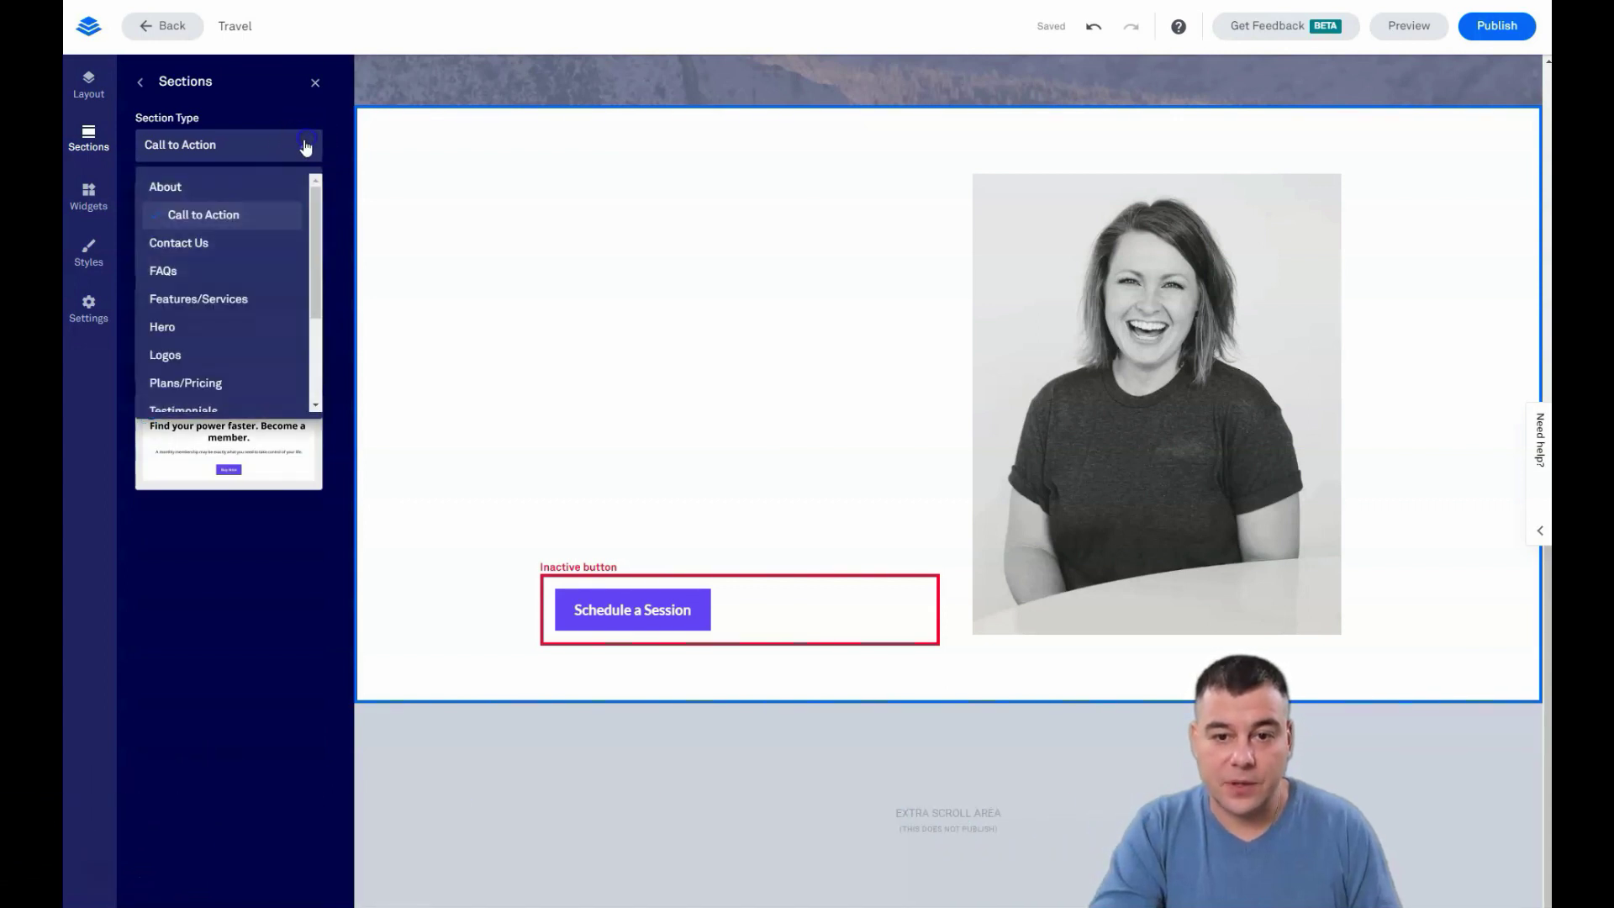
left_click(192, 249)
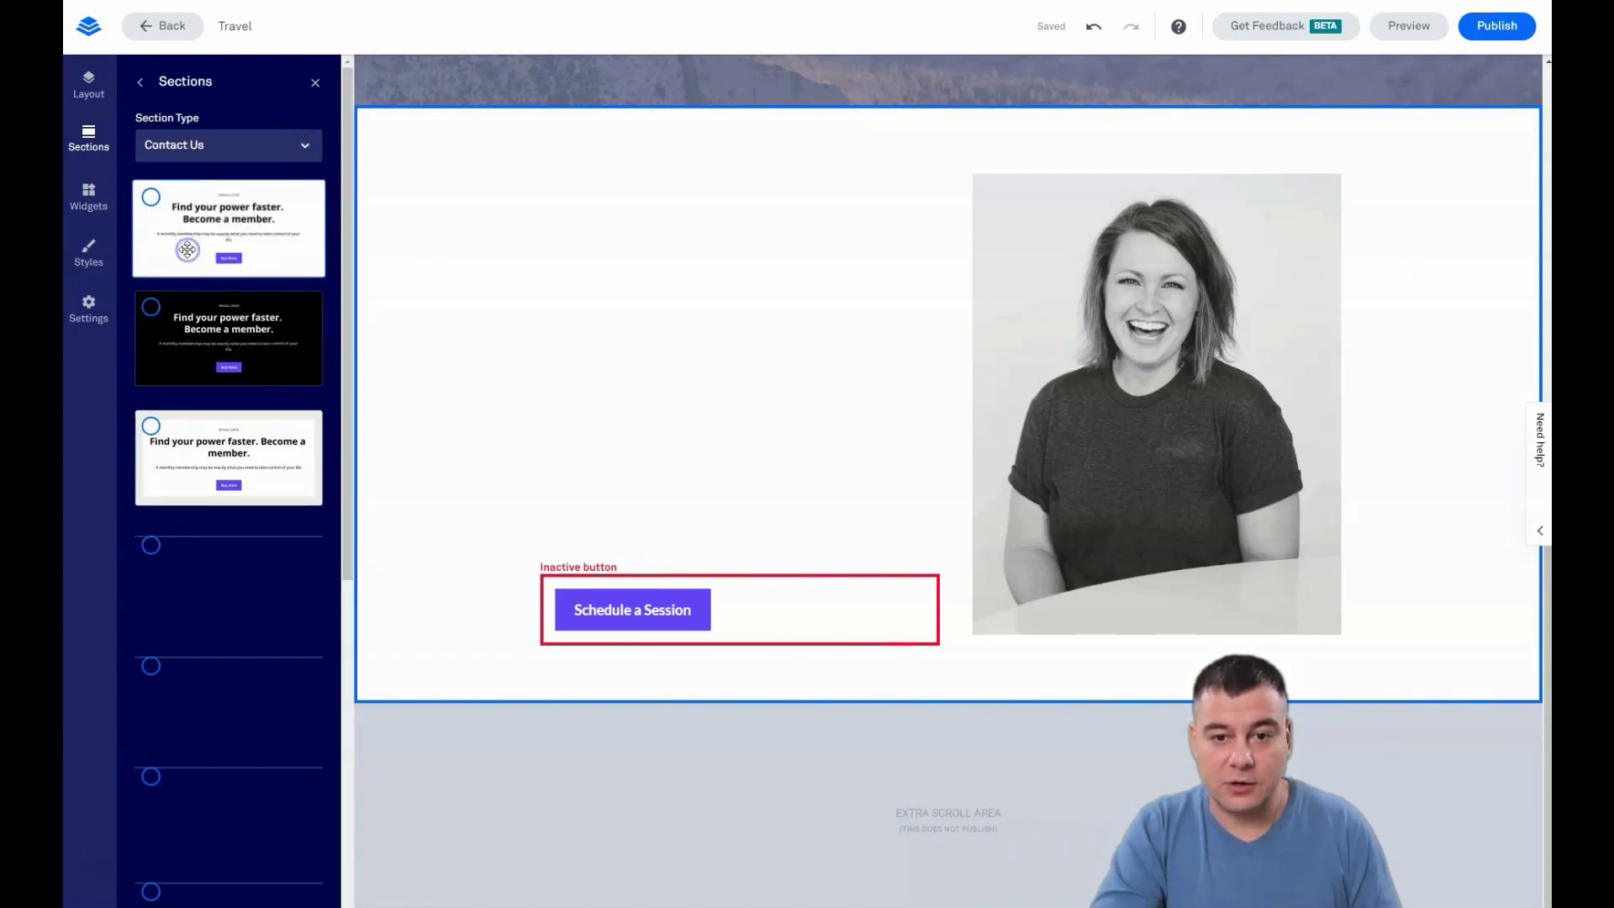
Step: Browse the Logos and Plans/Pricing section designs, then close the section library
left_click(306, 148)
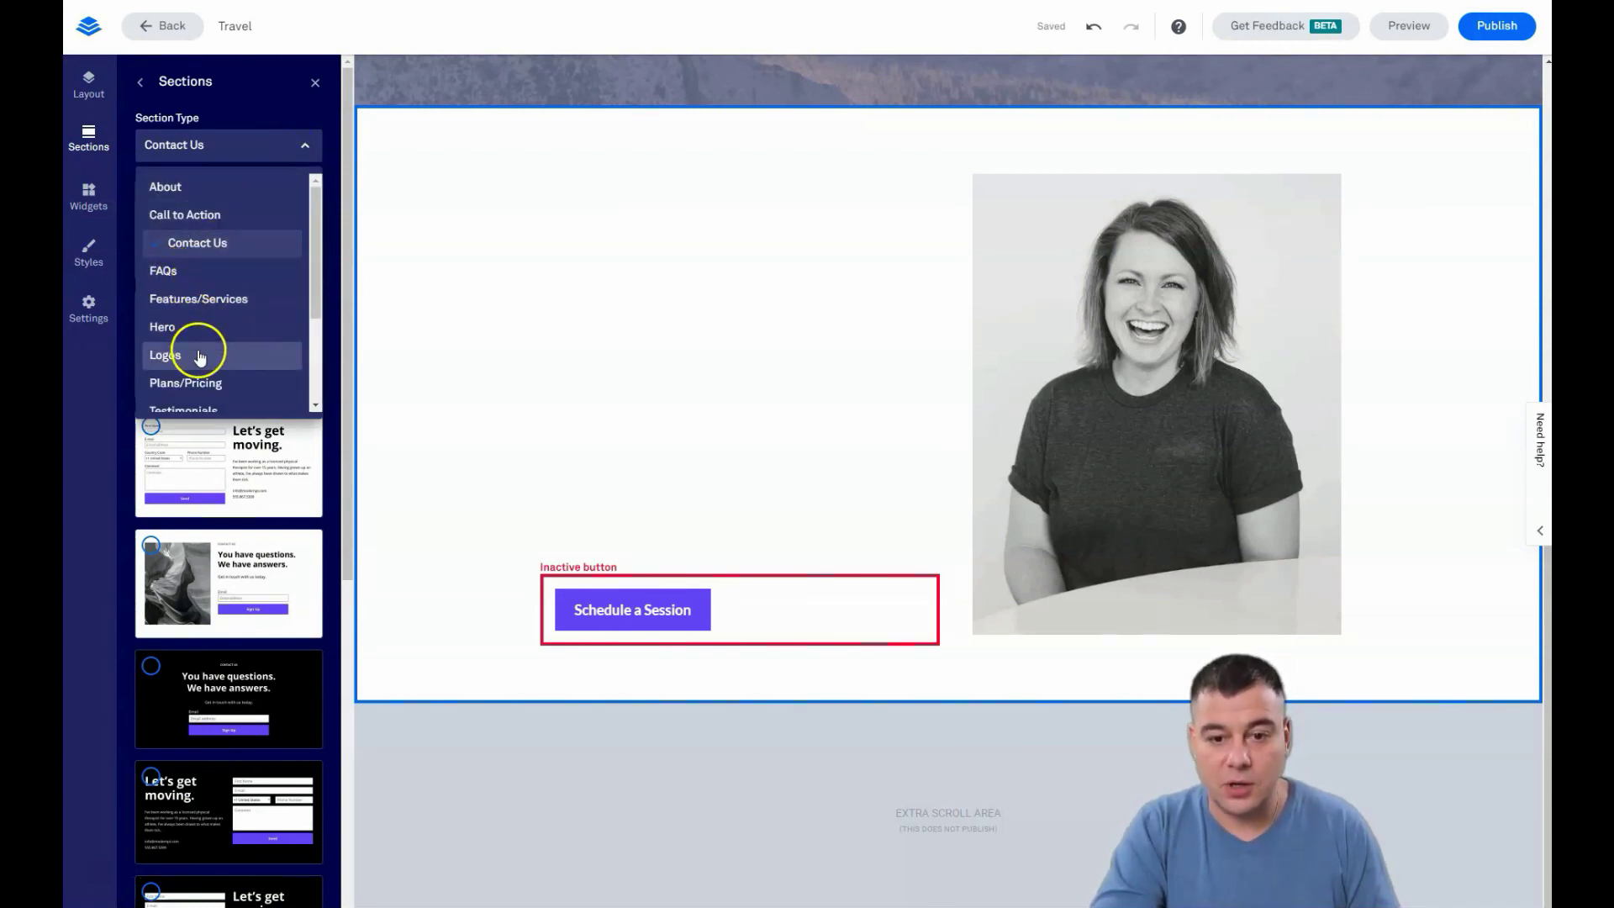
scroll(199, 358, "down", 2)
left_click(169, 211)
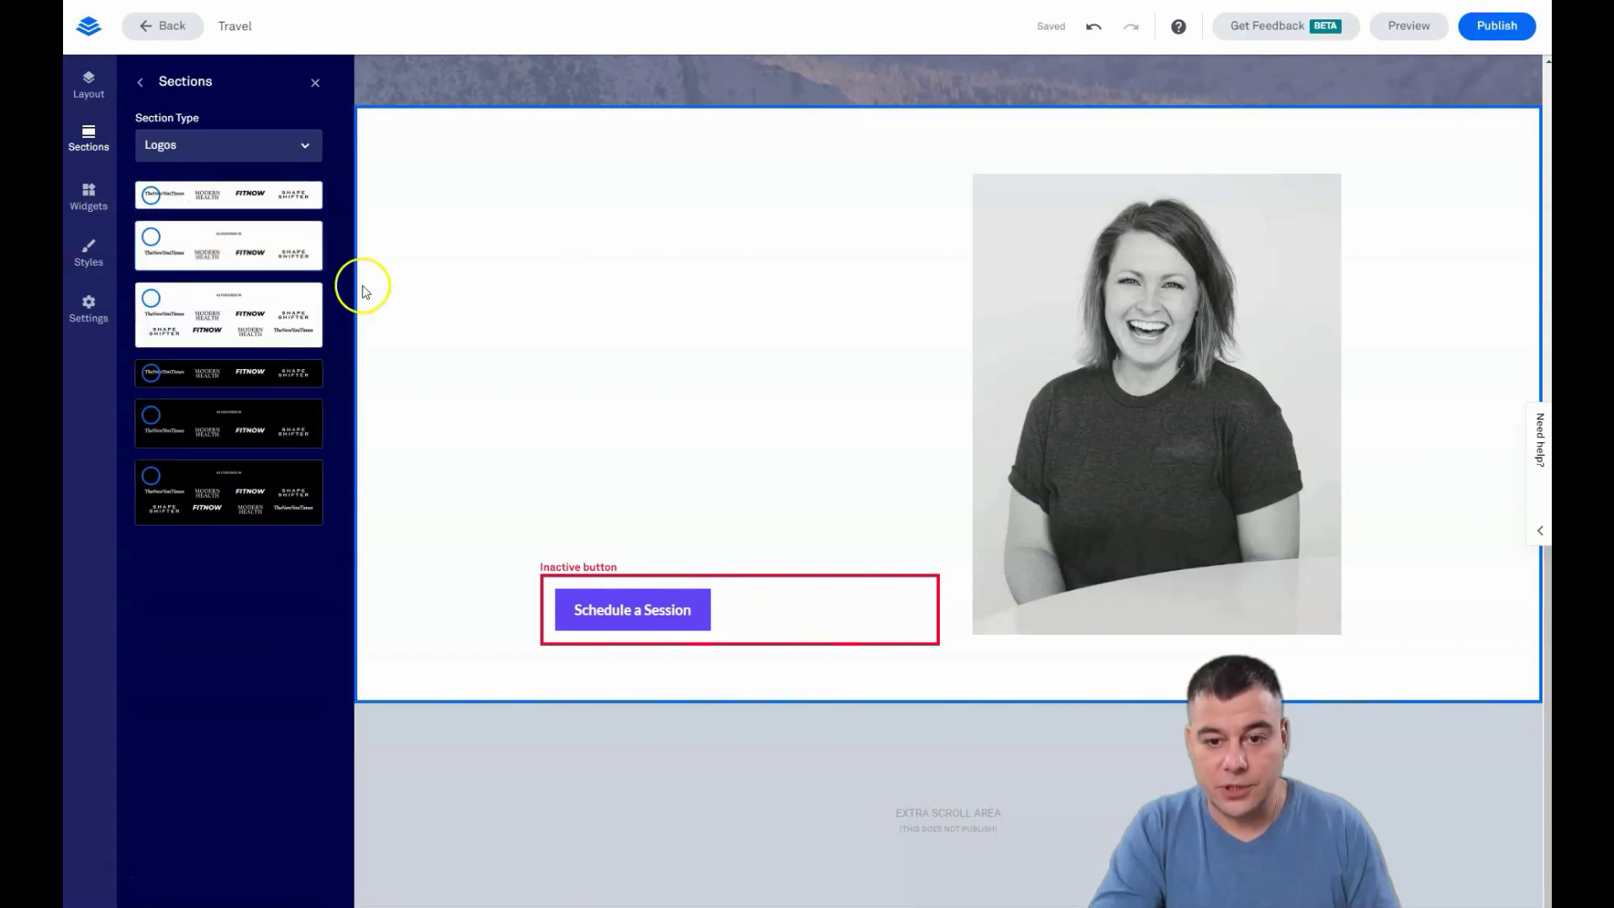
left_click(305, 145)
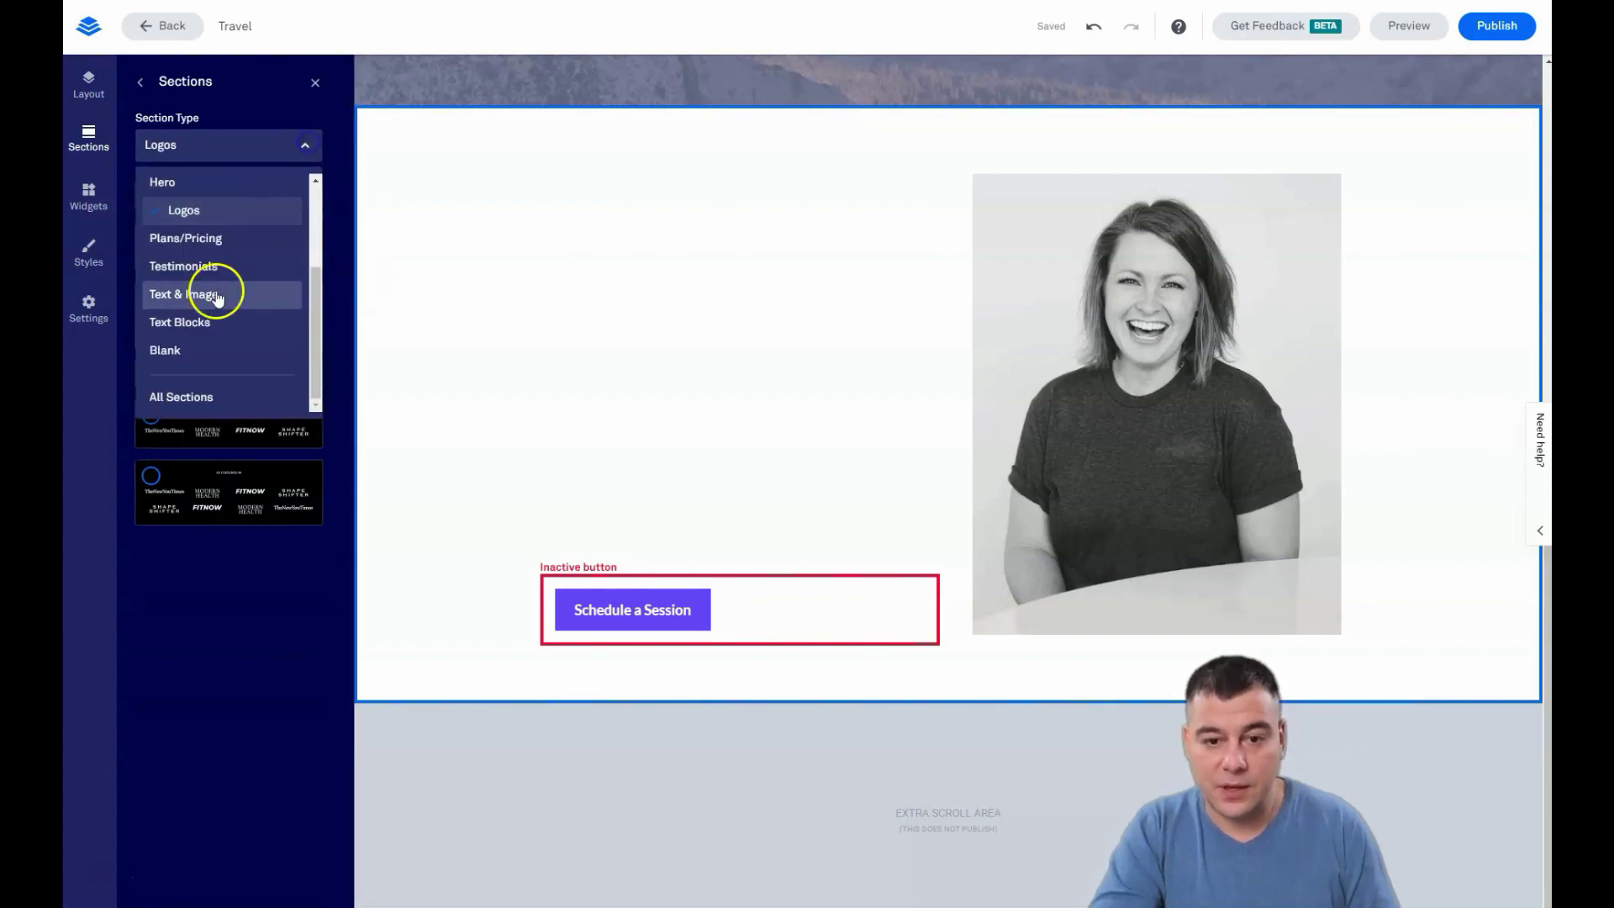
left_click(182, 249)
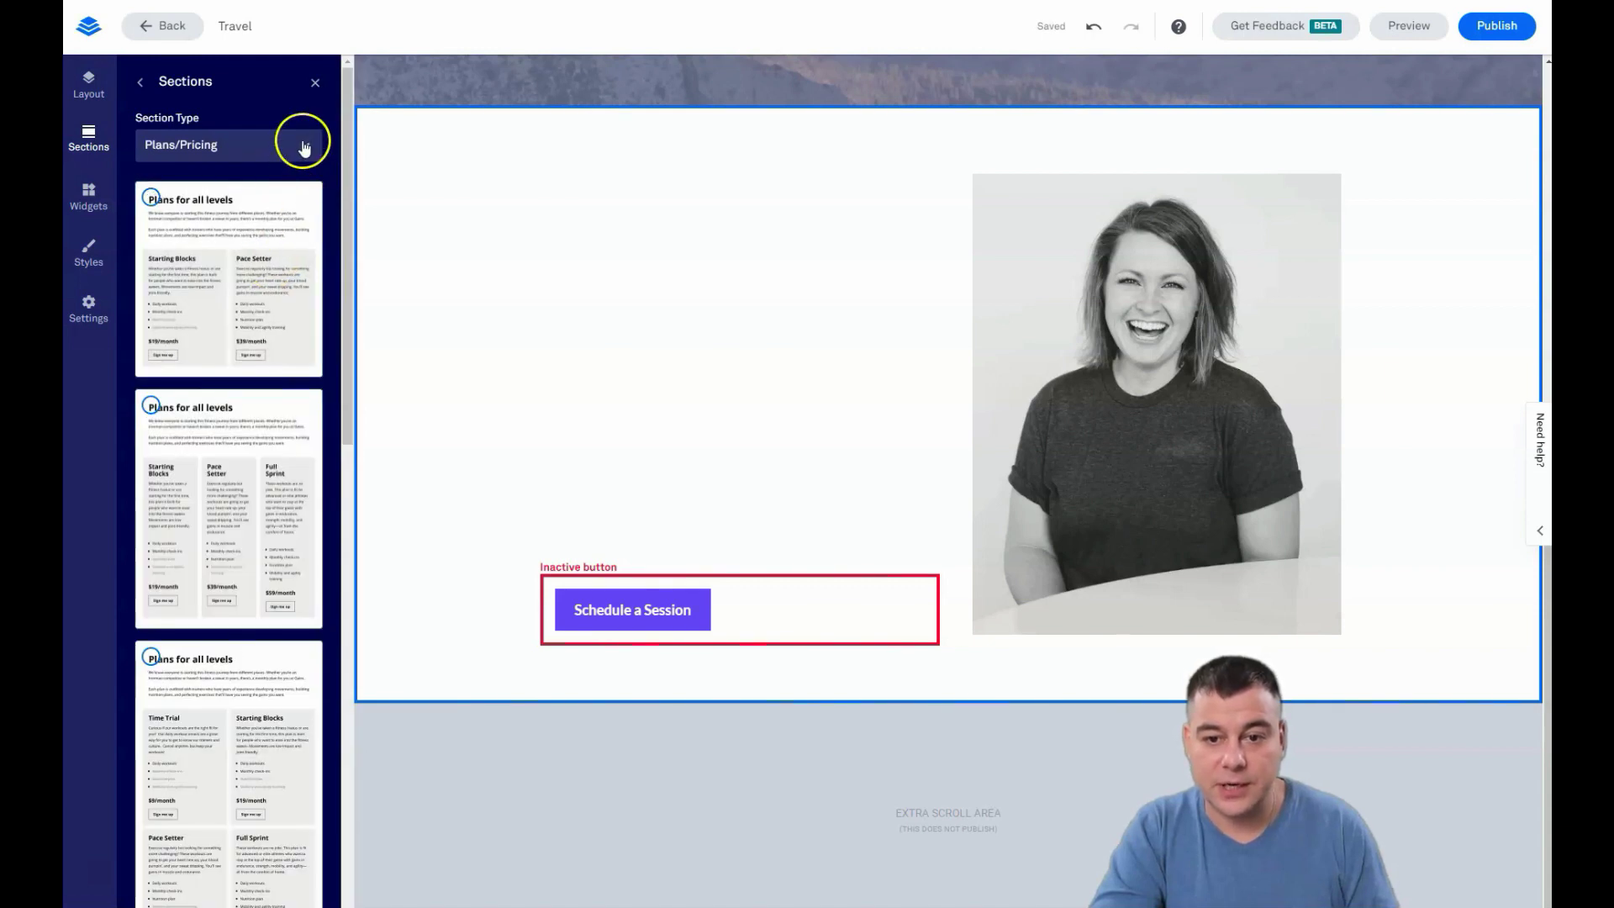
left_click(306, 147)
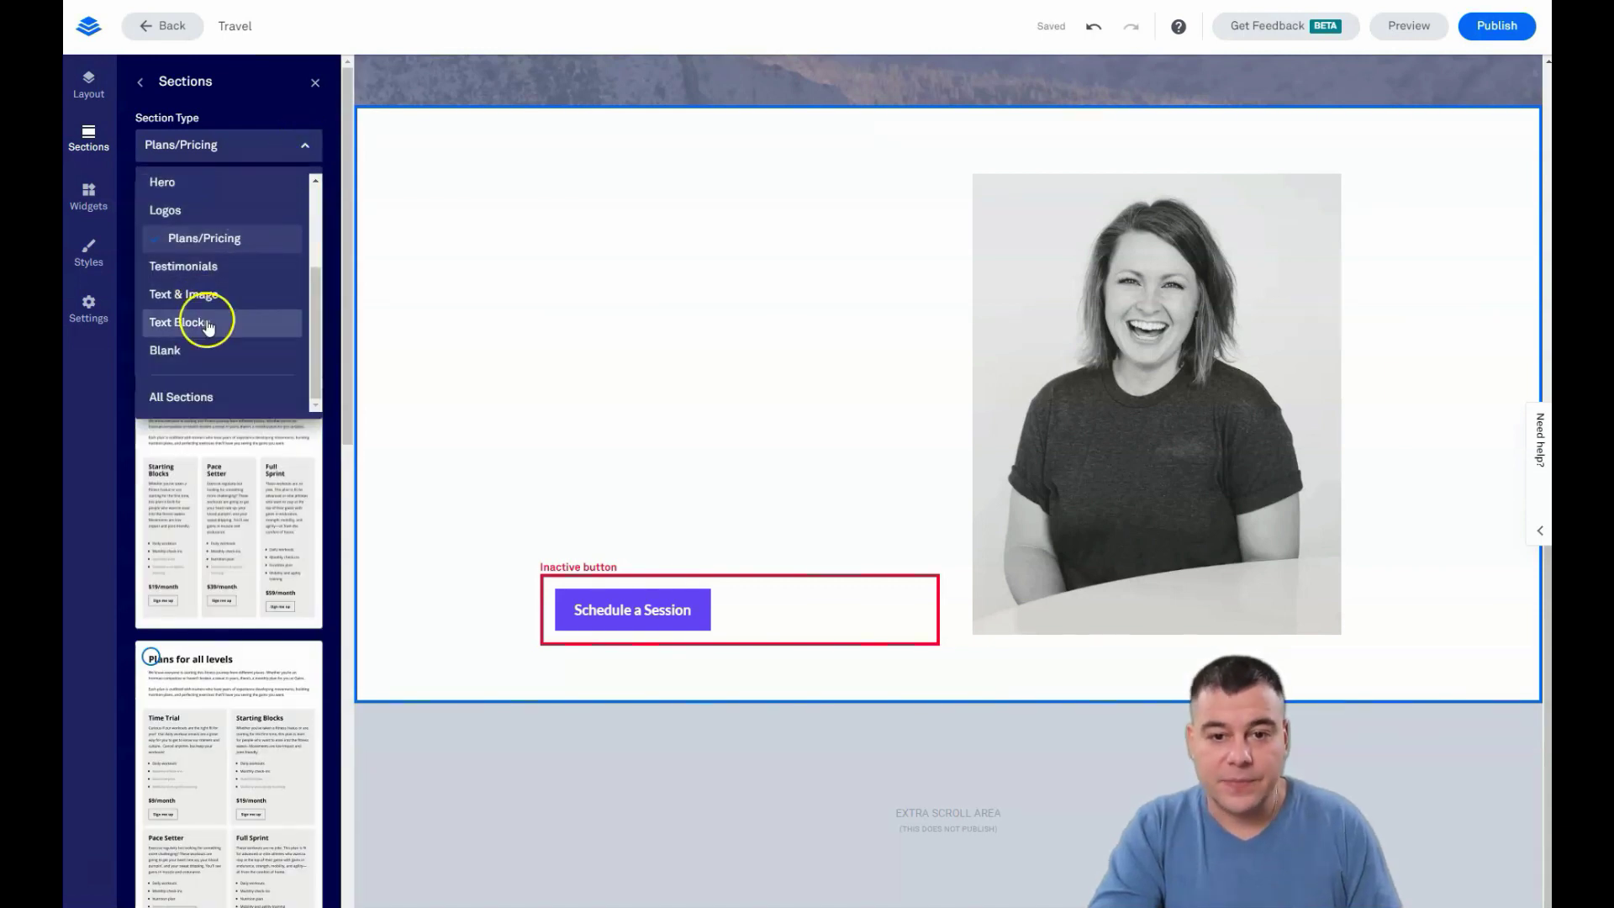
scroll(235, 245, "up", 2)
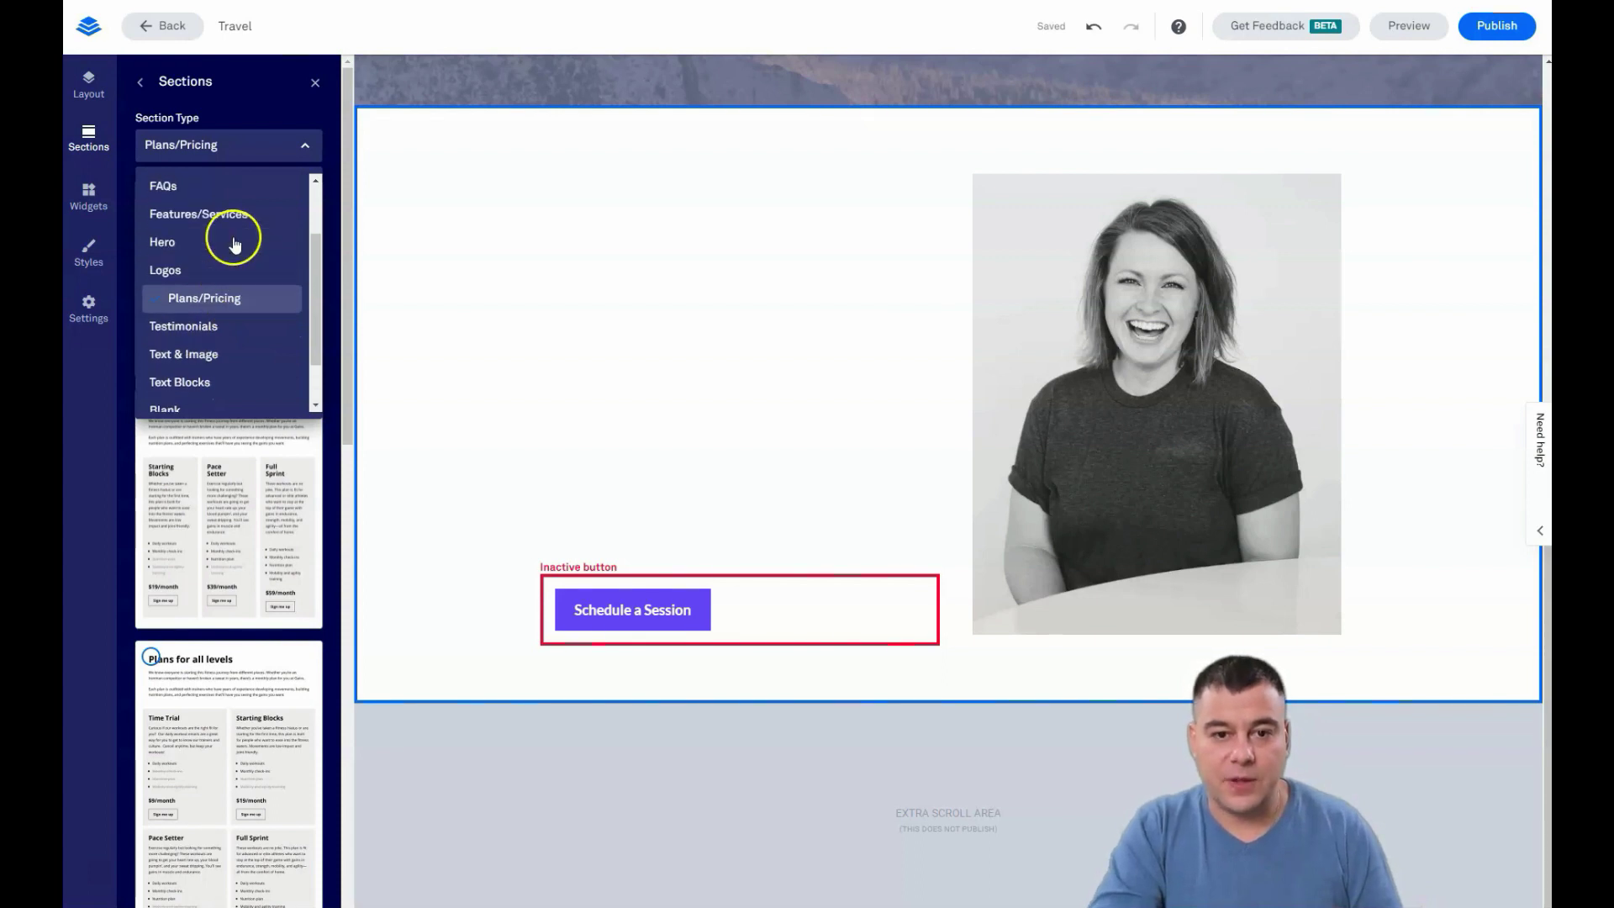
scroll(234, 231, "up", 2)
left_click(308, 147)
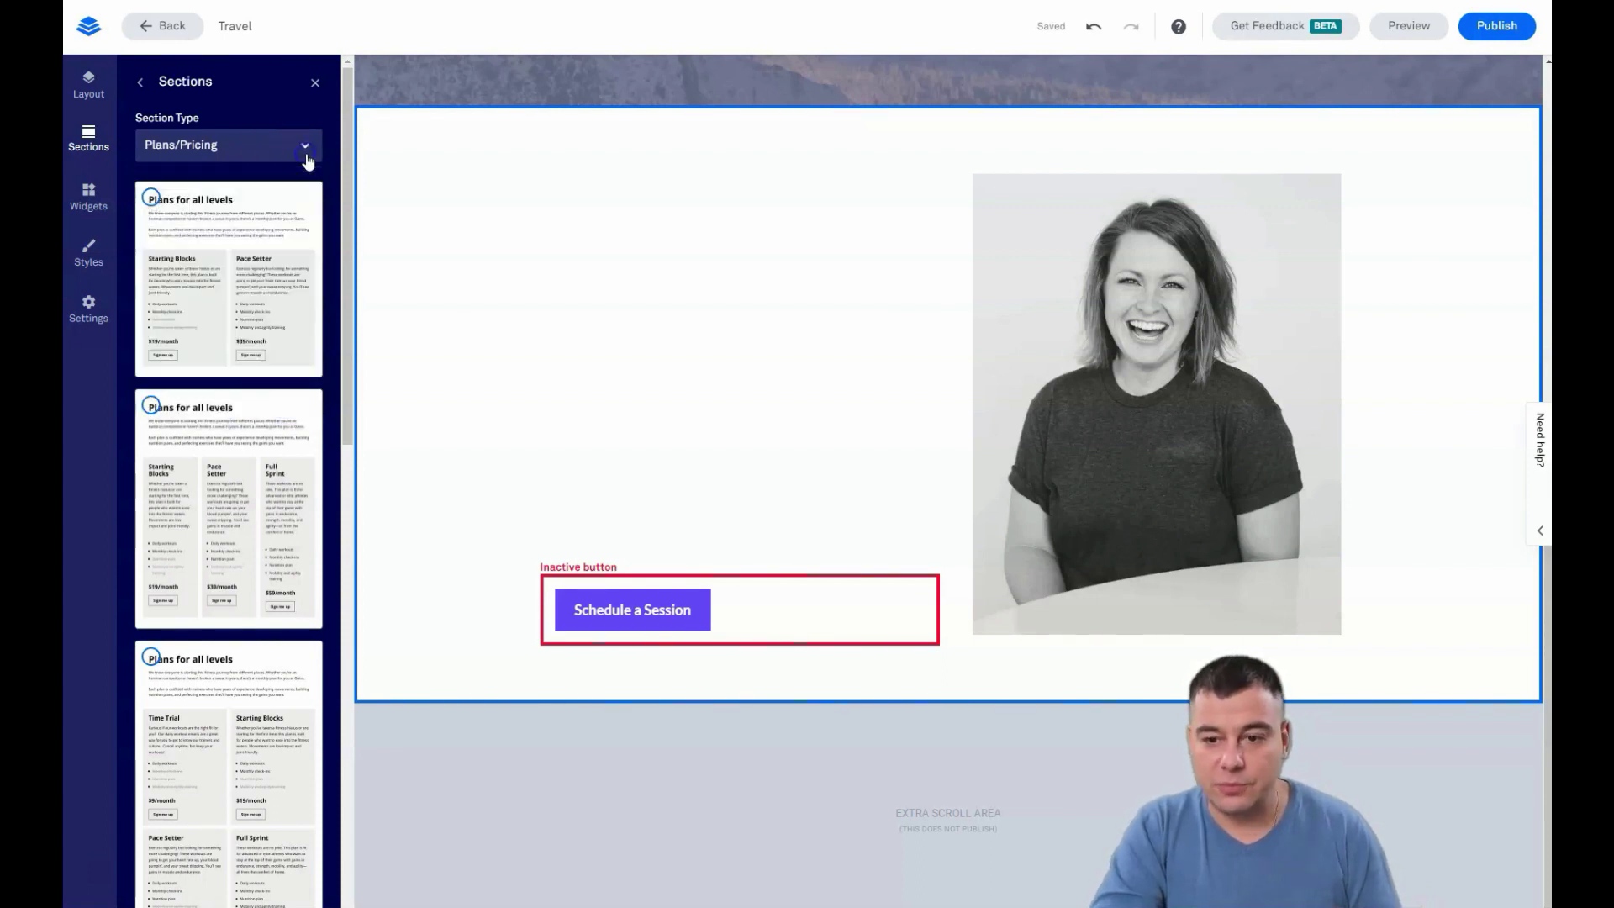
left_click(316, 82)
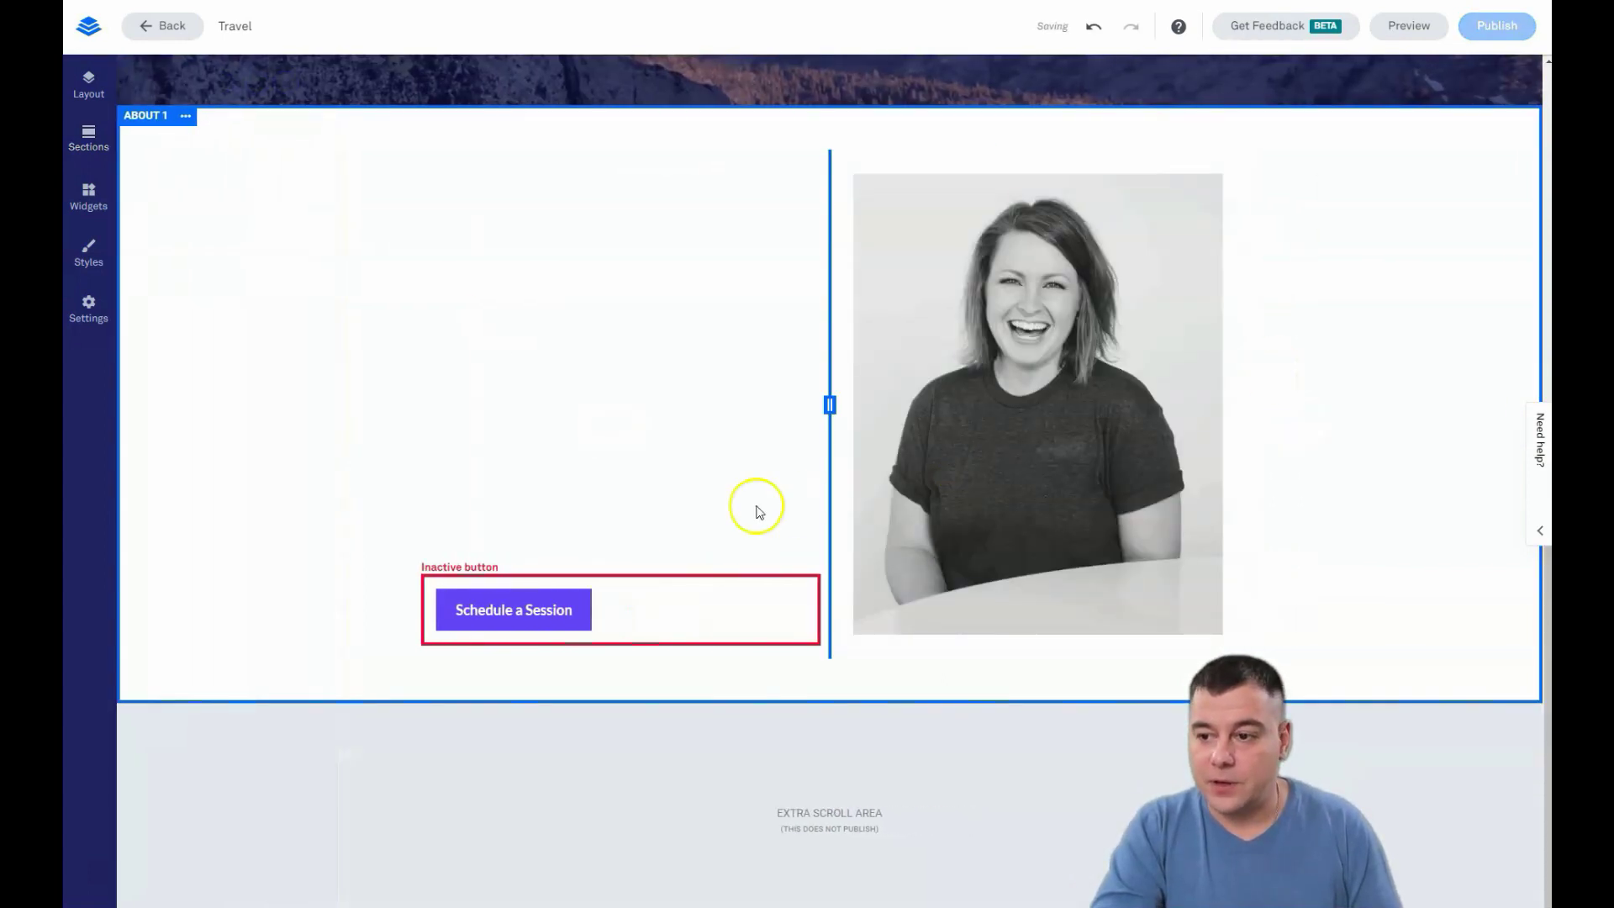
Step: Delete the About 1 section and confirm the deletion
scroll(748, 505, "up", 9)
scroll(622, 539, "down", 4)
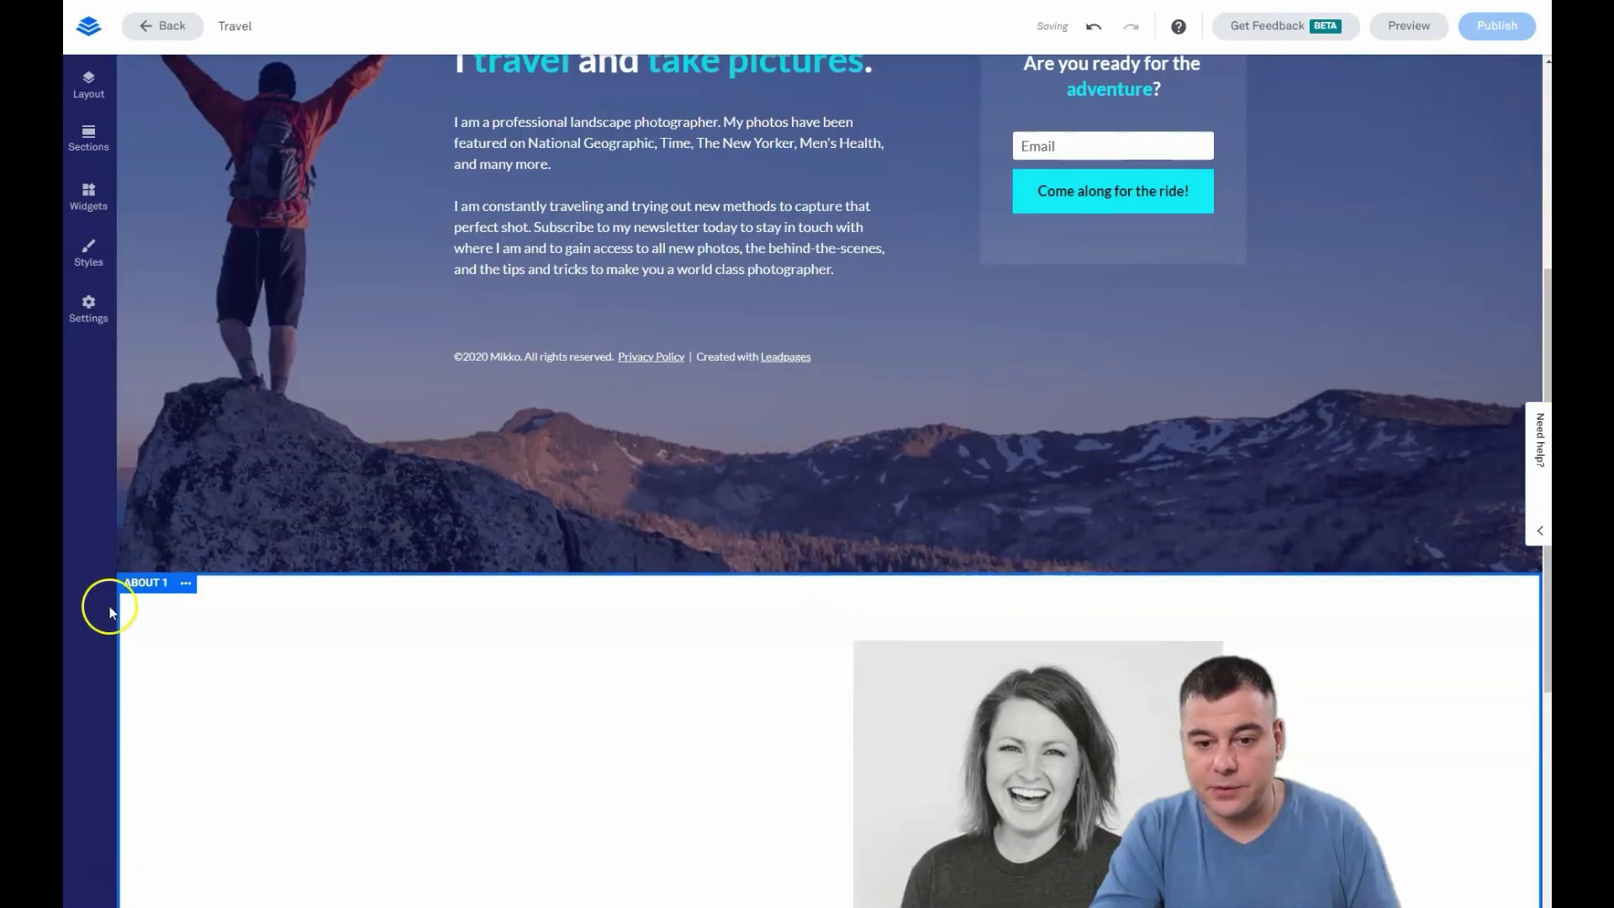
left_click(185, 584)
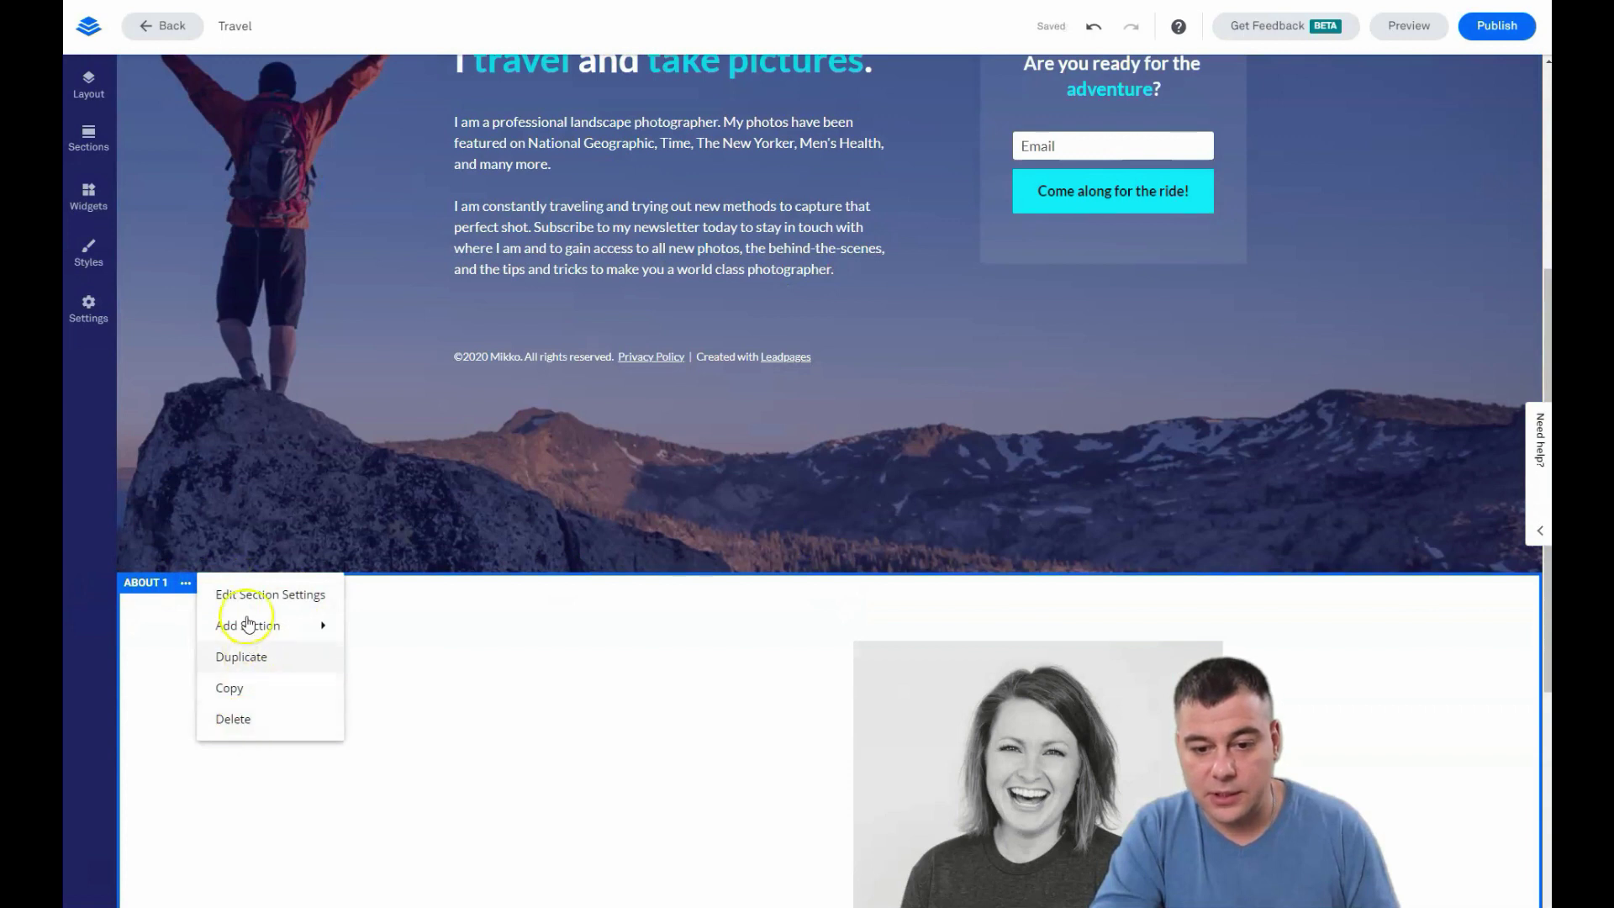
left_click(186, 584)
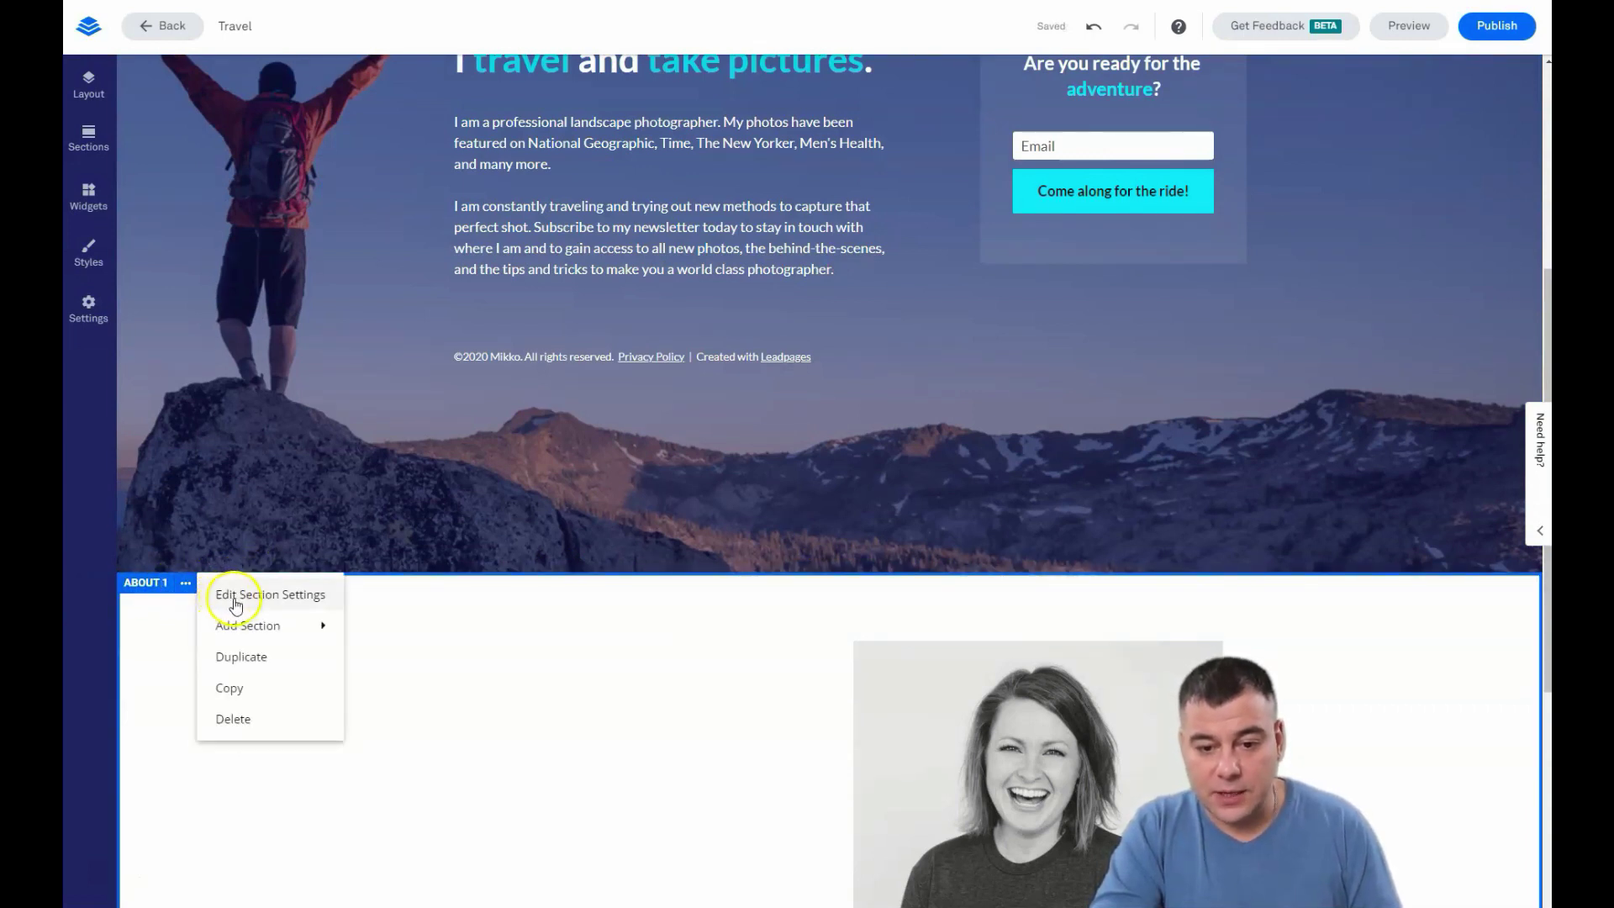
left_click(239, 722)
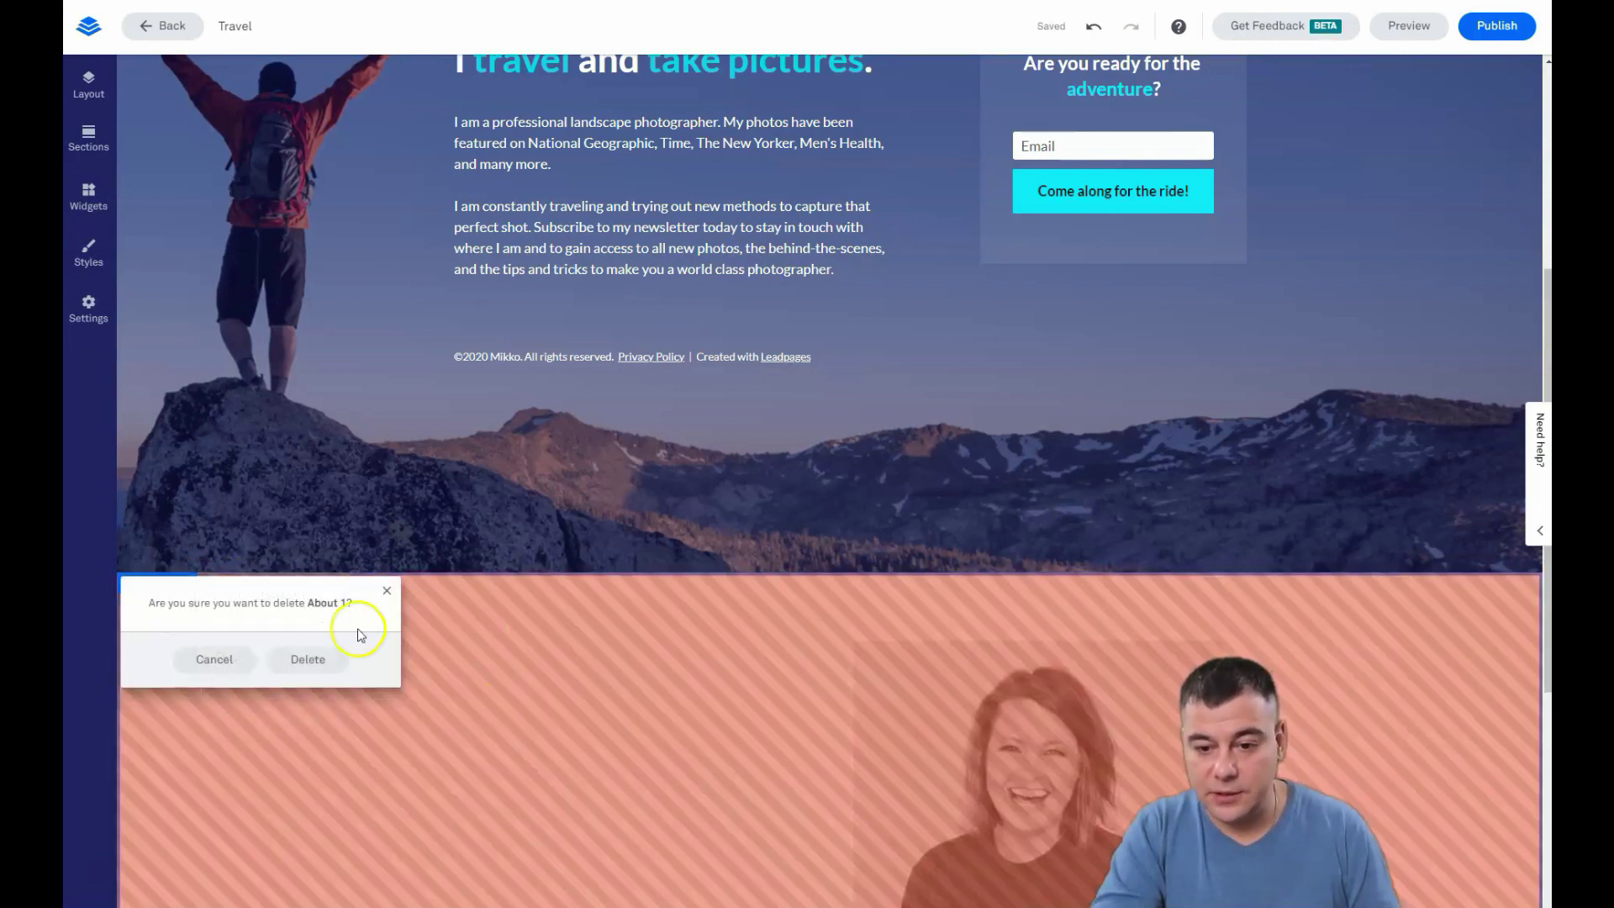
left_click(307, 659)
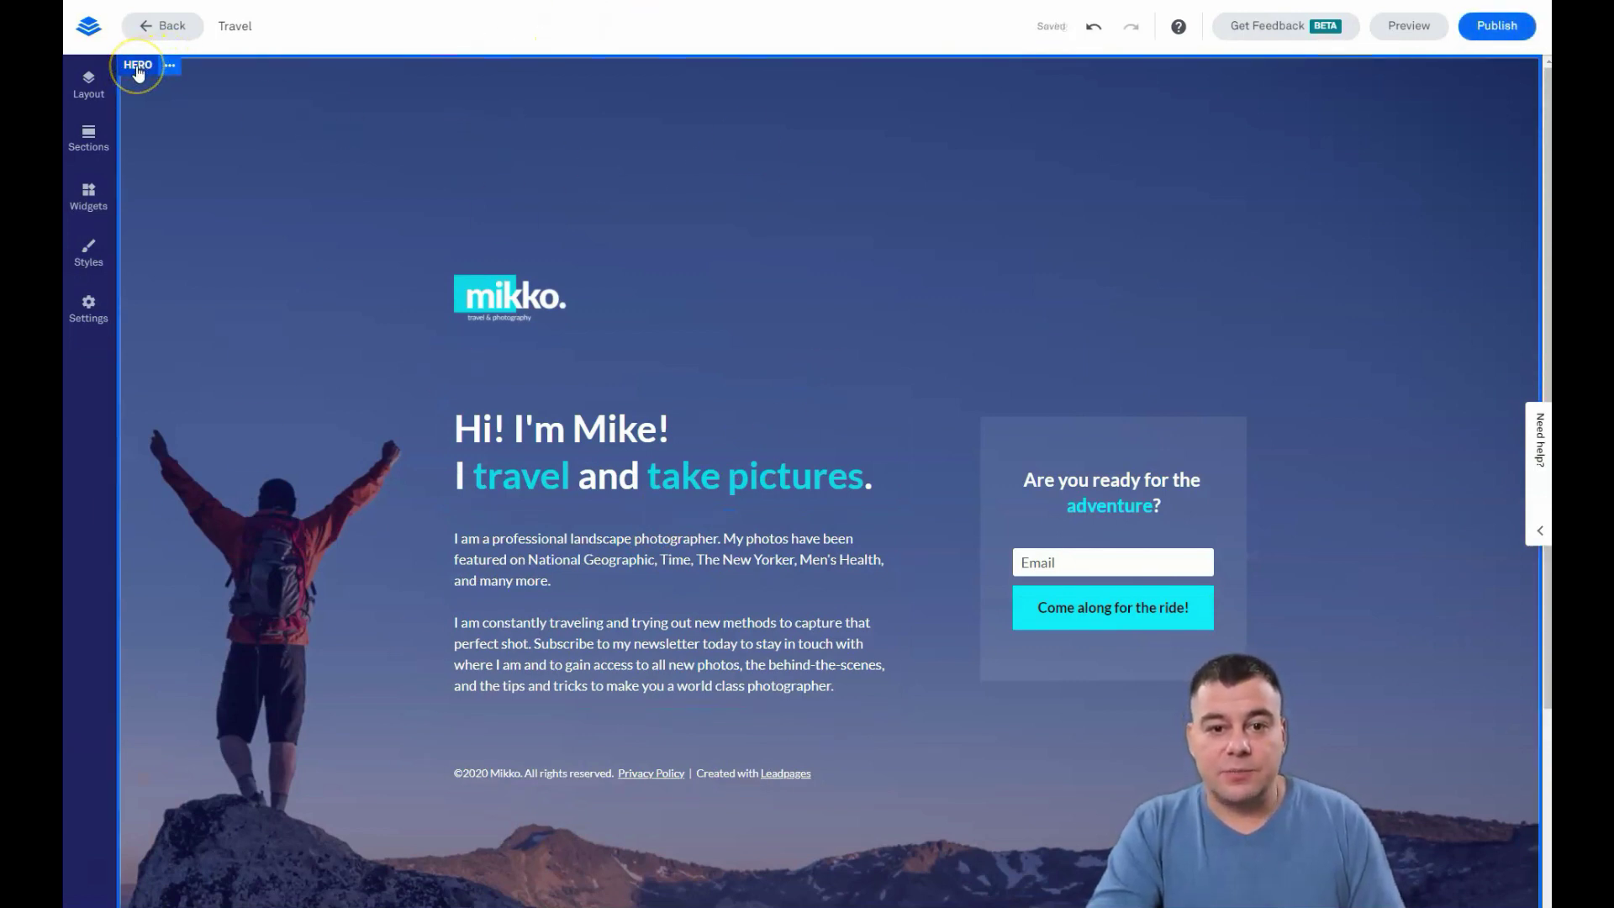
Step: Look through the Layout, Sections, Widgets, Styles and SEO Settings panels
left_click(88, 93)
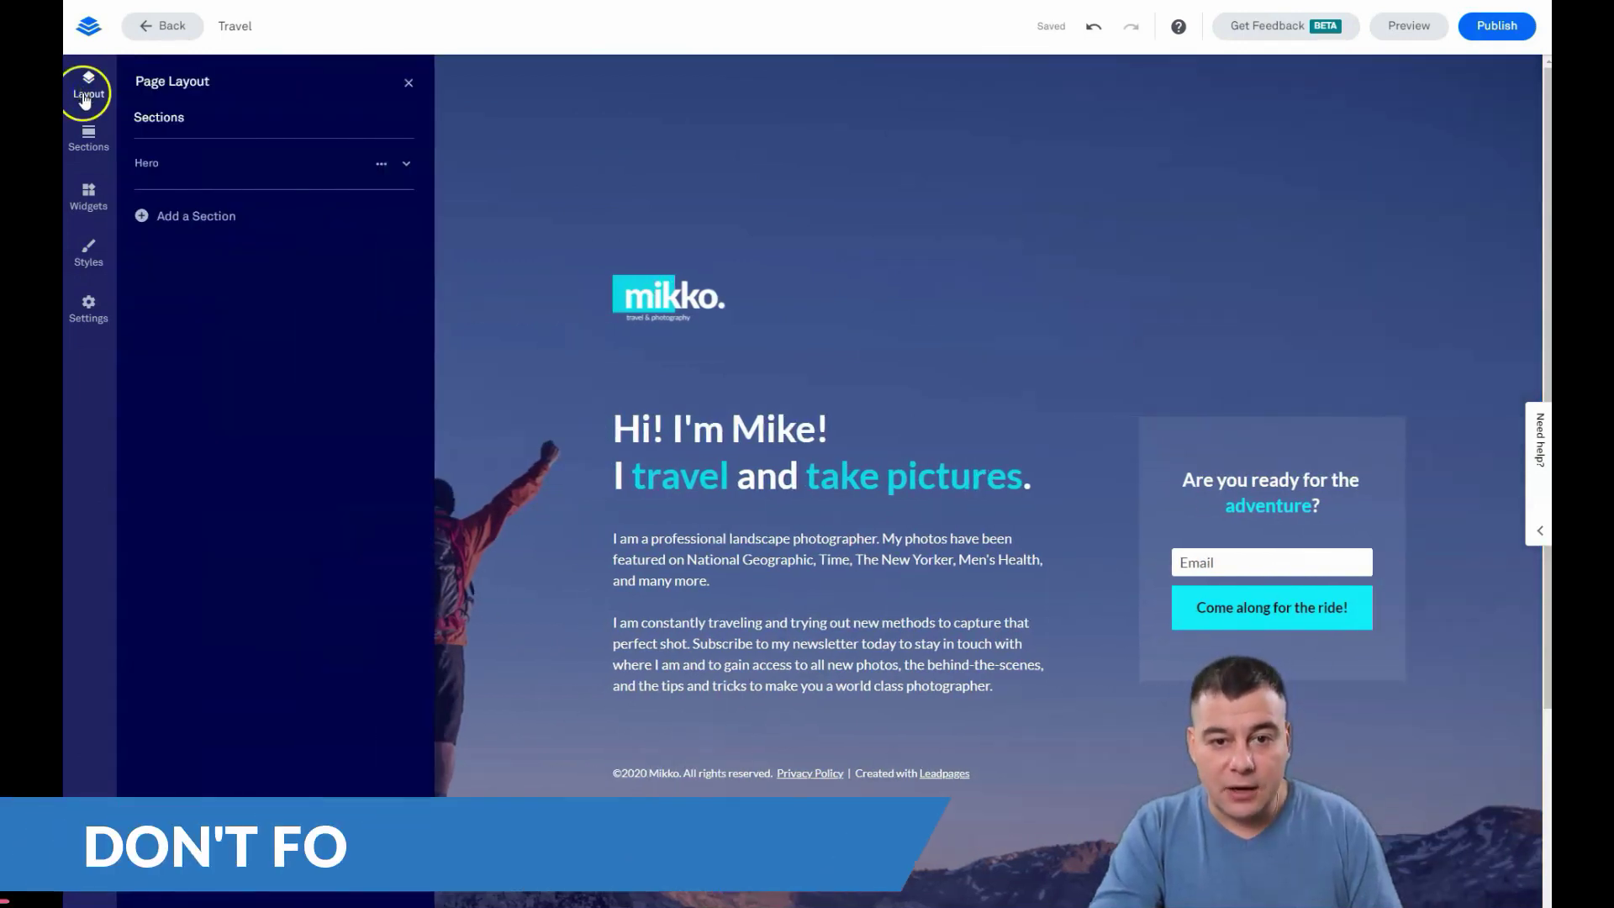
left_click(87, 138)
left_click(90, 209)
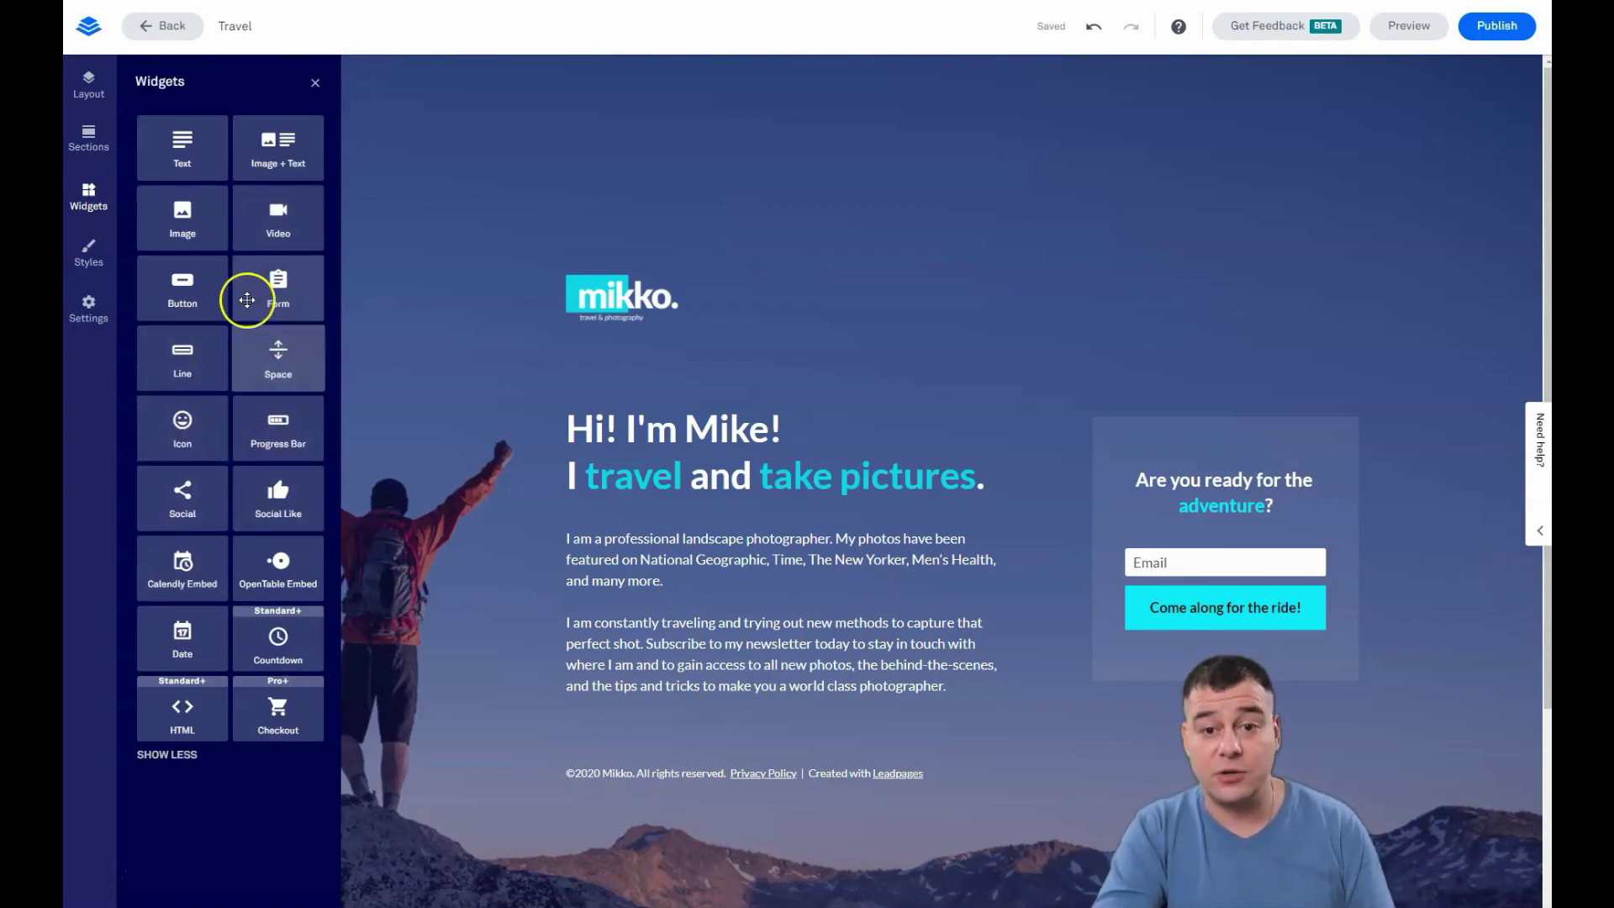
left_click(89, 255)
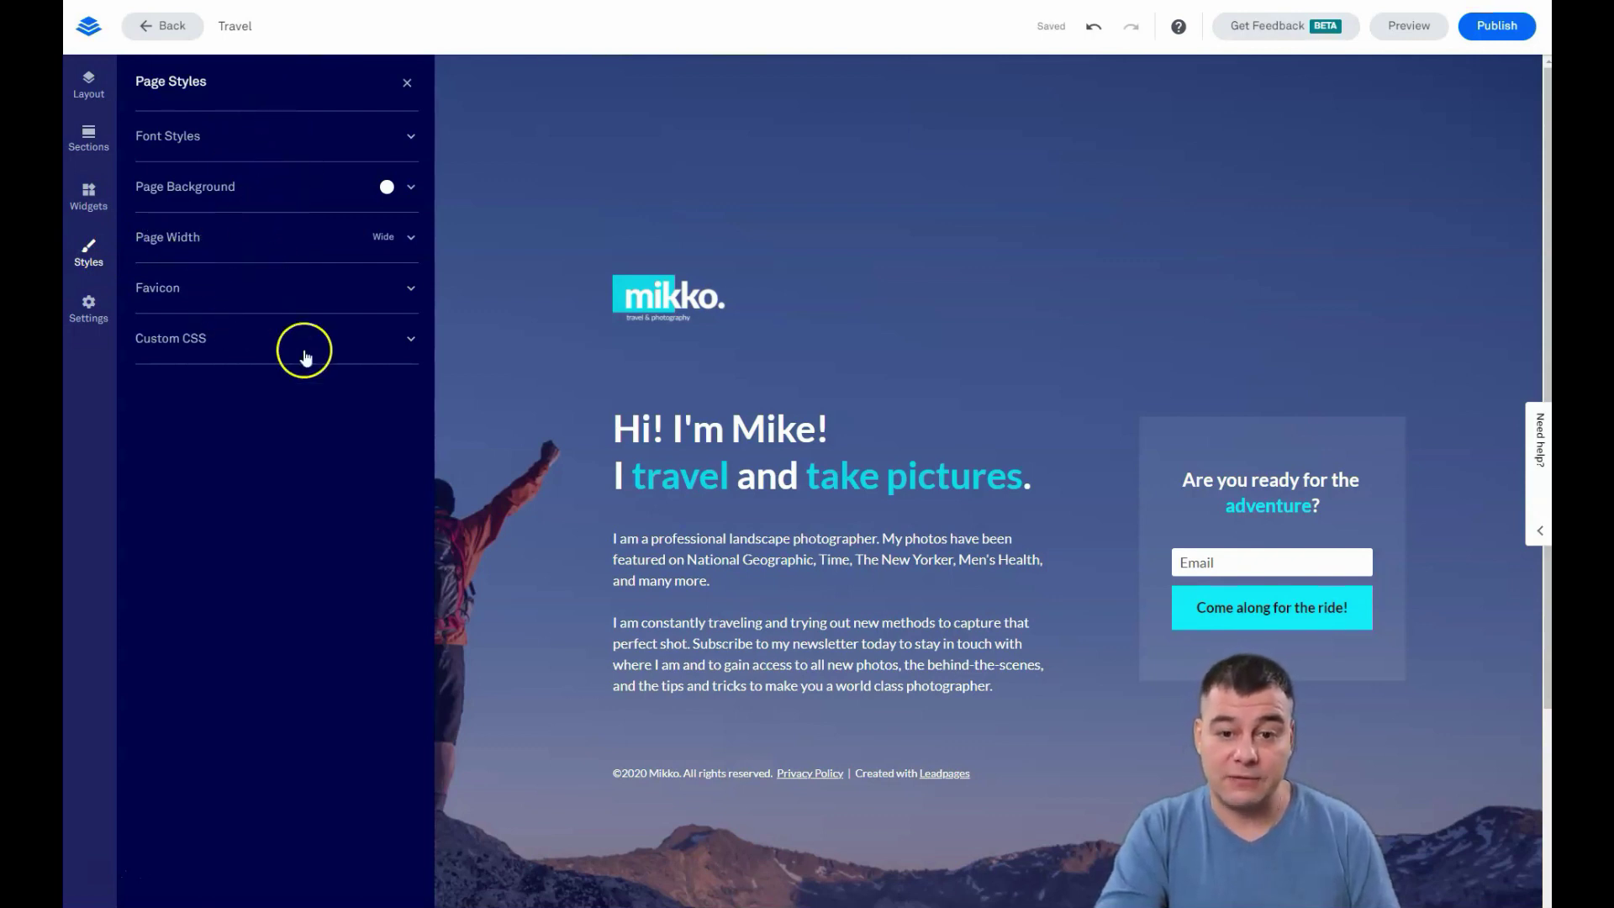
left_click(88, 308)
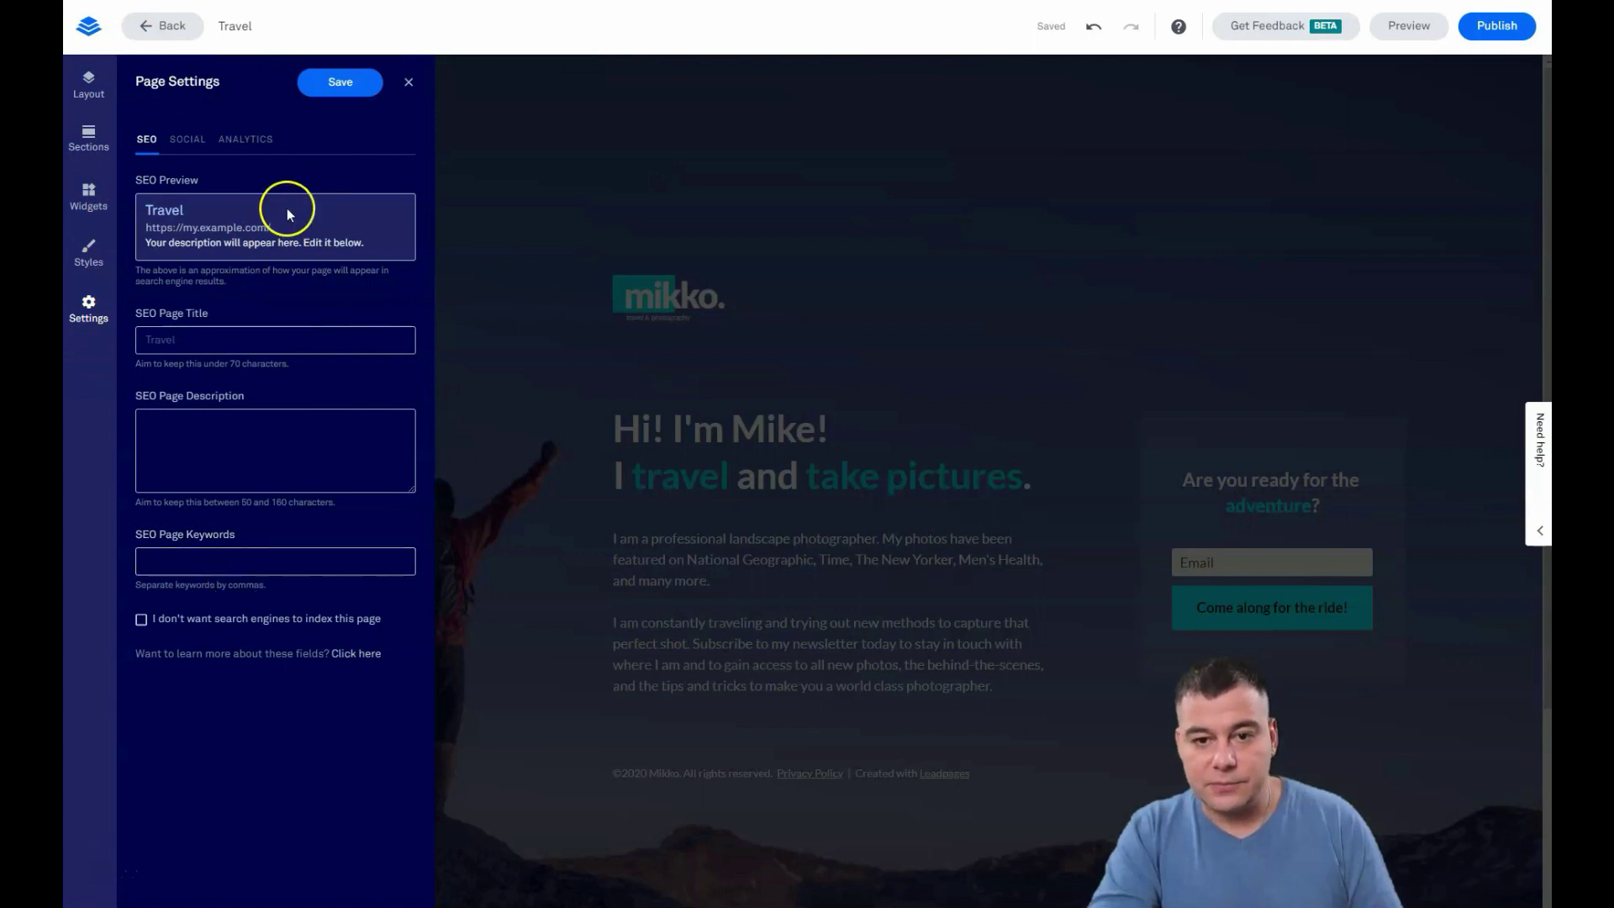
Step: Return to the section list and close the side panel to view the Hero
left_click(89, 81)
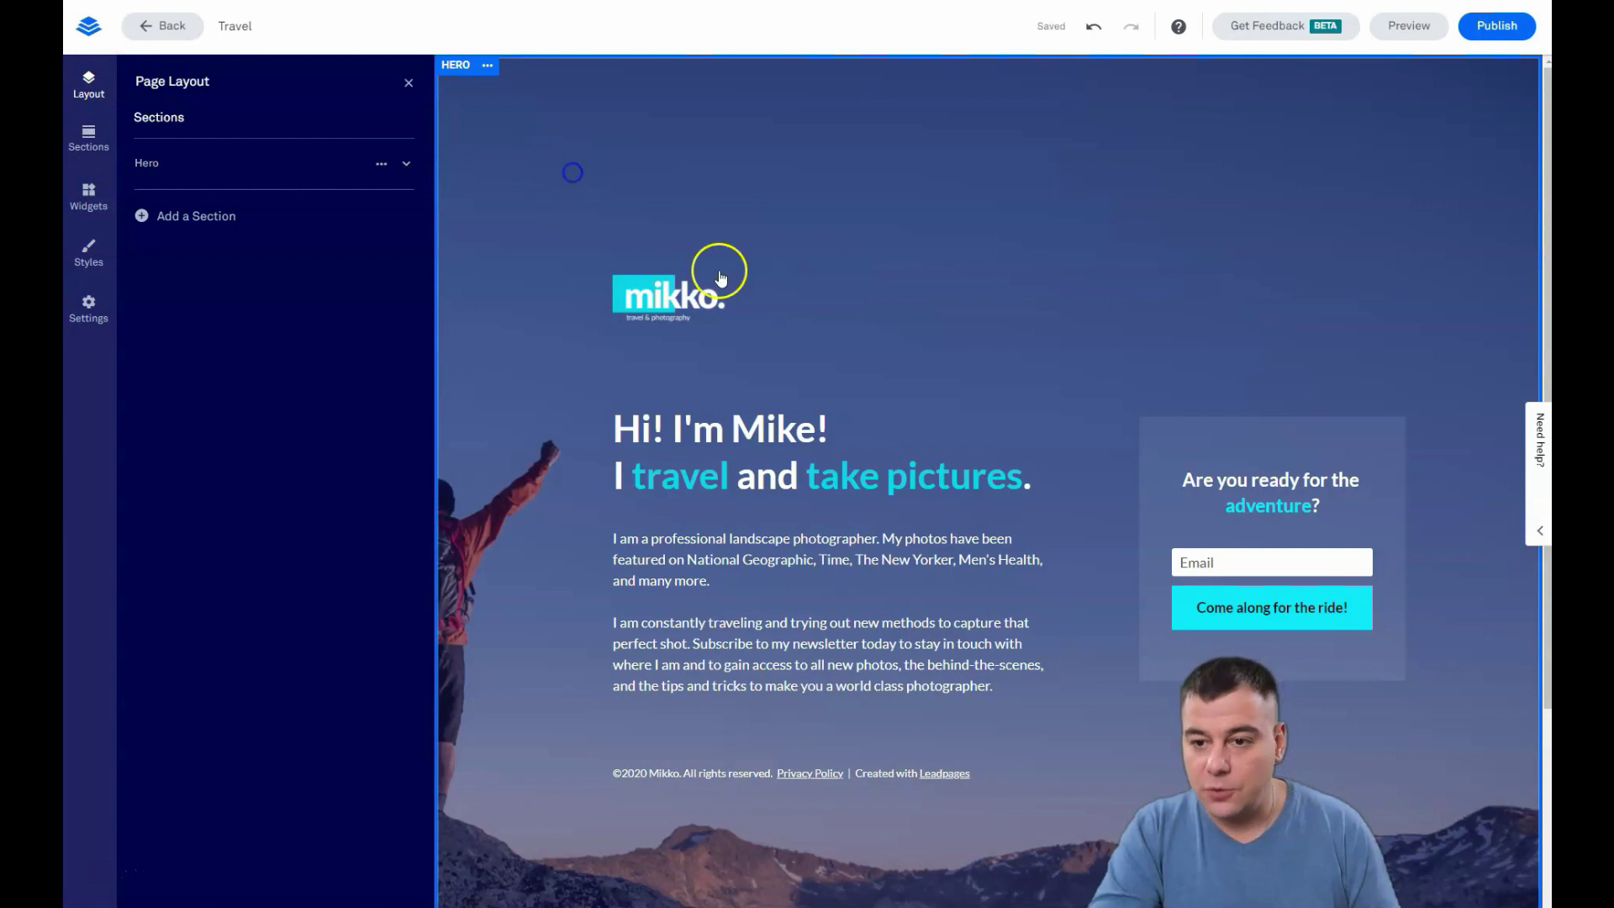
left_click(409, 82)
scroll(1060, 352, "down", 3)
scroll(1038, 338, "up", 3)
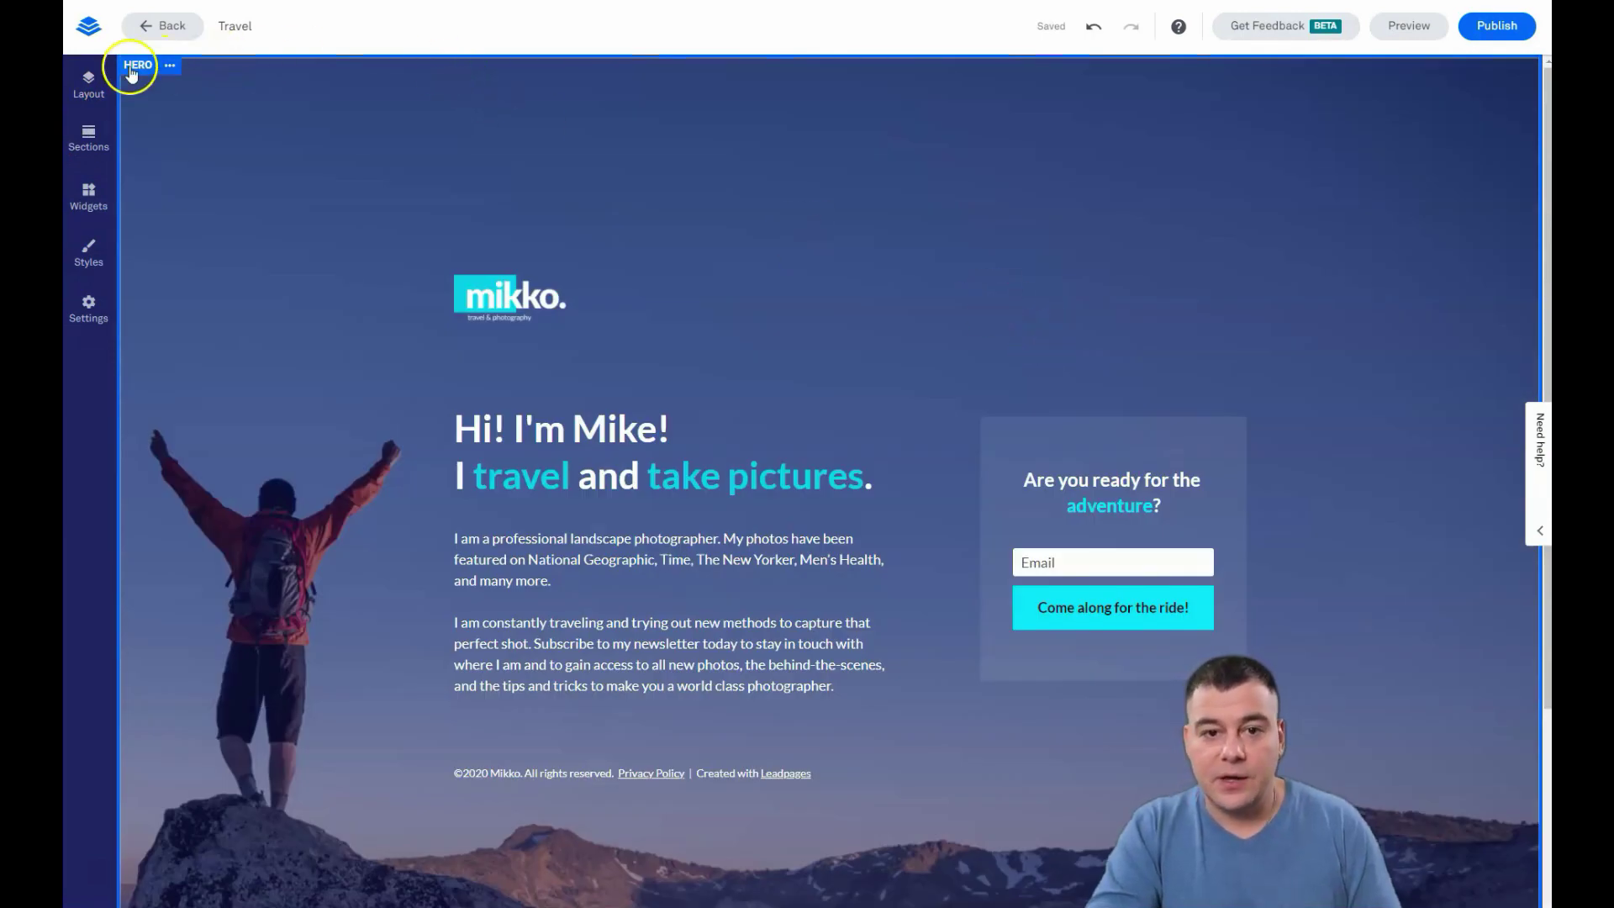
Step: Open the Hero section settings and bring up the background Choose an Image dialog
left_click(169, 67)
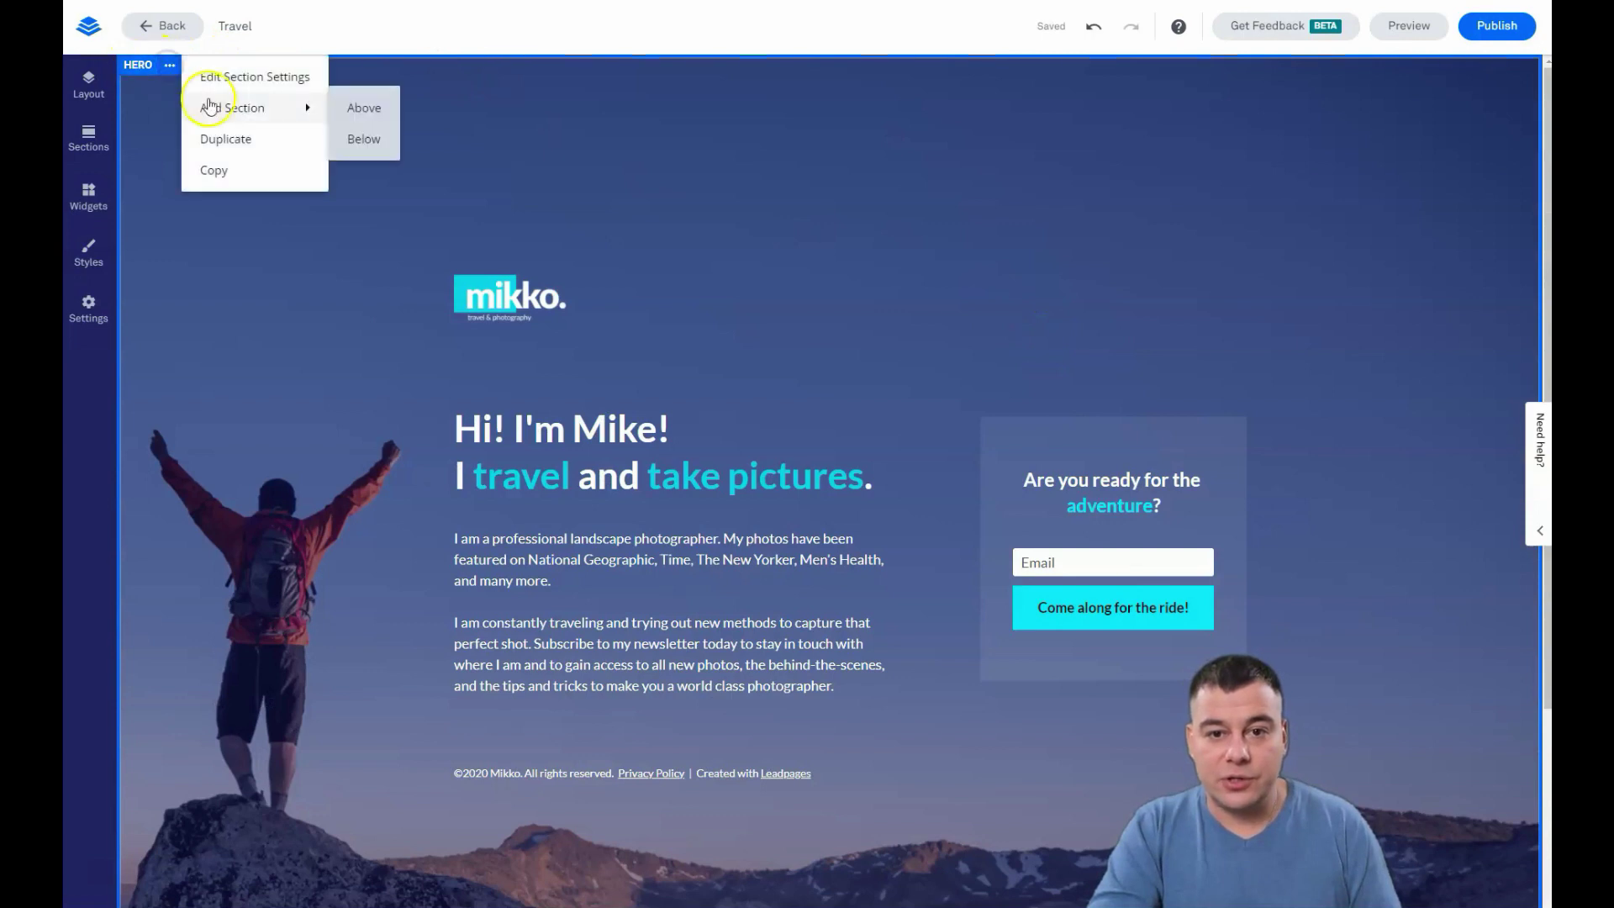
left_click(254, 80)
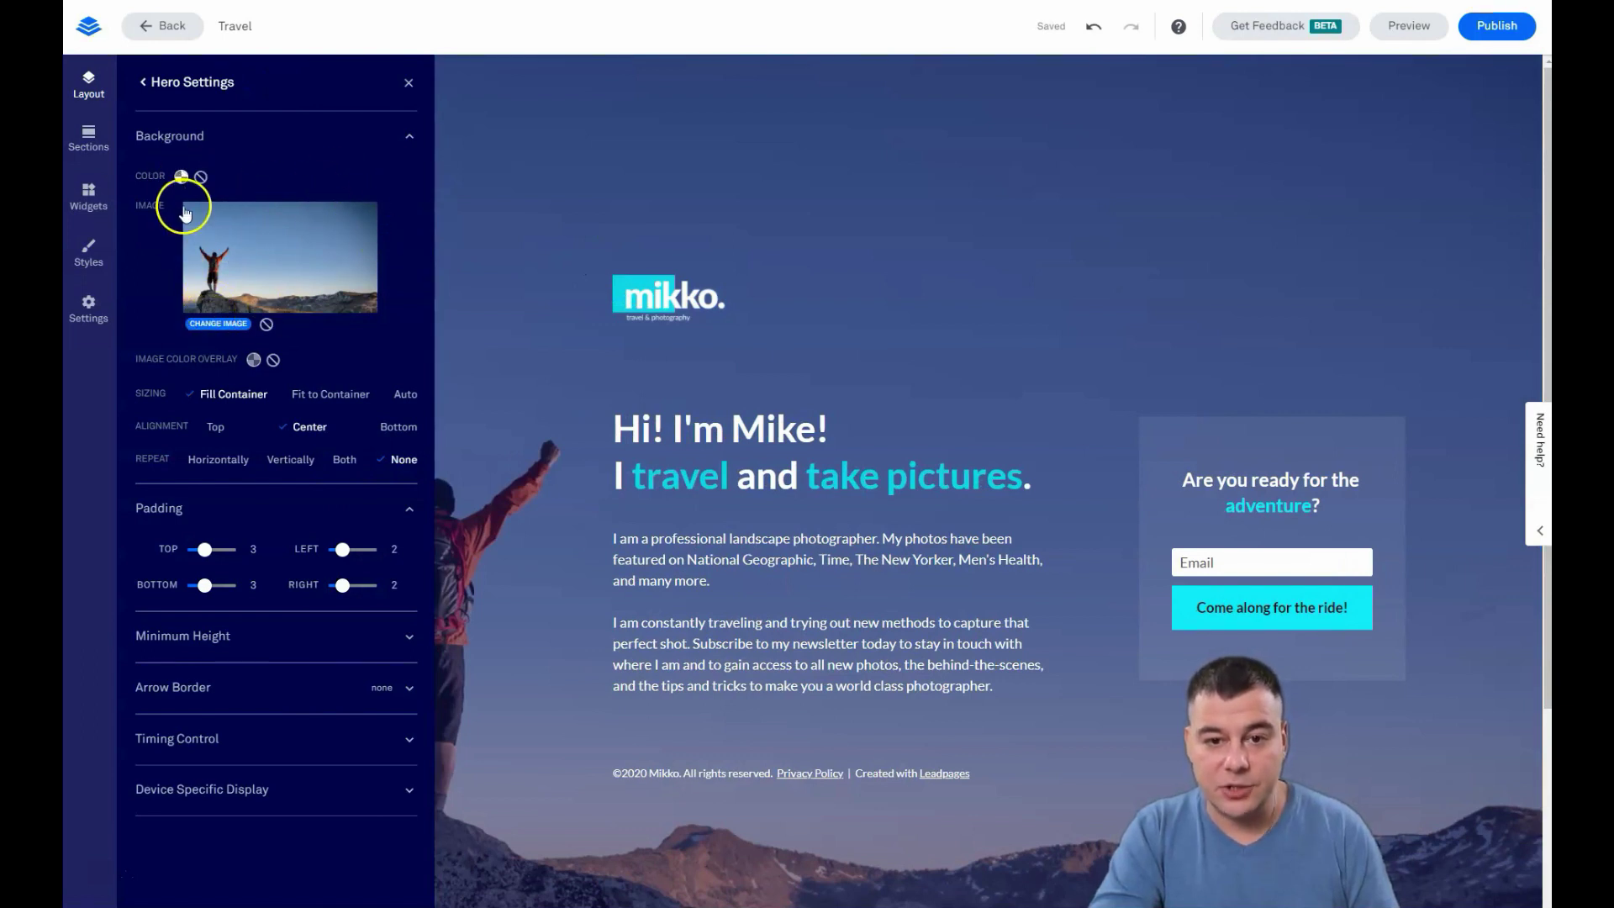
left_click(217, 326)
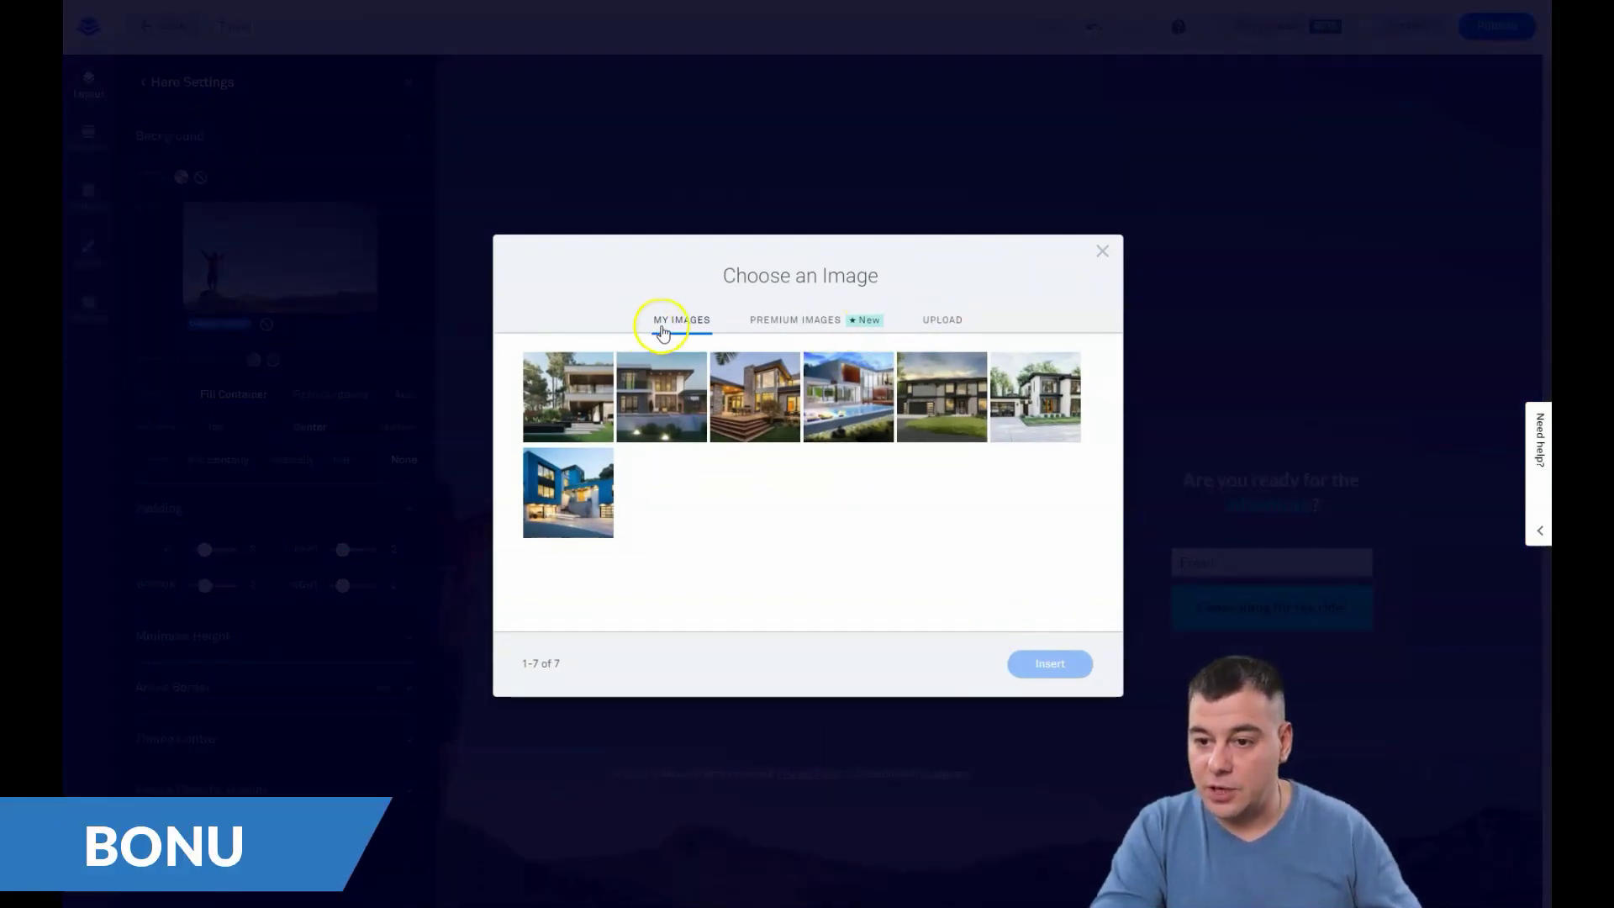
Step: Upload the photographer-with-camera photo and insert it as the Hero background
left_click(809, 326)
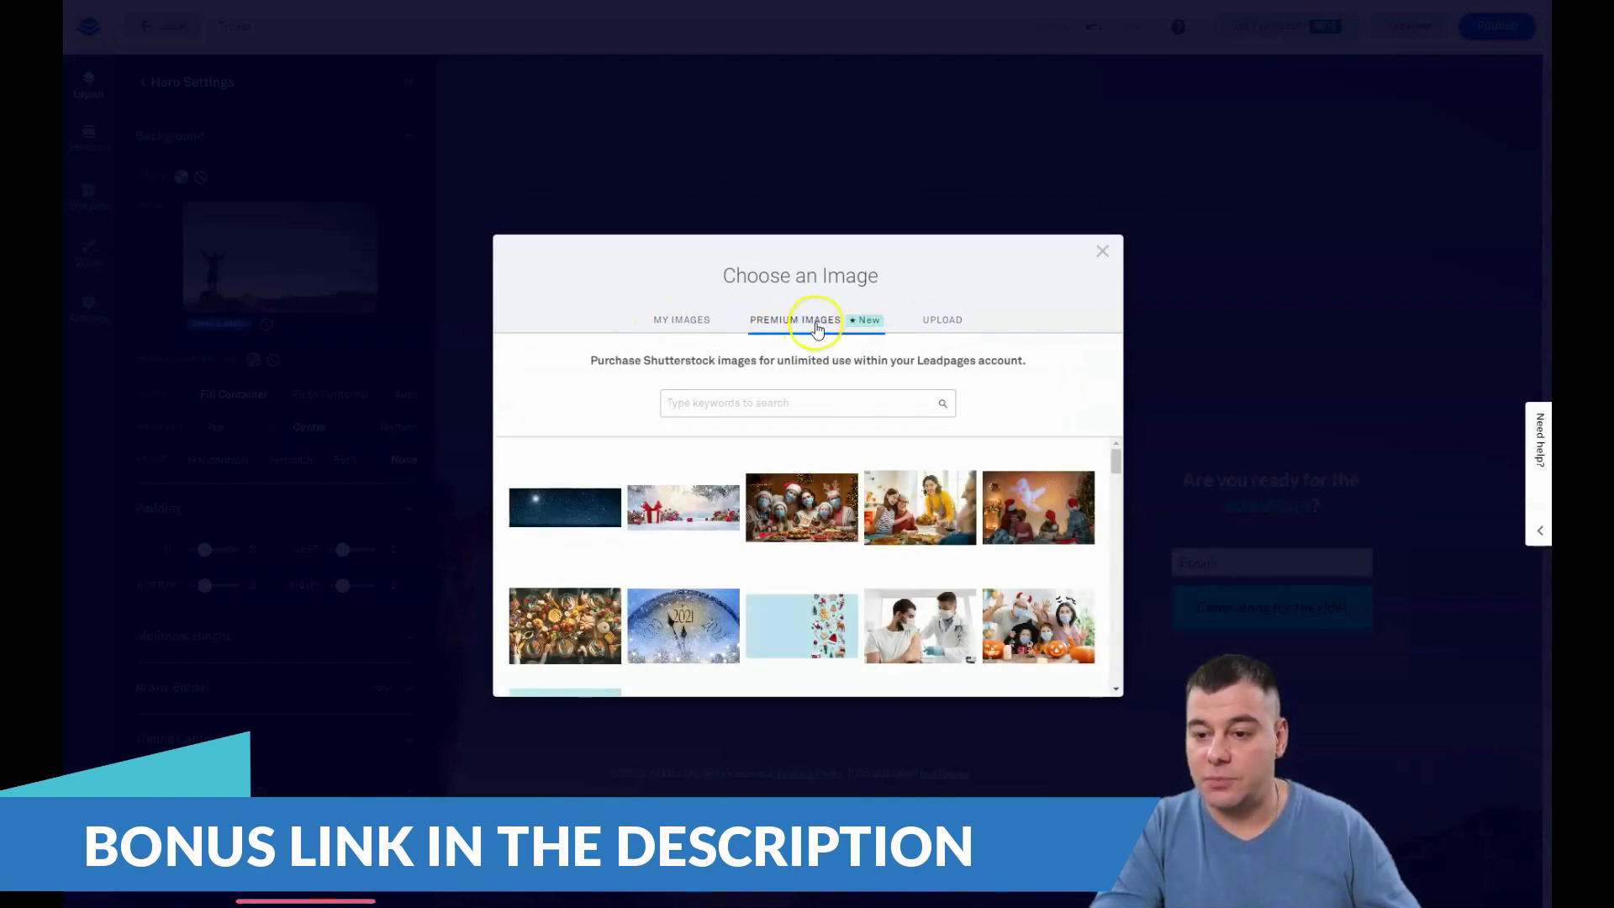
left_click(940, 321)
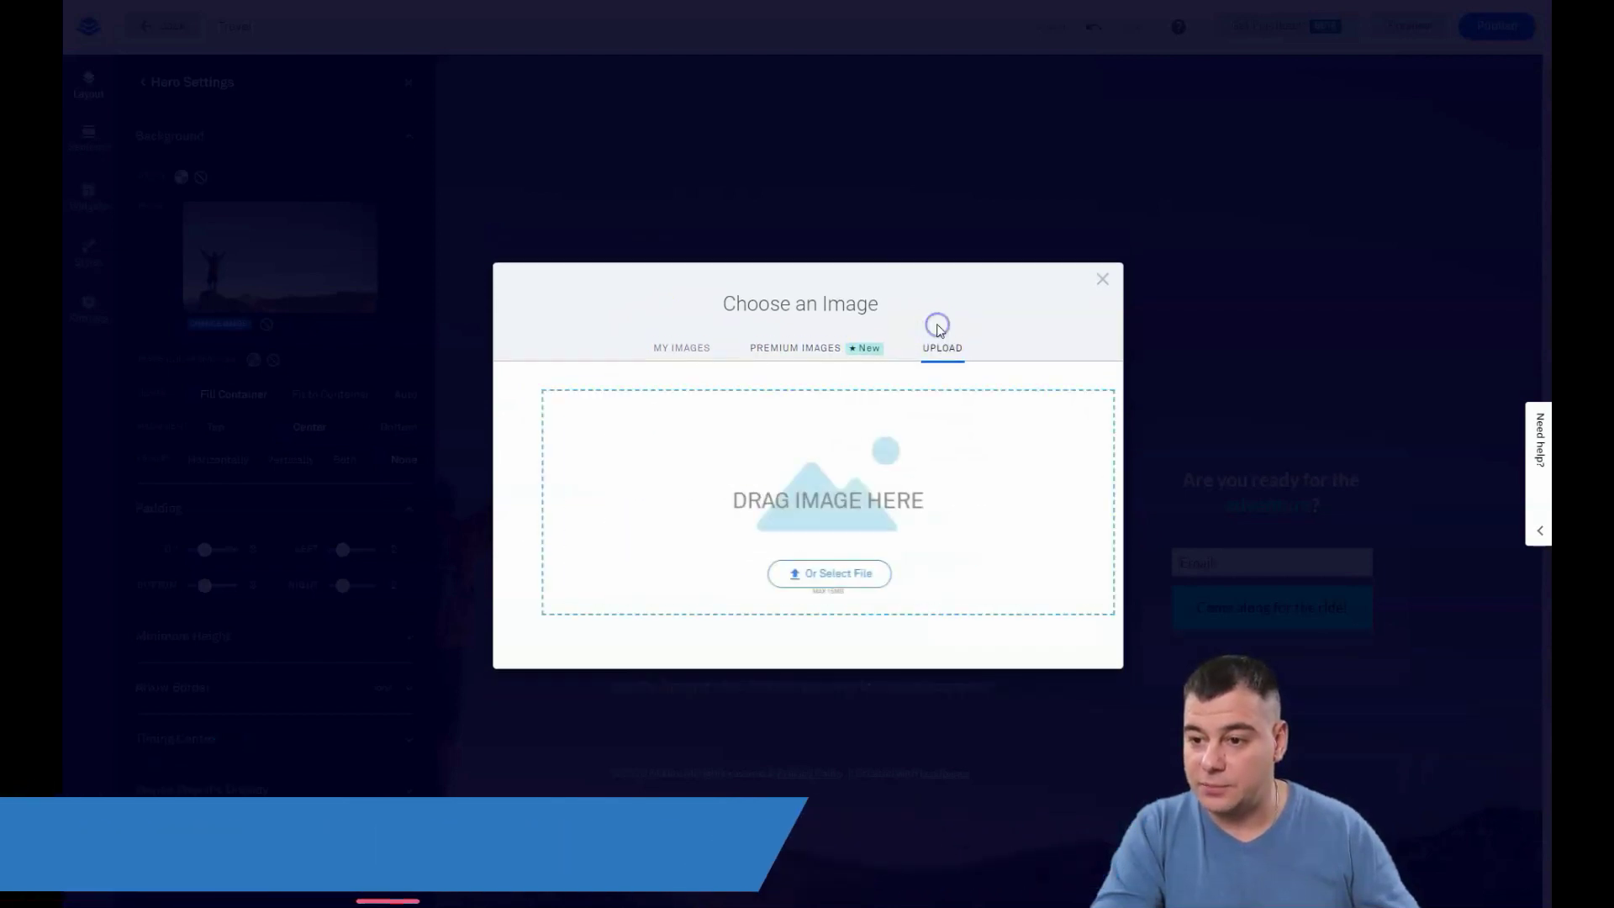
left_click(818, 582)
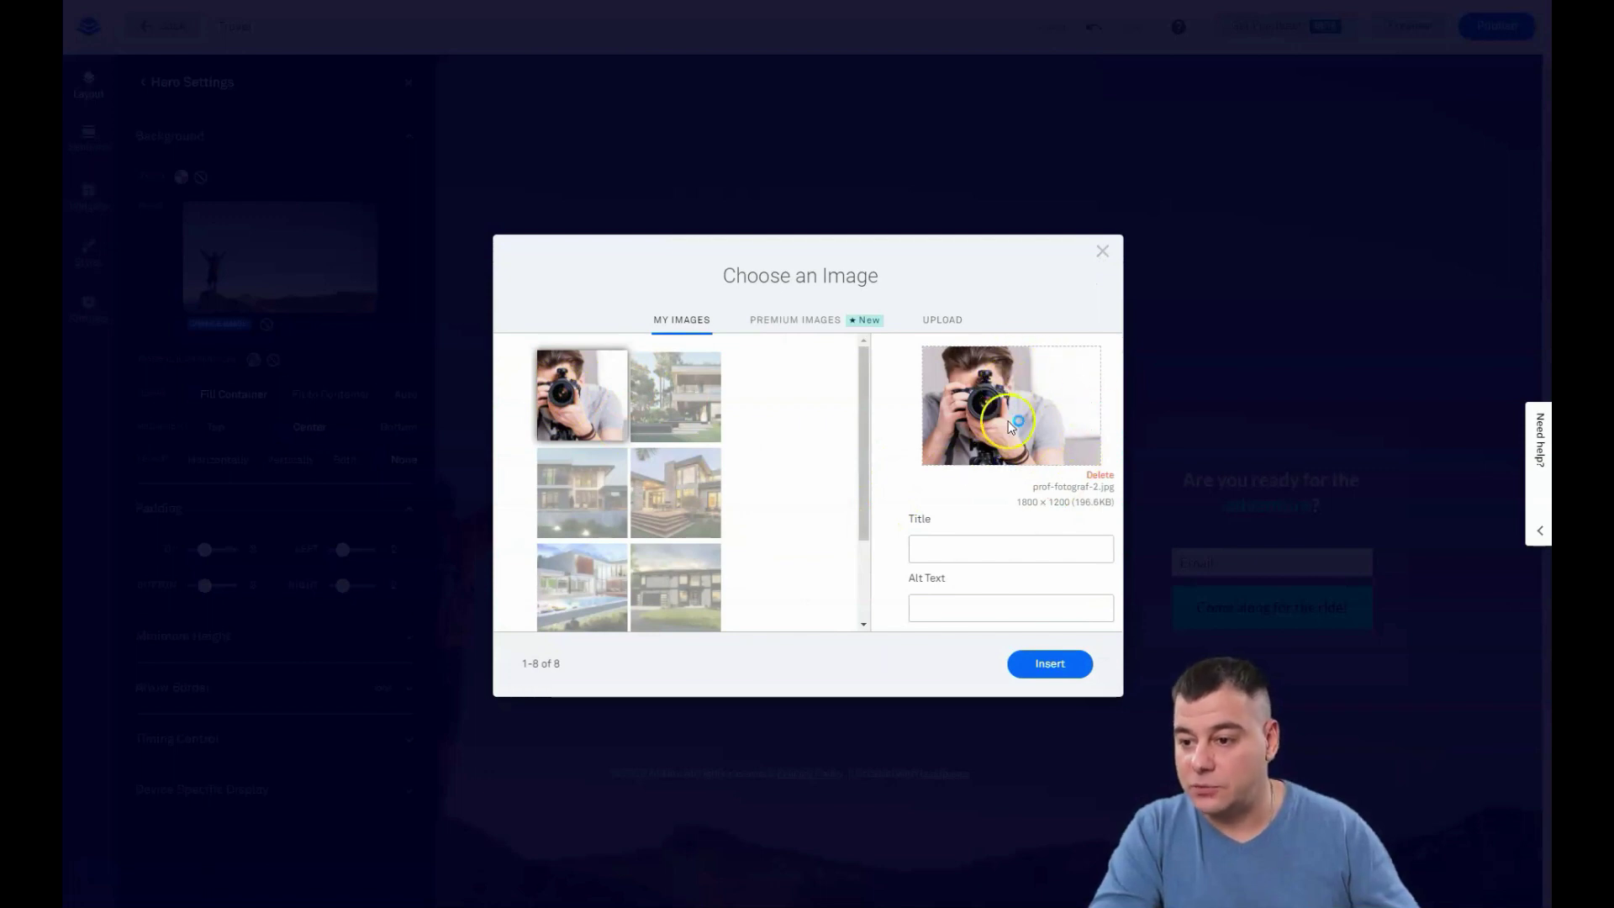
left_click(1053, 665)
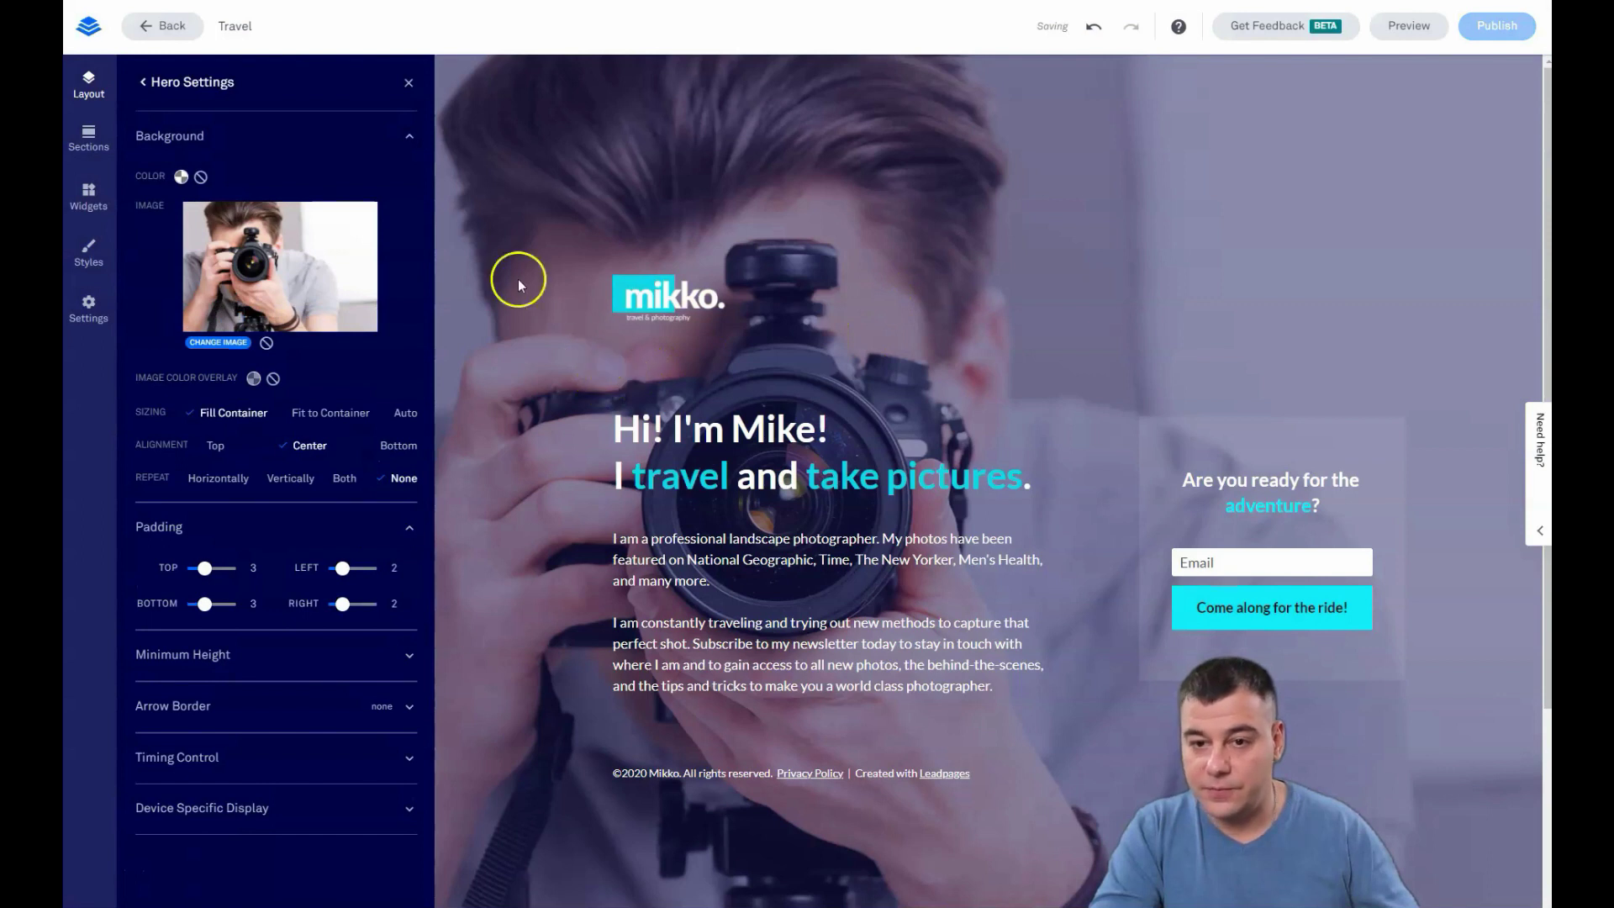
Step: Delete the mikko logo above the Hero headline and reopen Hero Settings
left_click(408, 85)
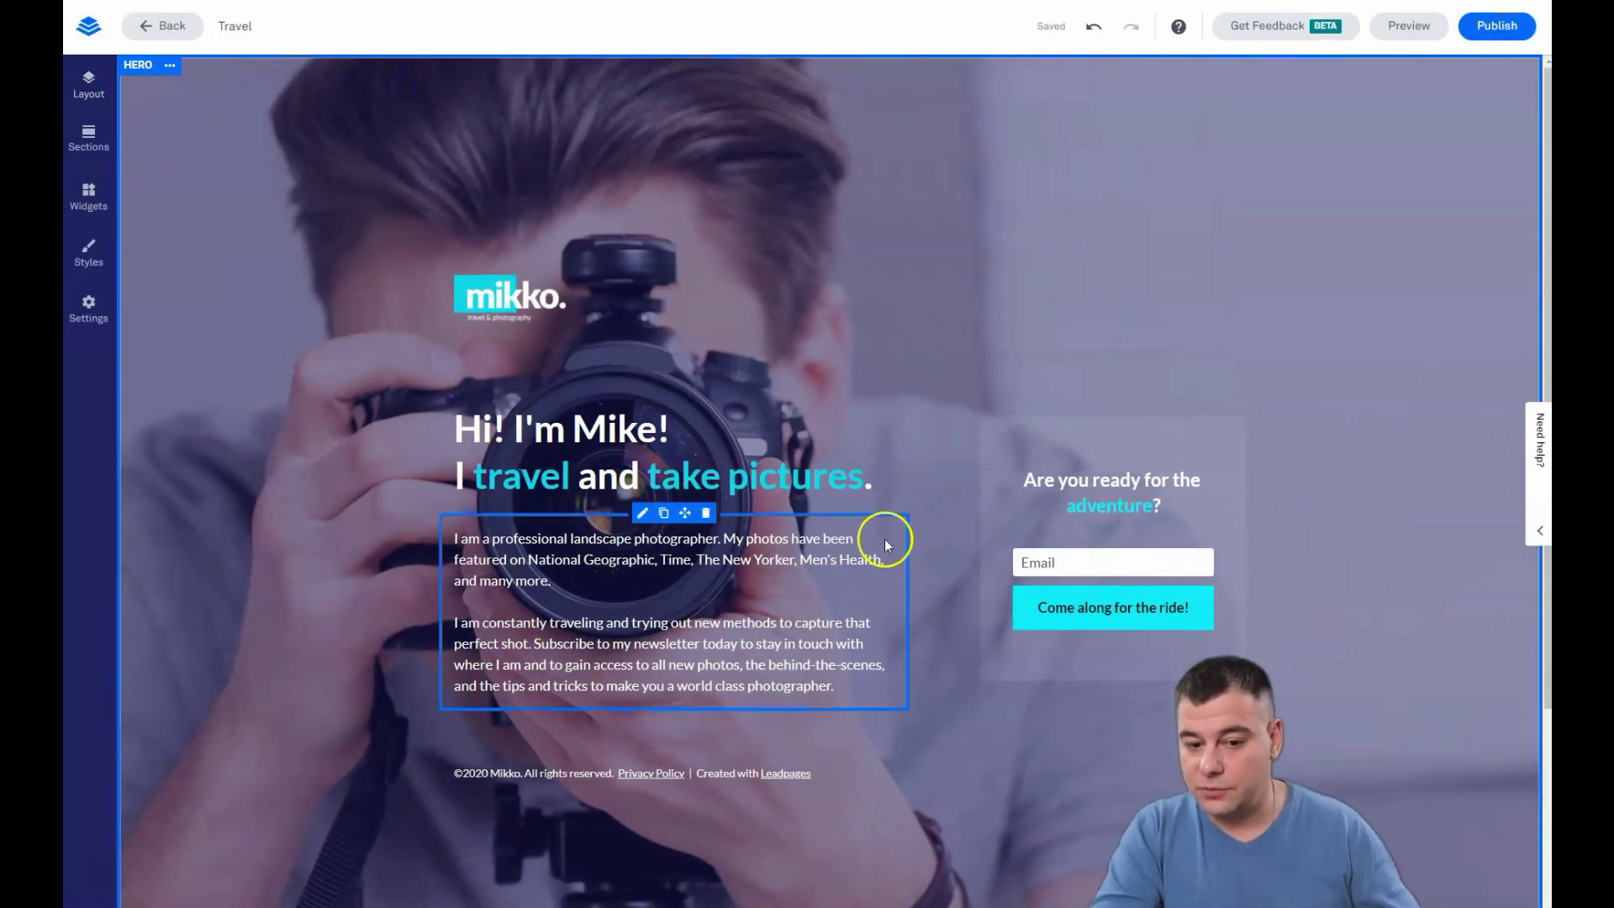
scroll(950, 360, "down", 3)
scroll(949, 362, "up", 3)
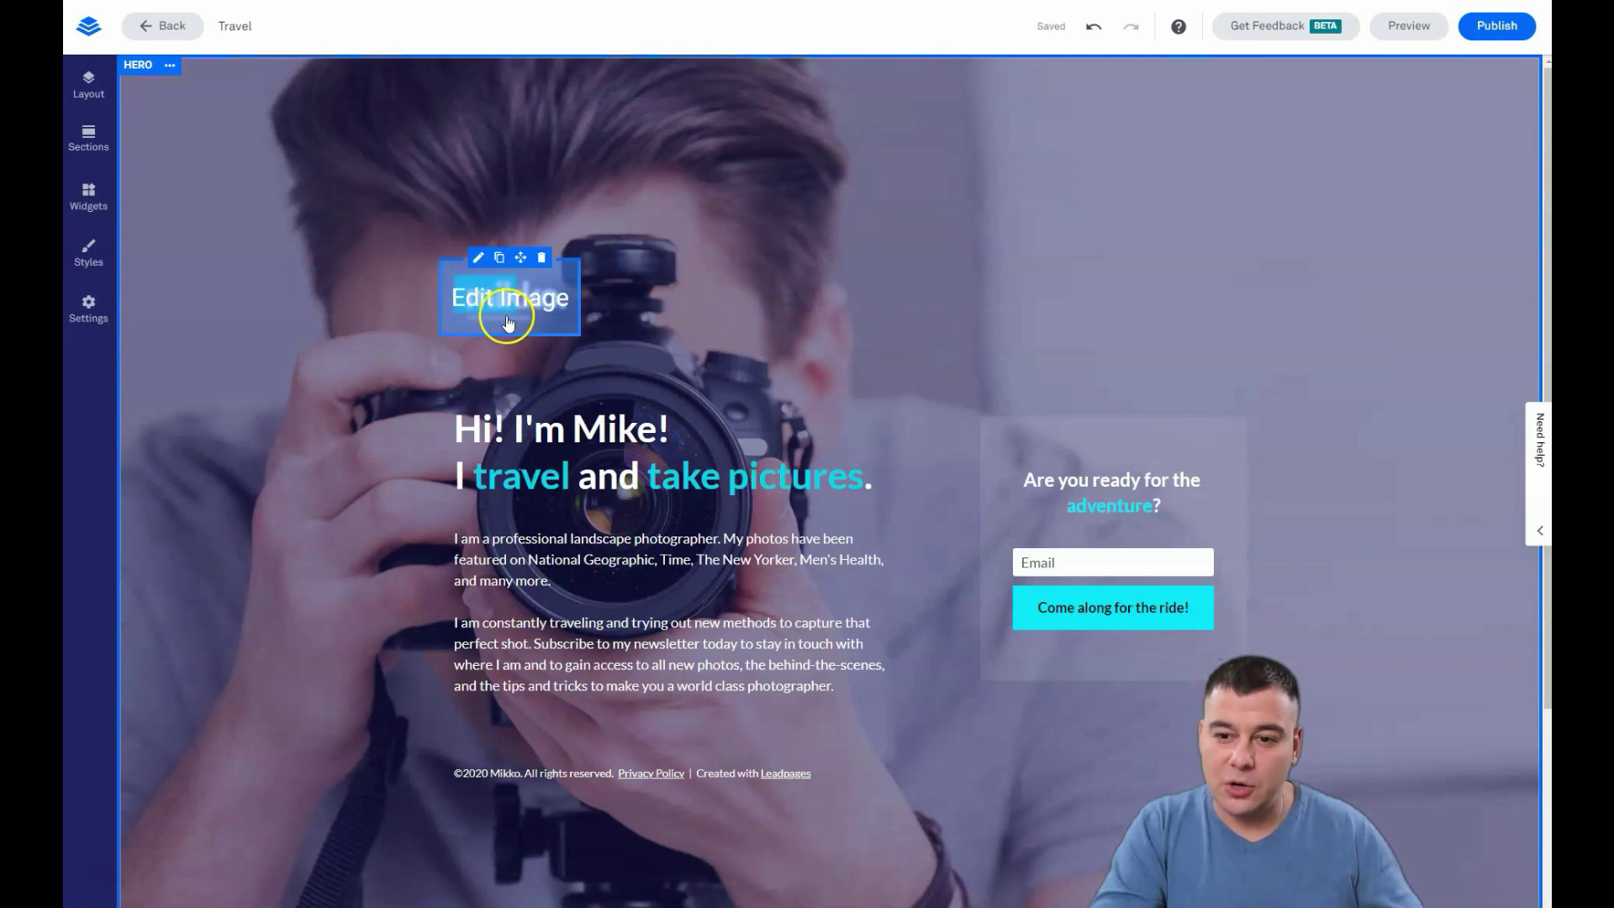
left_click(542, 258)
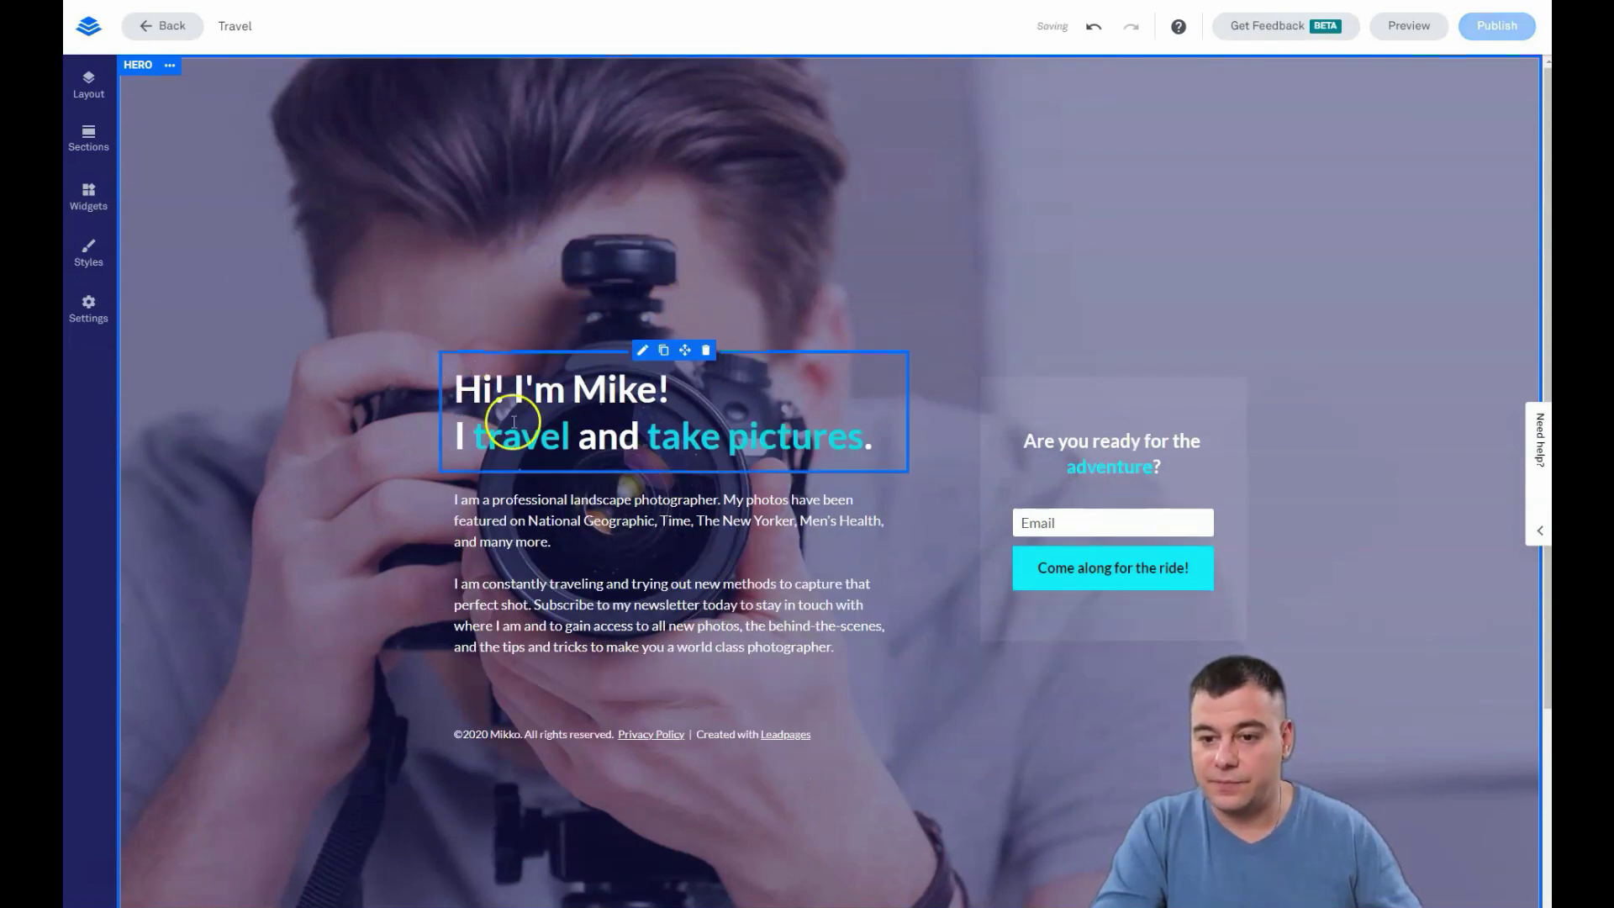
left_click(637, 391)
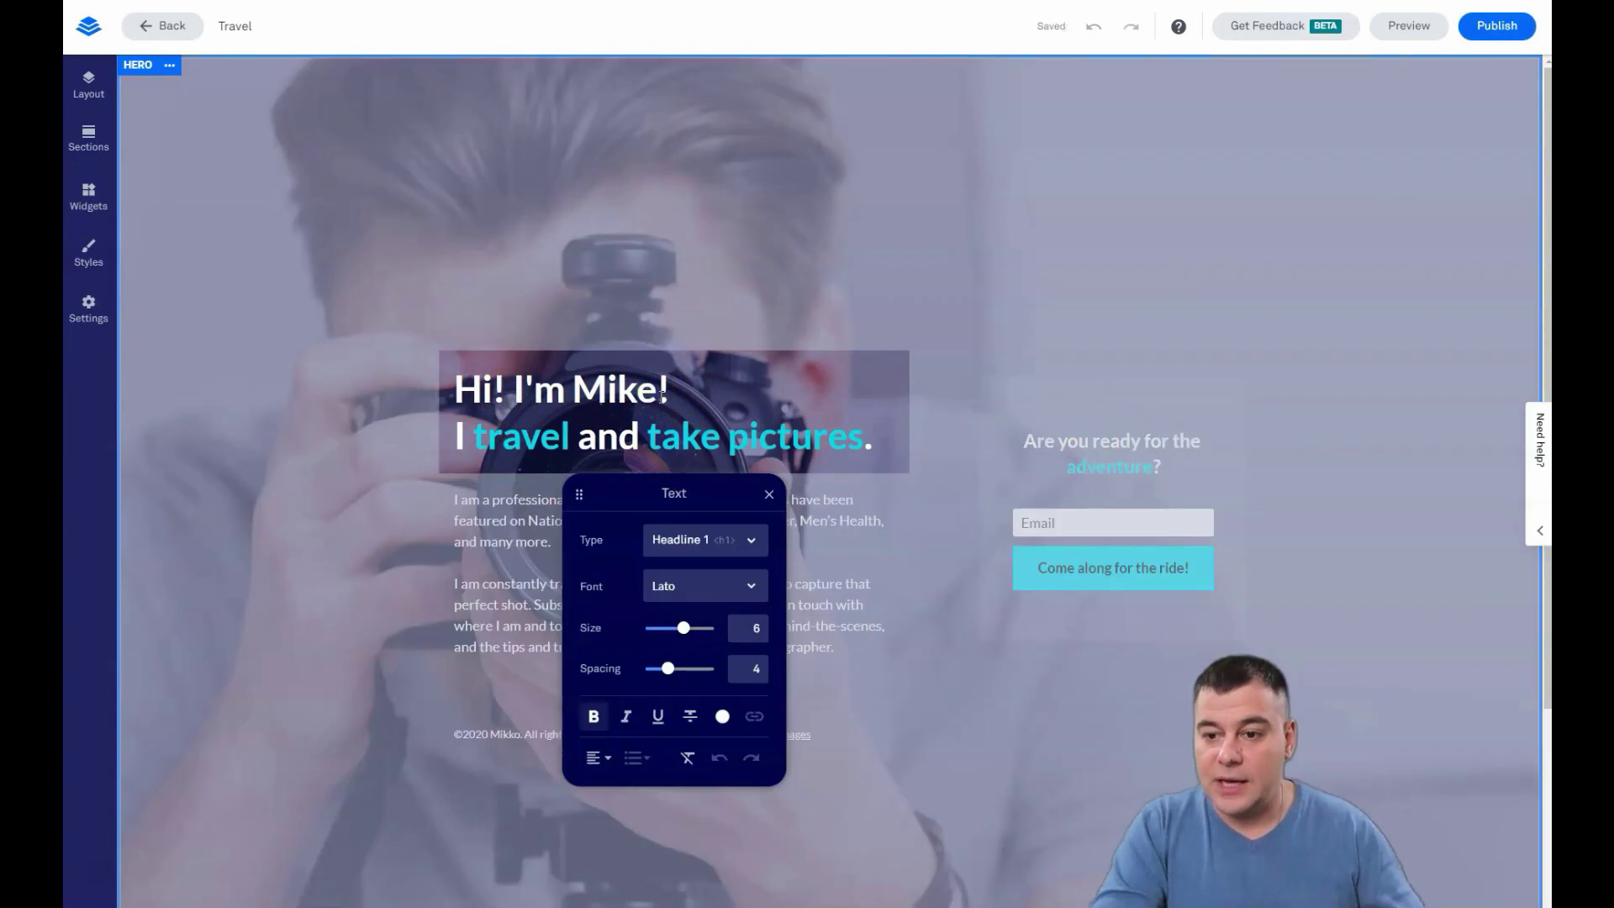
left_click(738, 198)
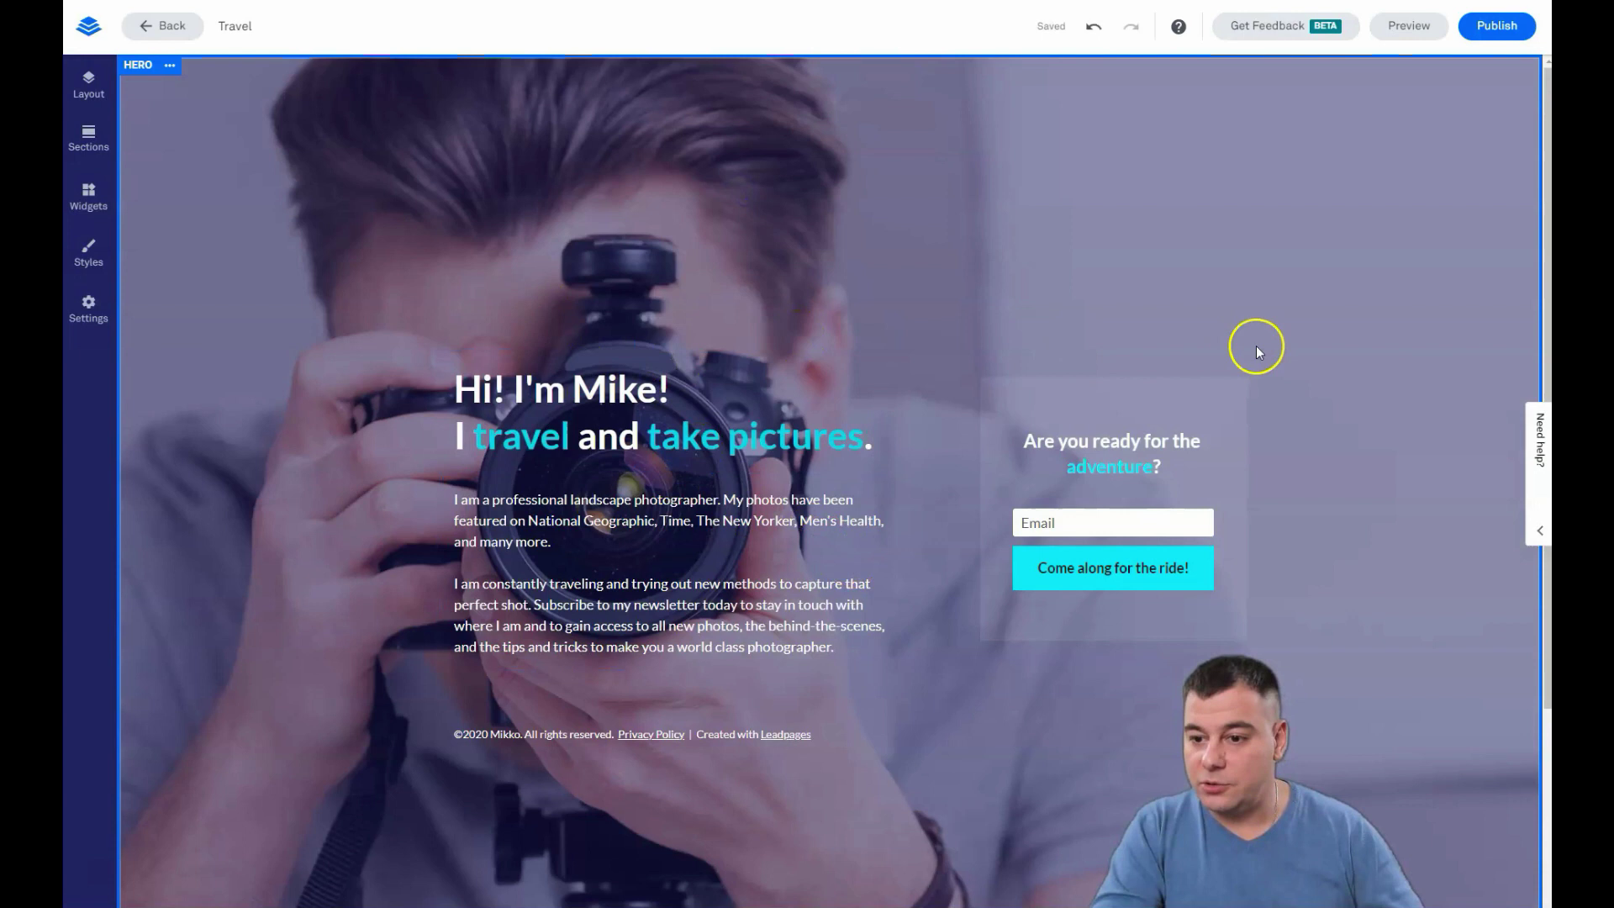
left_click(86, 82)
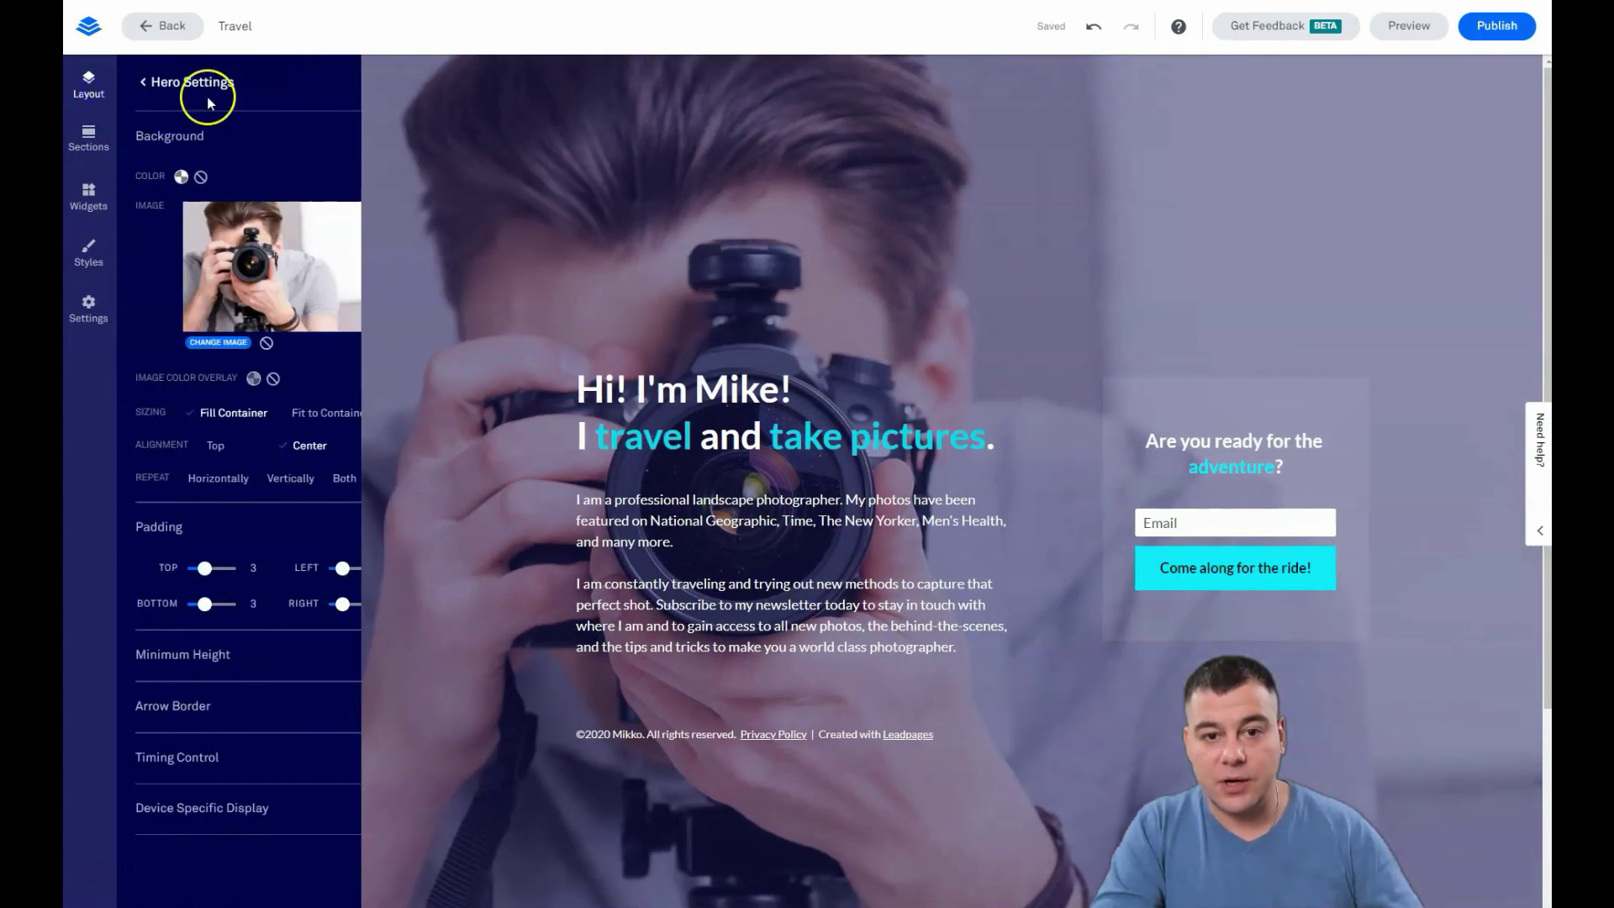
Step: Add a custom Image Color Overlay to the Hero photo at 50 opacity
left_click(253, 379)
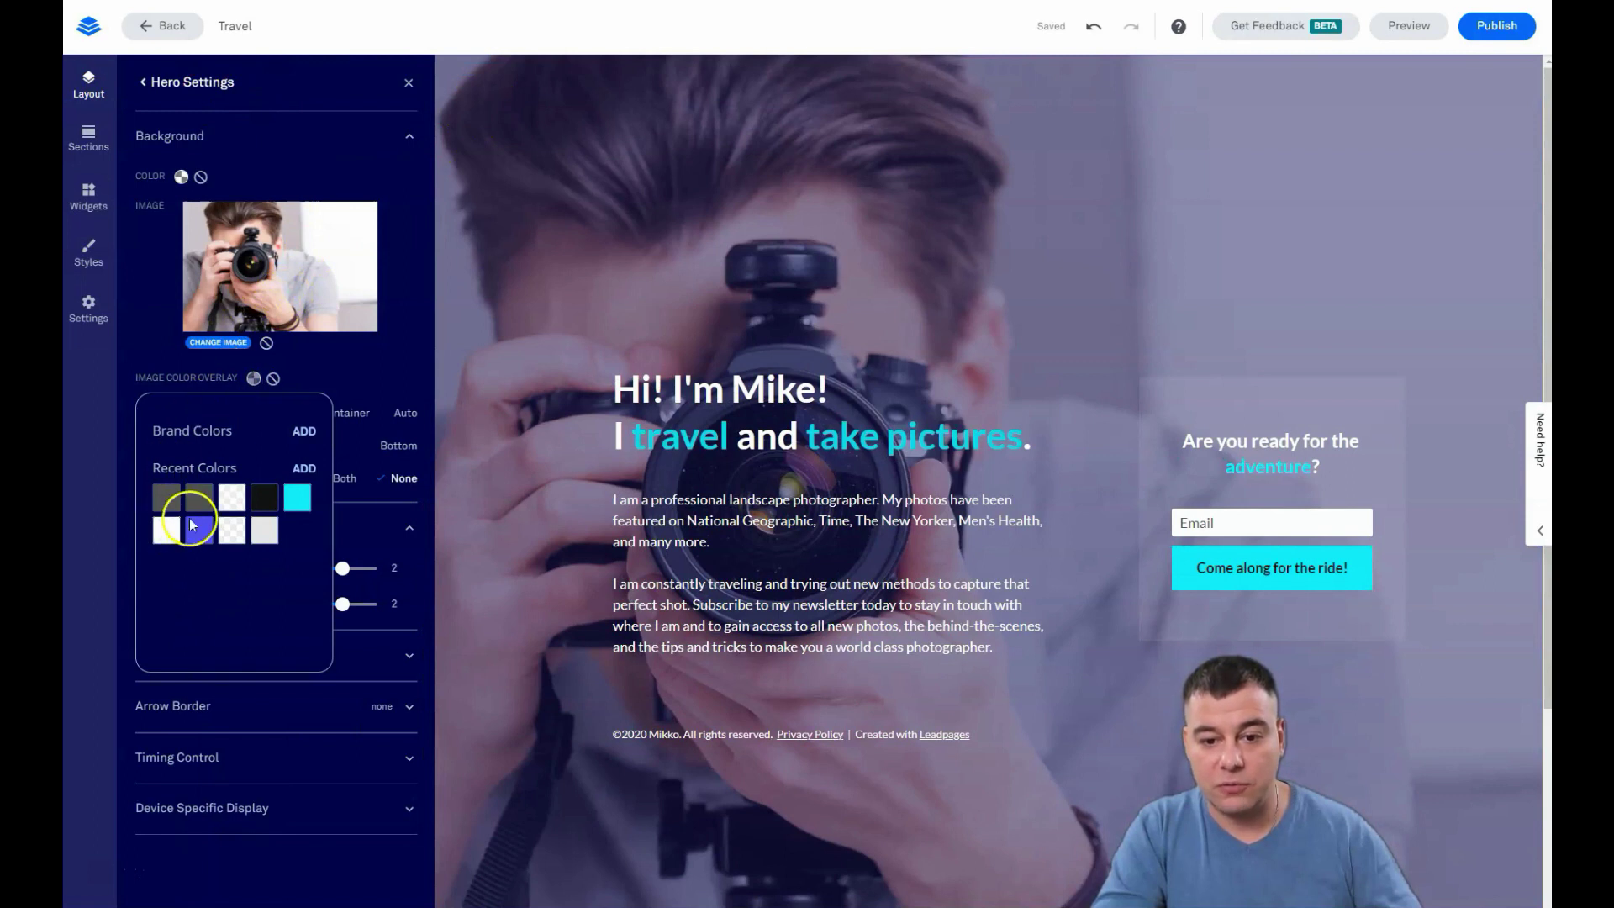
left_click(304, 467)
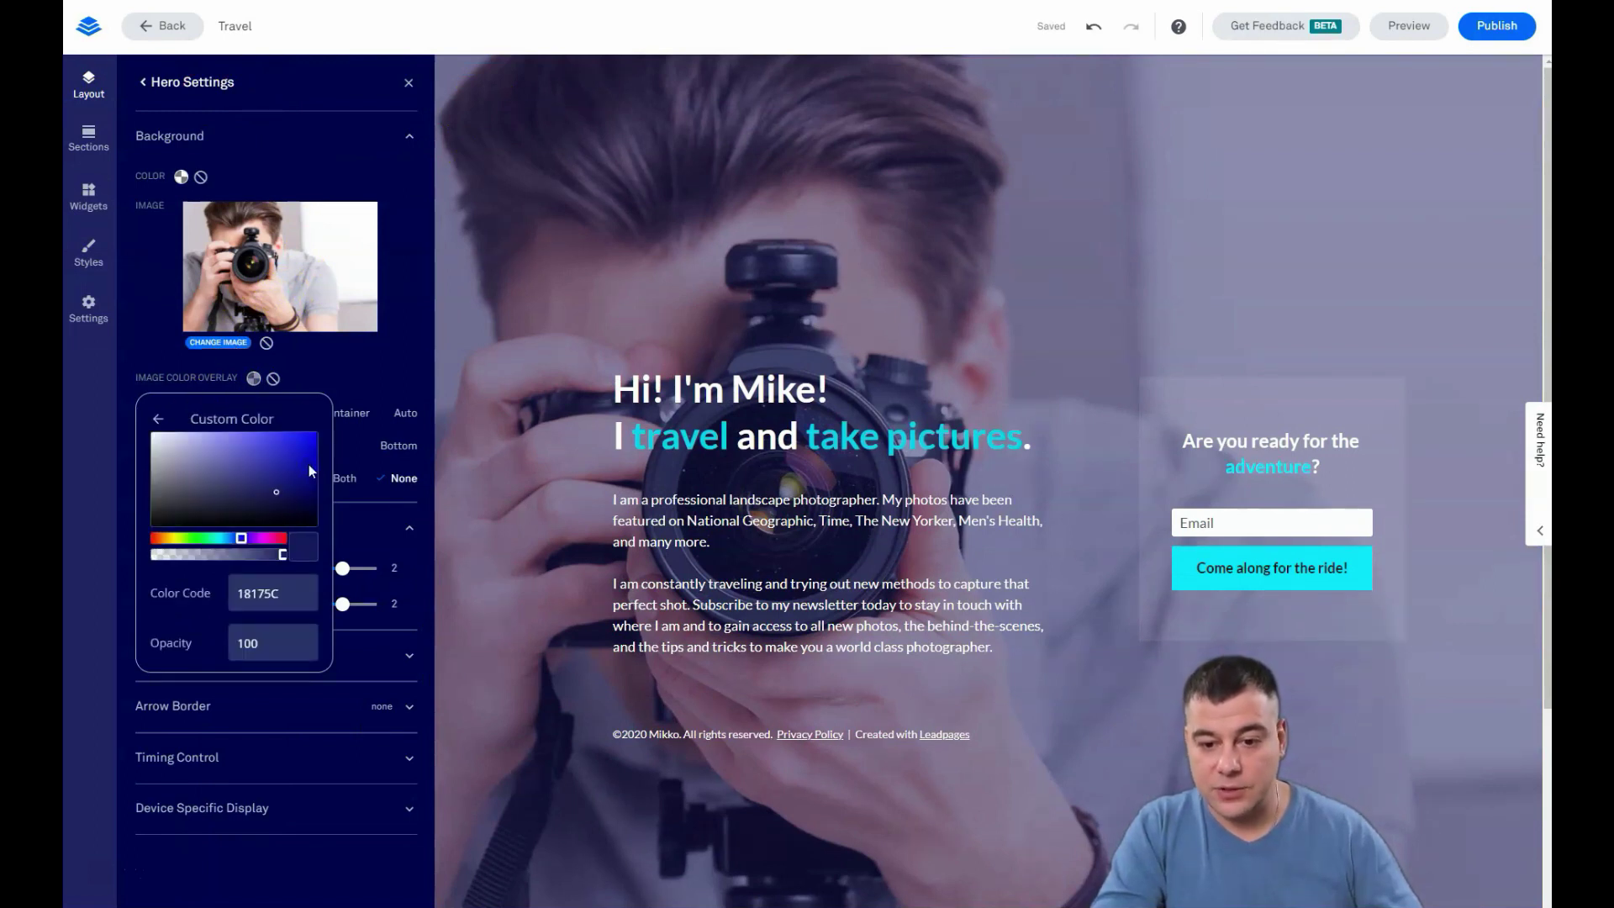
left_click(156, 437)
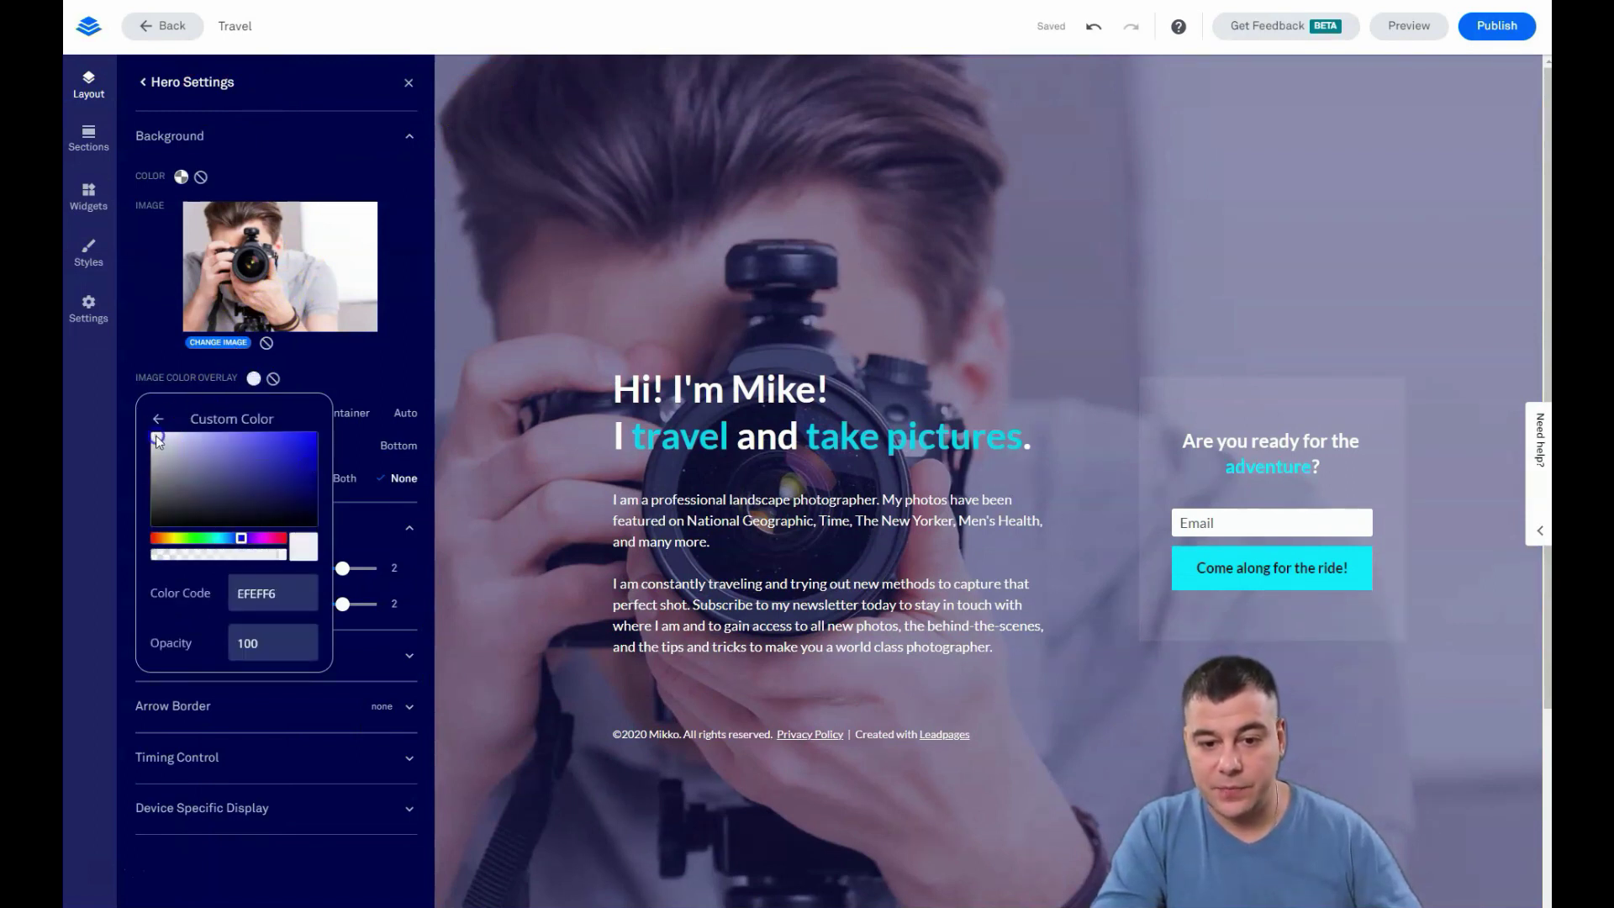
left_click(213, 452)
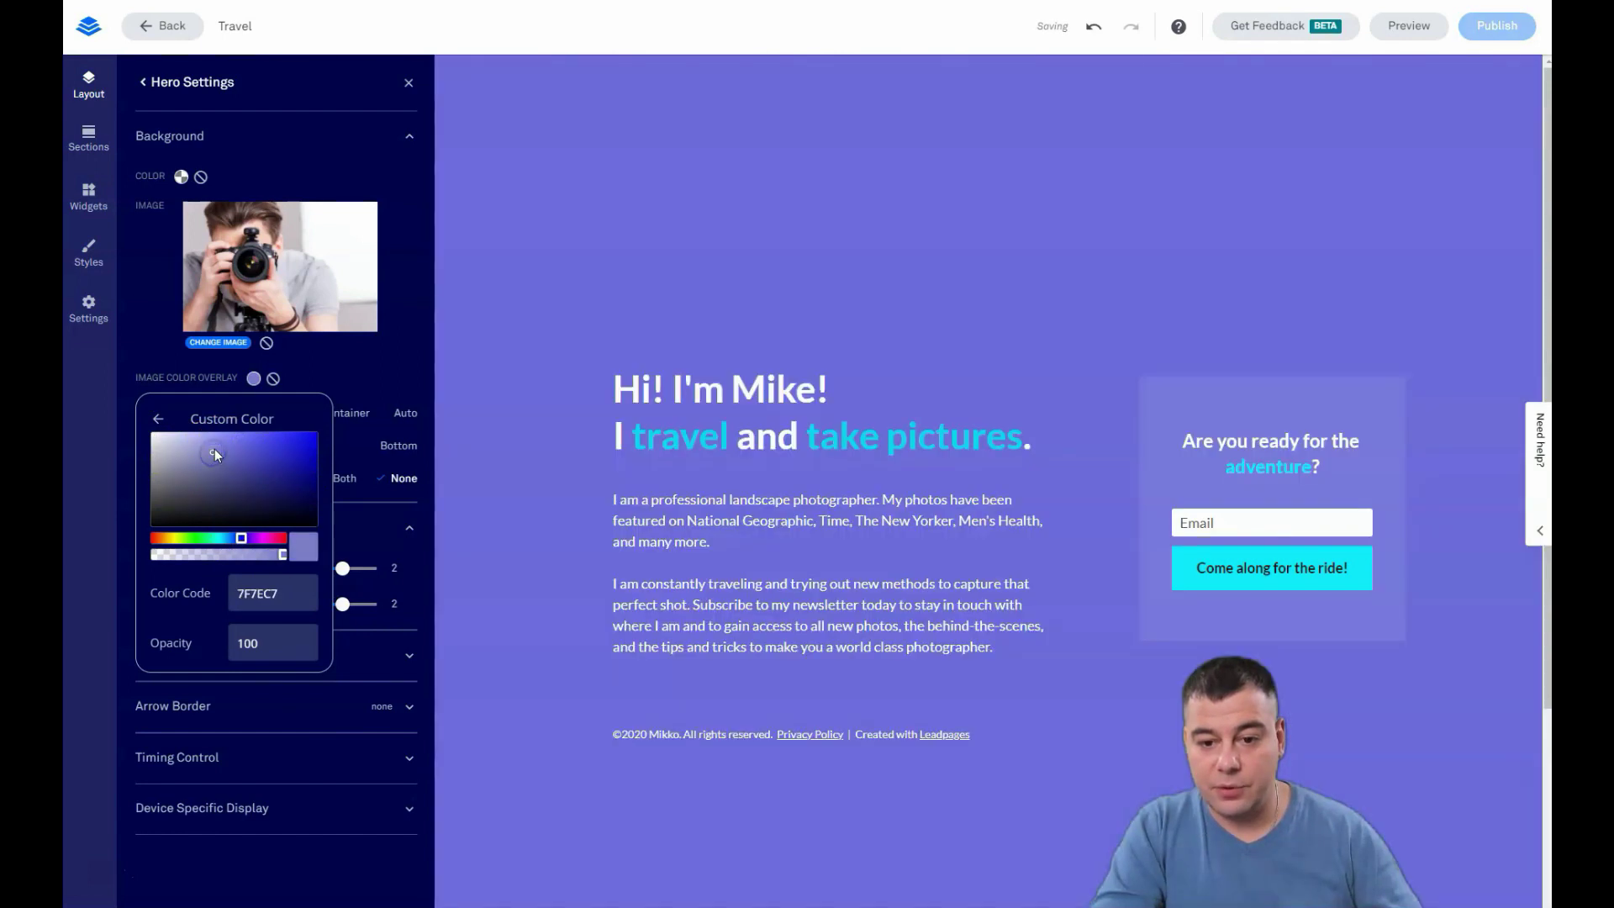
left_click(253, 643)
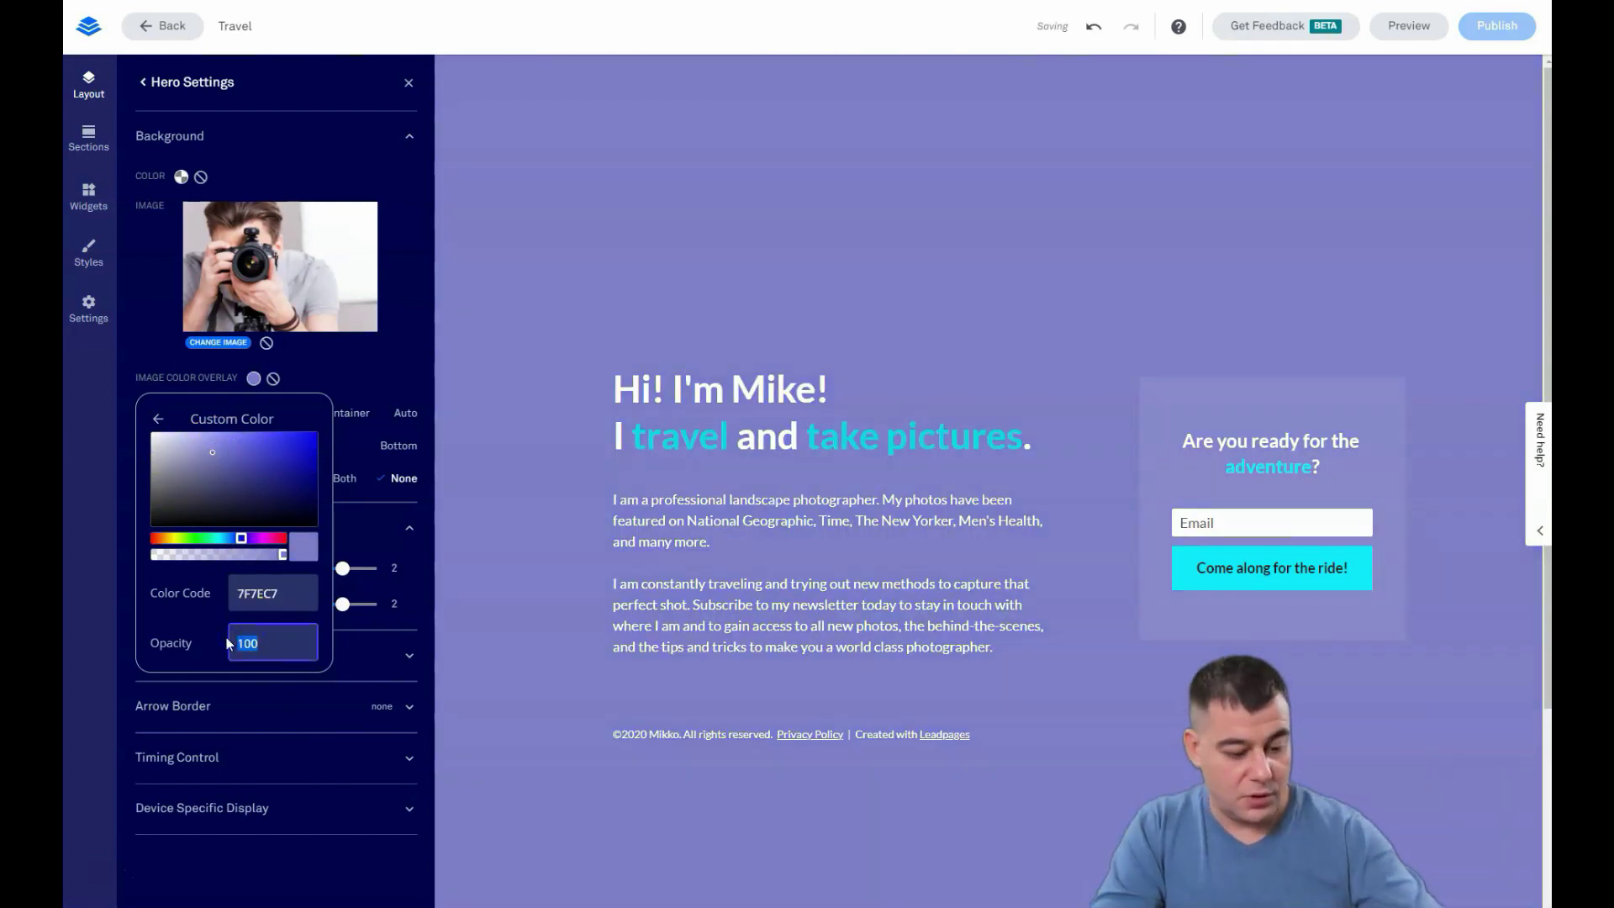
type("50")
left_click(268, 644)
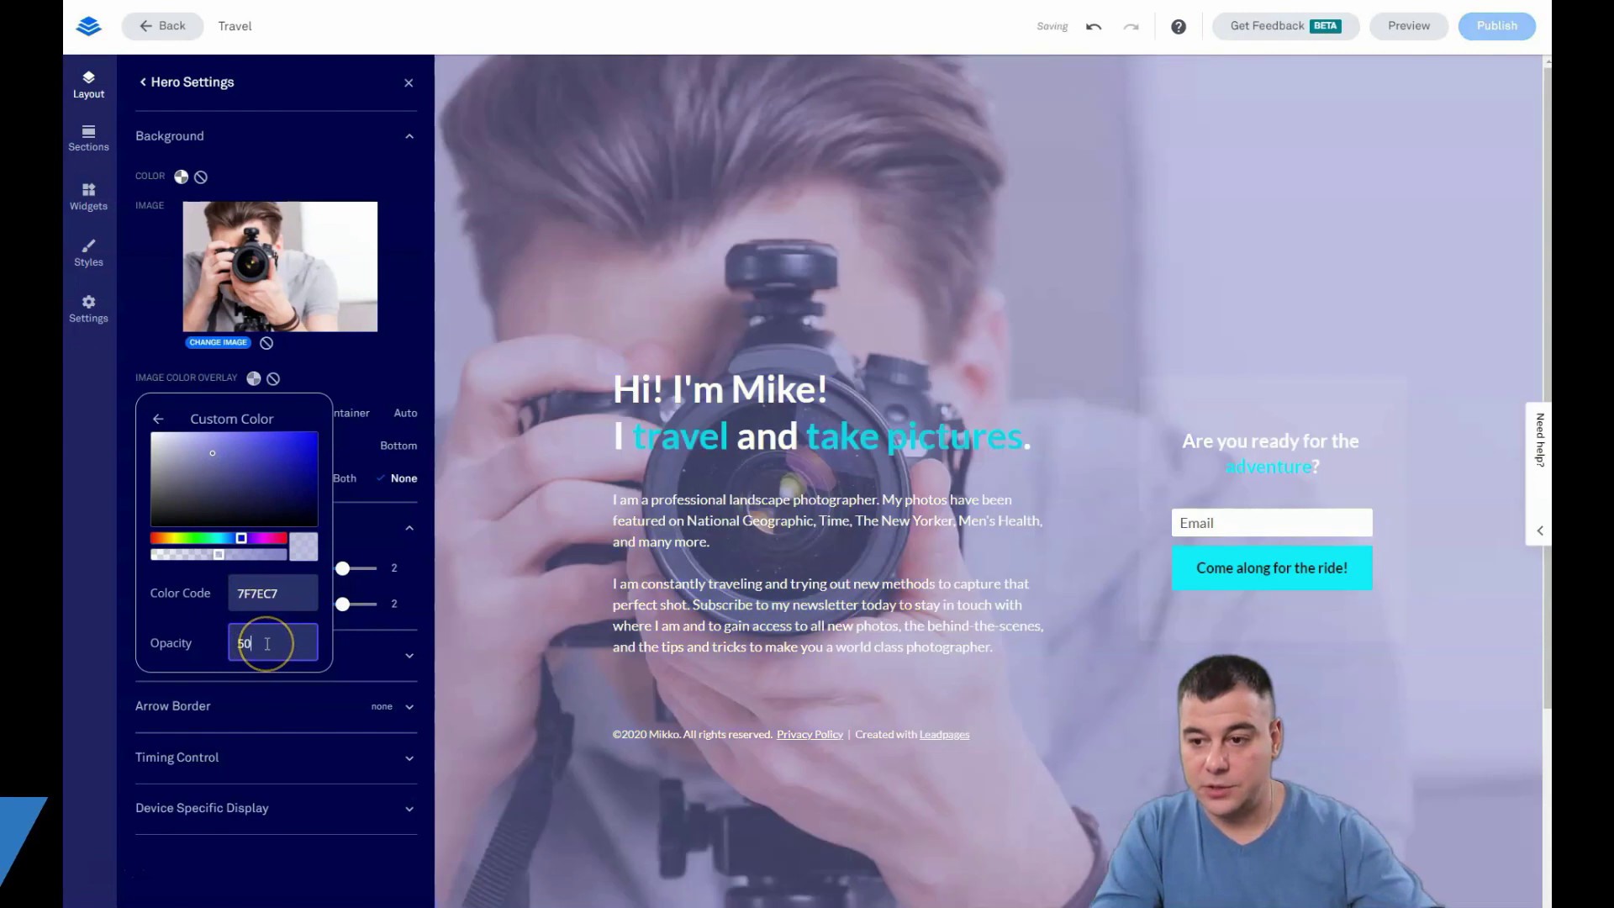
Step: Settle the overlay on near-white FCFCFC at 60 opacity and close Hero Settings
left_click_drag(236, 541, 174, 544)
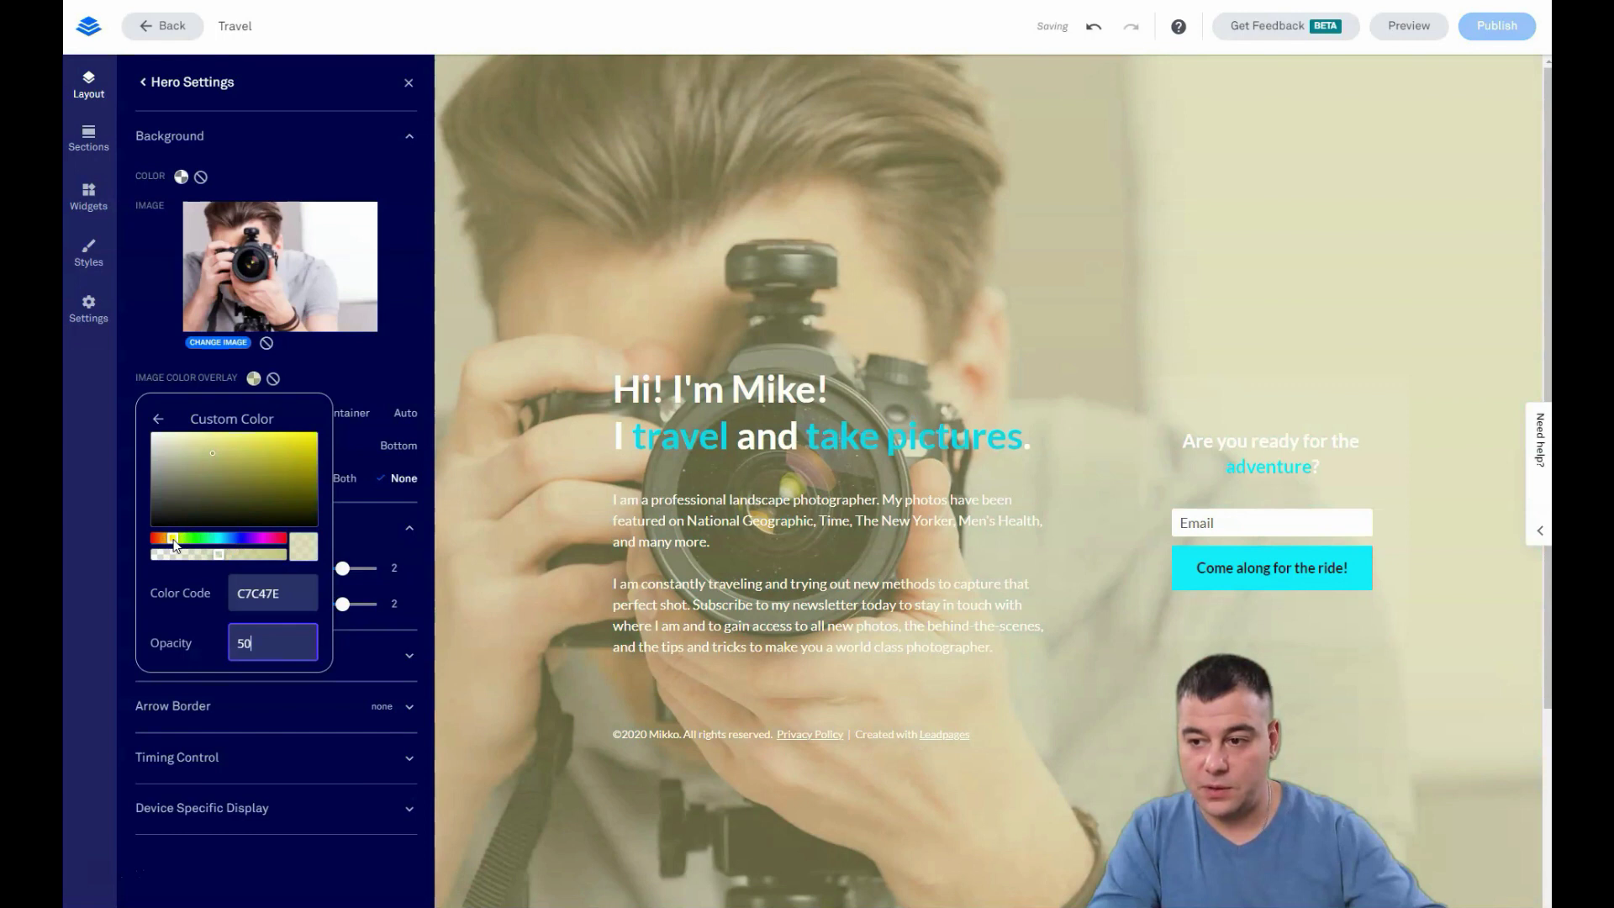
left_click_drag(172, 543, 154, 545)
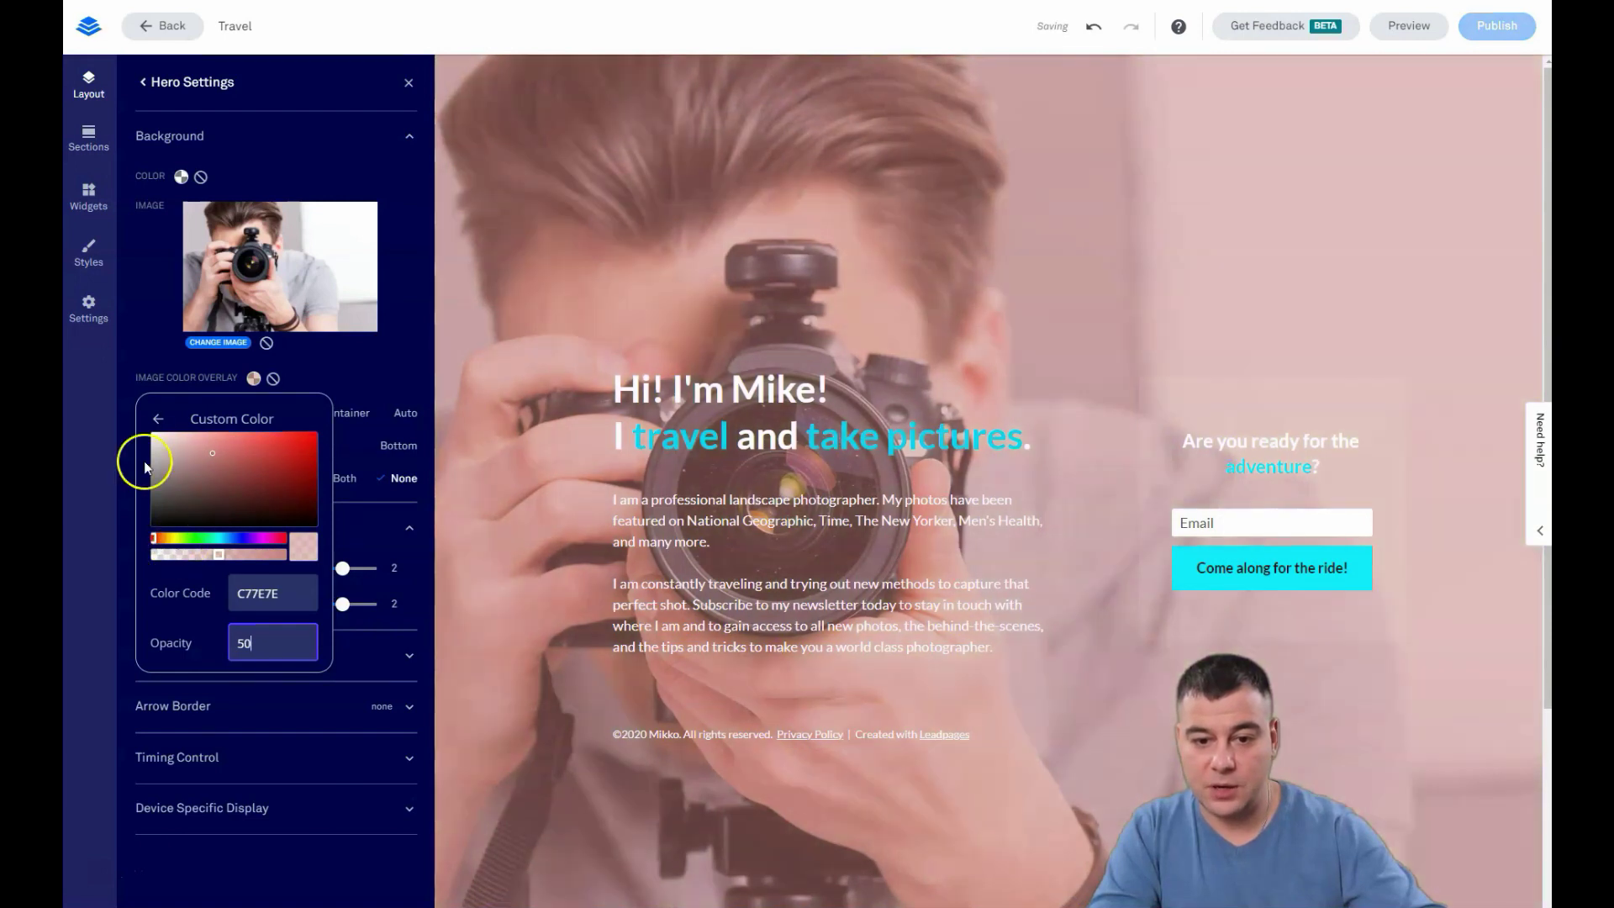
left_click(154, 441)
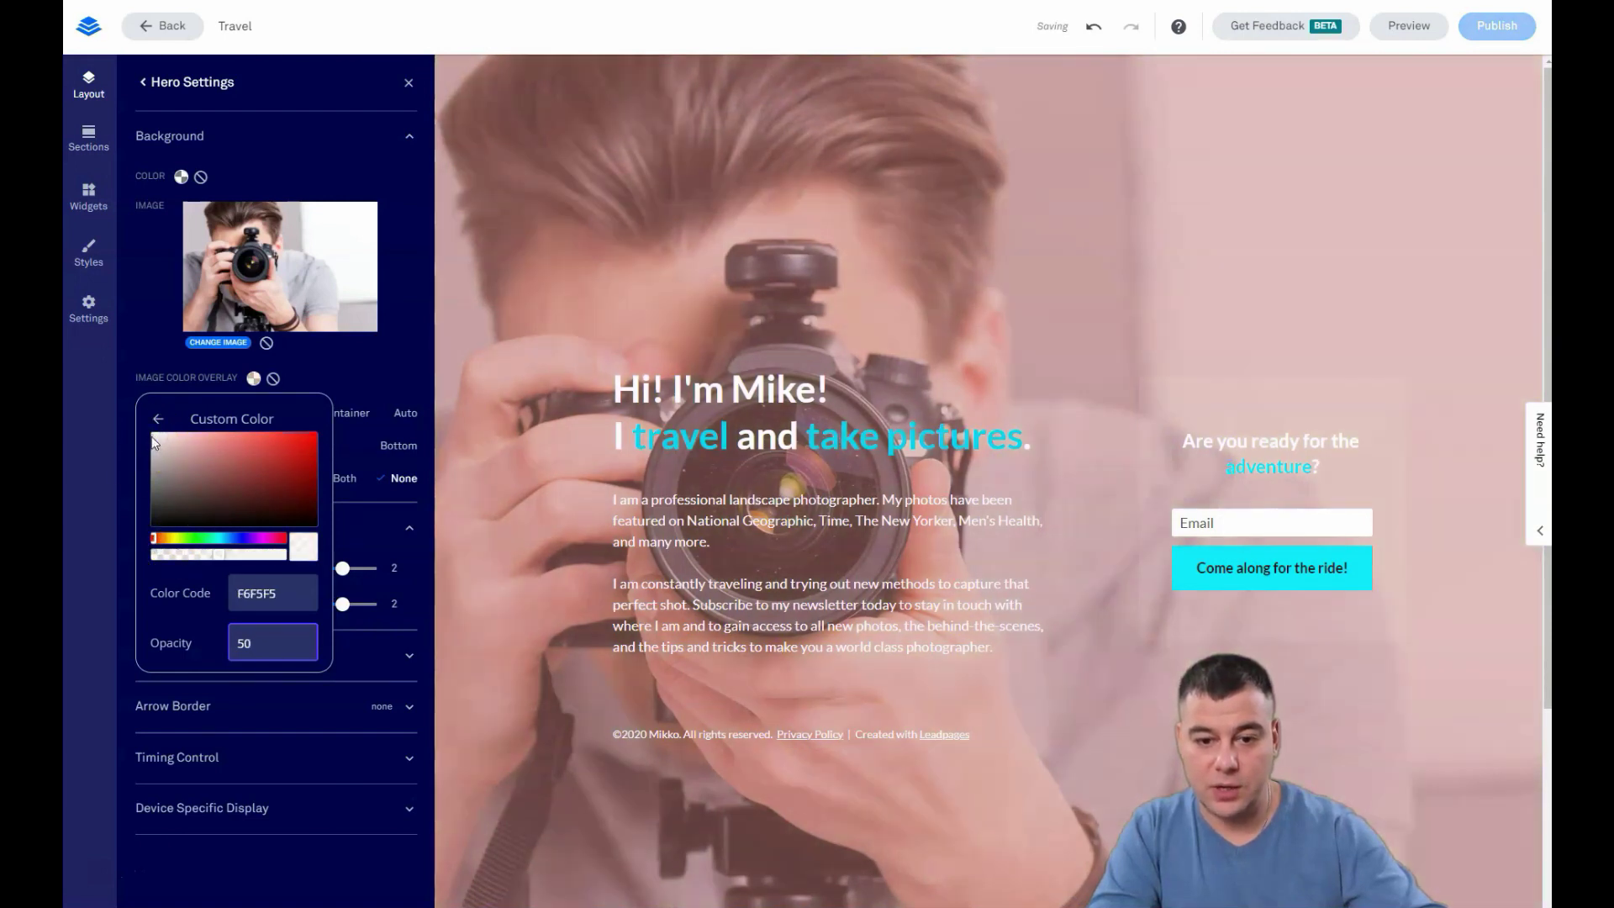
left_click(153, 435)
left_click(257, 643)
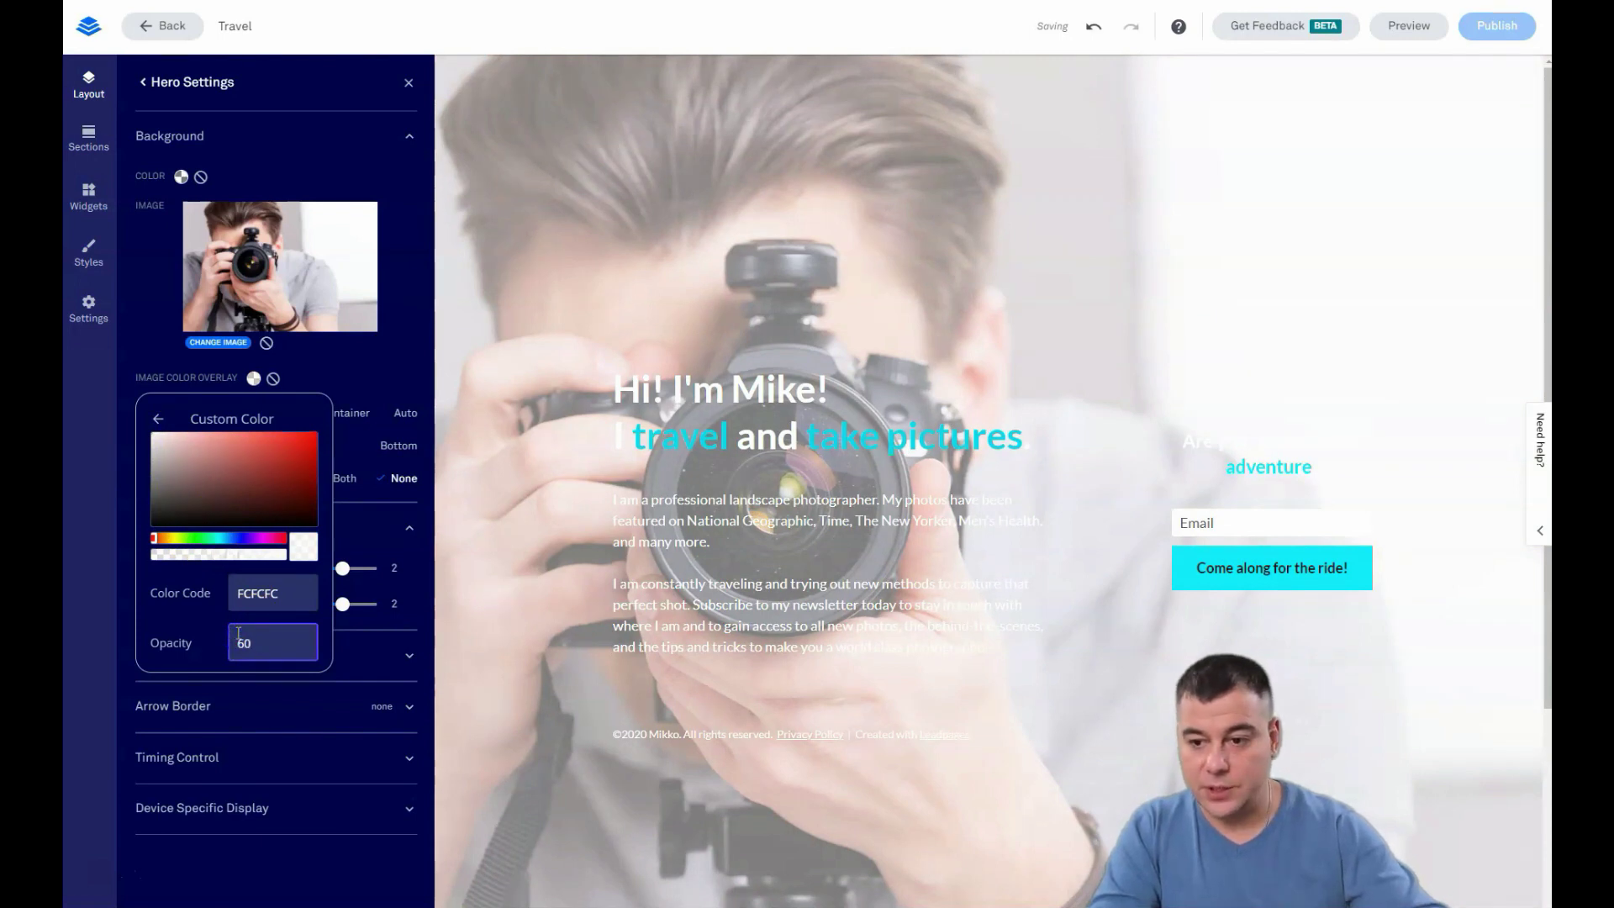
left_click(454, 525)
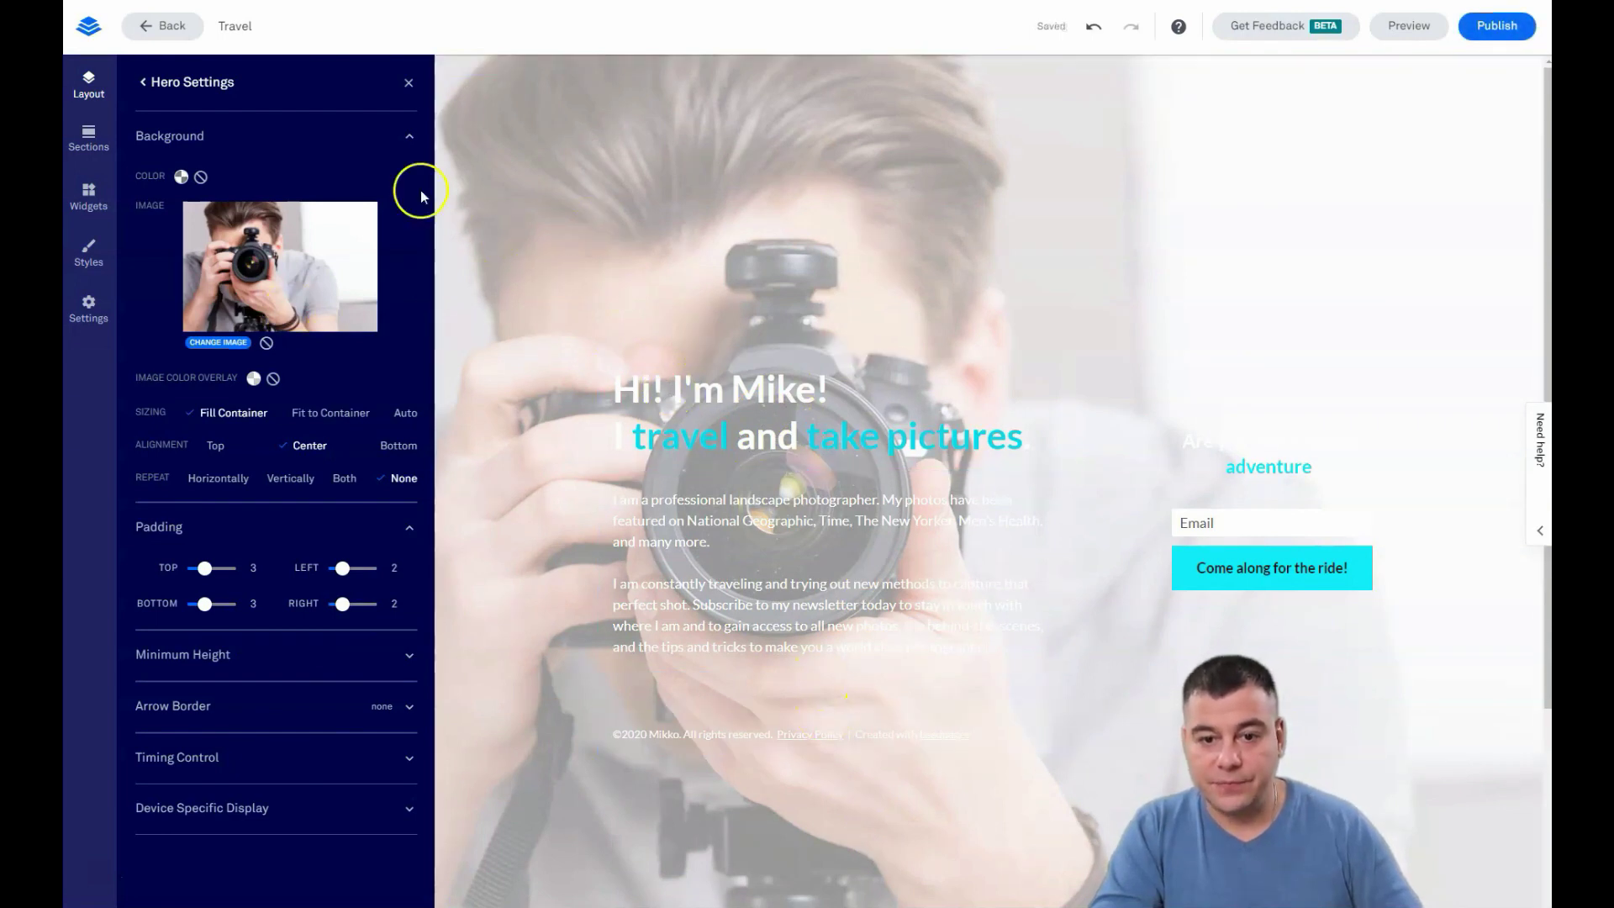
left_click(410, 84)
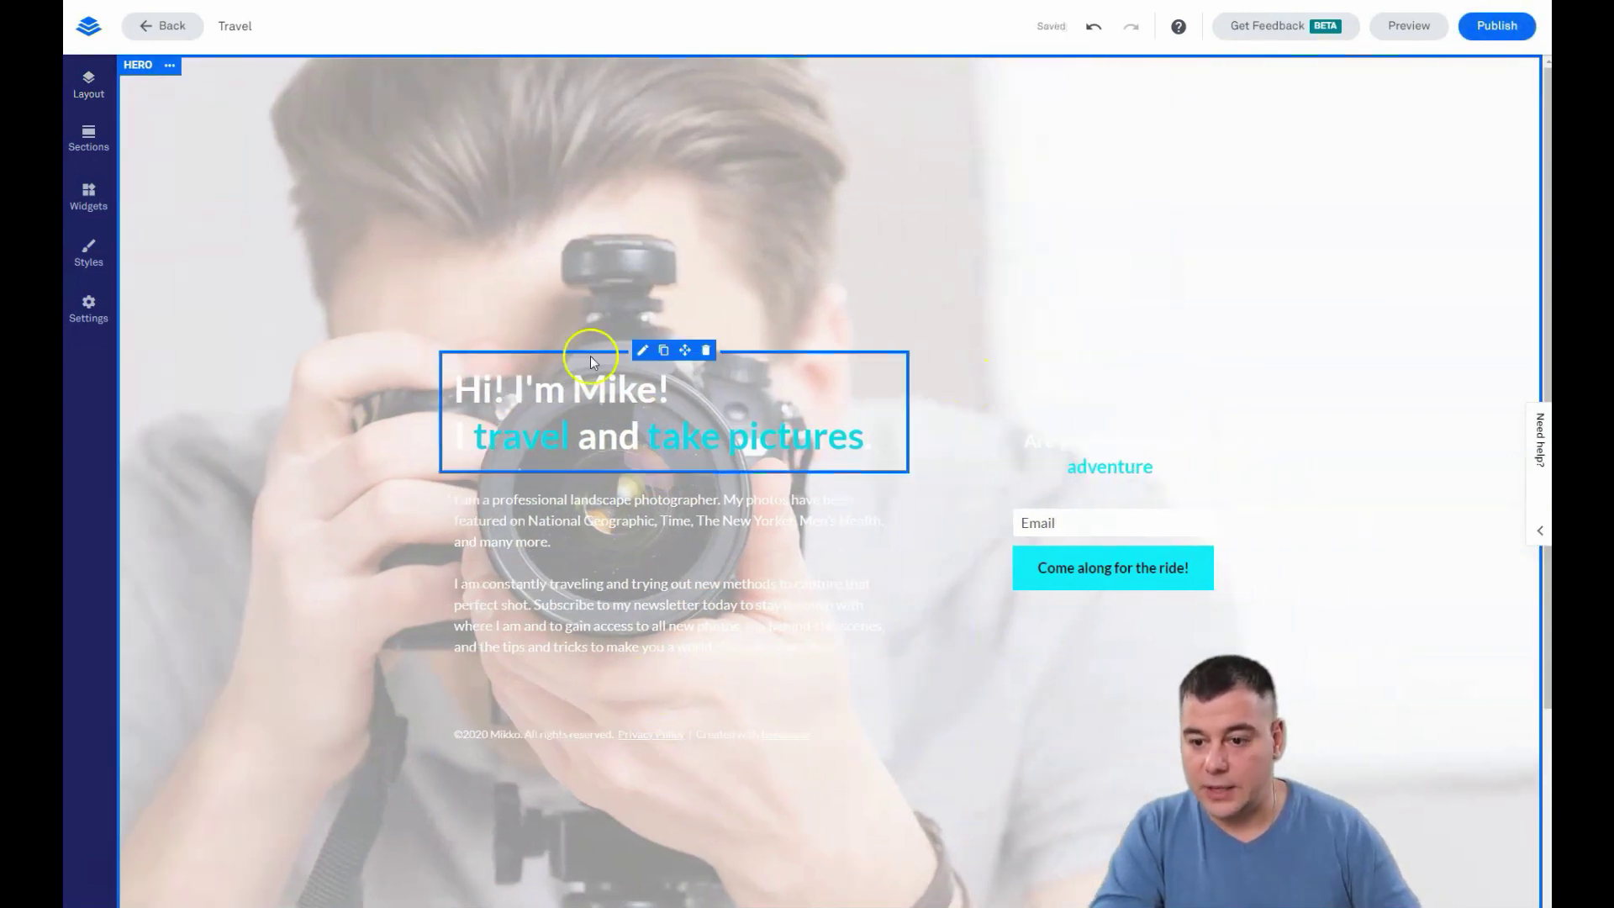
Step: Make both lines of the hero heading black
left_click_drag(874, 445, 451, 397)
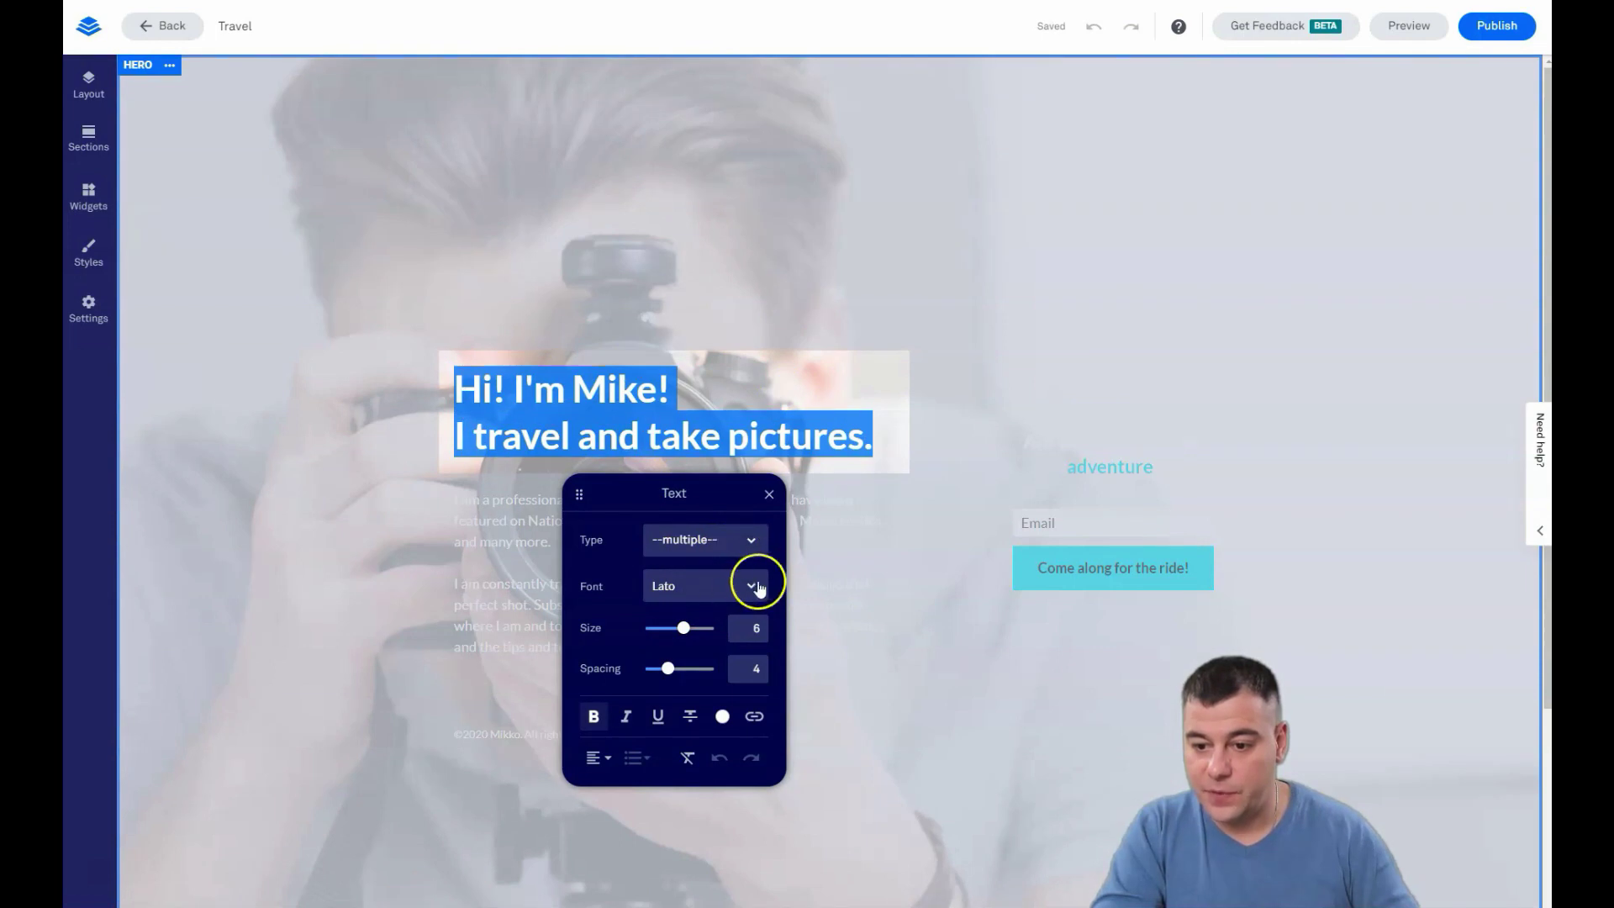
left_click(722, 716)
left_click(719, 611)
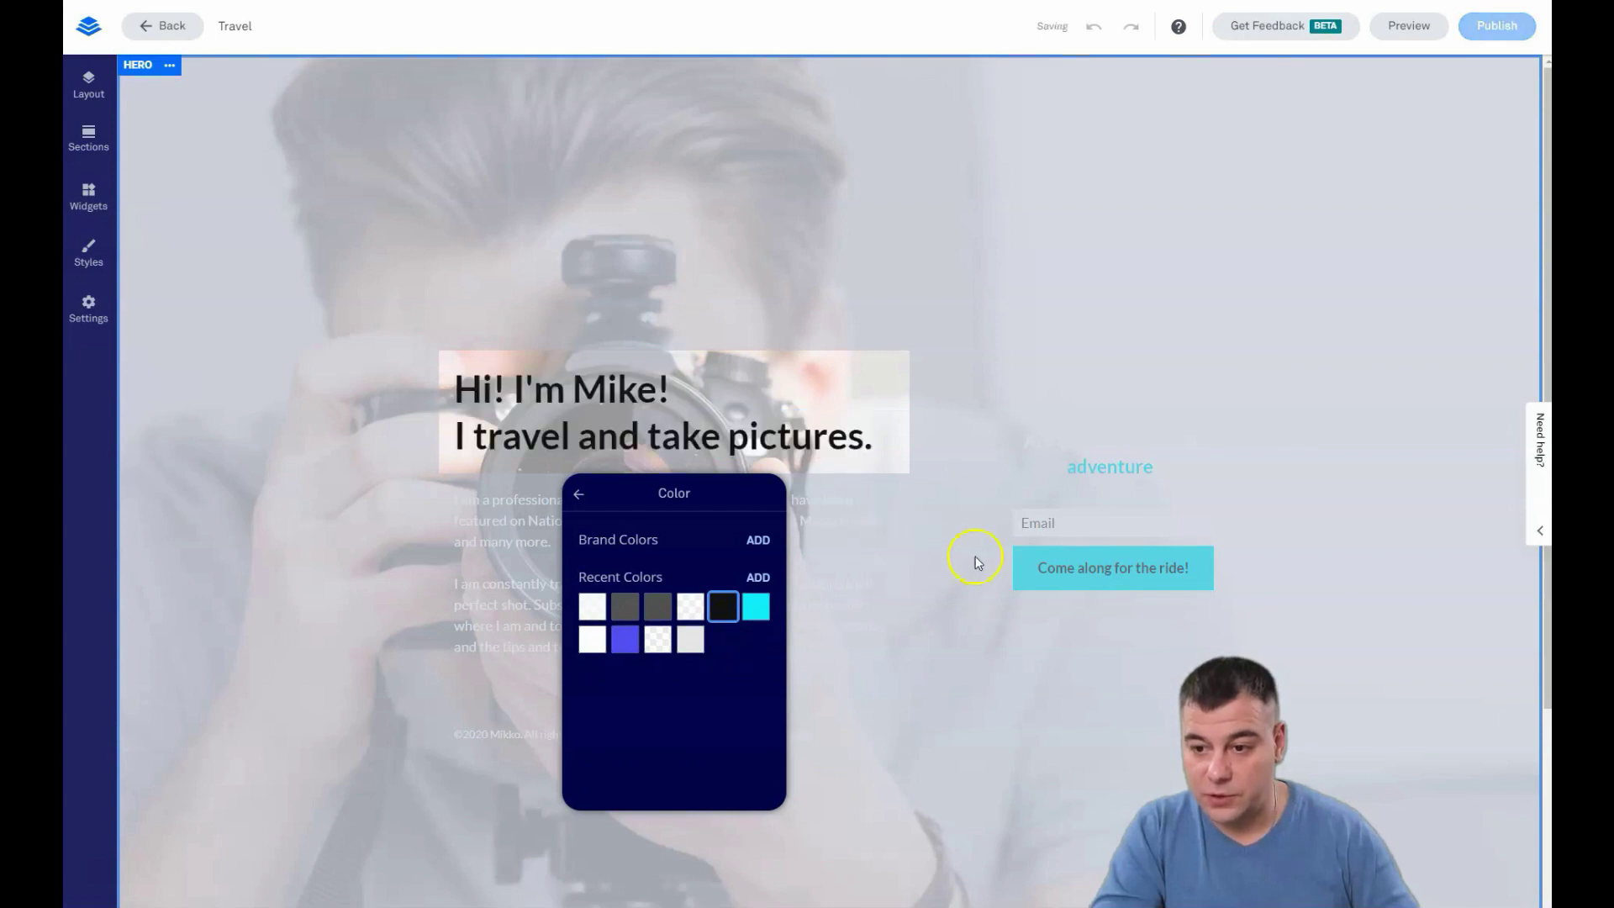
left_click(839, 639)
left_click(629, 367)
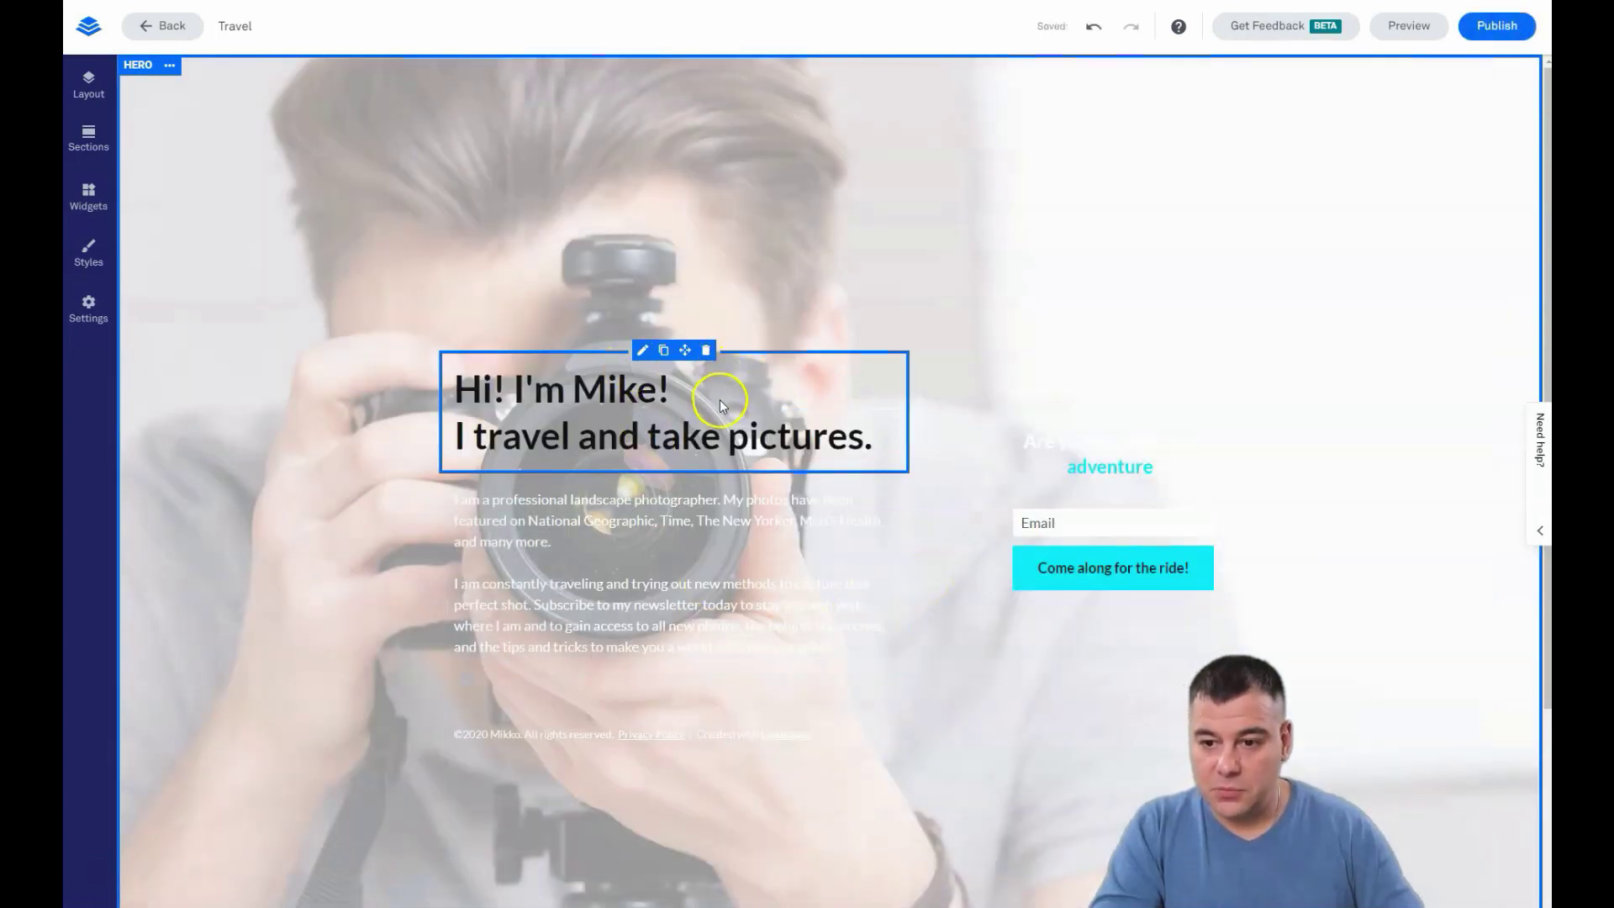
Step: Make the two intro paragraphs dark and enlarge their text from size 5 to 7
left_click(485, 495)
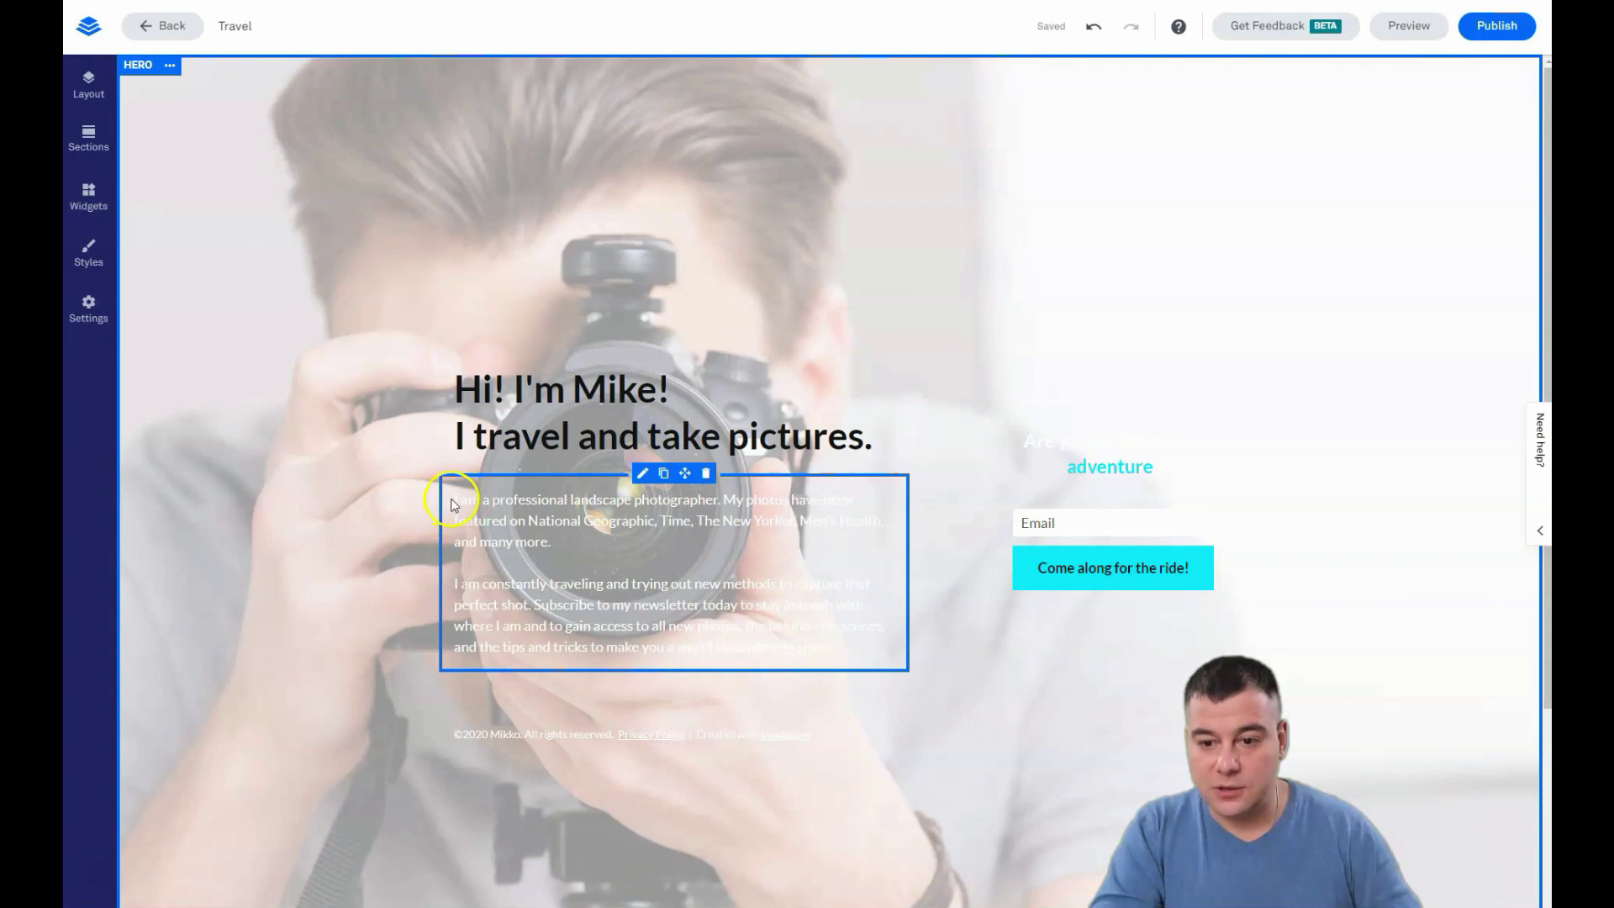
left_click_drag(455, 499, 881, 654)
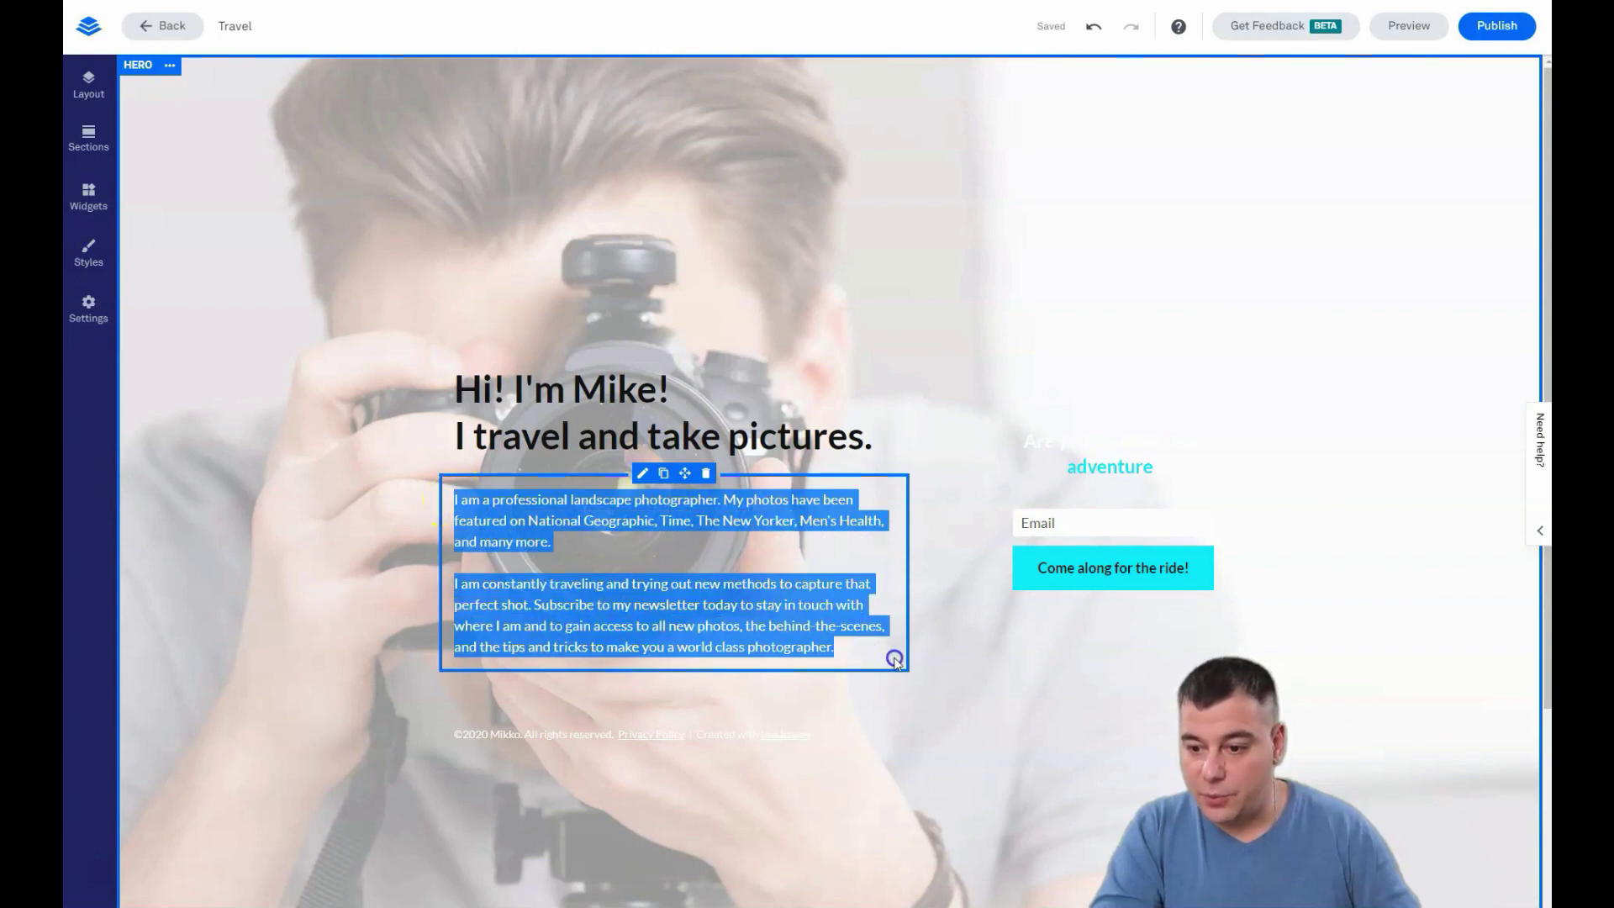
left_click(700, 514)
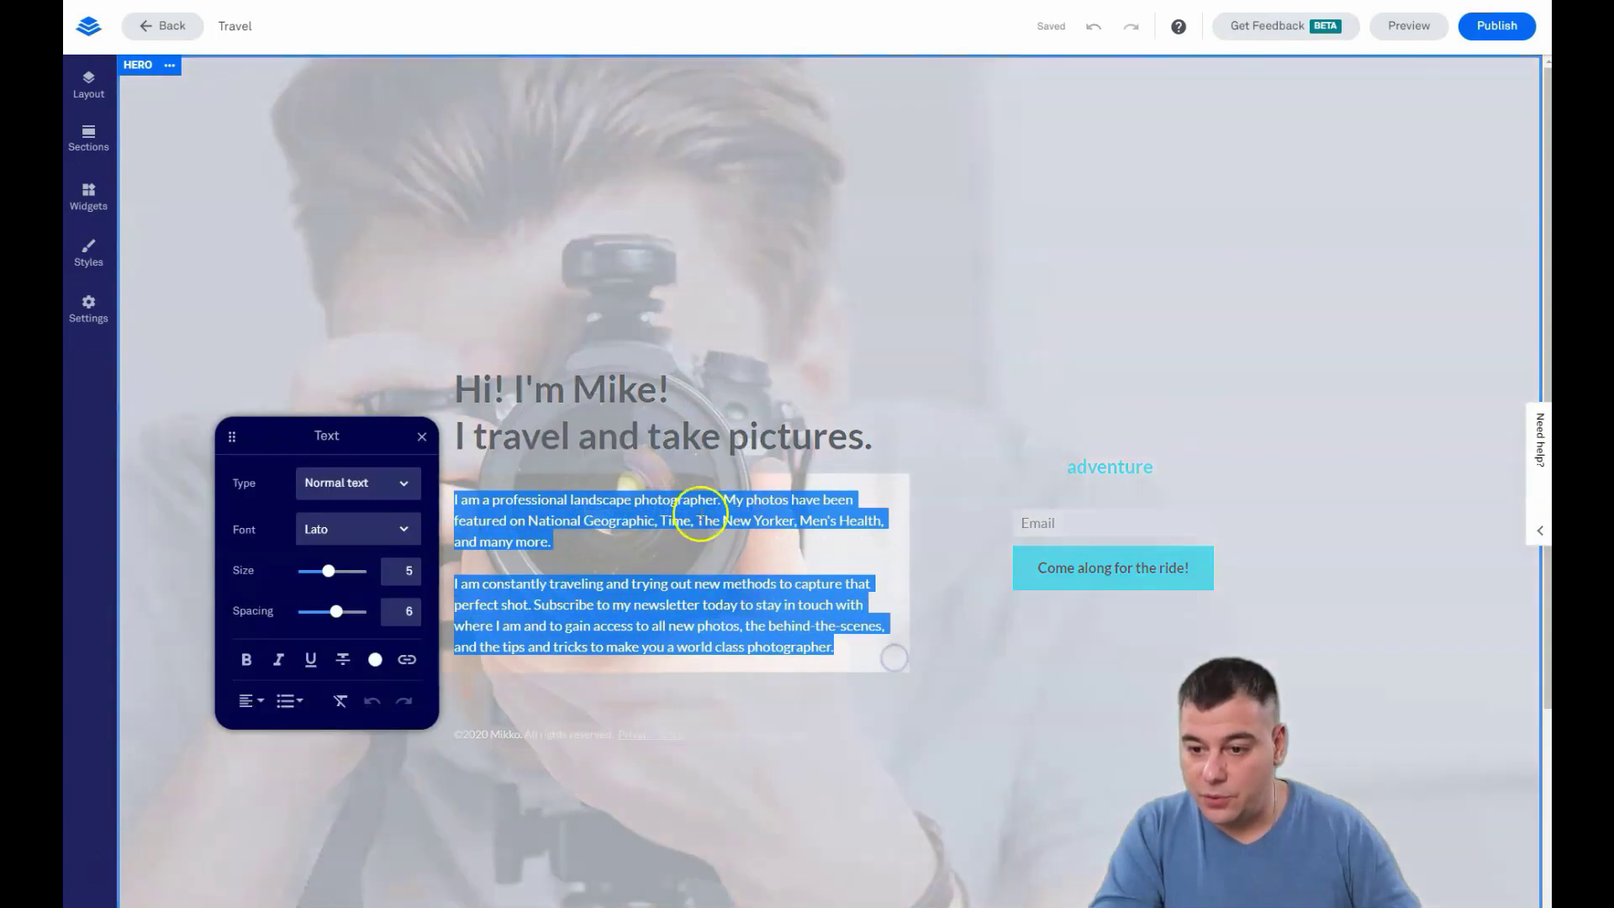
left_click(377, 660)
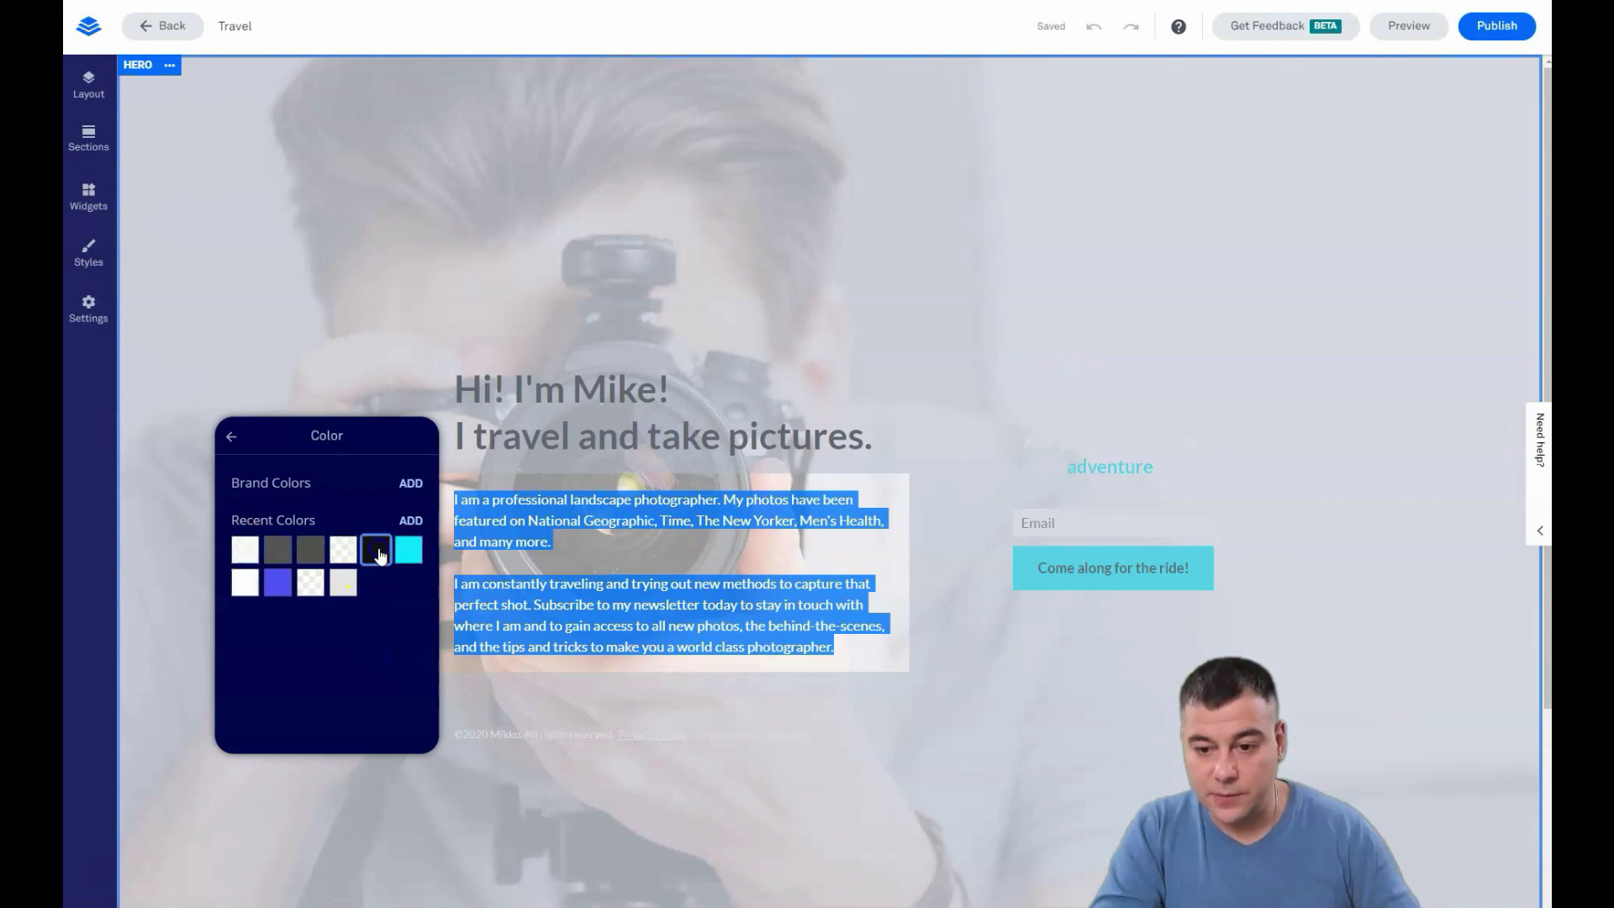
left_click(1130, 413)
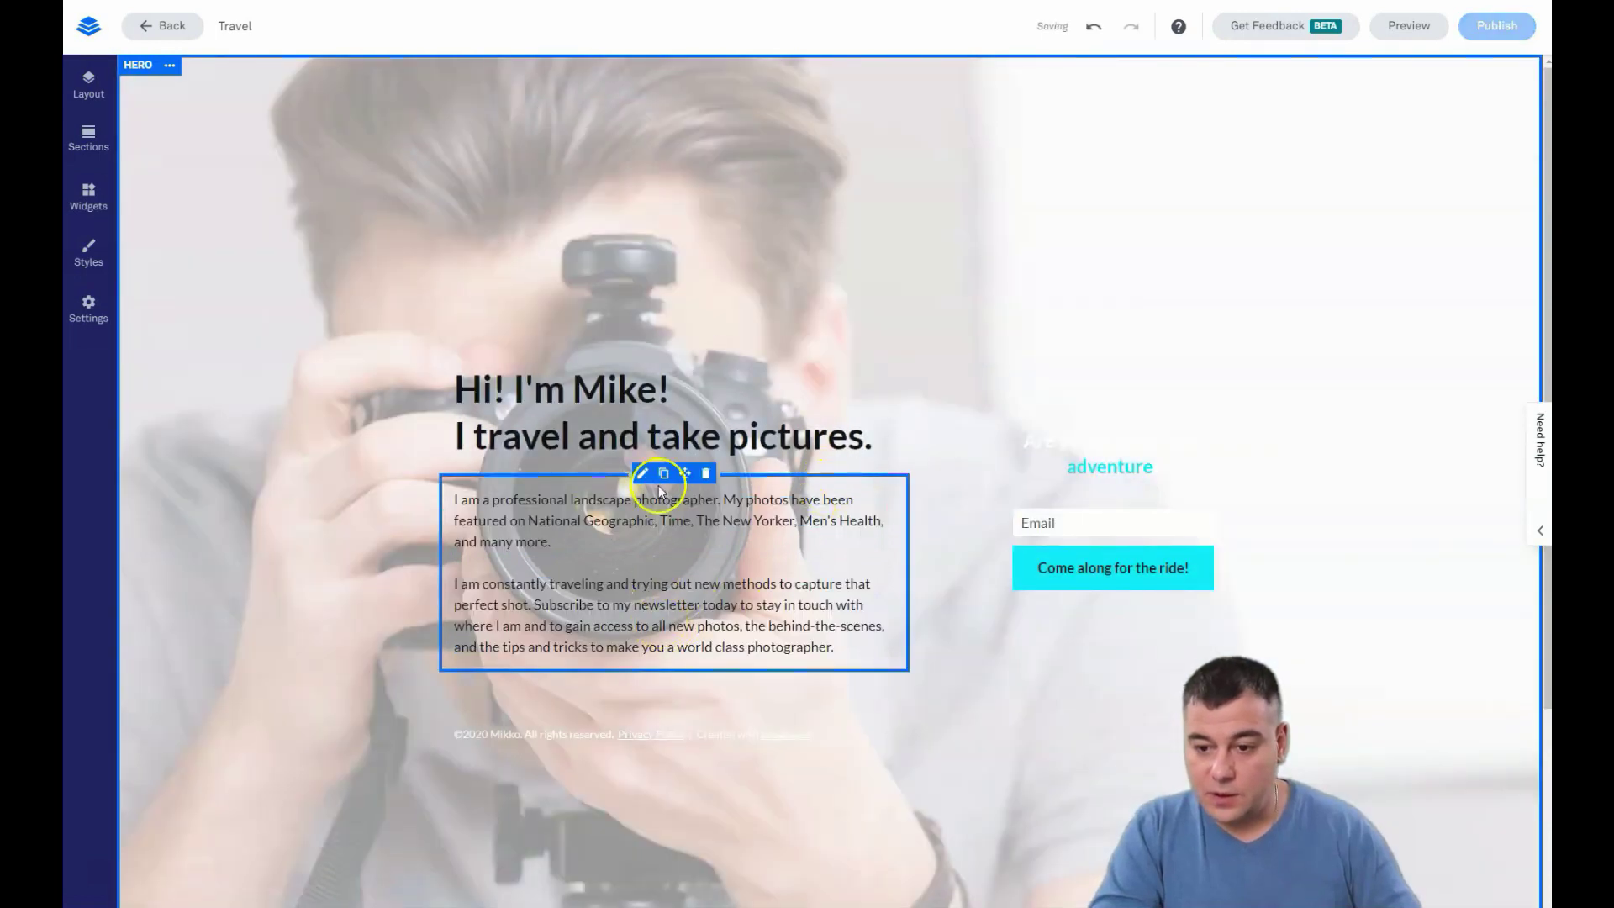
left_click(454, 502)
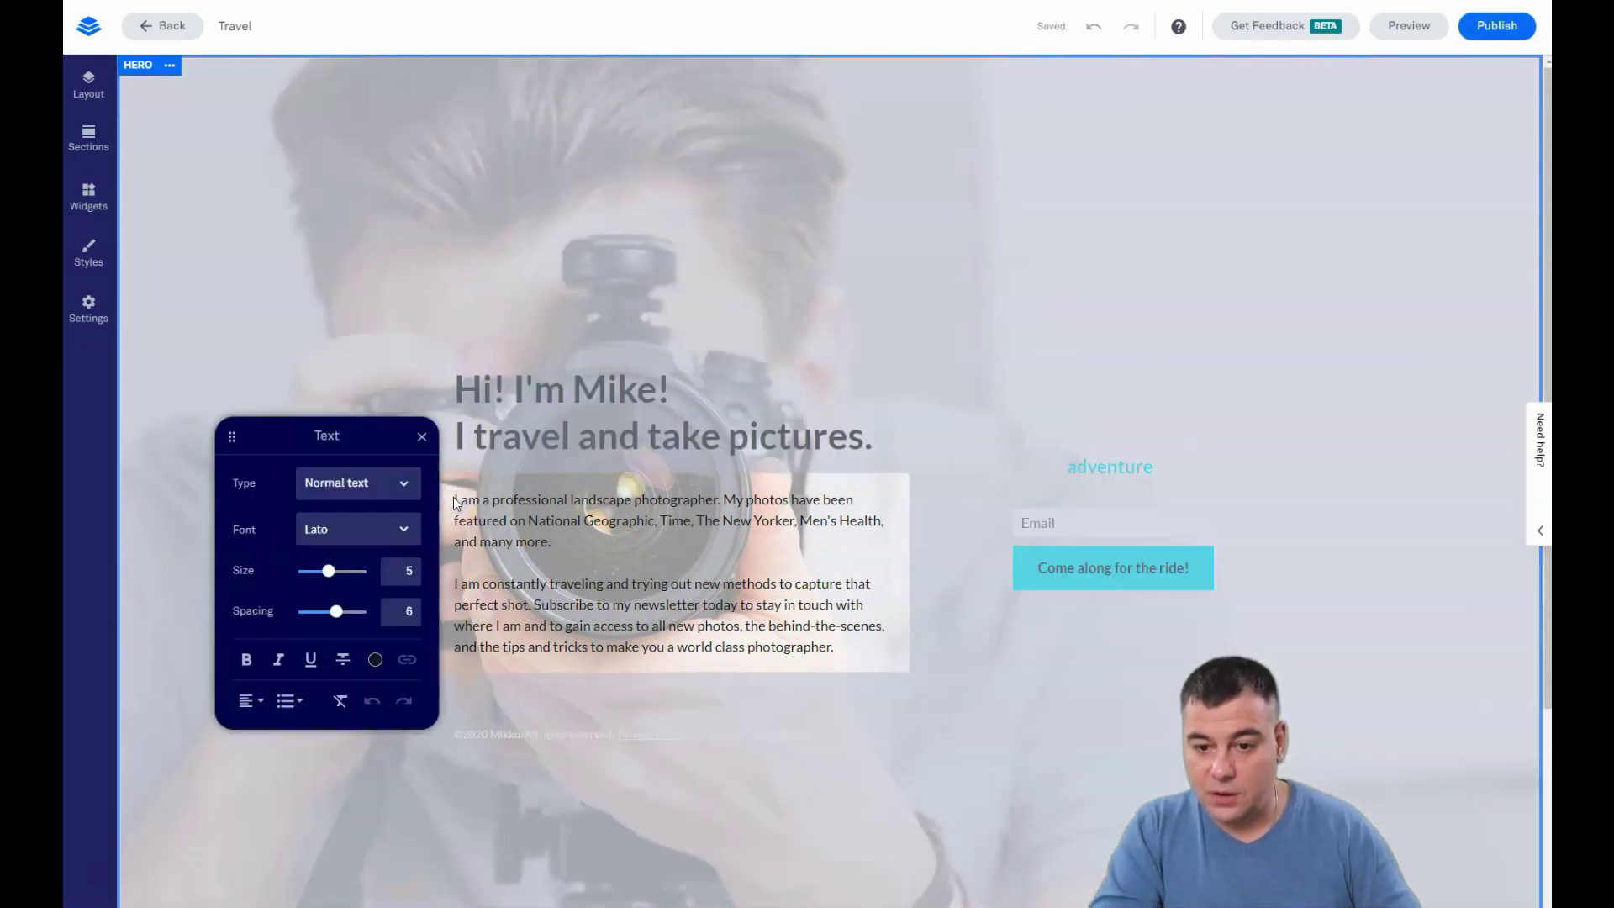
left_click_drag(842, 646, 488, 489)
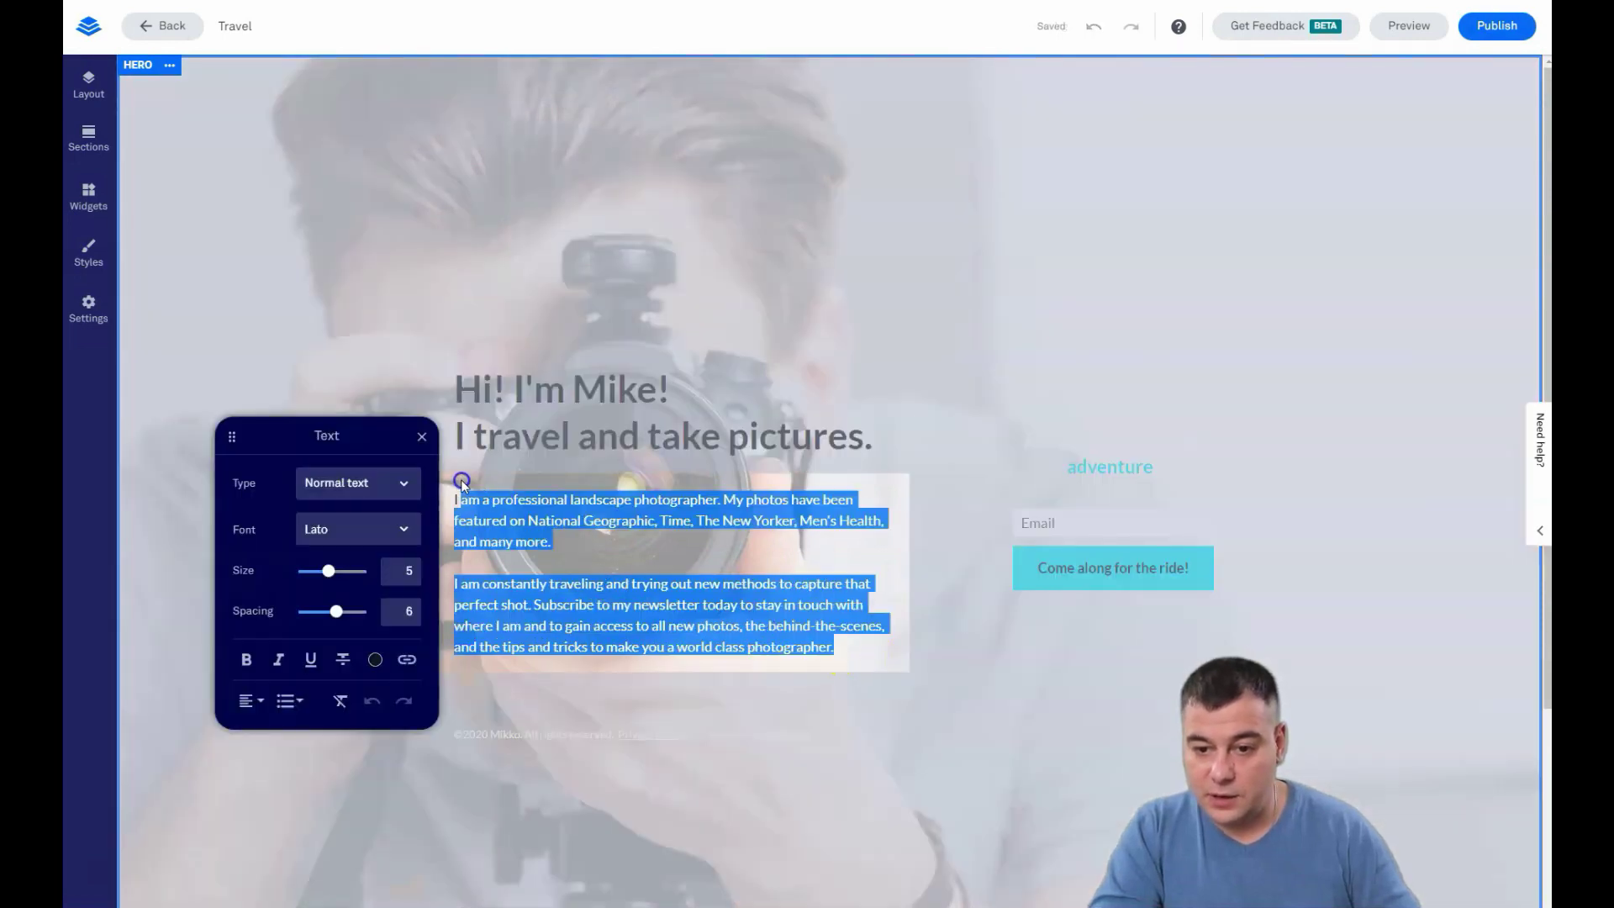
left_click_drag(329, 570, 344, 572)
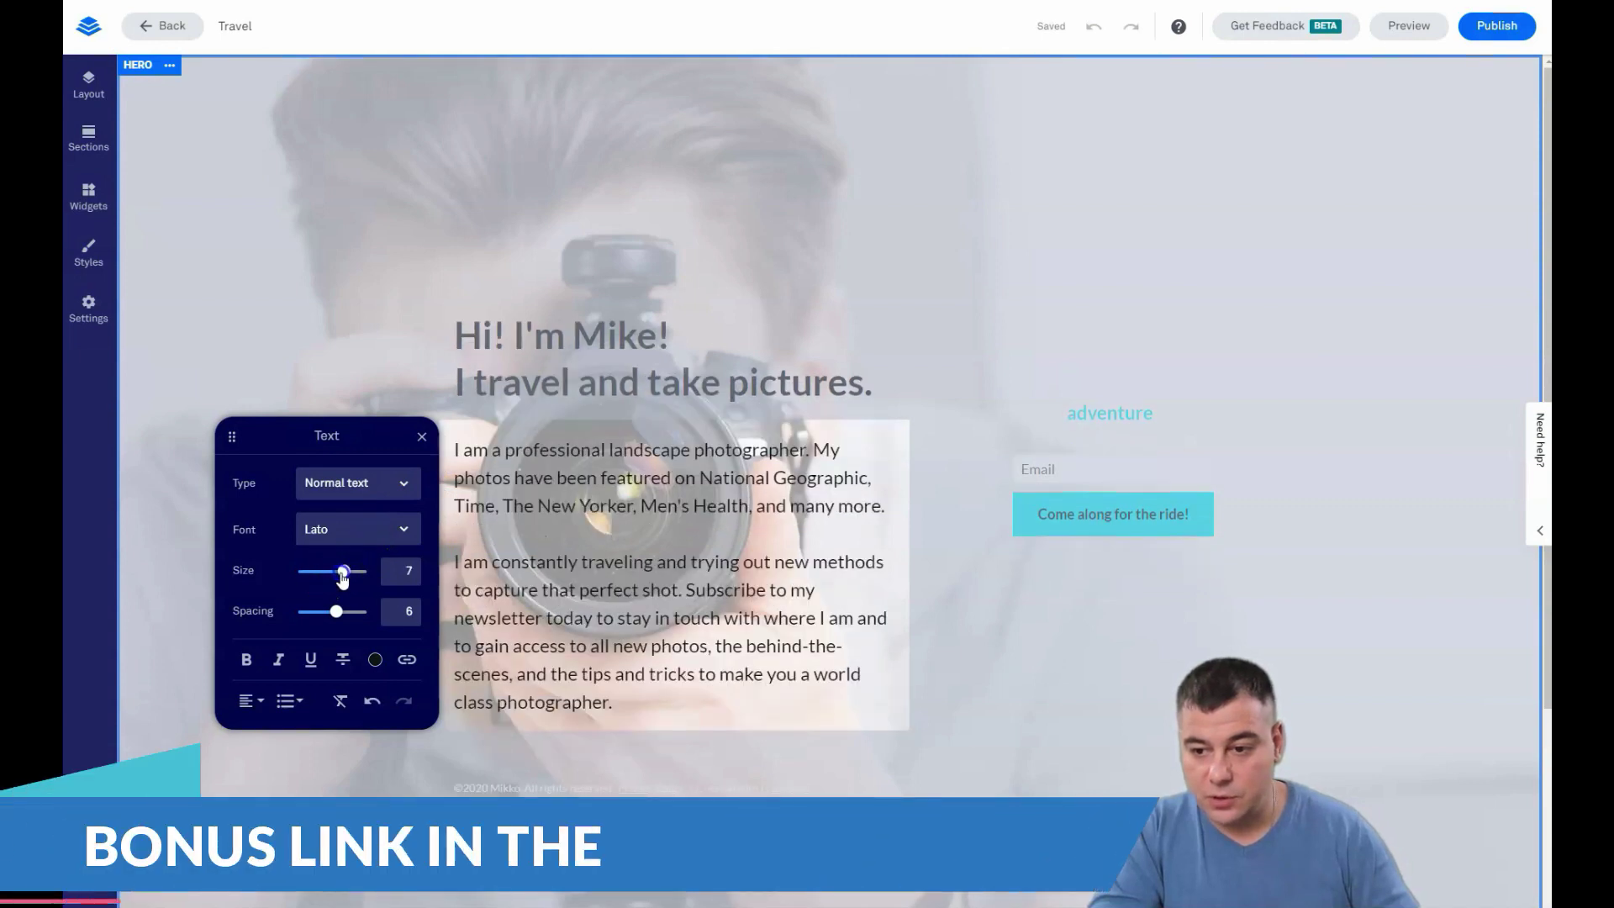
left_click(967, 424)
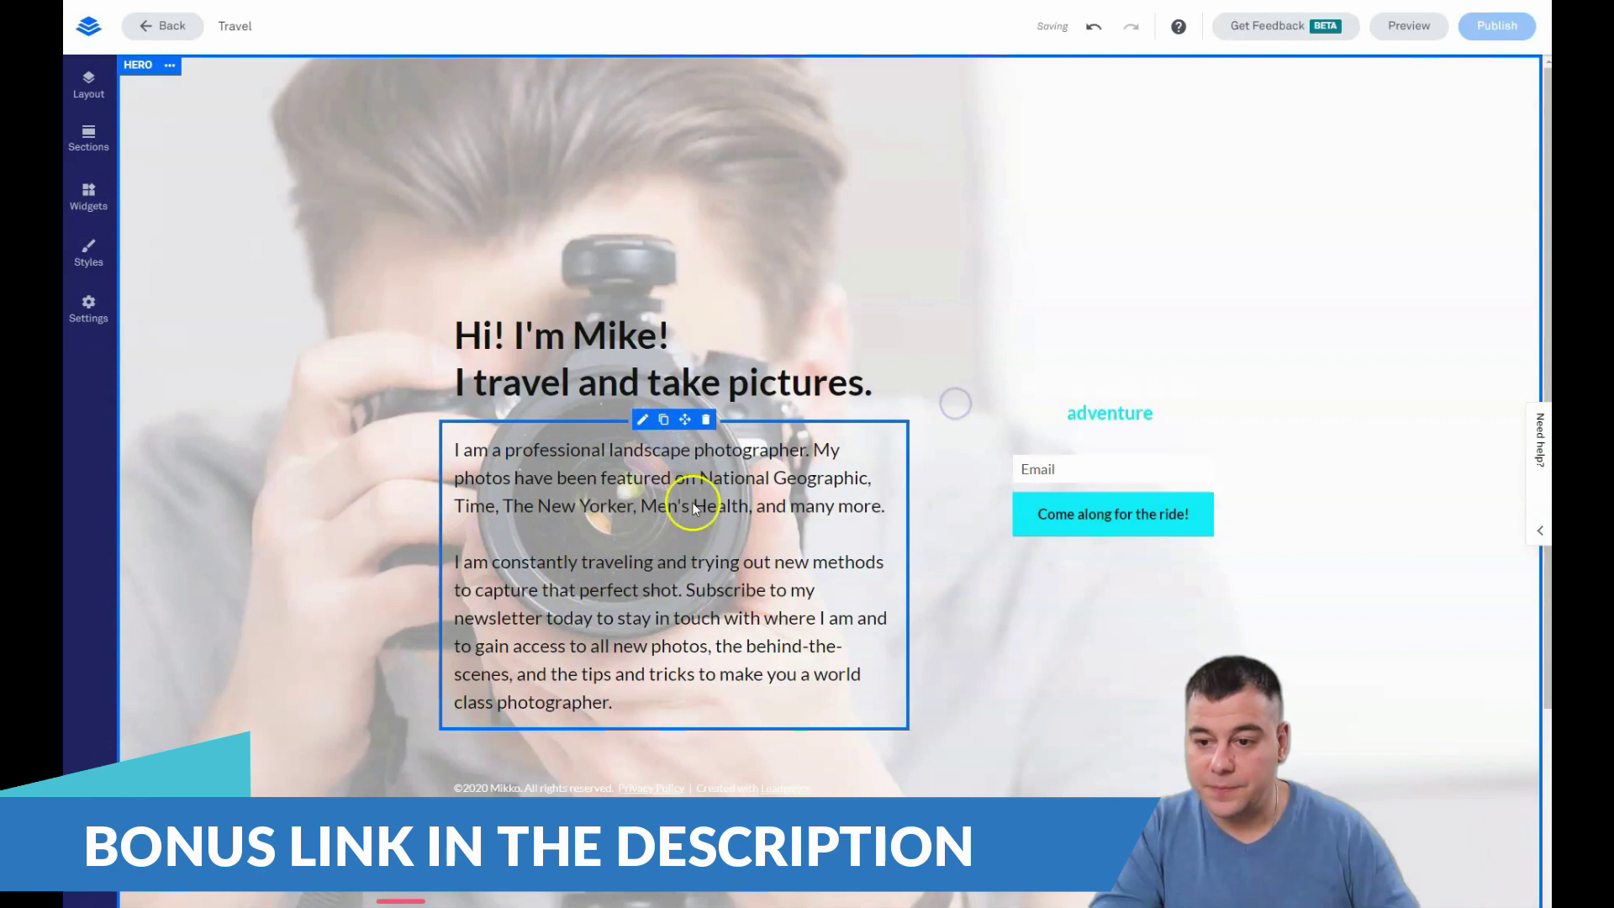
Step: Replace the name in the heading's greeting with a new first name
left_click(547, 321)
left_click_drag(657, 334, 587, 337)
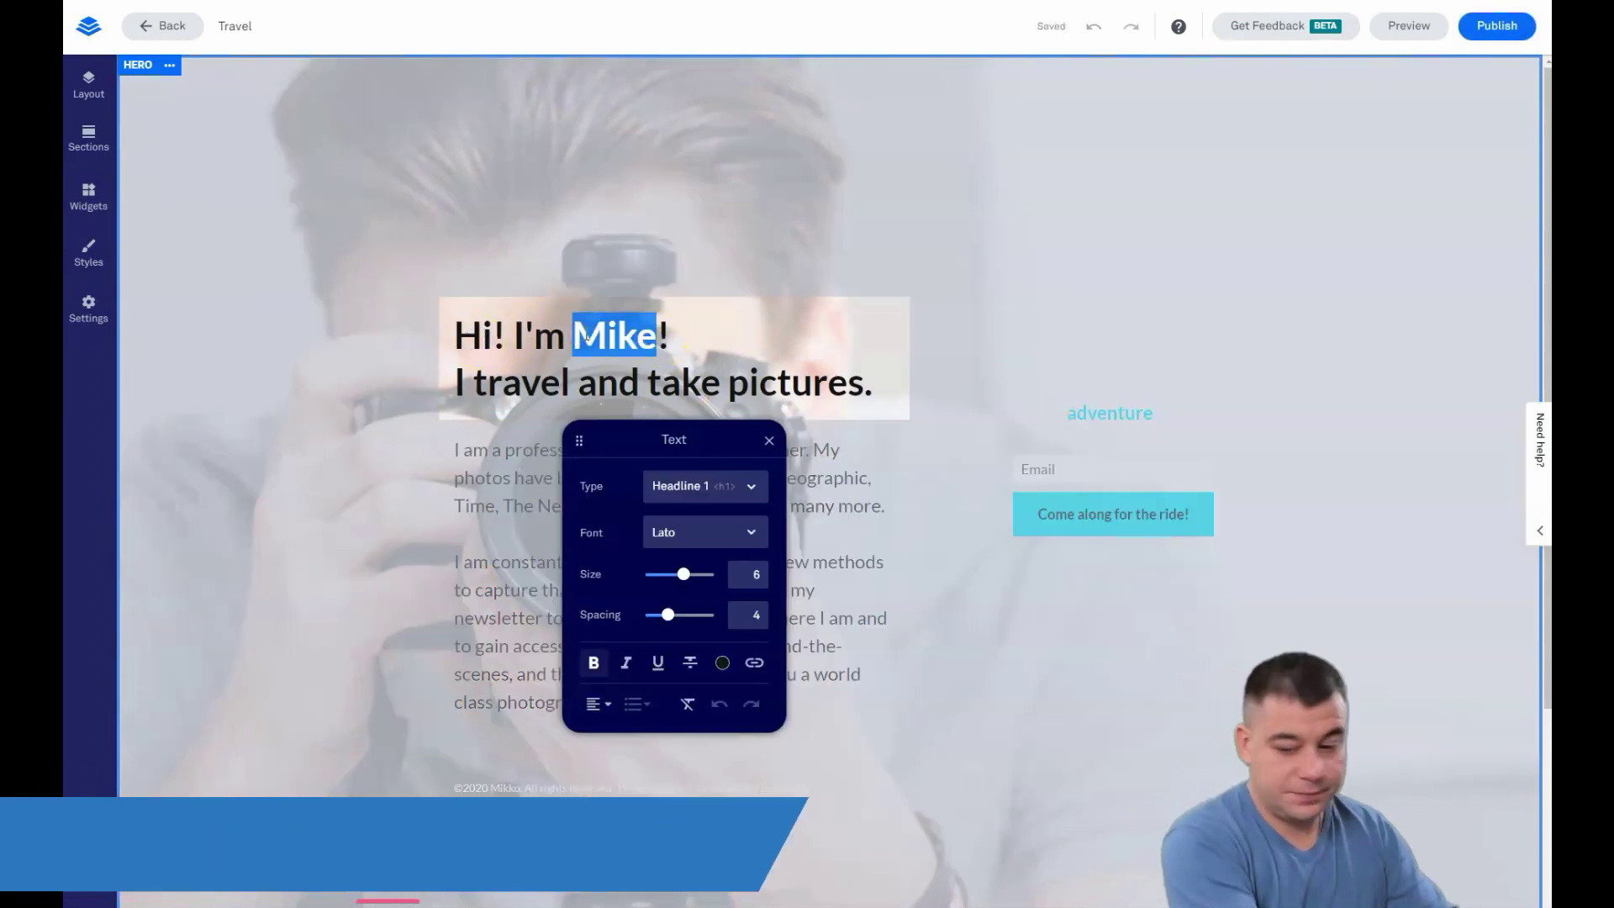
type("J")
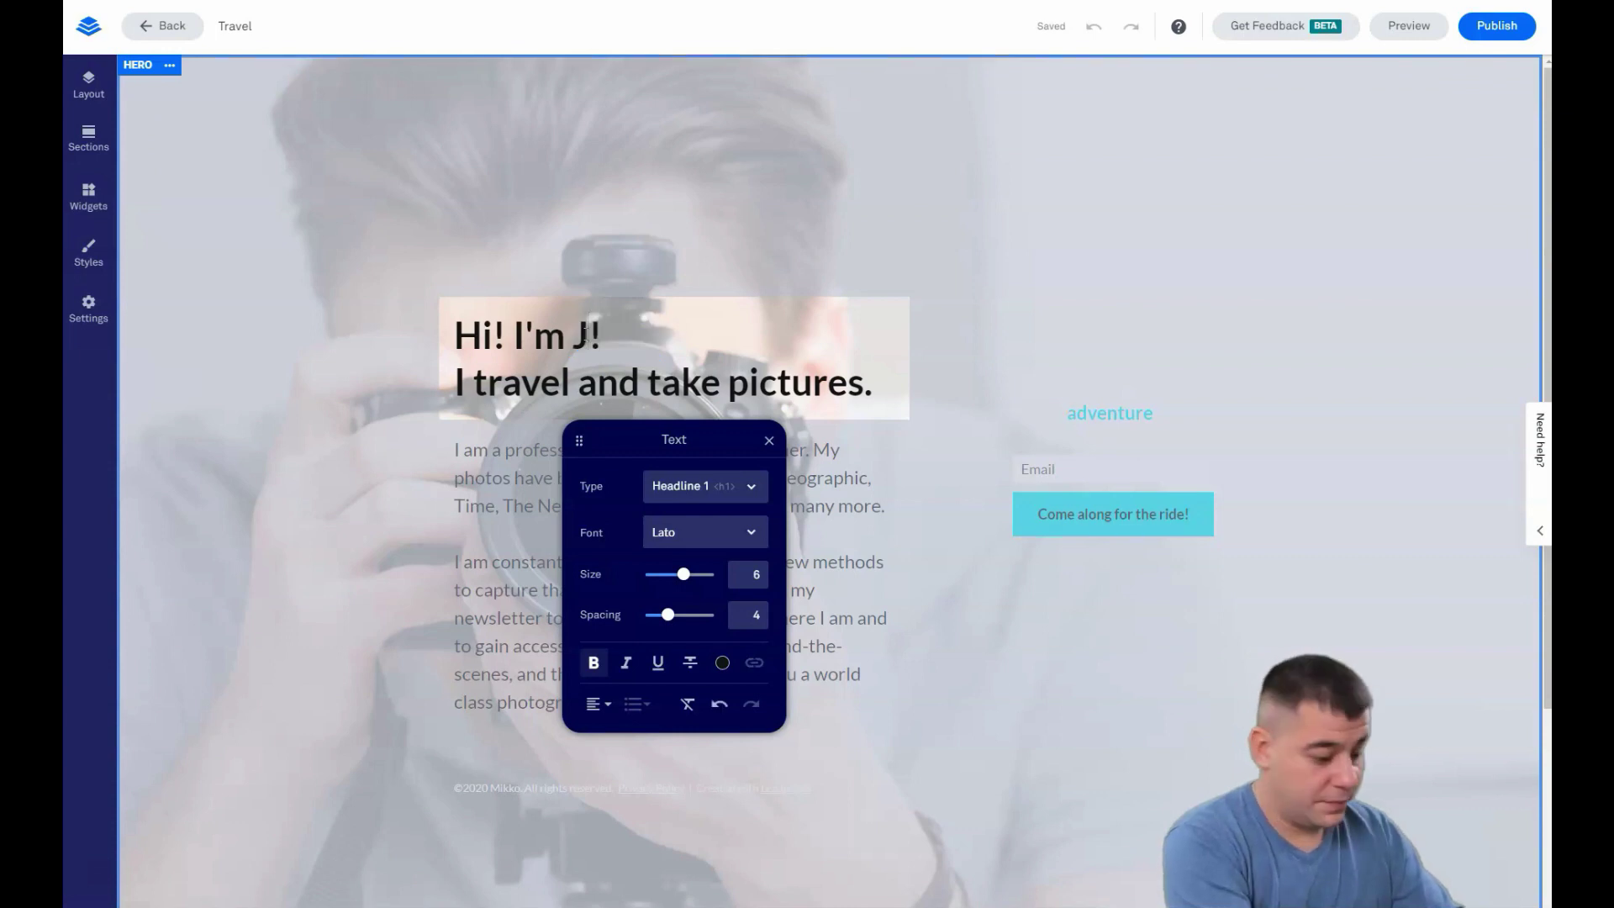
type("ohn")
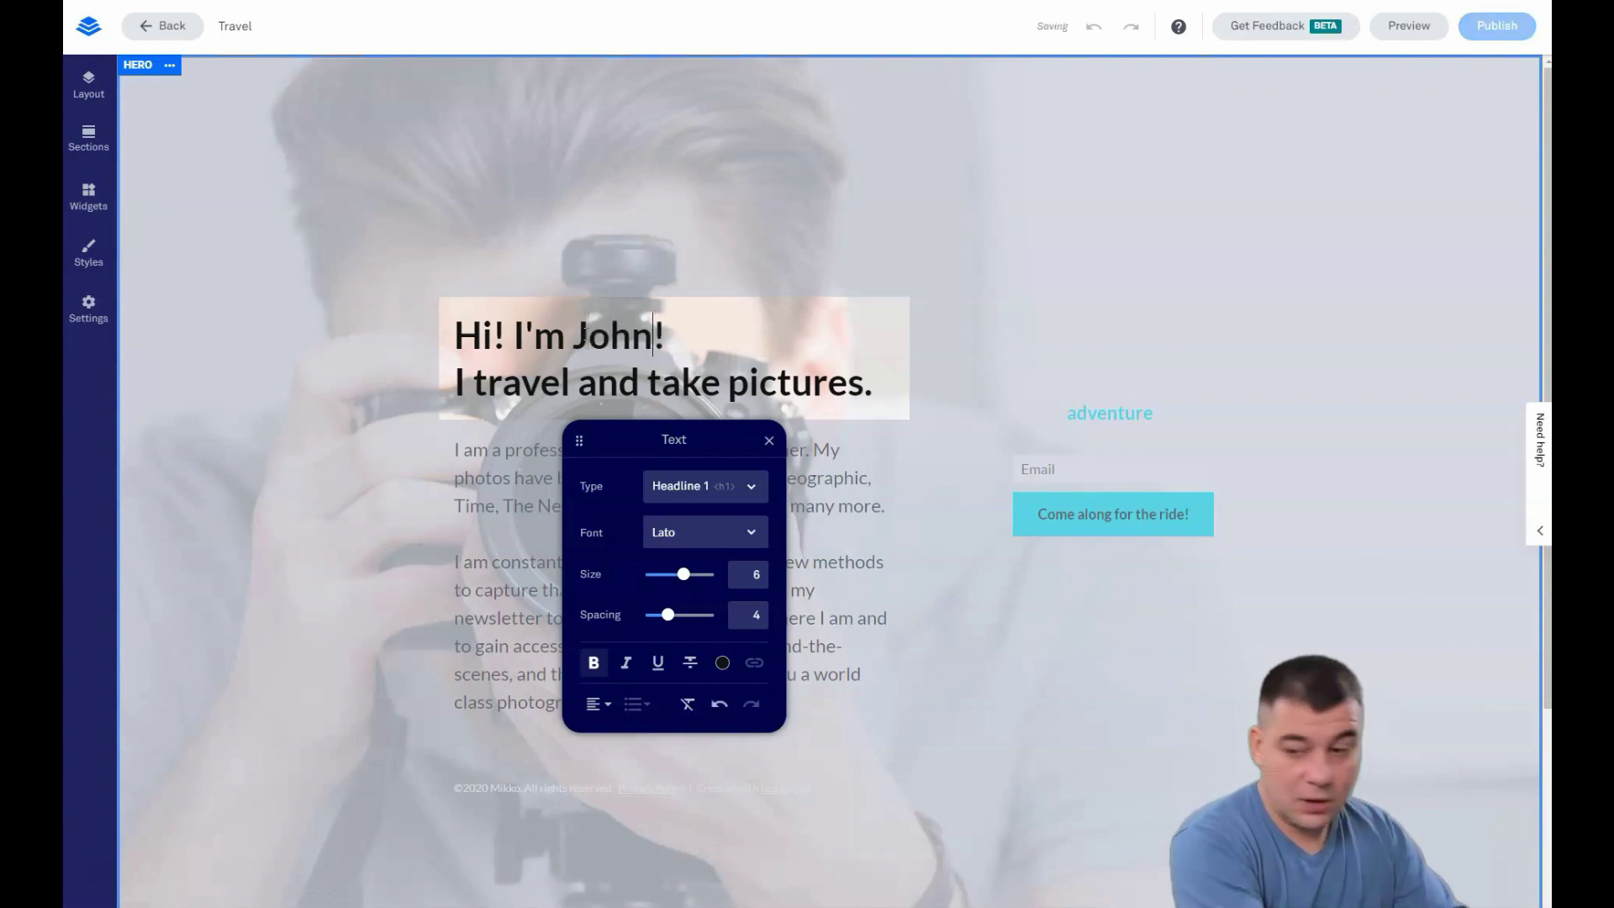
Step: Finish editing the heading, leaving the new first name in the greeting
left_click(904, 285)
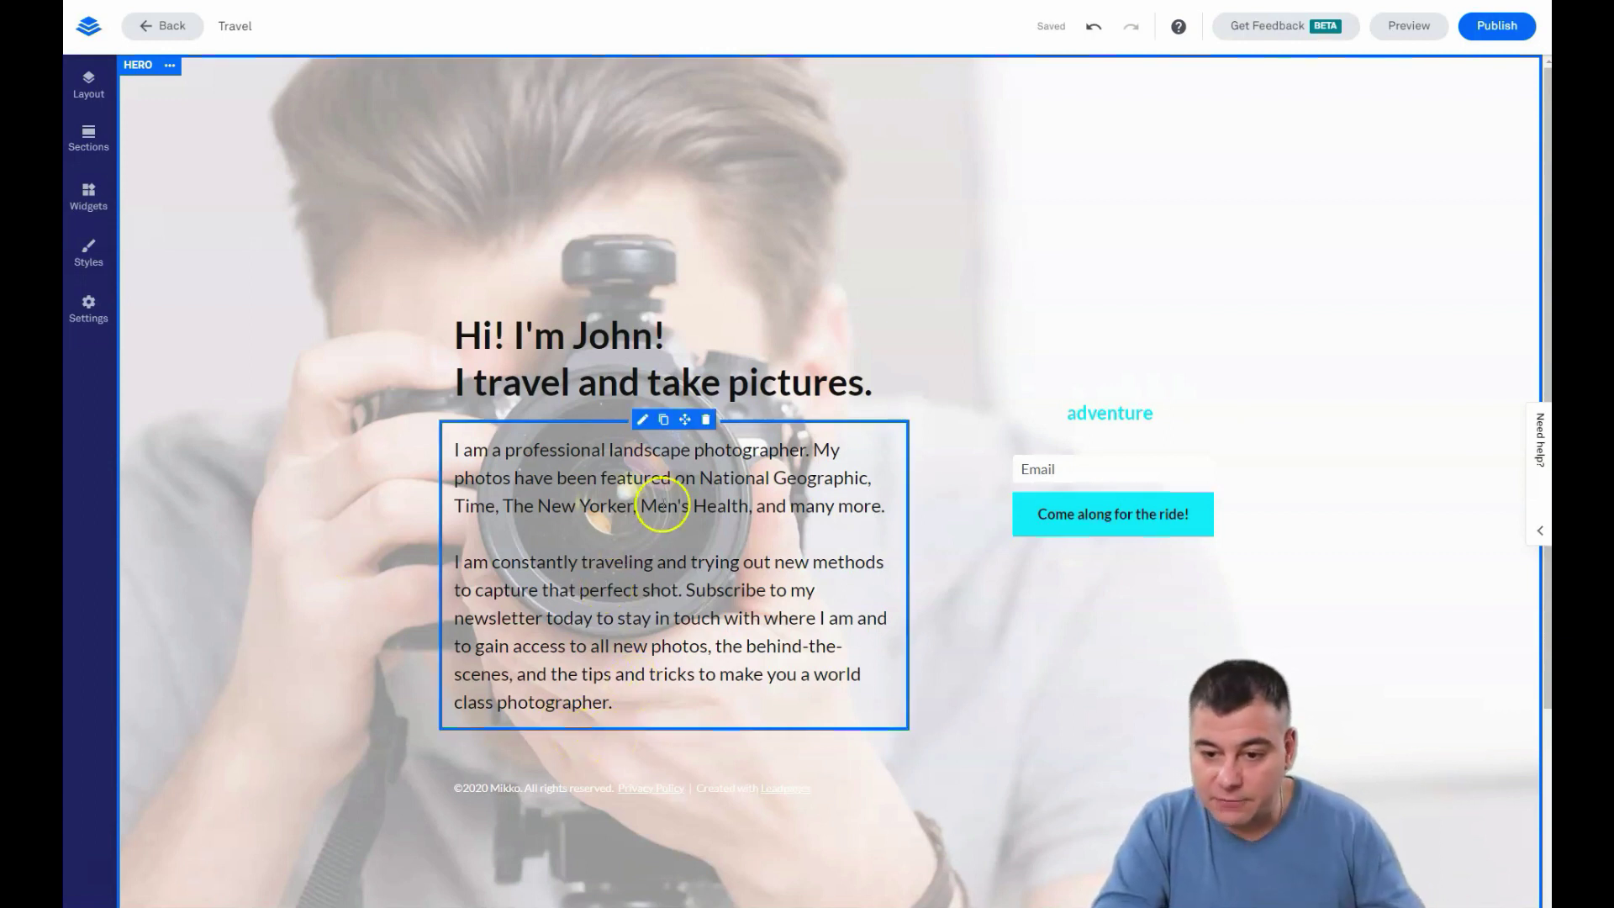
Step: Delete 'many' and 'the behind-the-scenes,' so paragraph two ends 'all new photos and the tips and tricks.'
left_click(680, 635)
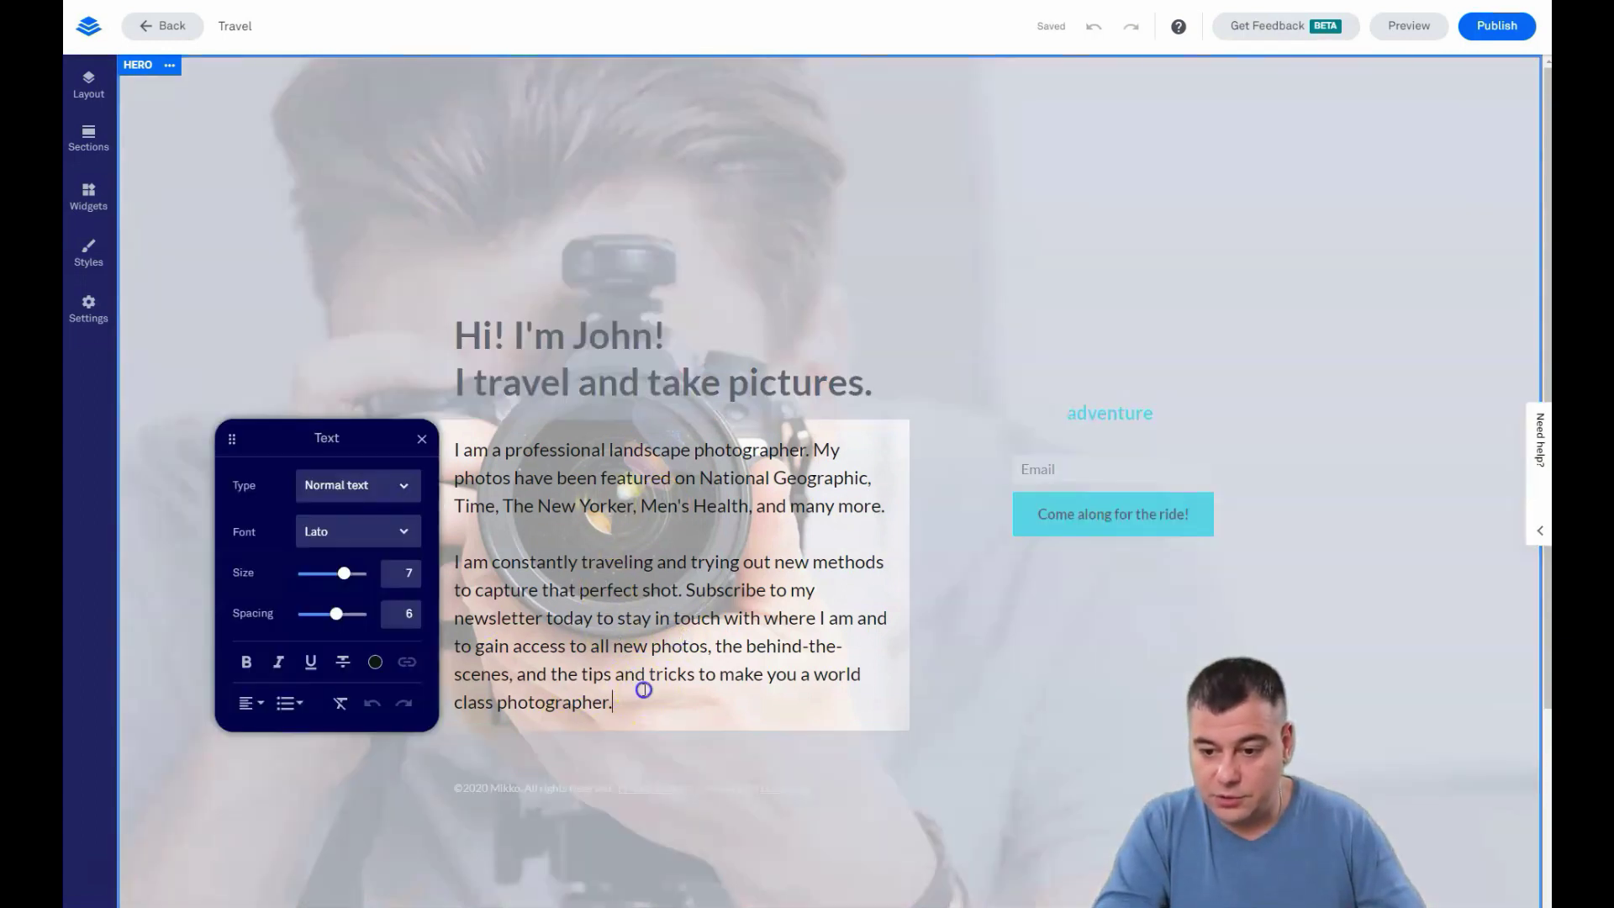
left_click_drag(615, 704, 599, 673)
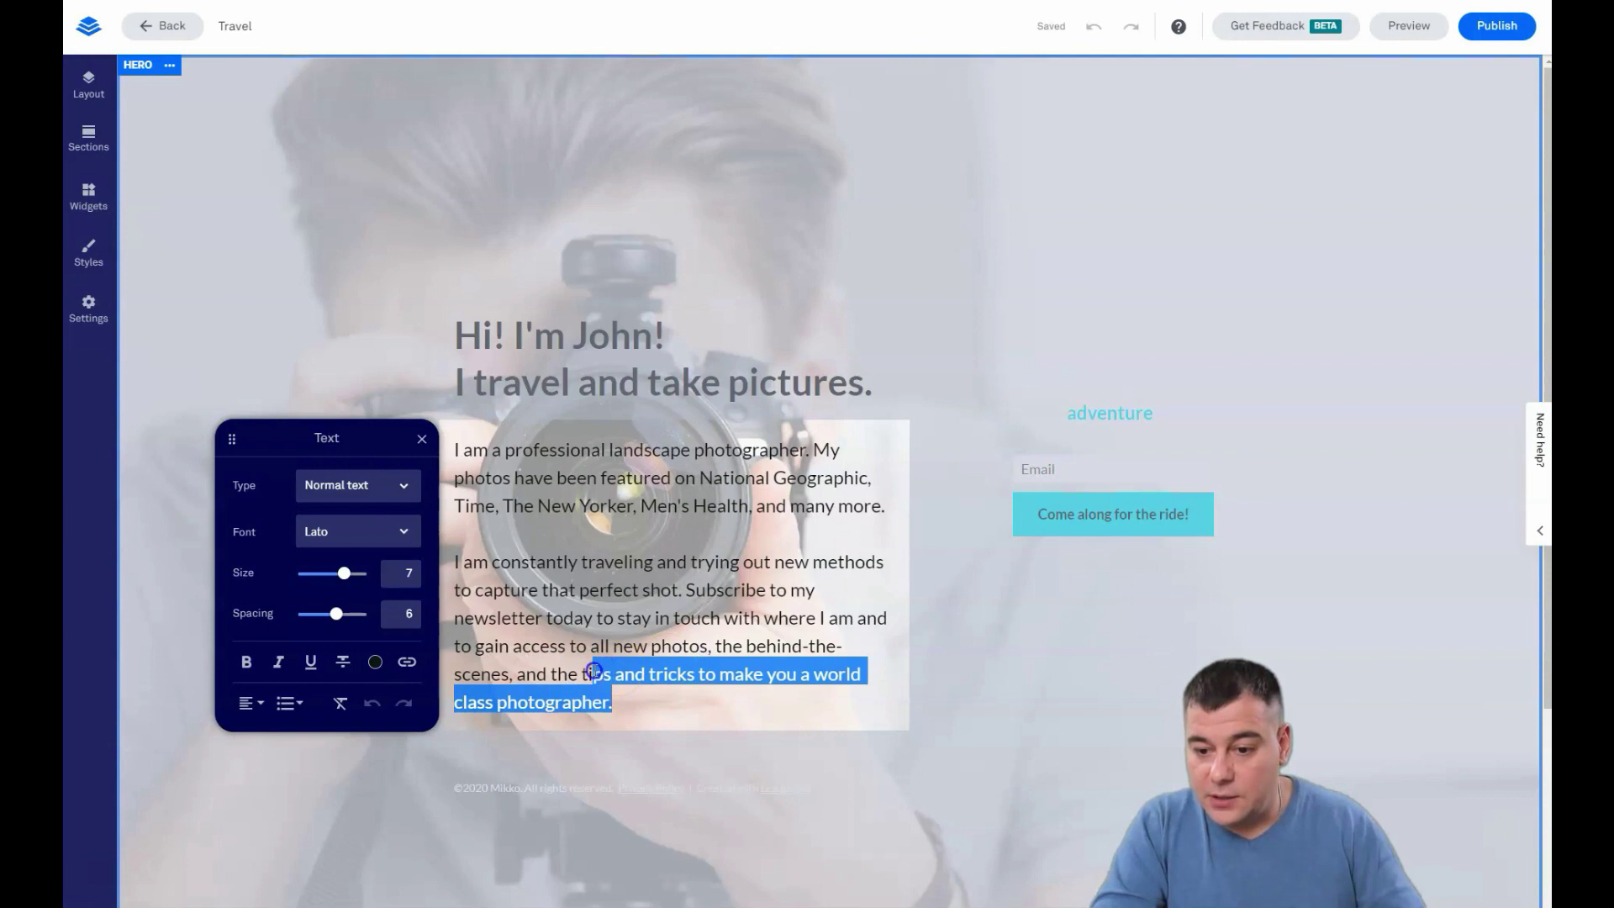
left_click(648, 709)
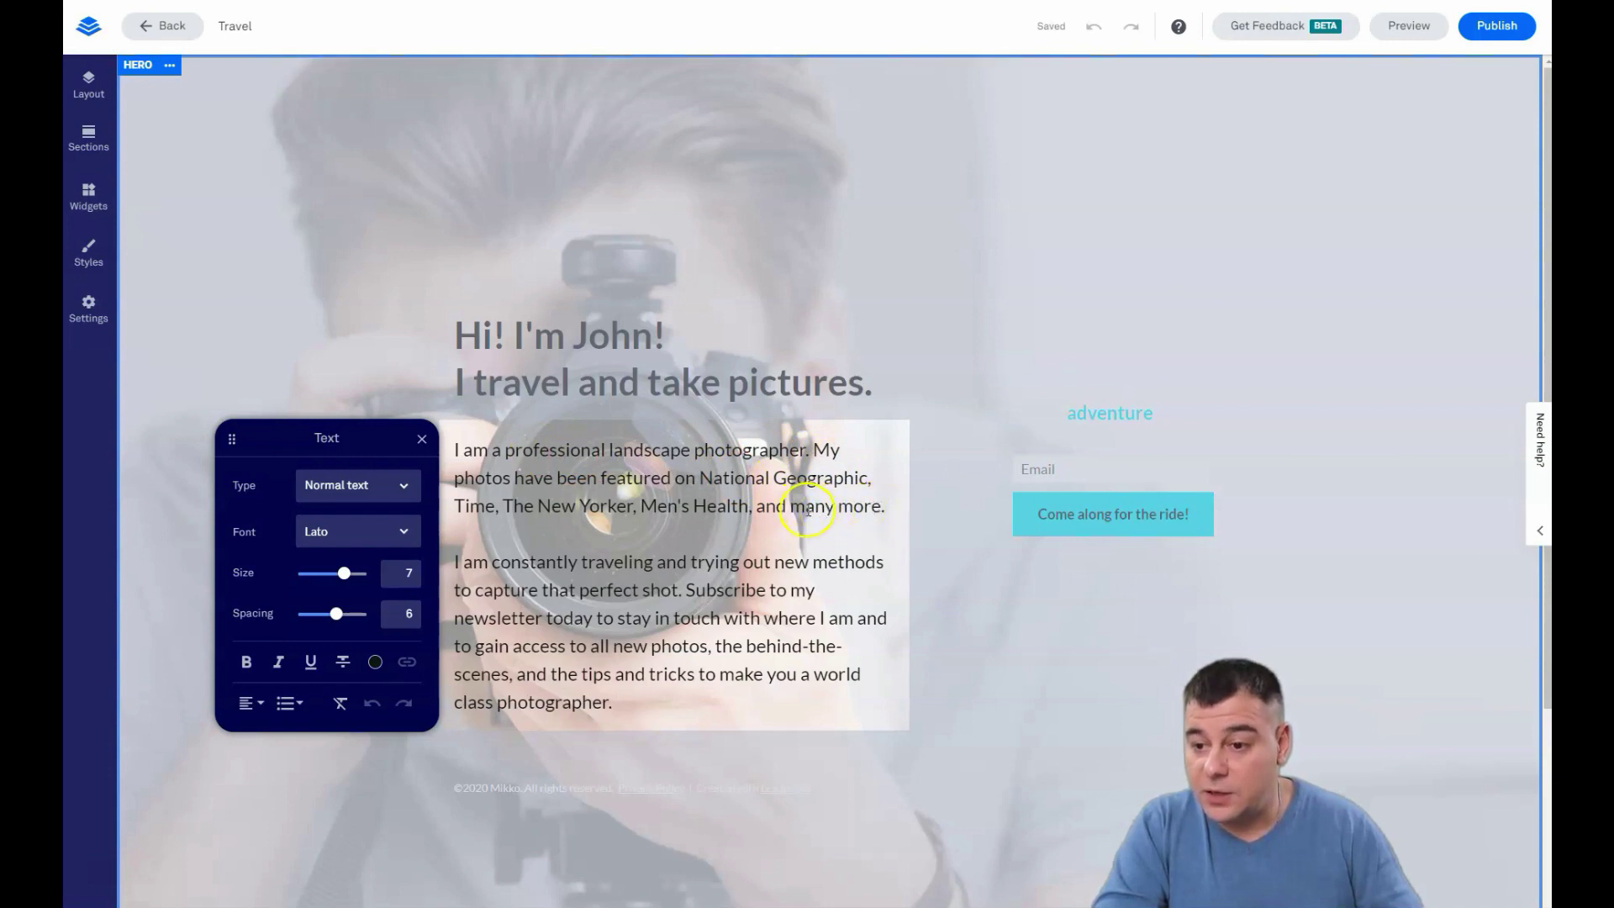
left_click_drag(797, 510, 835, 511)
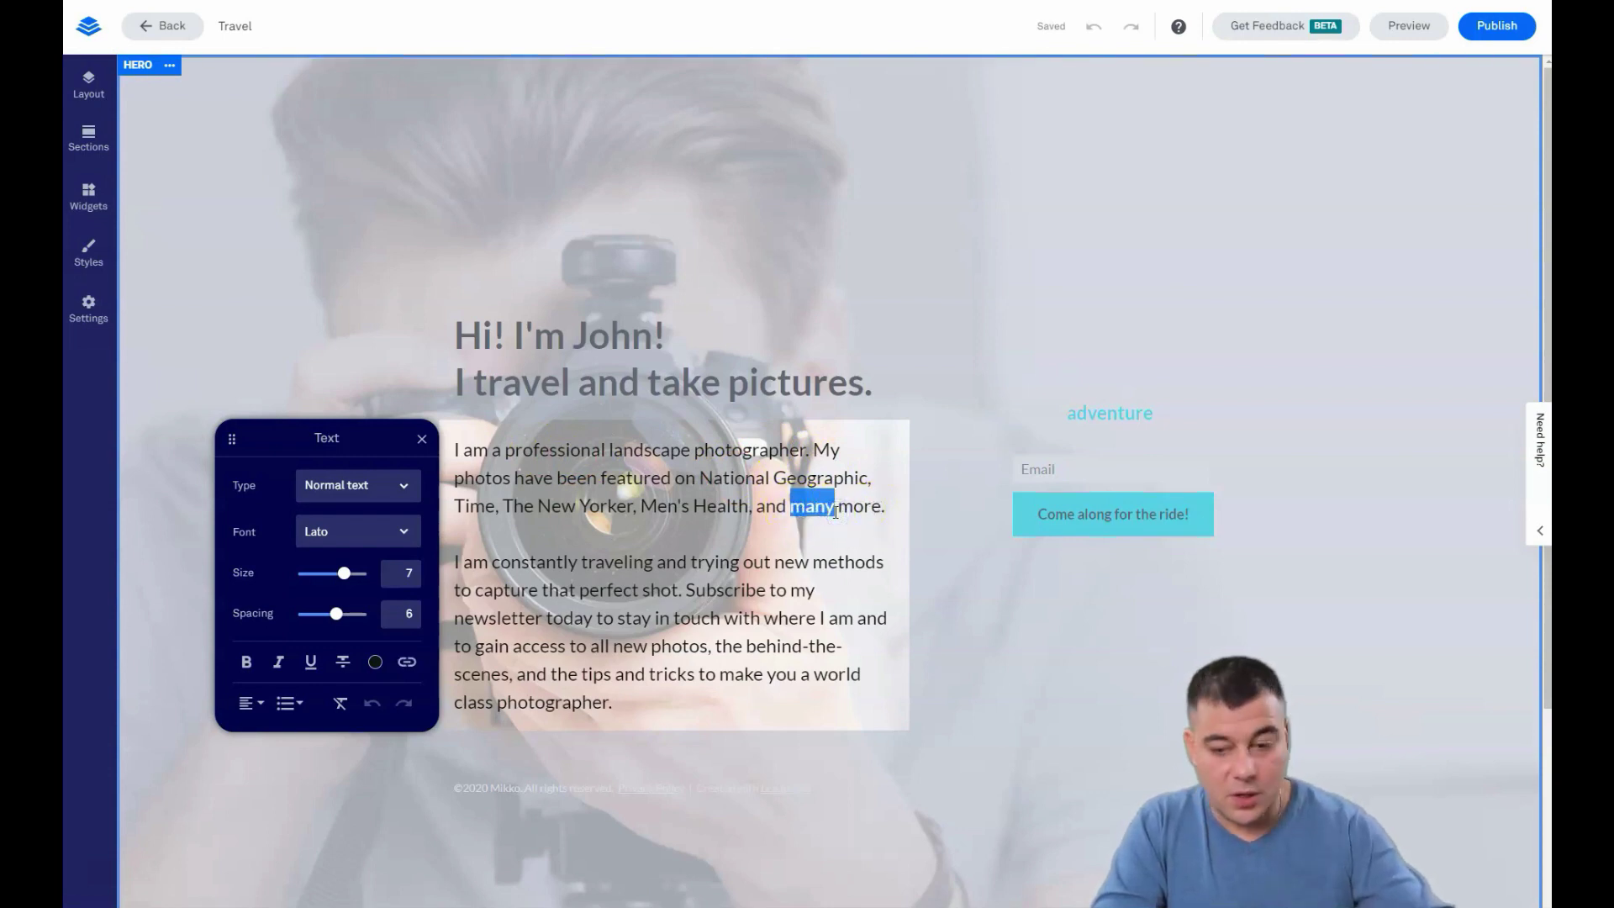
key("BackSpace")
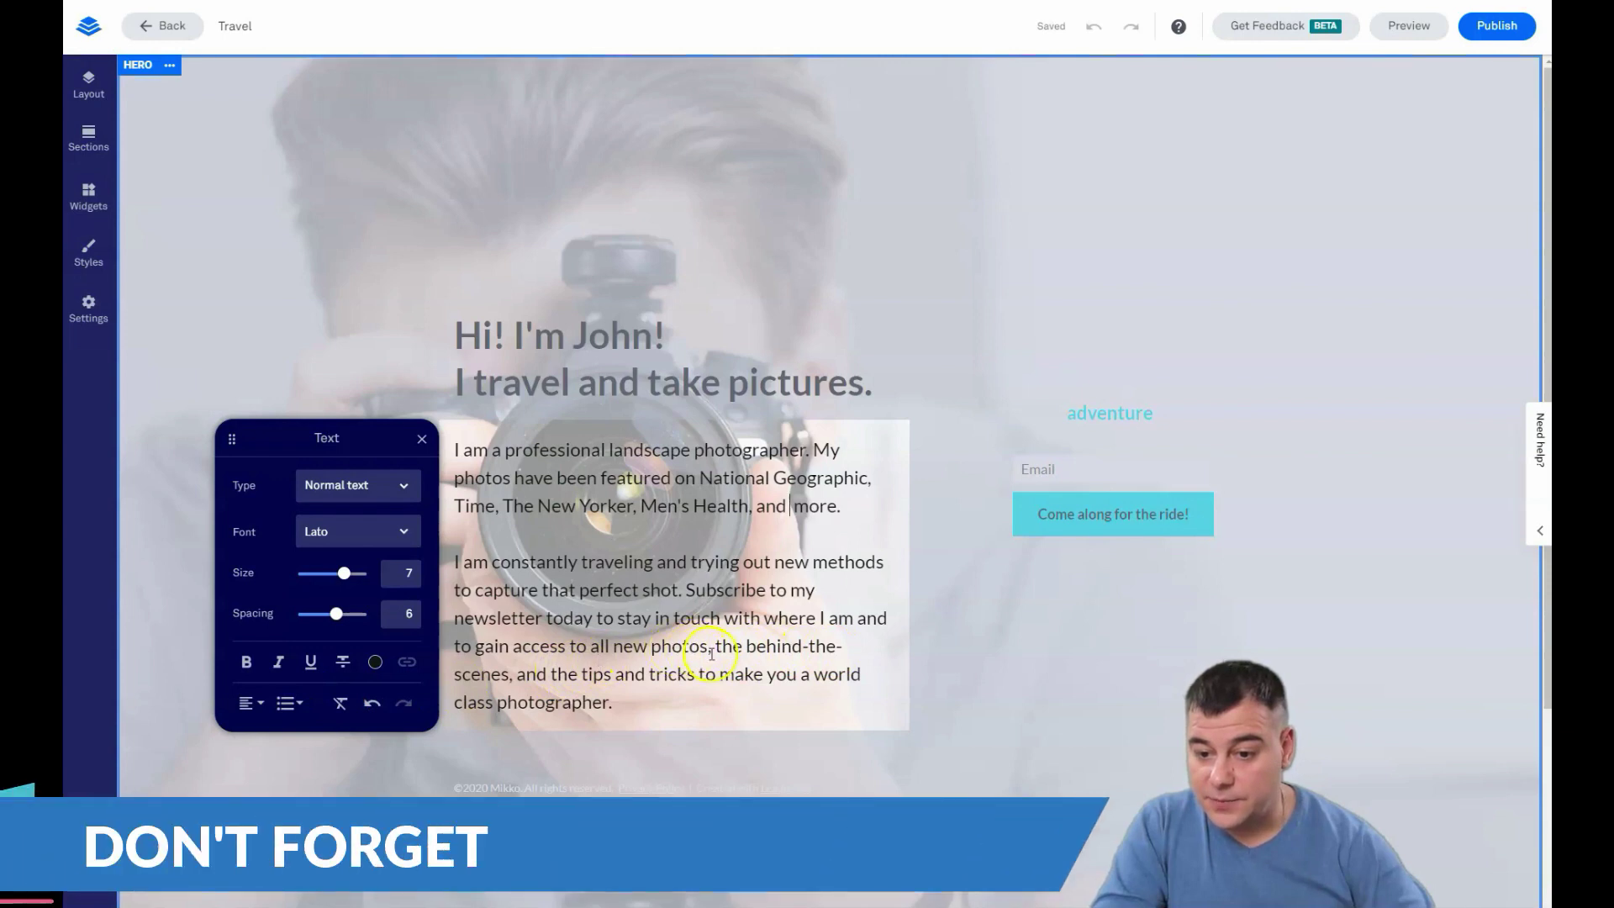
left_click_drag(706, 648, 522, 674)
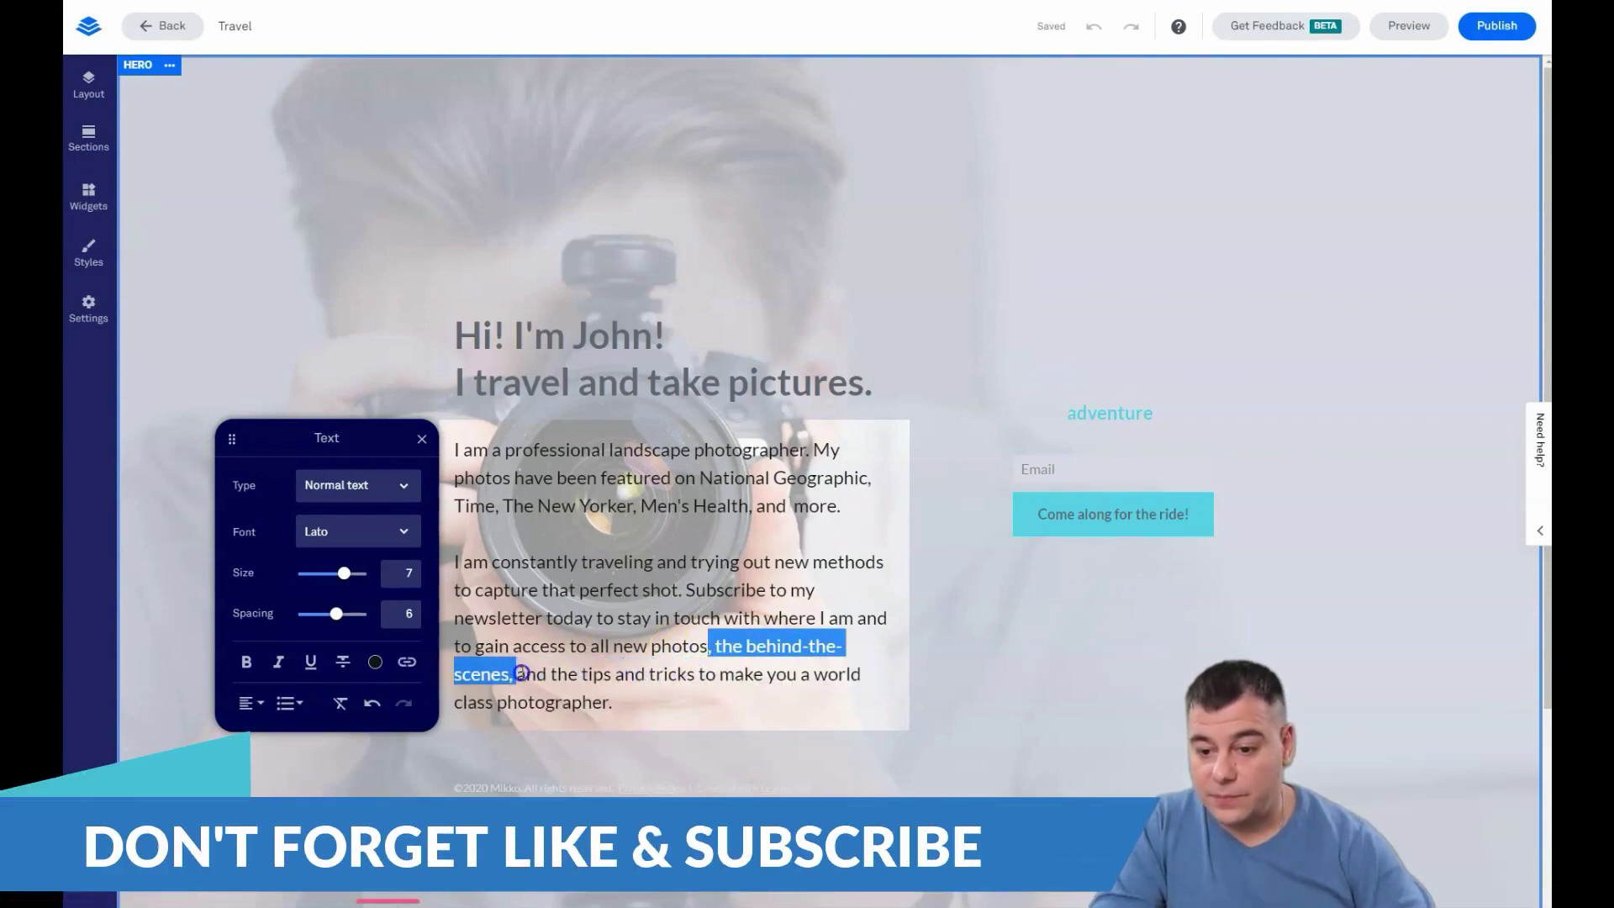
key("BackSpace")
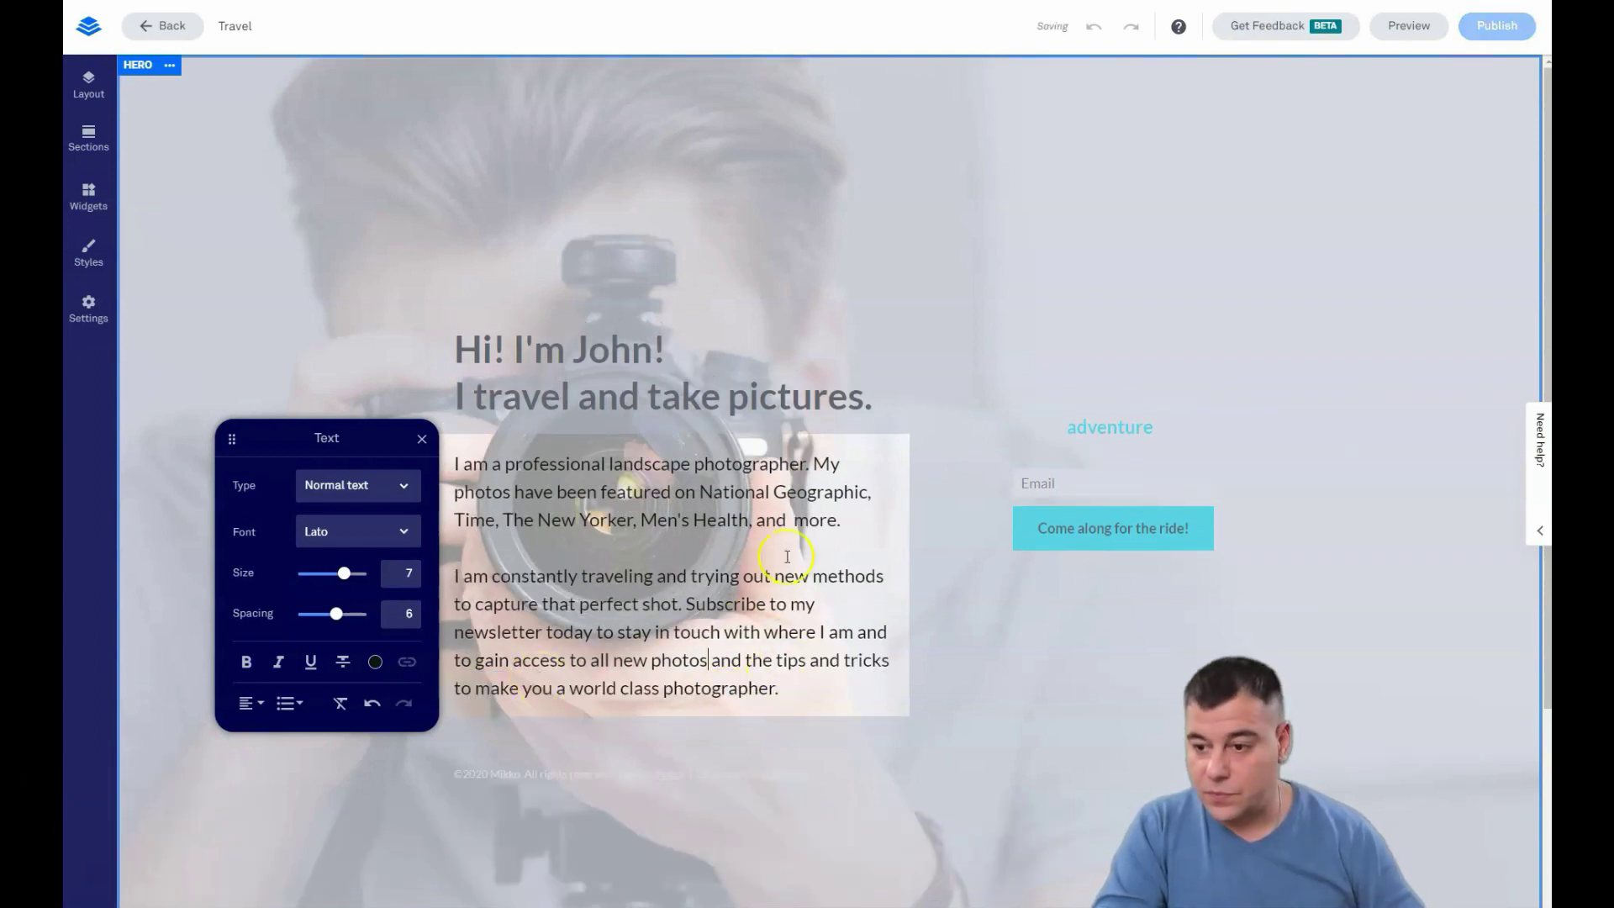
Step: Make the 'Are you ready for the adventure?' heading text black
left_click(884, 269)
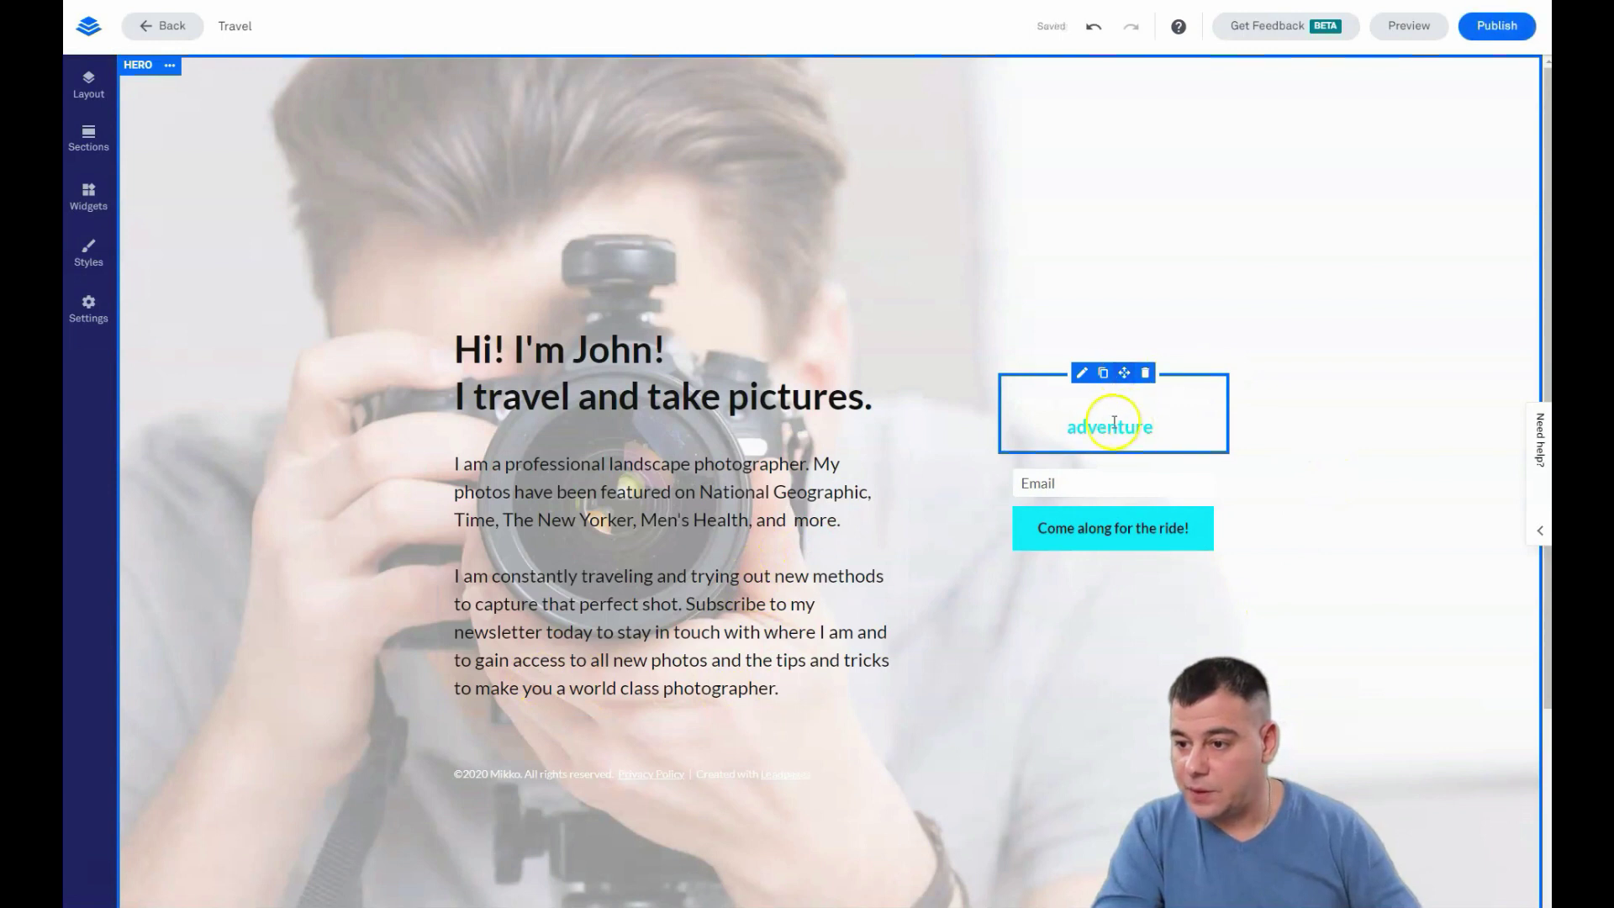
left_click_drag(1045, 400, 1006, 393)
left_click(1186, 428)
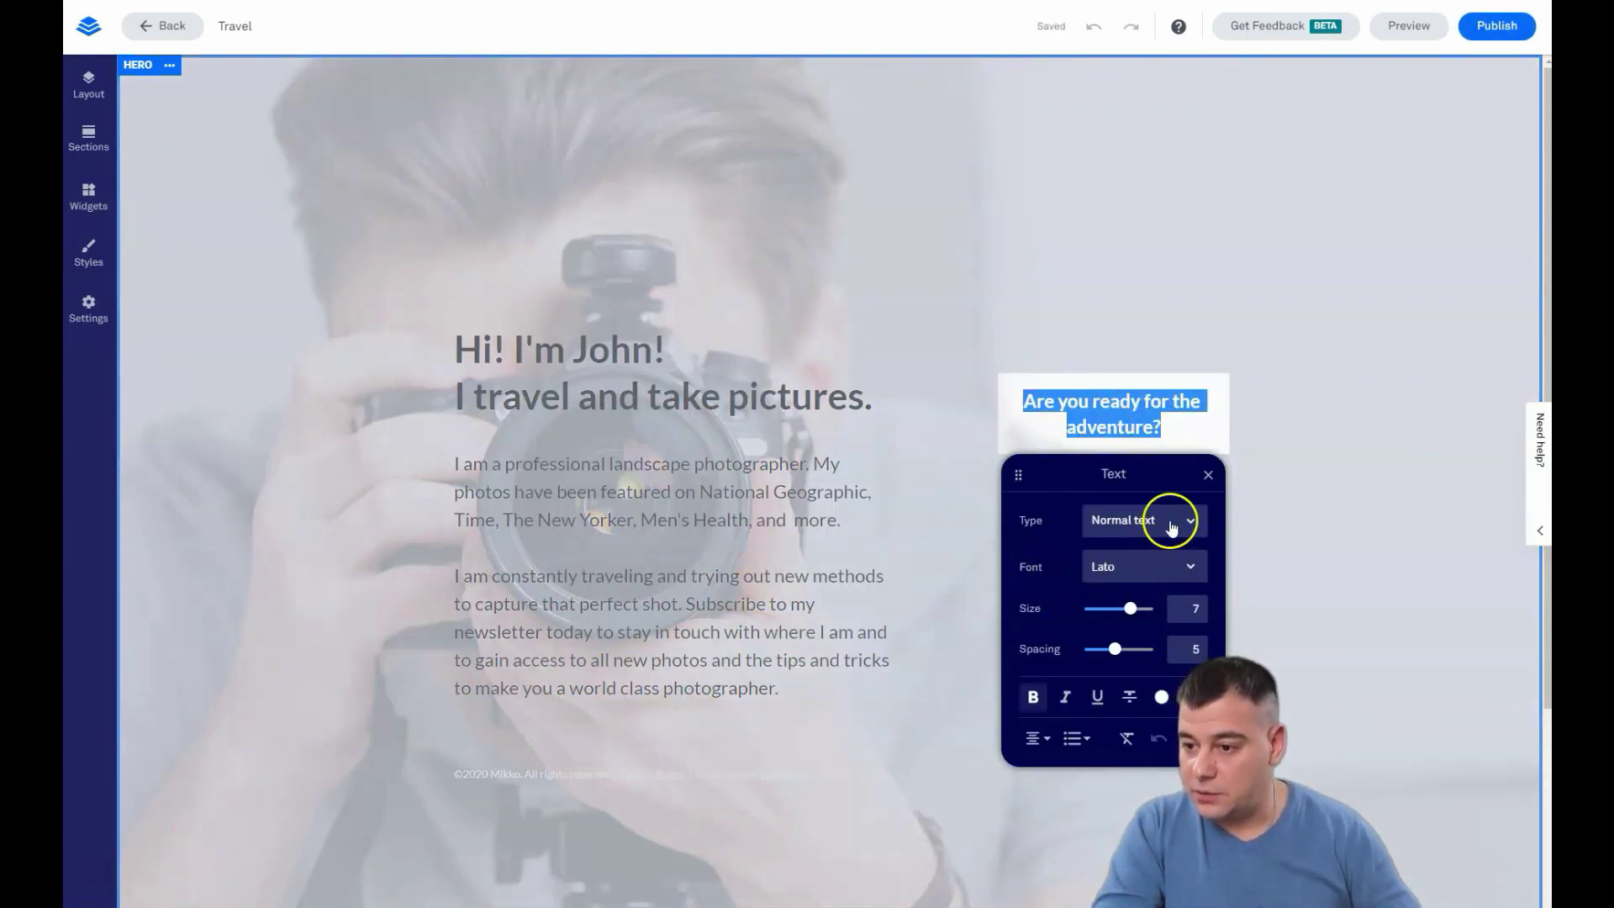
left_click(1164, 697)
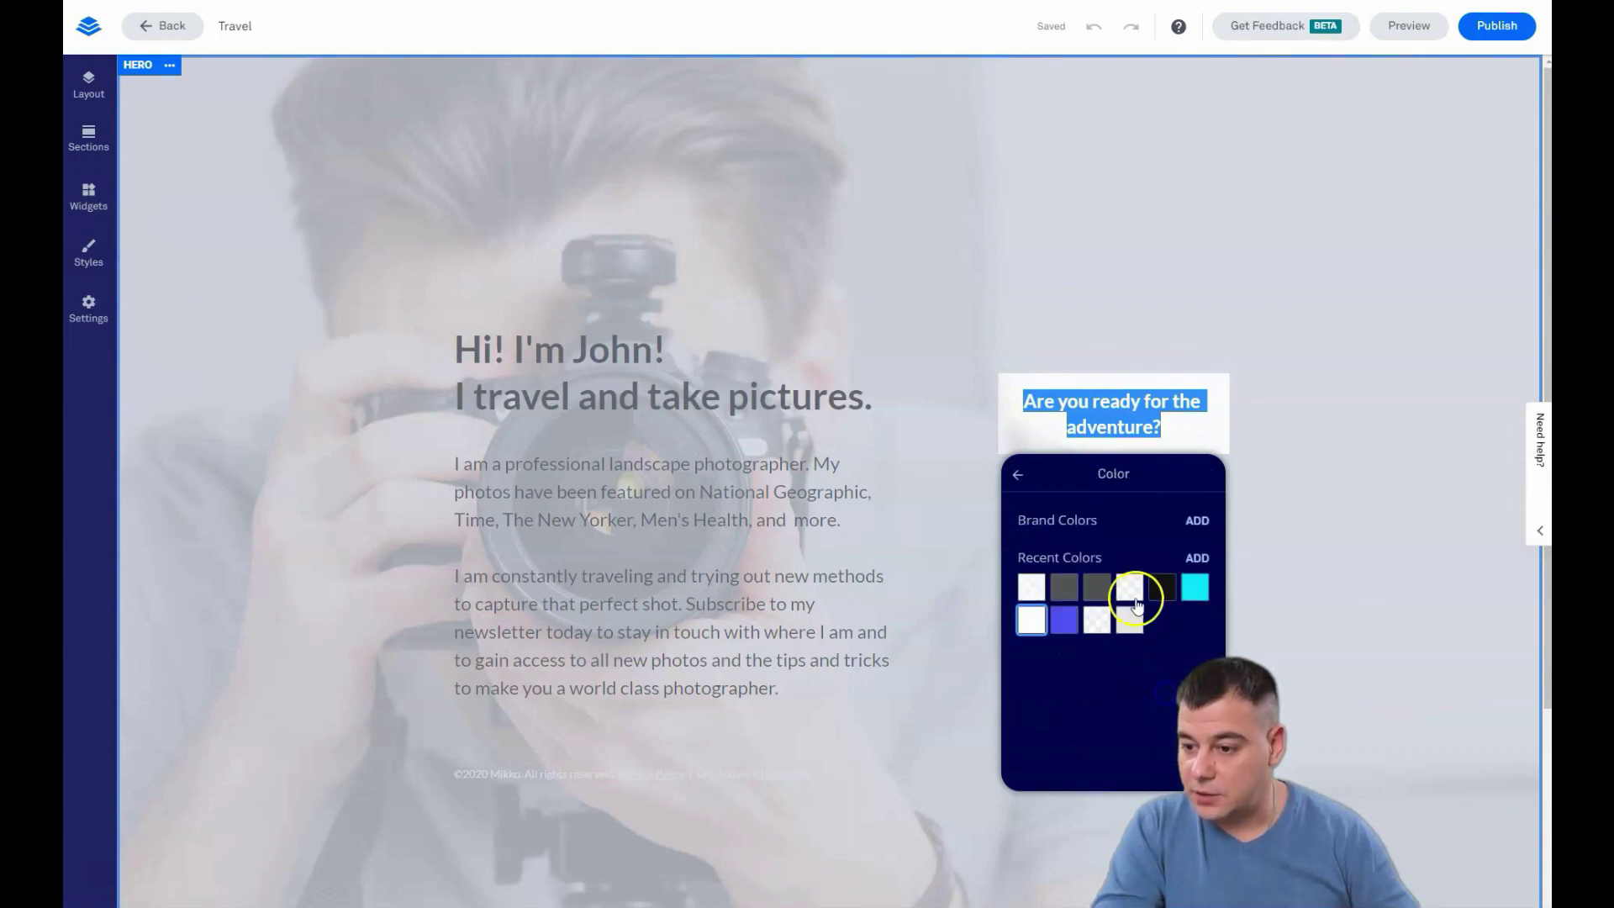
left_click(1313, 531)
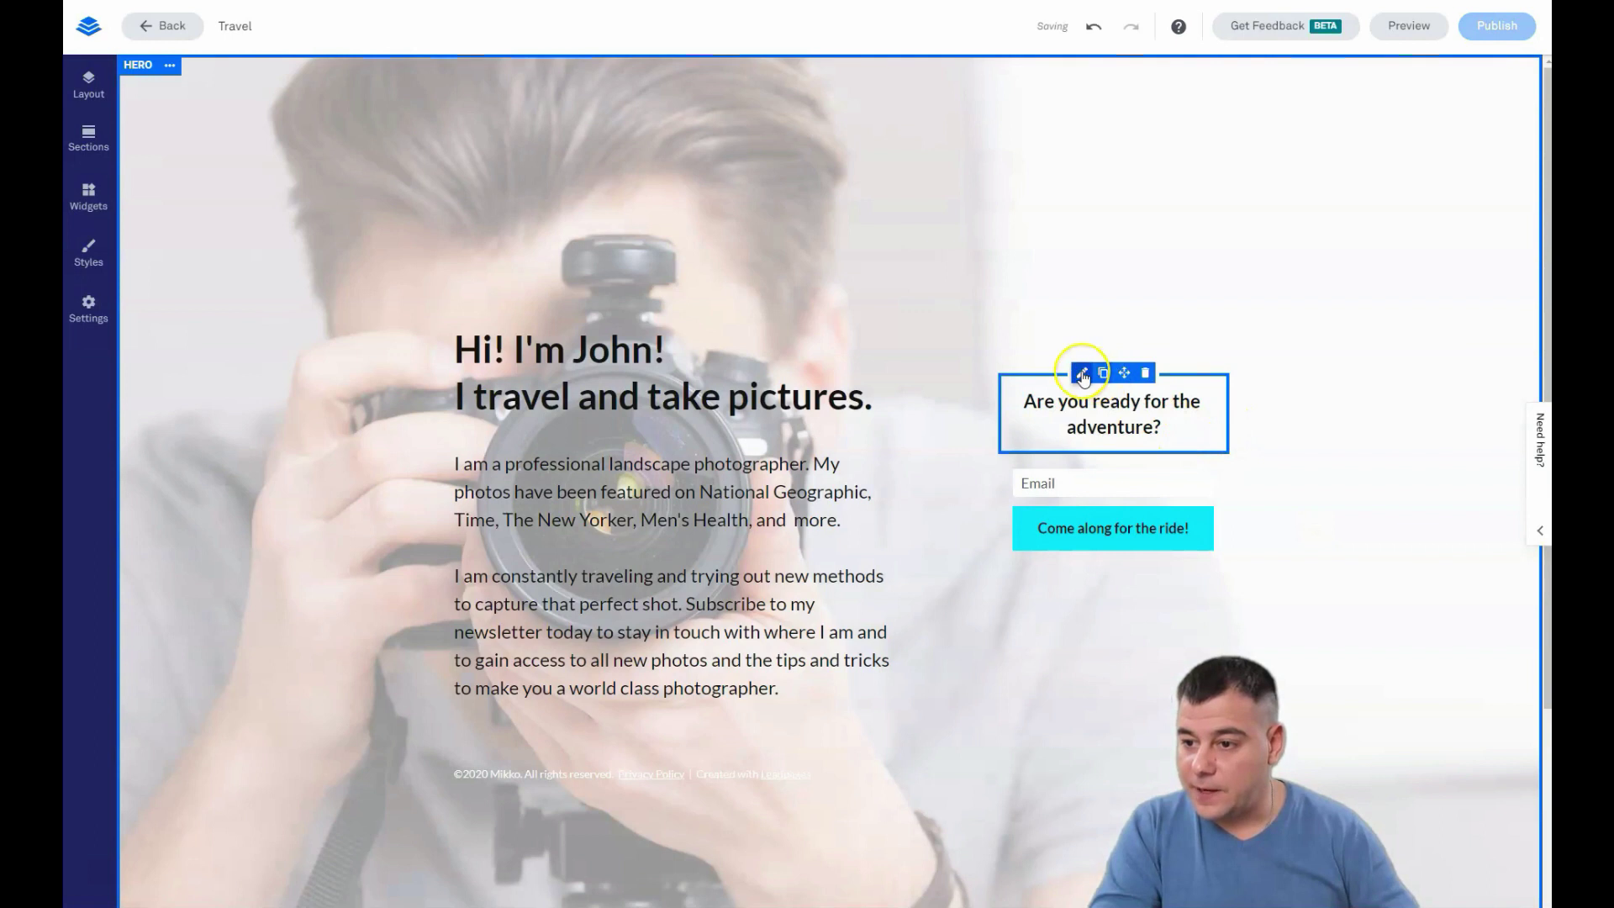
Step: Set that heading to size 7 with spacing 4, keeping it bold
left_click(1083, 373)
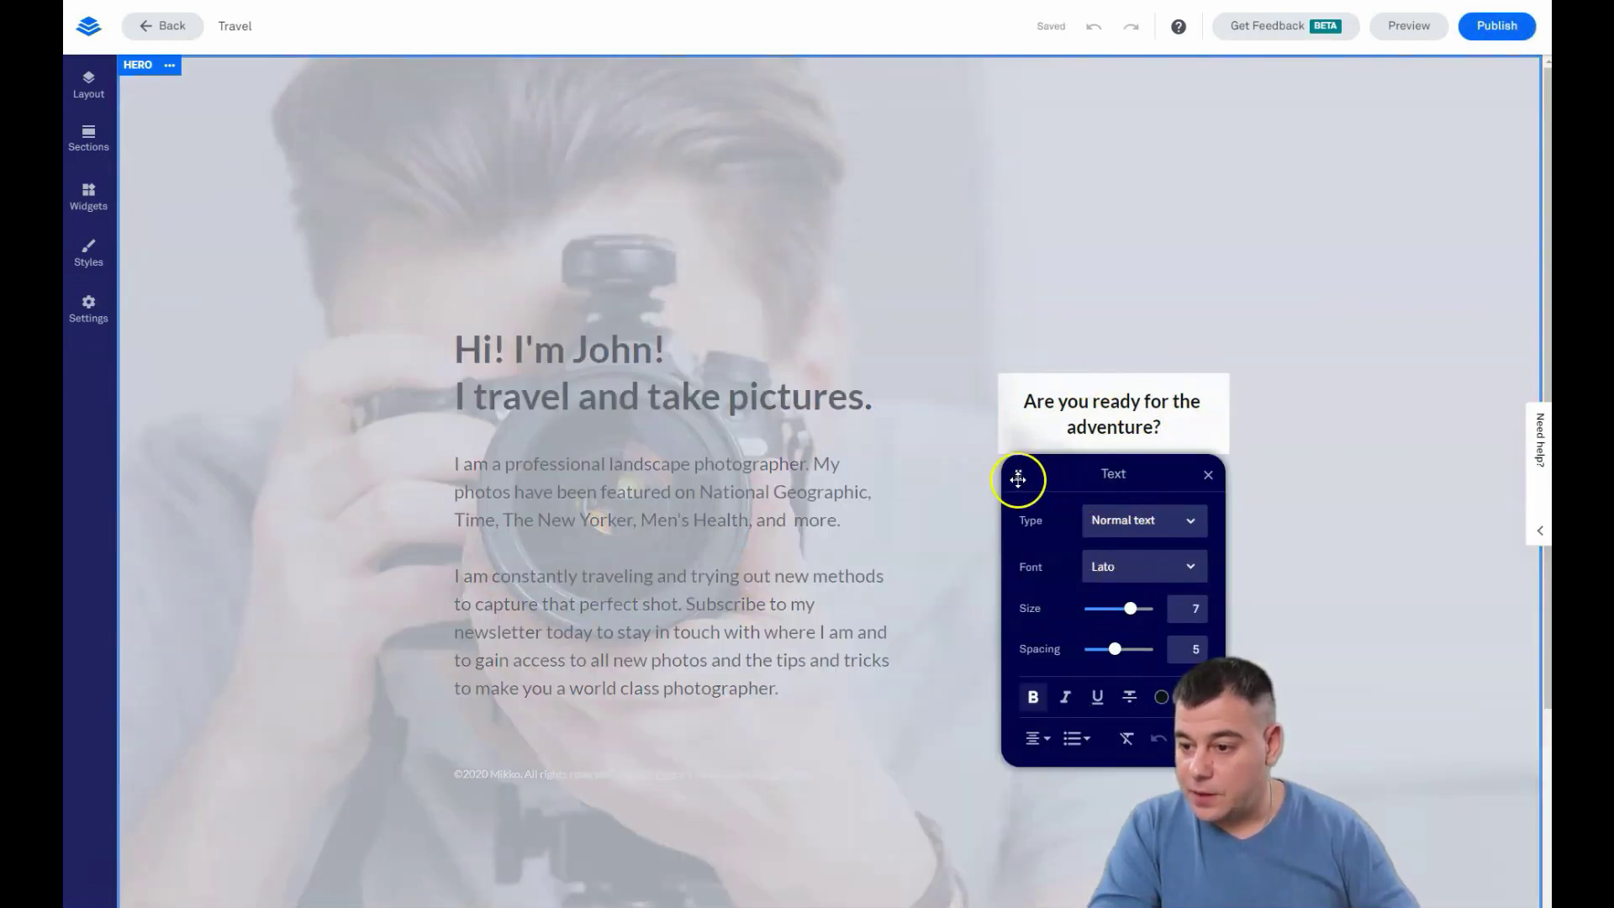
left_click_drag(1127, 617, 1111, 653)
left_click(1117, 663)
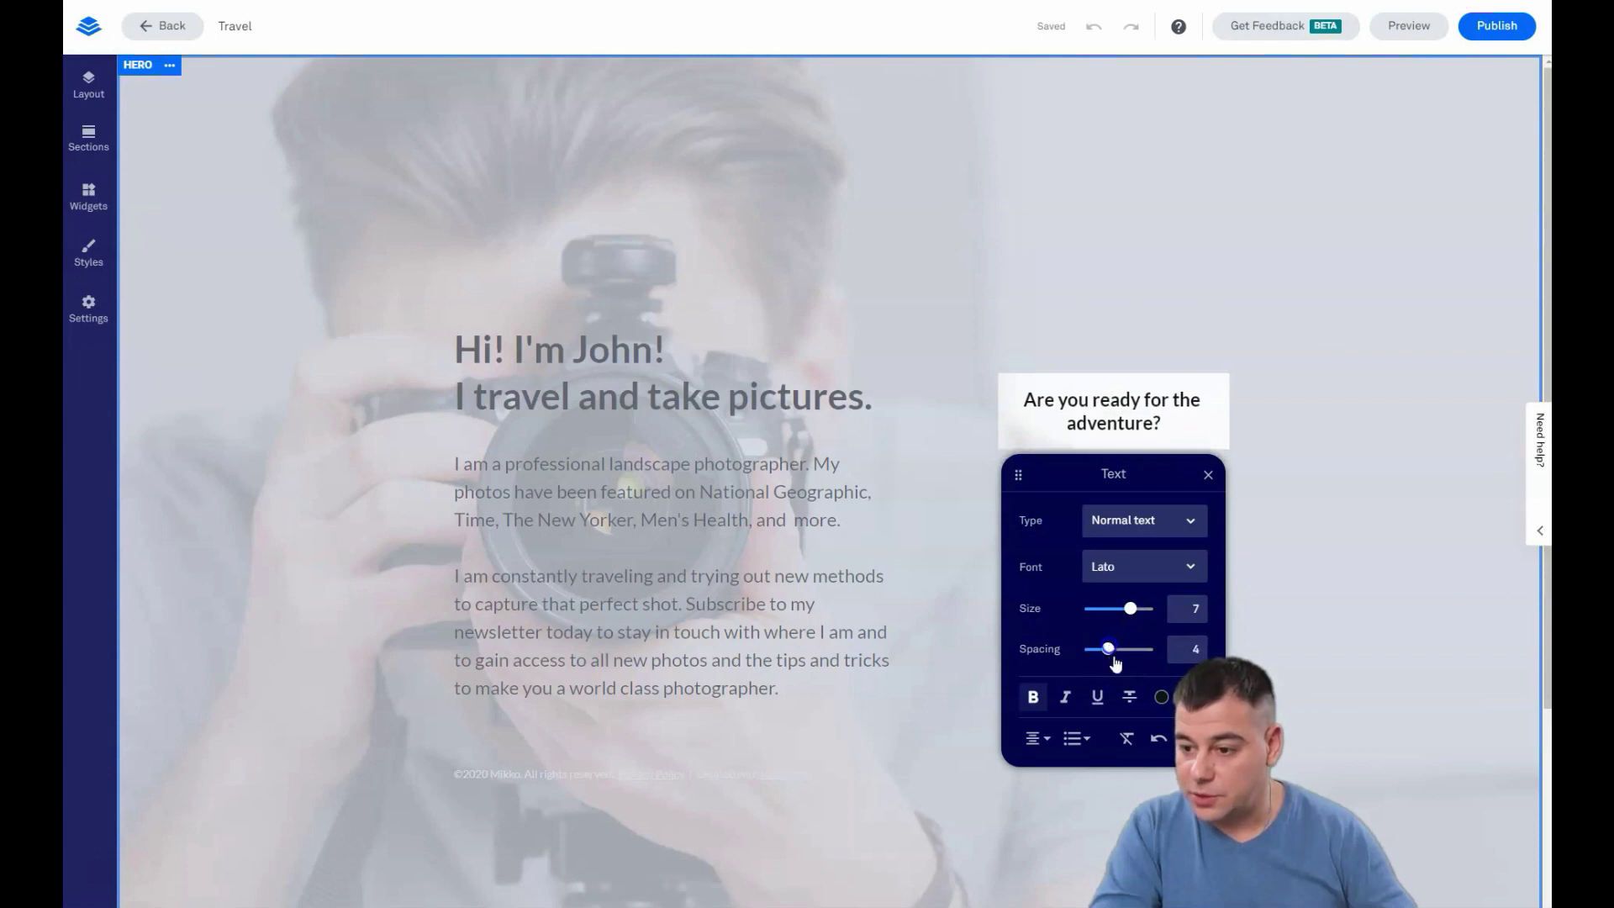
left_click(1035, 698)
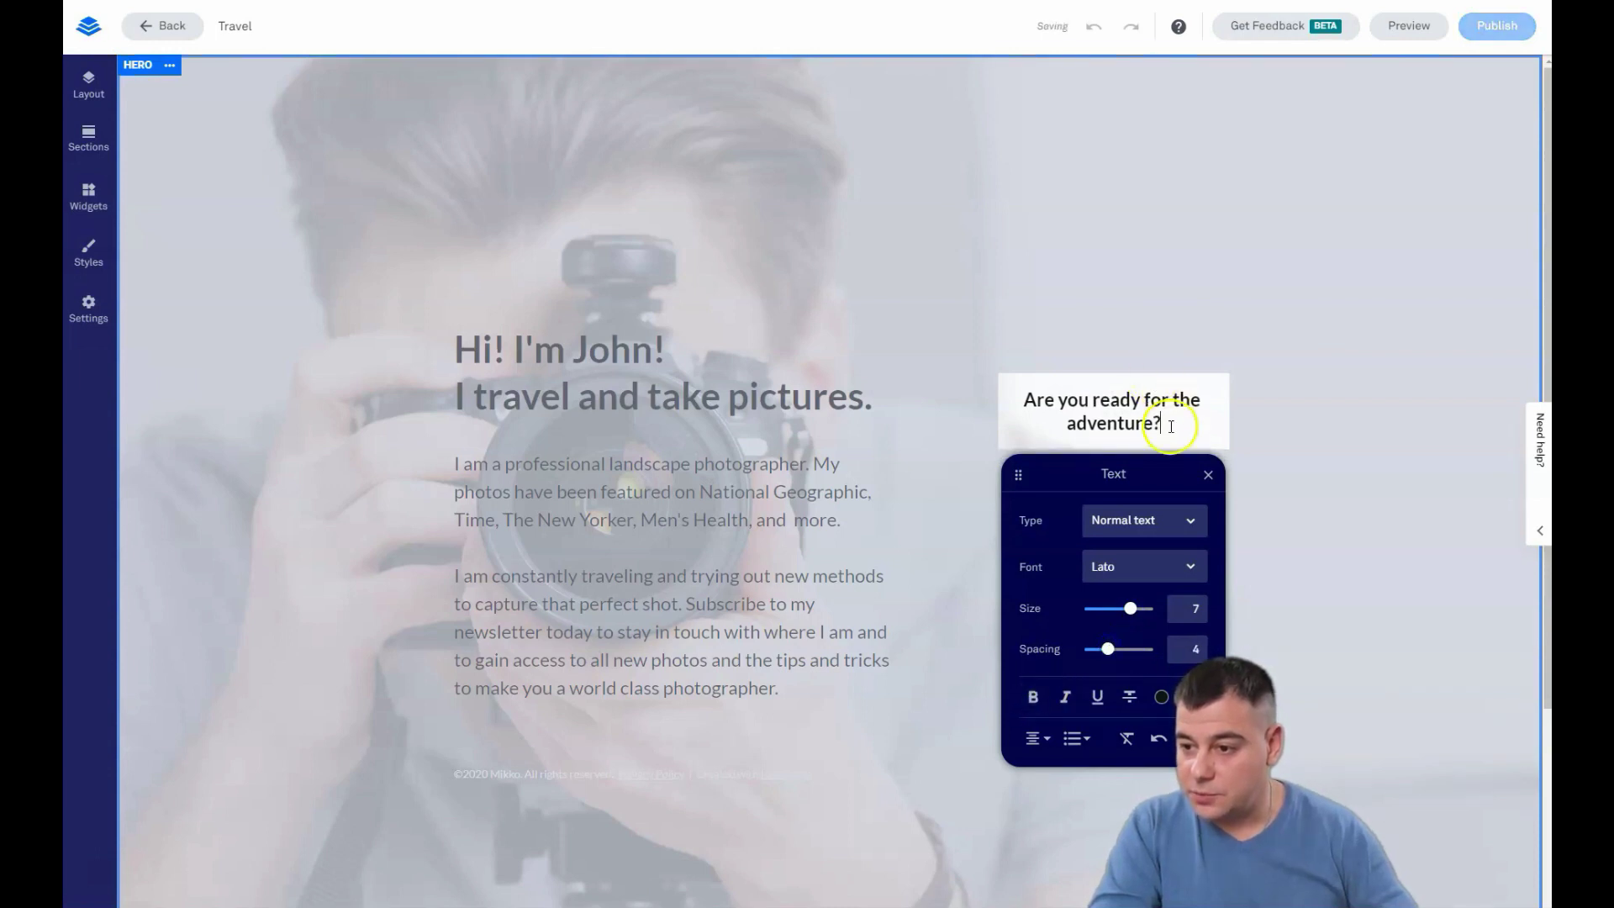
left_click_drag(1171, 427, 1016, 397)
left_click(1034, 697)
left_click(1035, 698)
left_click(1238, 433)
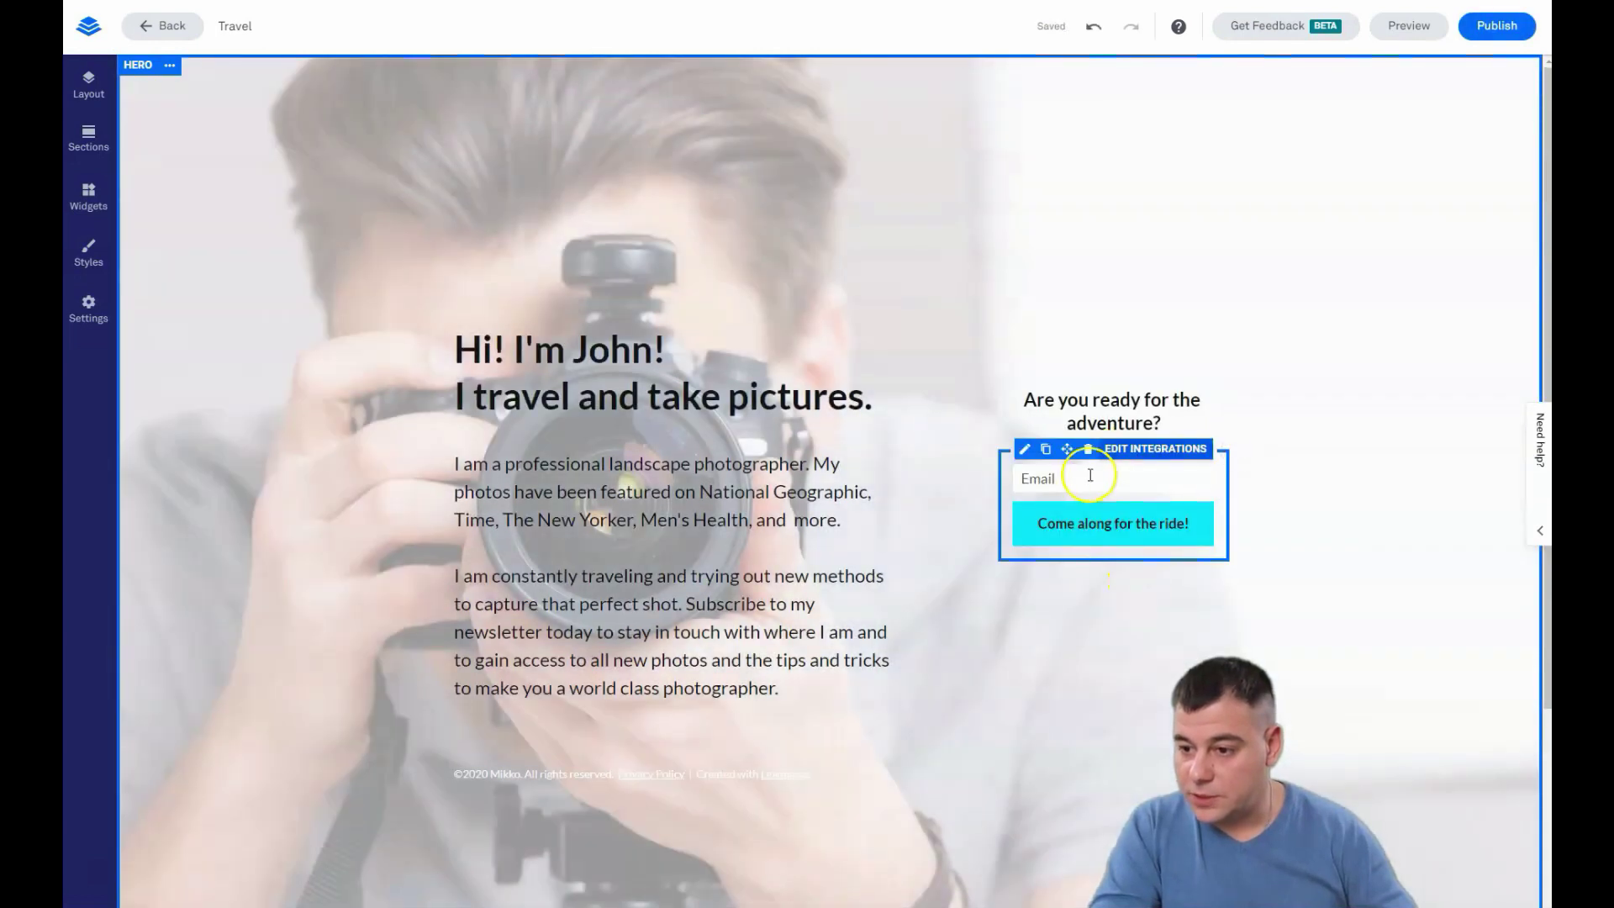
Step: Give the signup form's Email field a dark grey border using the recent swatch
left_click(1025, 449)
left_click(1049, 521)
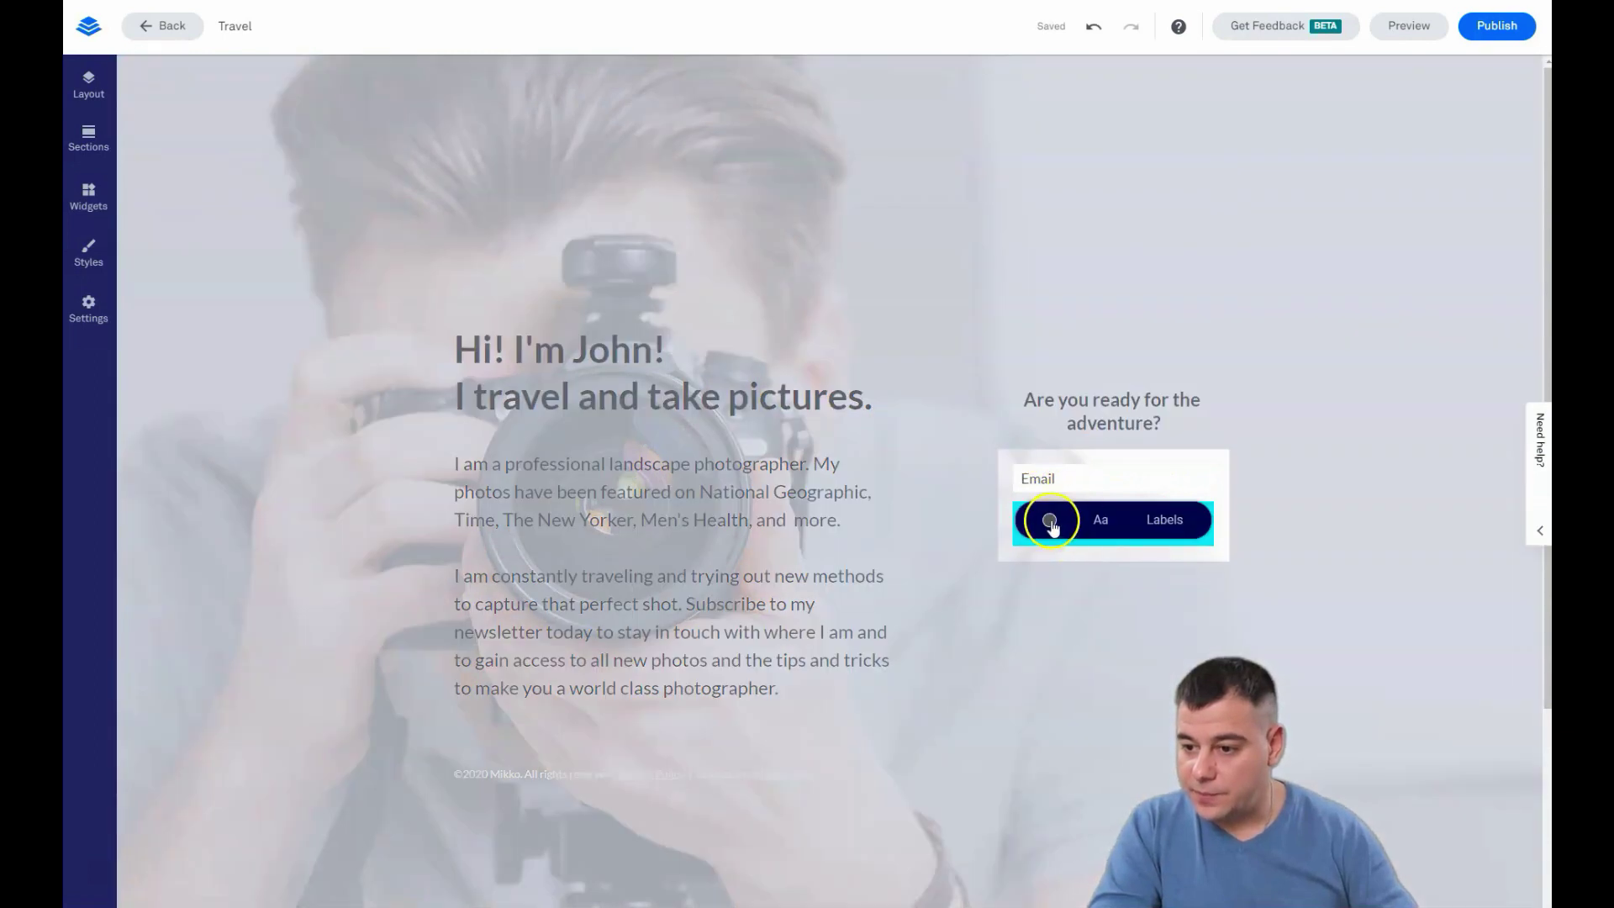
left_click(1154, 560)
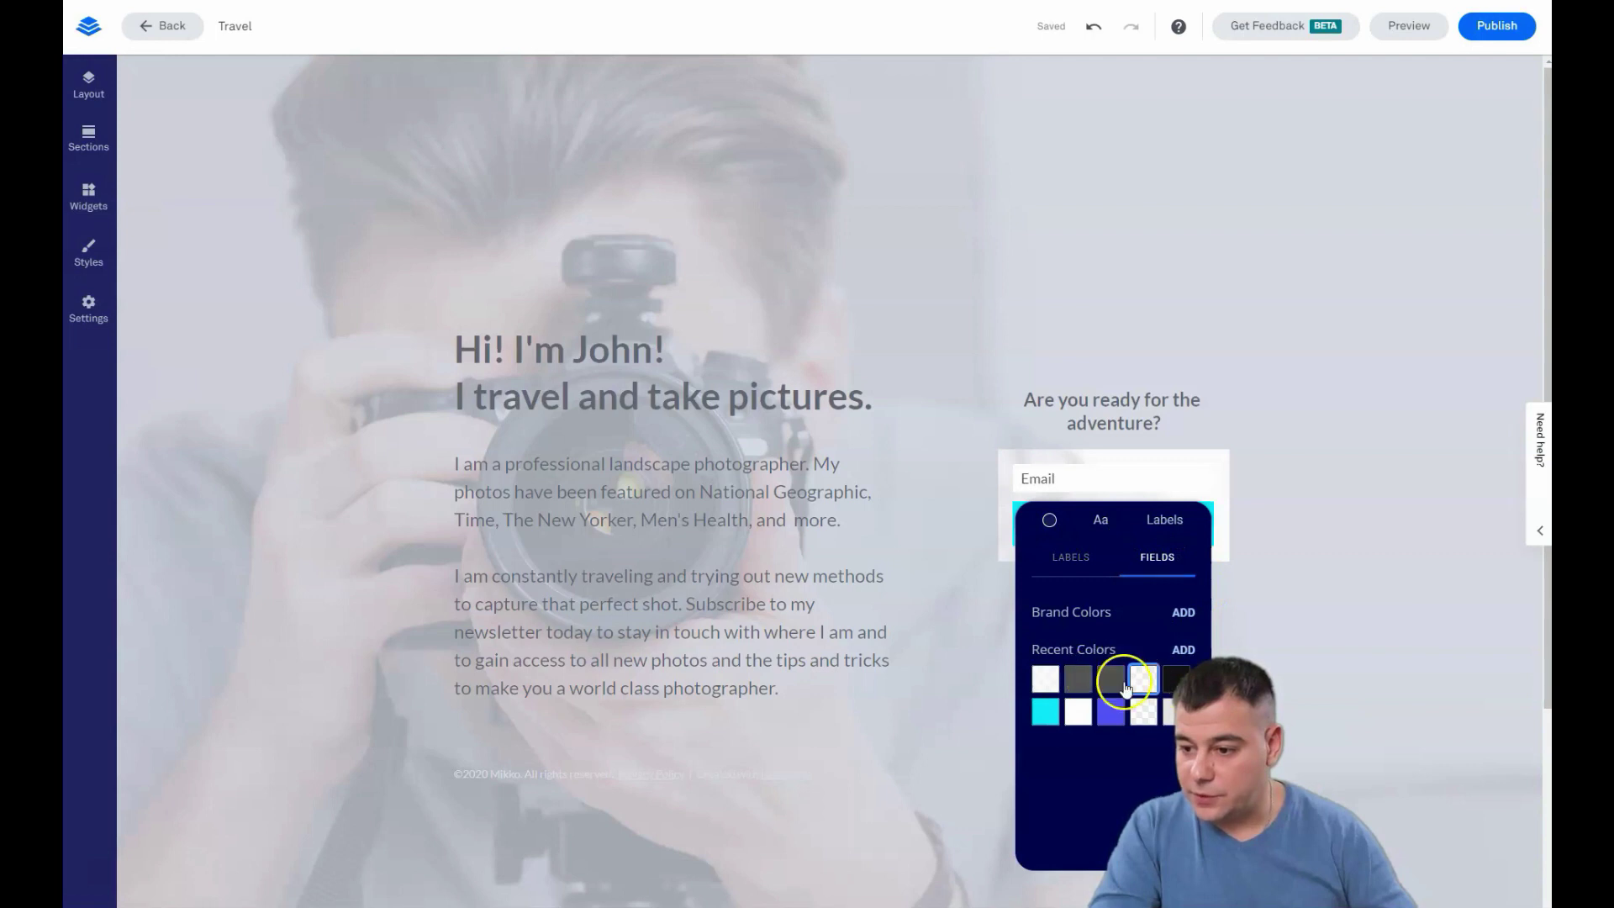
left_click(1106, 683)
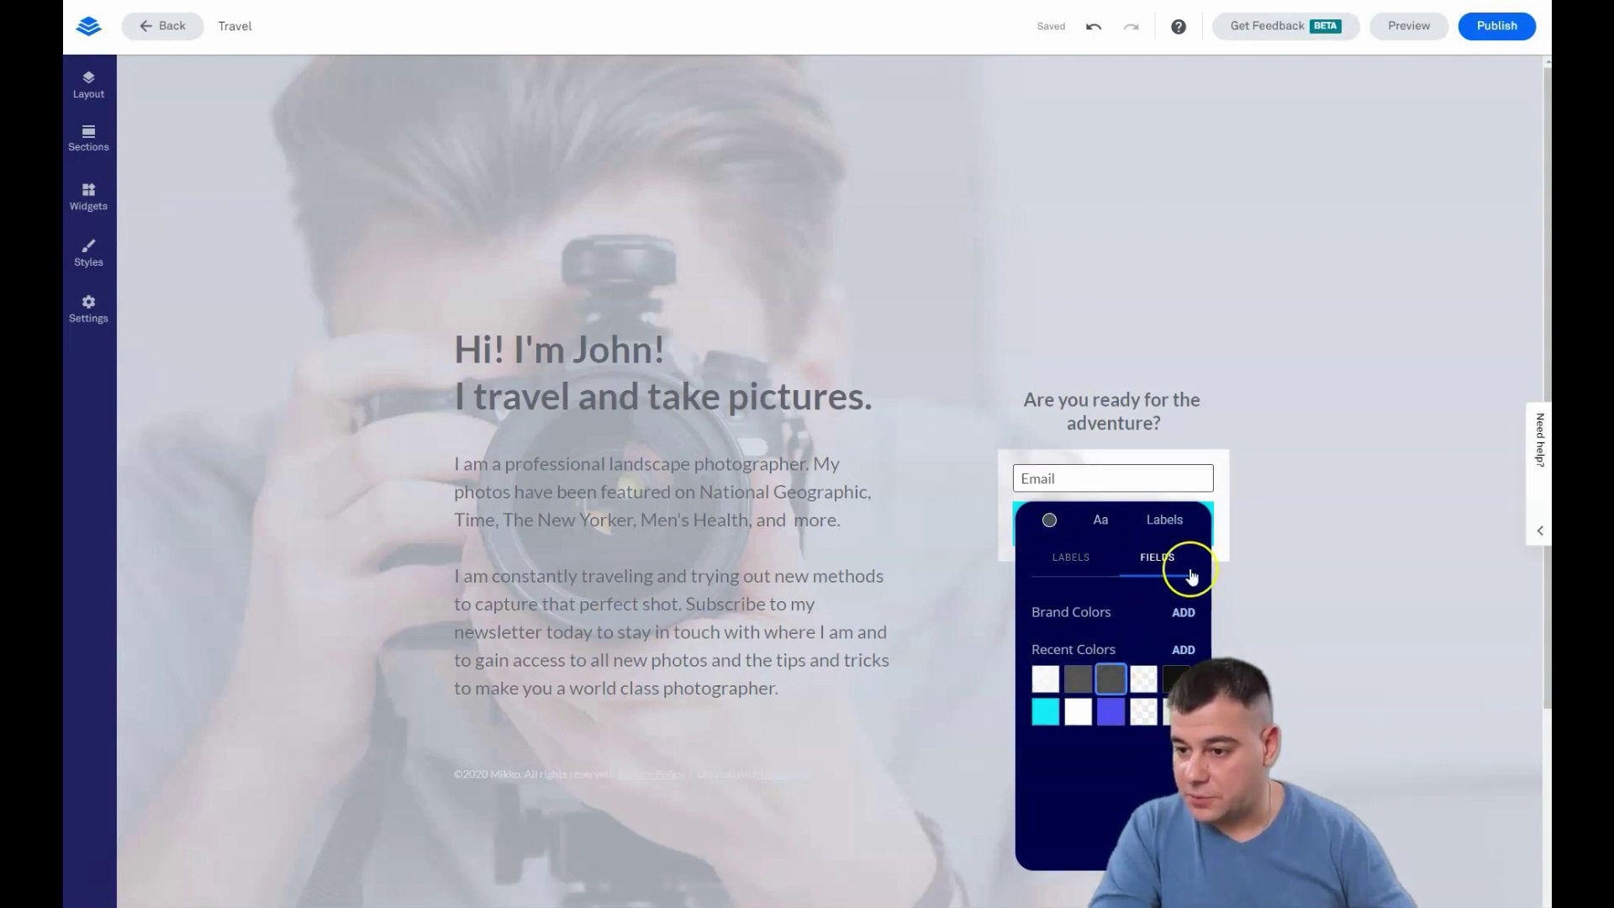
left_click(1070, 559)
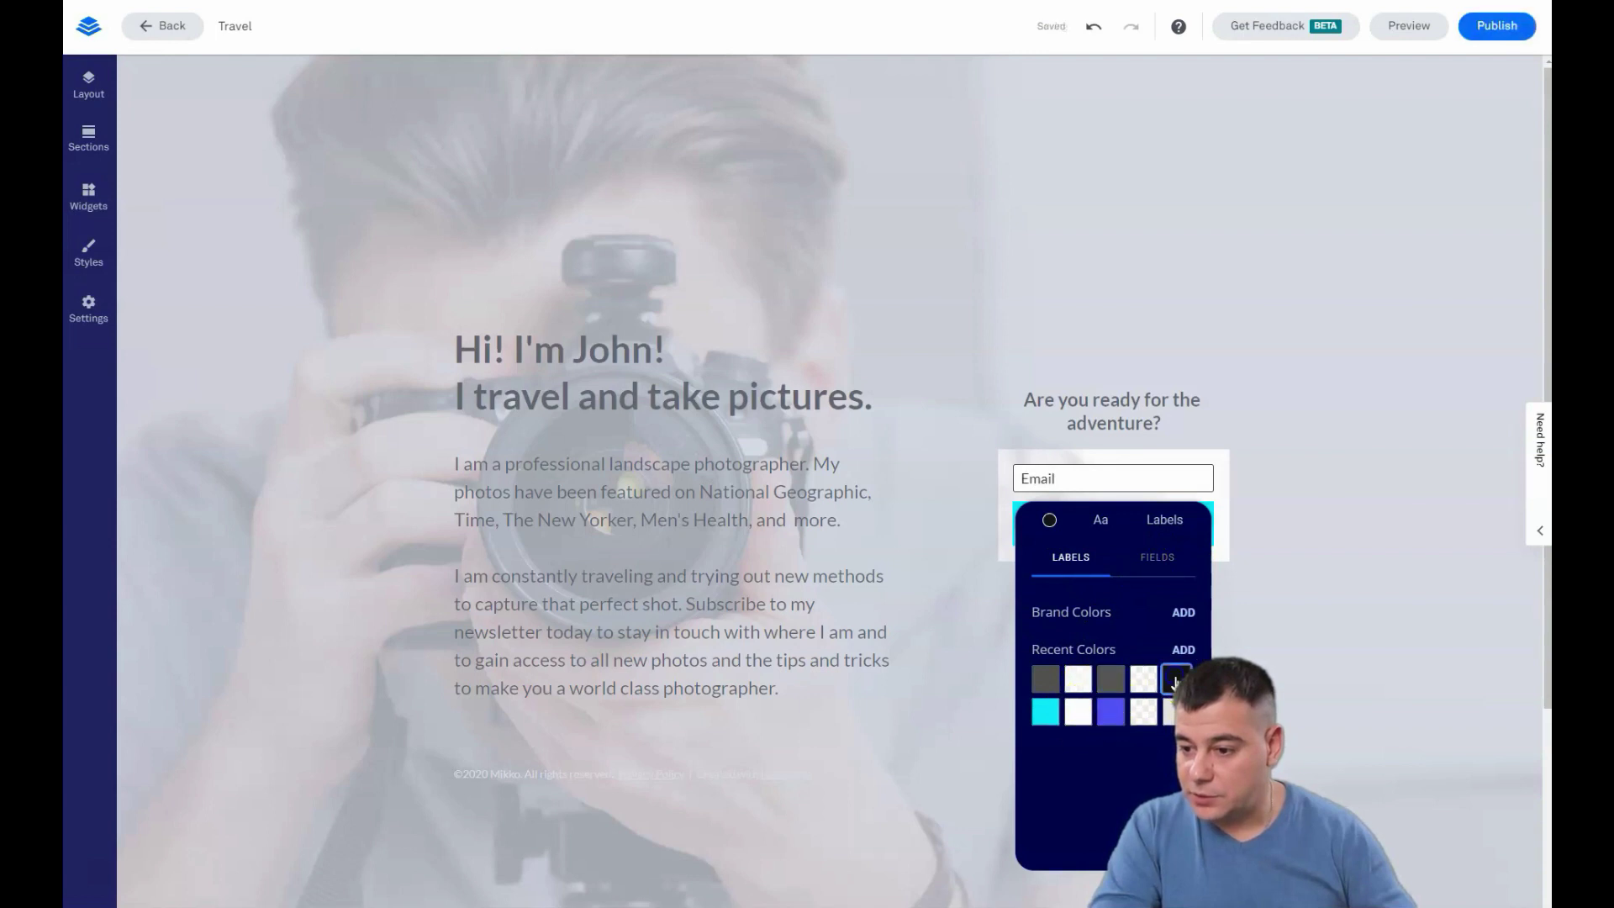
left_click(1263, 610)
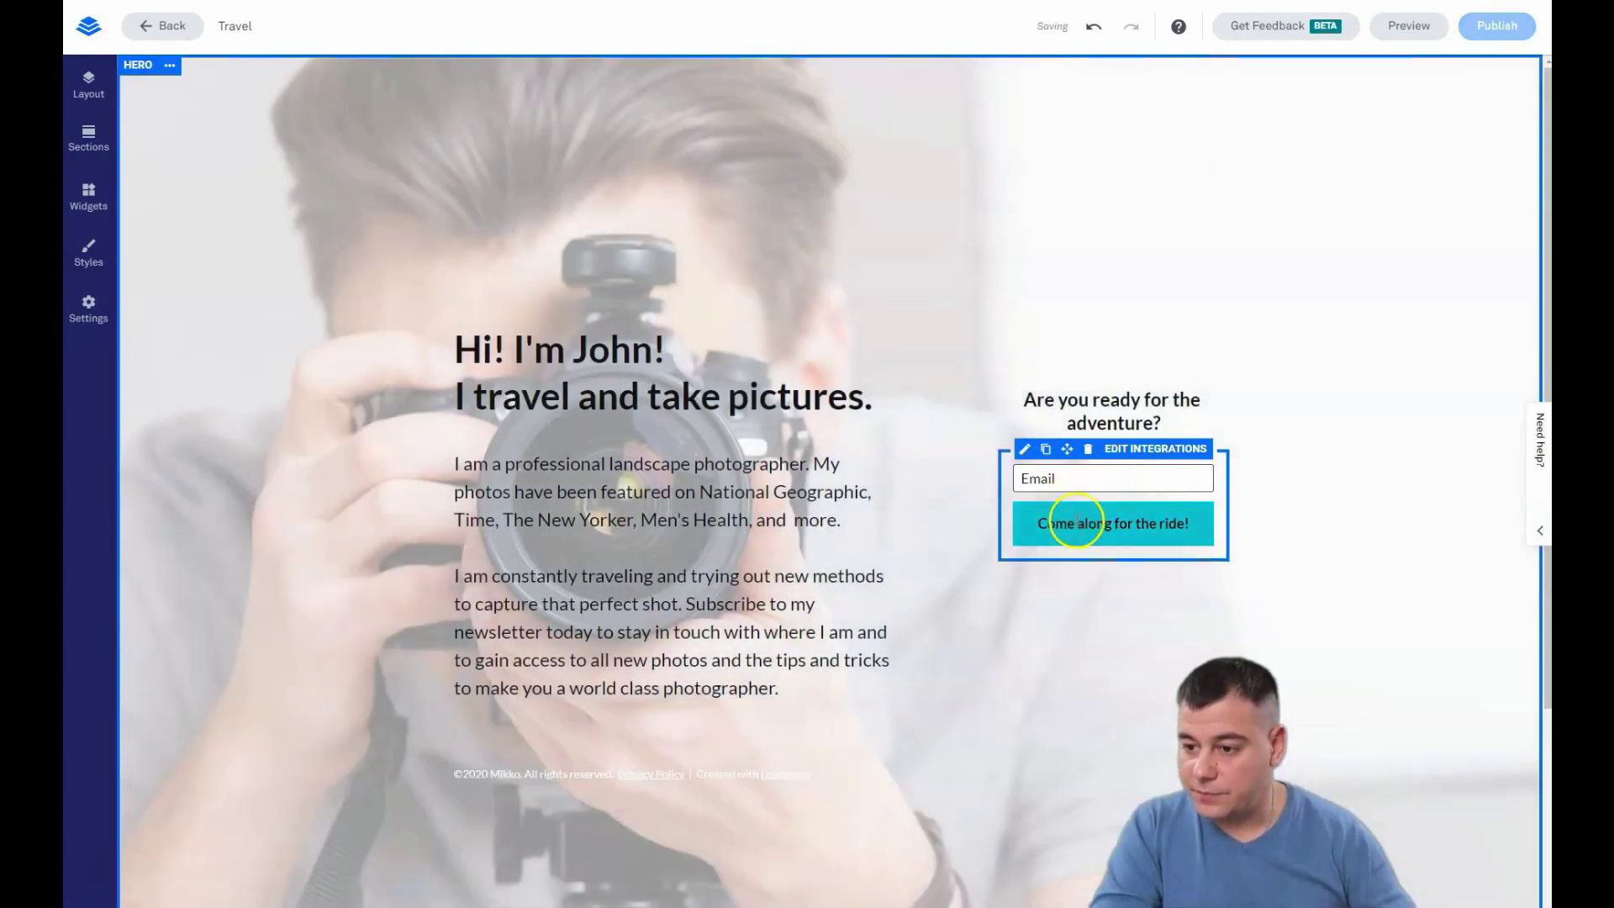
Step: Set the 'Come along for the ride!' button background to dark grey and its text to white
left_click(1131, 523)
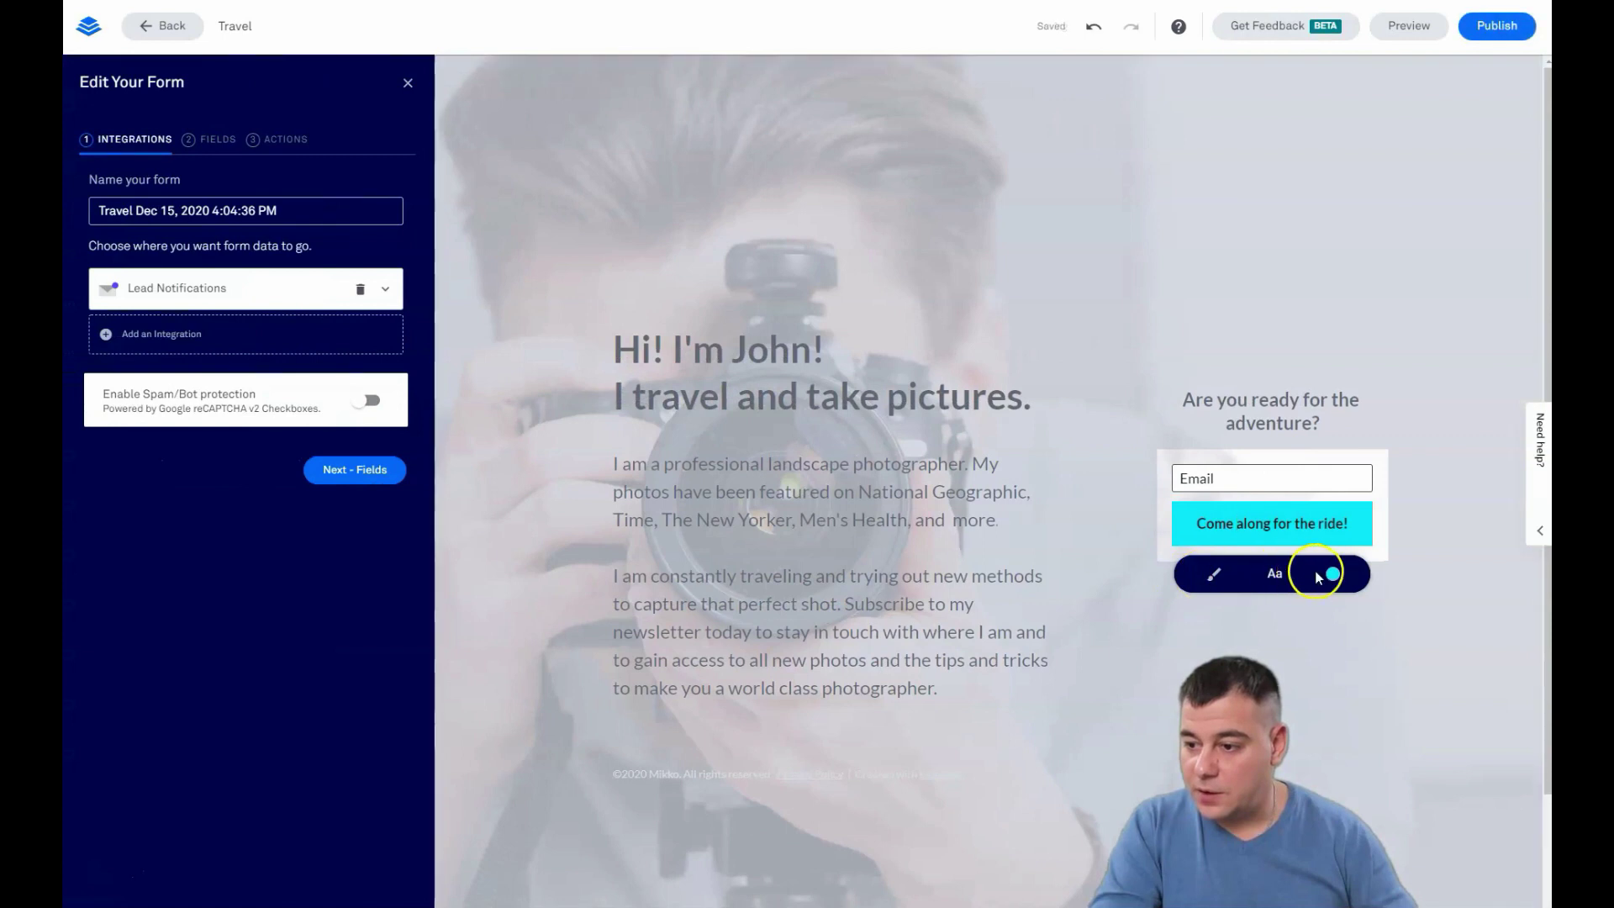
left_click(1332, 576)
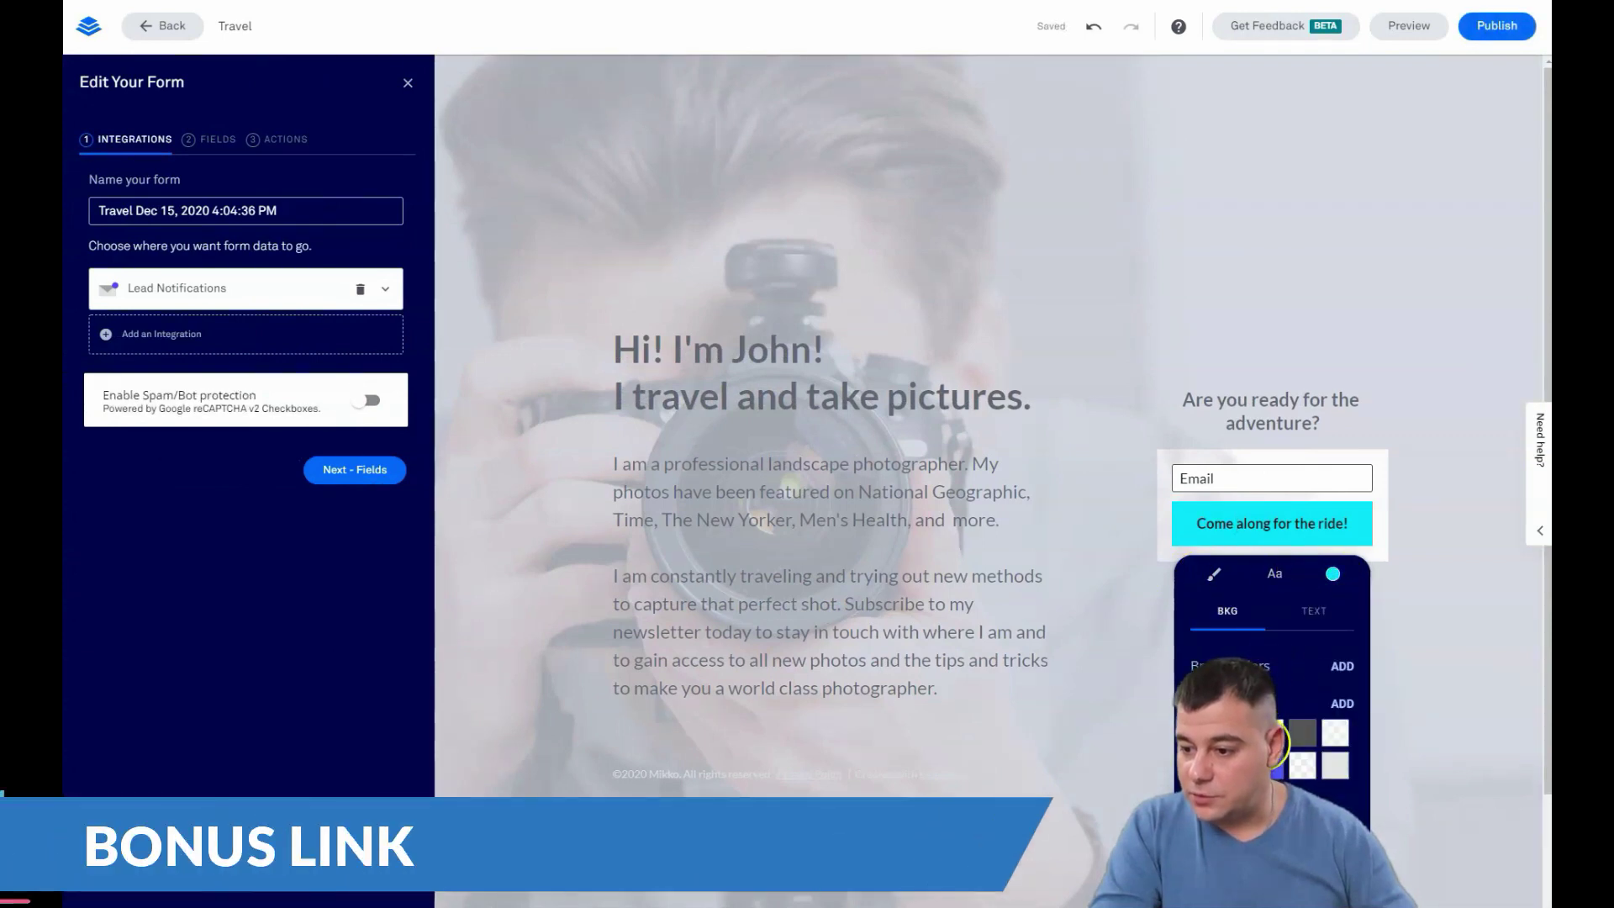
left_click(1302, 736)
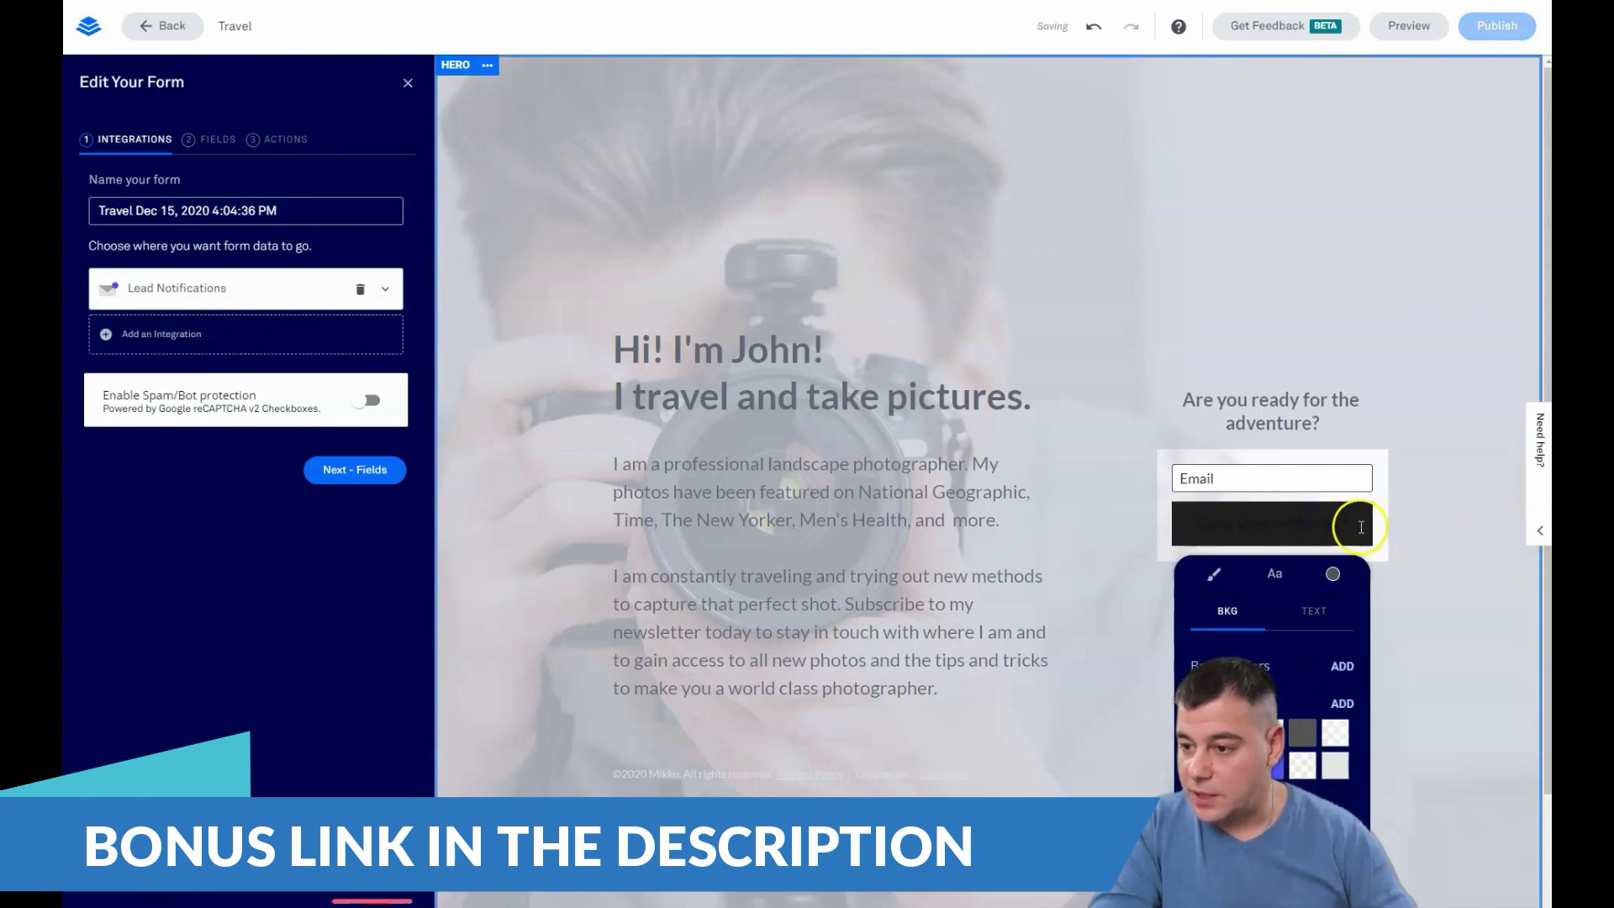
left_click_drag(1358, 527, 1186, 530)
left_click(1311, 611)
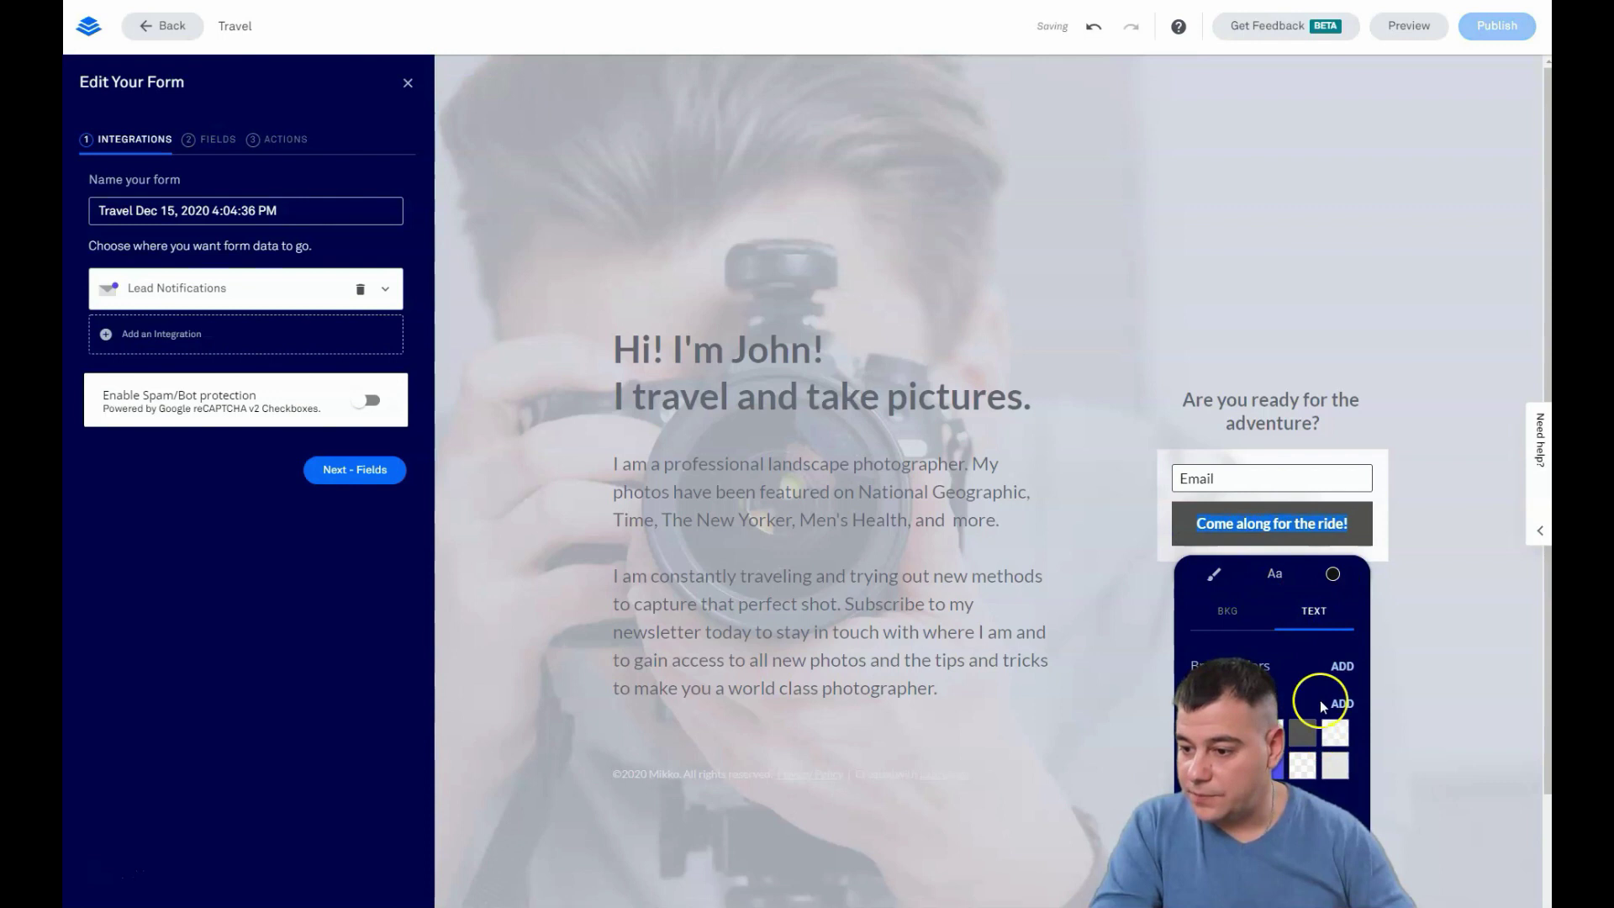
left_click(1329, 705)
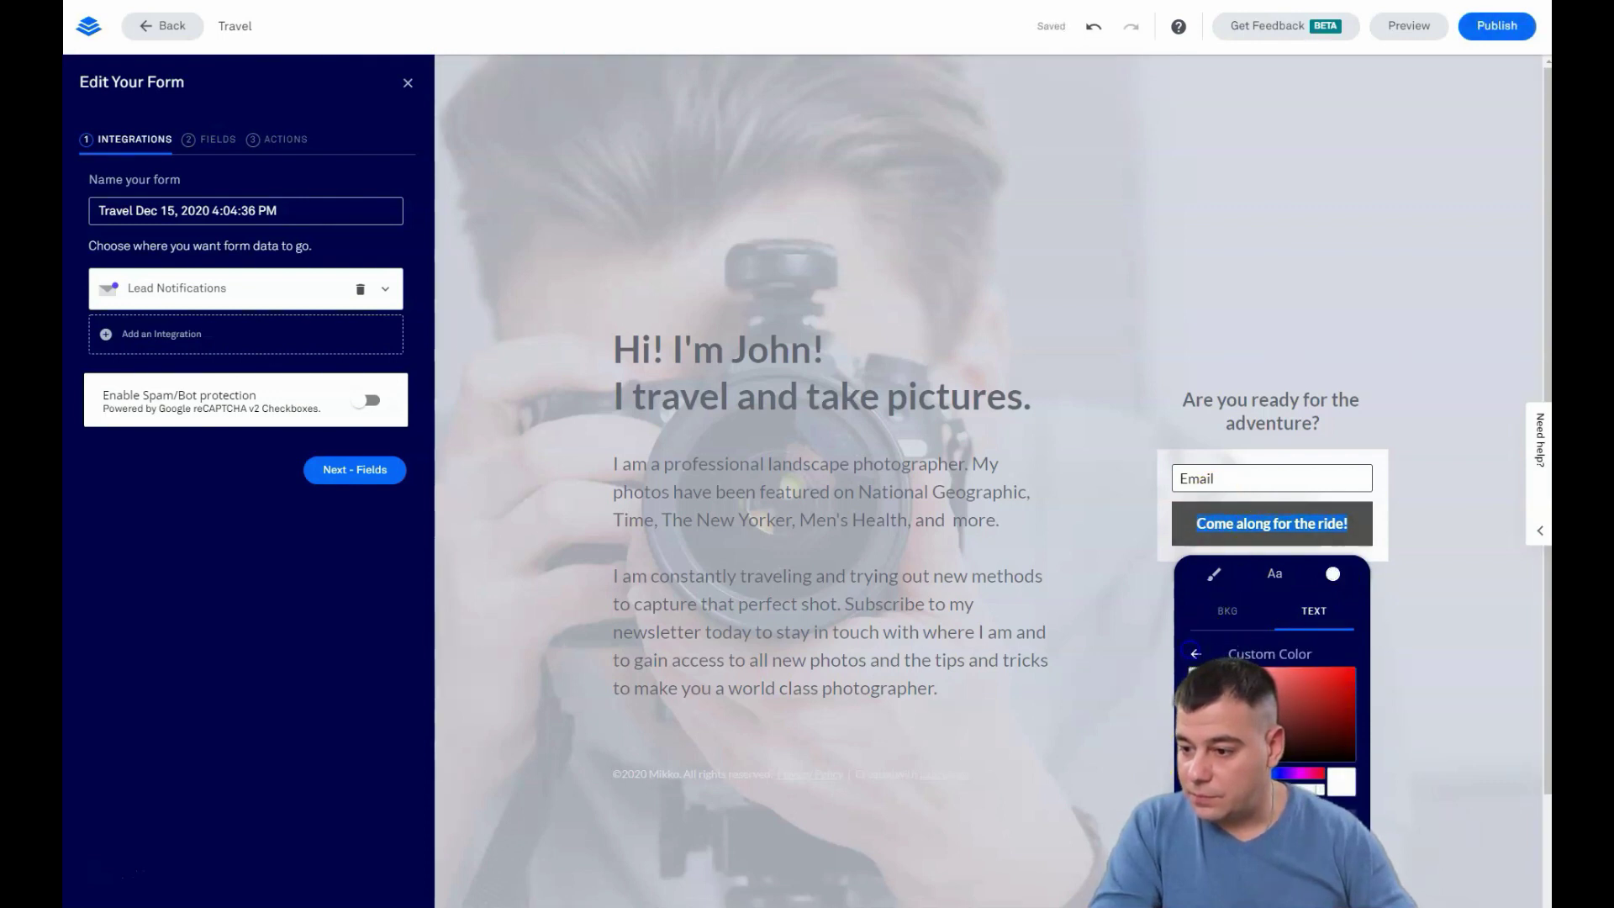
left_click(1409, 606)
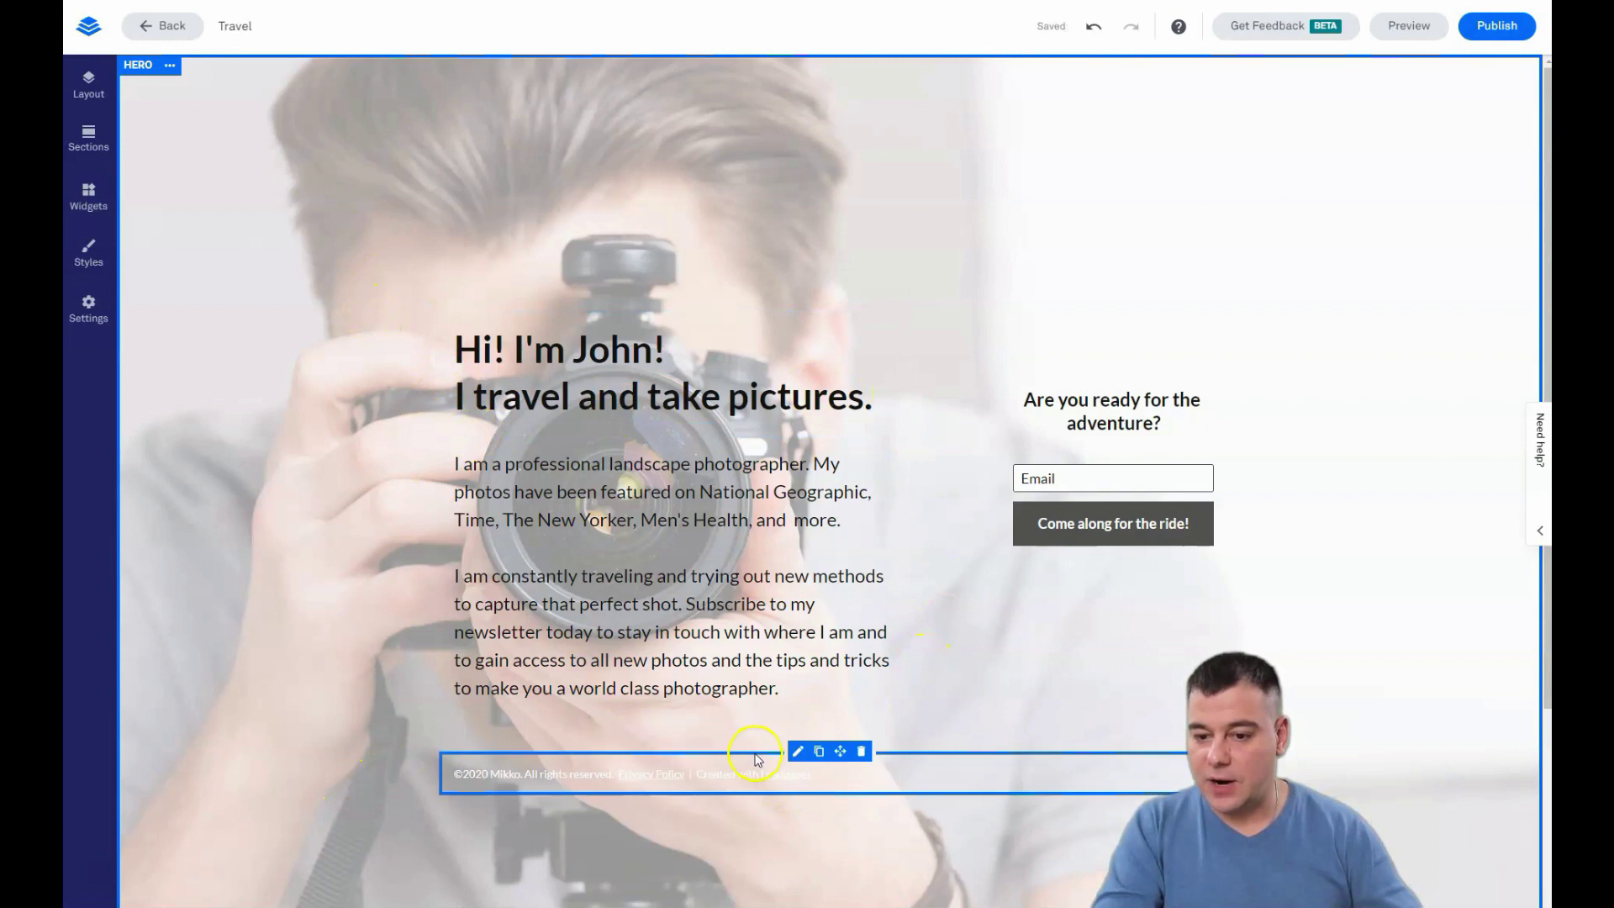
Step: Delete the copyright footer line and place a Video widget above the hero heading
left_click(861, 753)
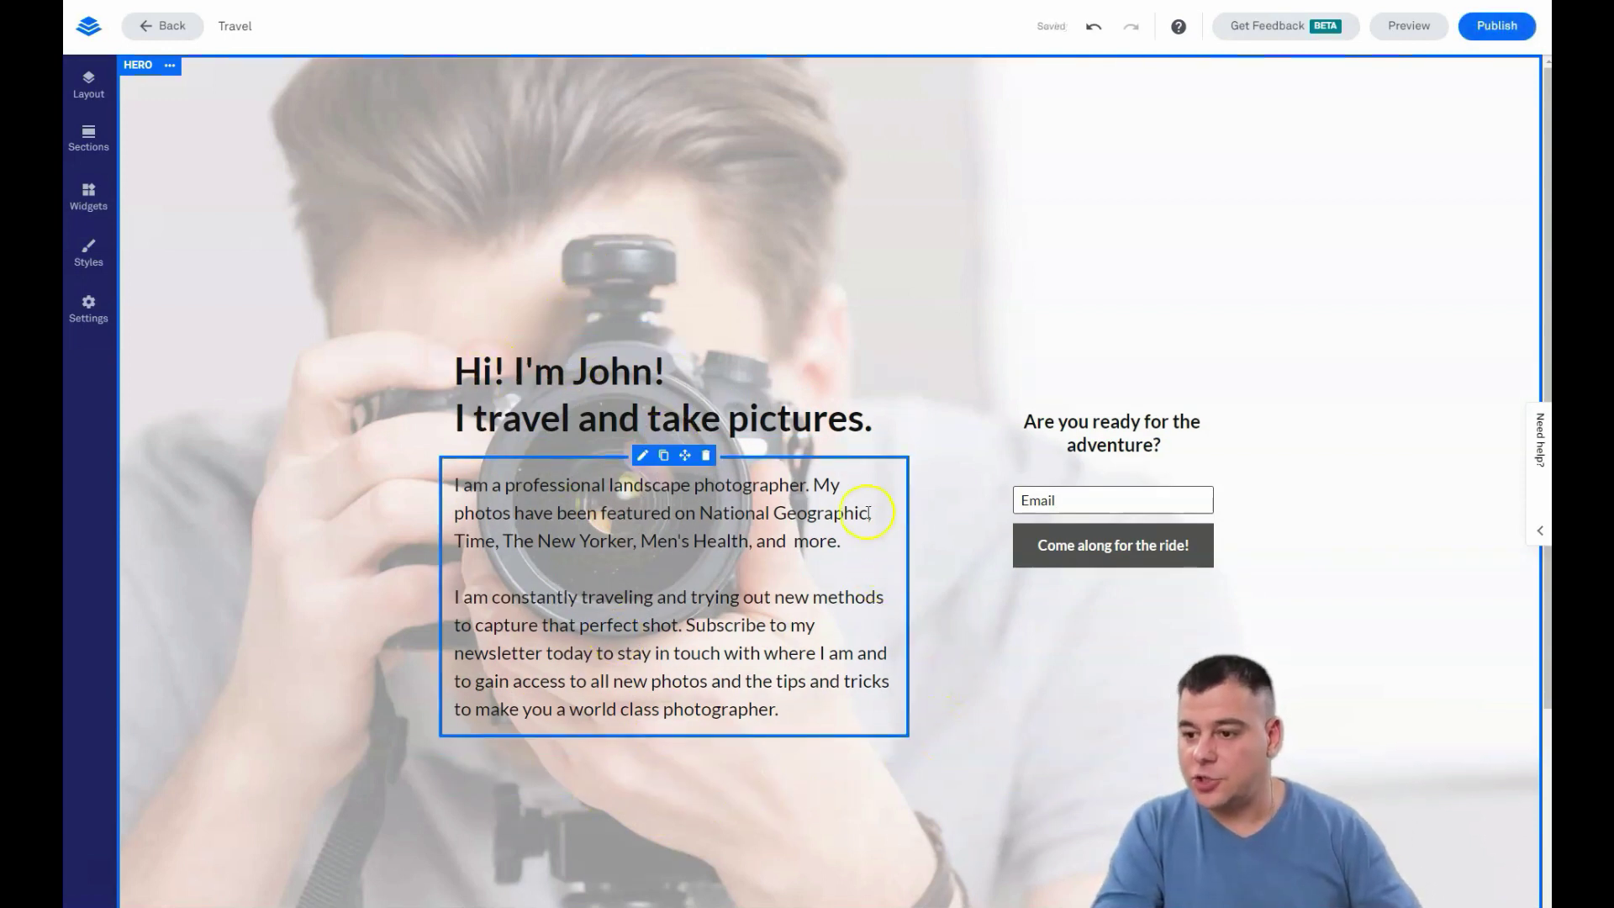
left_click(89, 199)
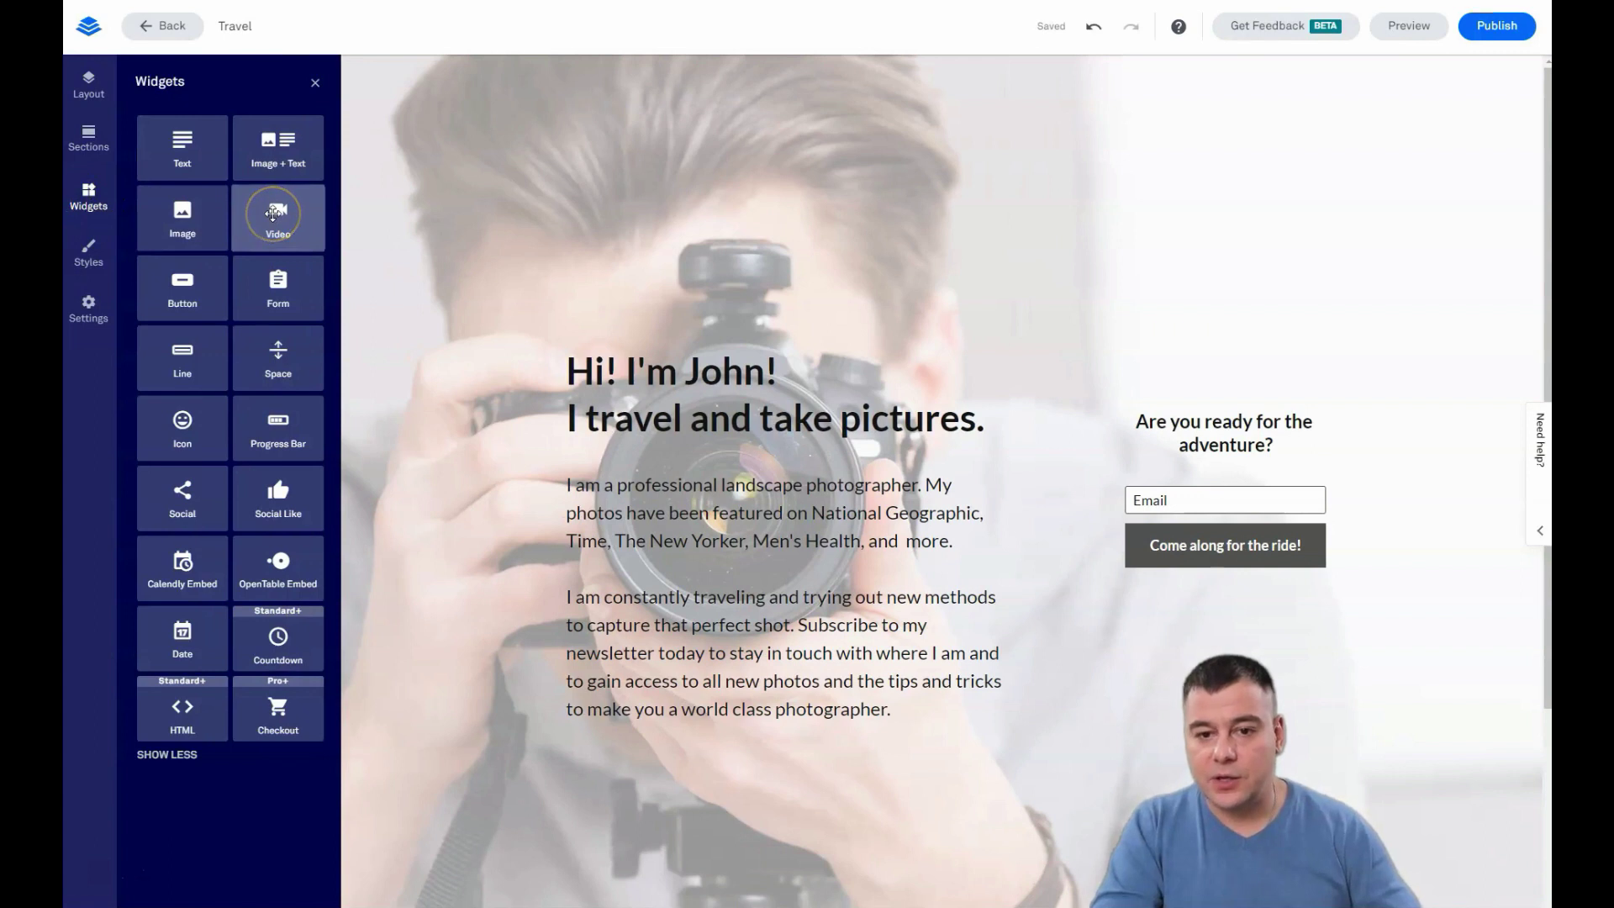
left_click_drag(273, 213, 749, 316)
left_click(982, 373)
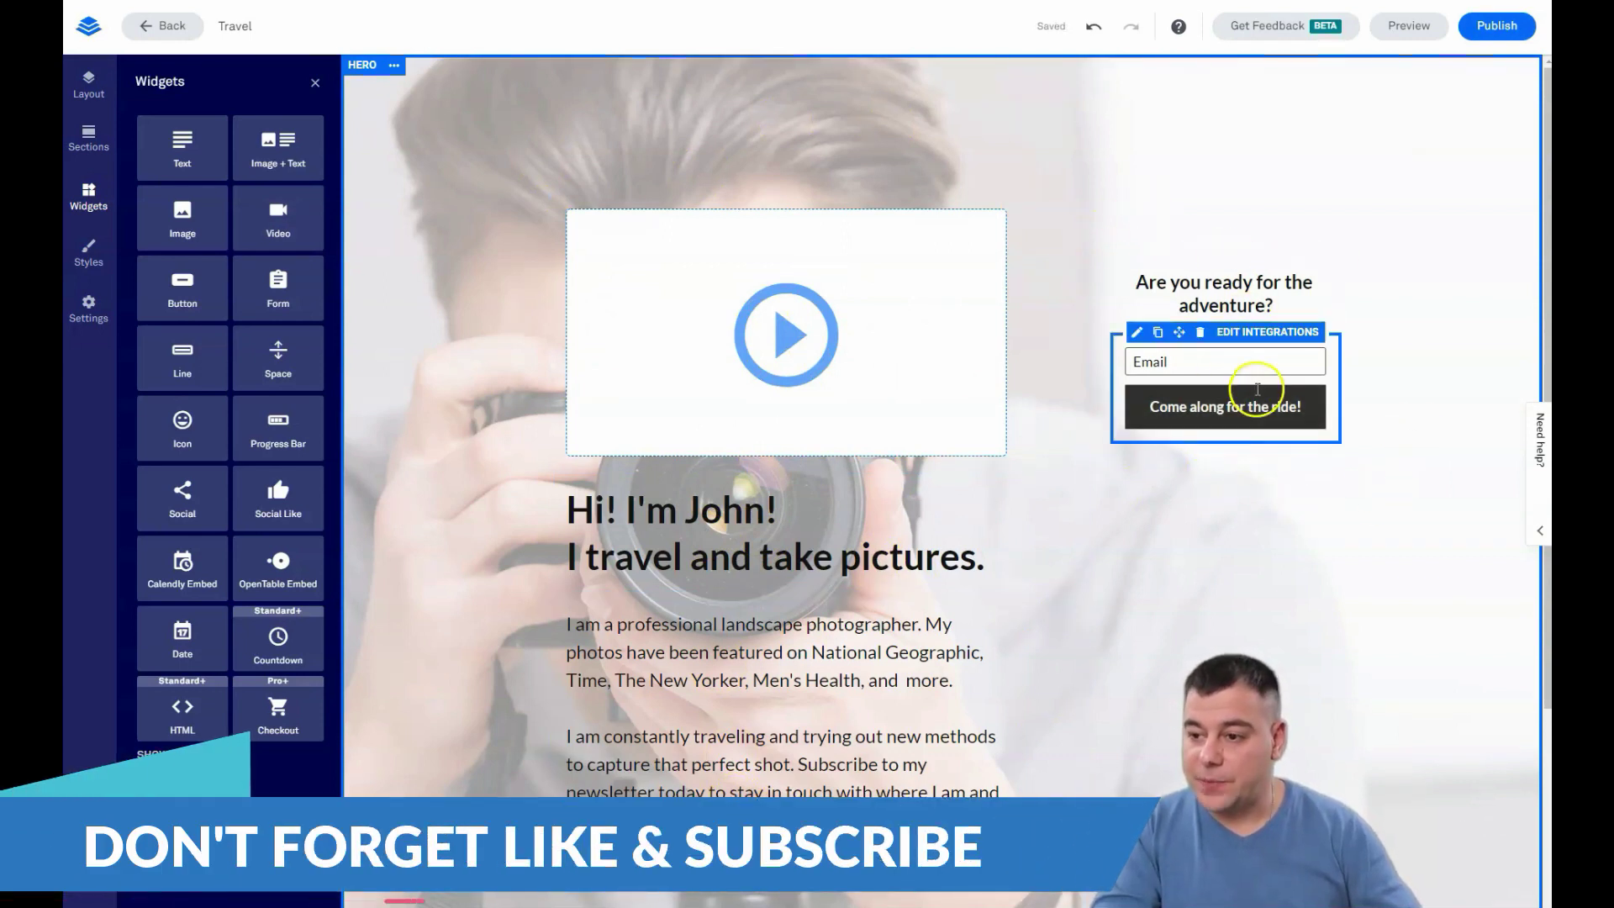
Step: Browse the More Services integration catalogue, then keep Lead Notifications as the form's integration
left_click(1257, 336)
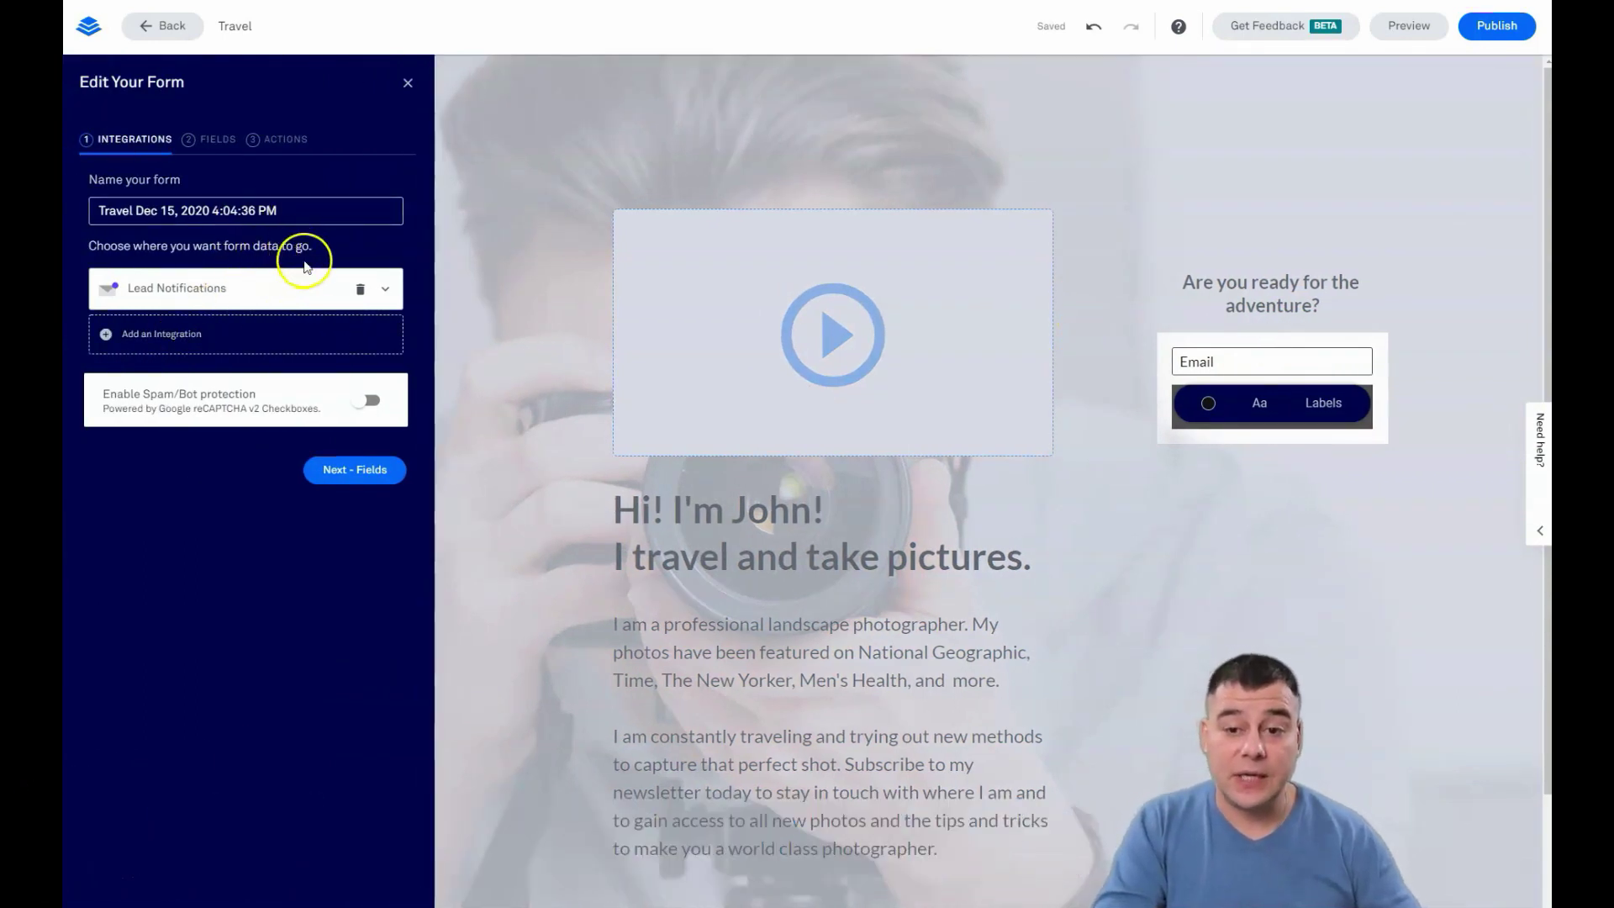
left_click(183, 333)
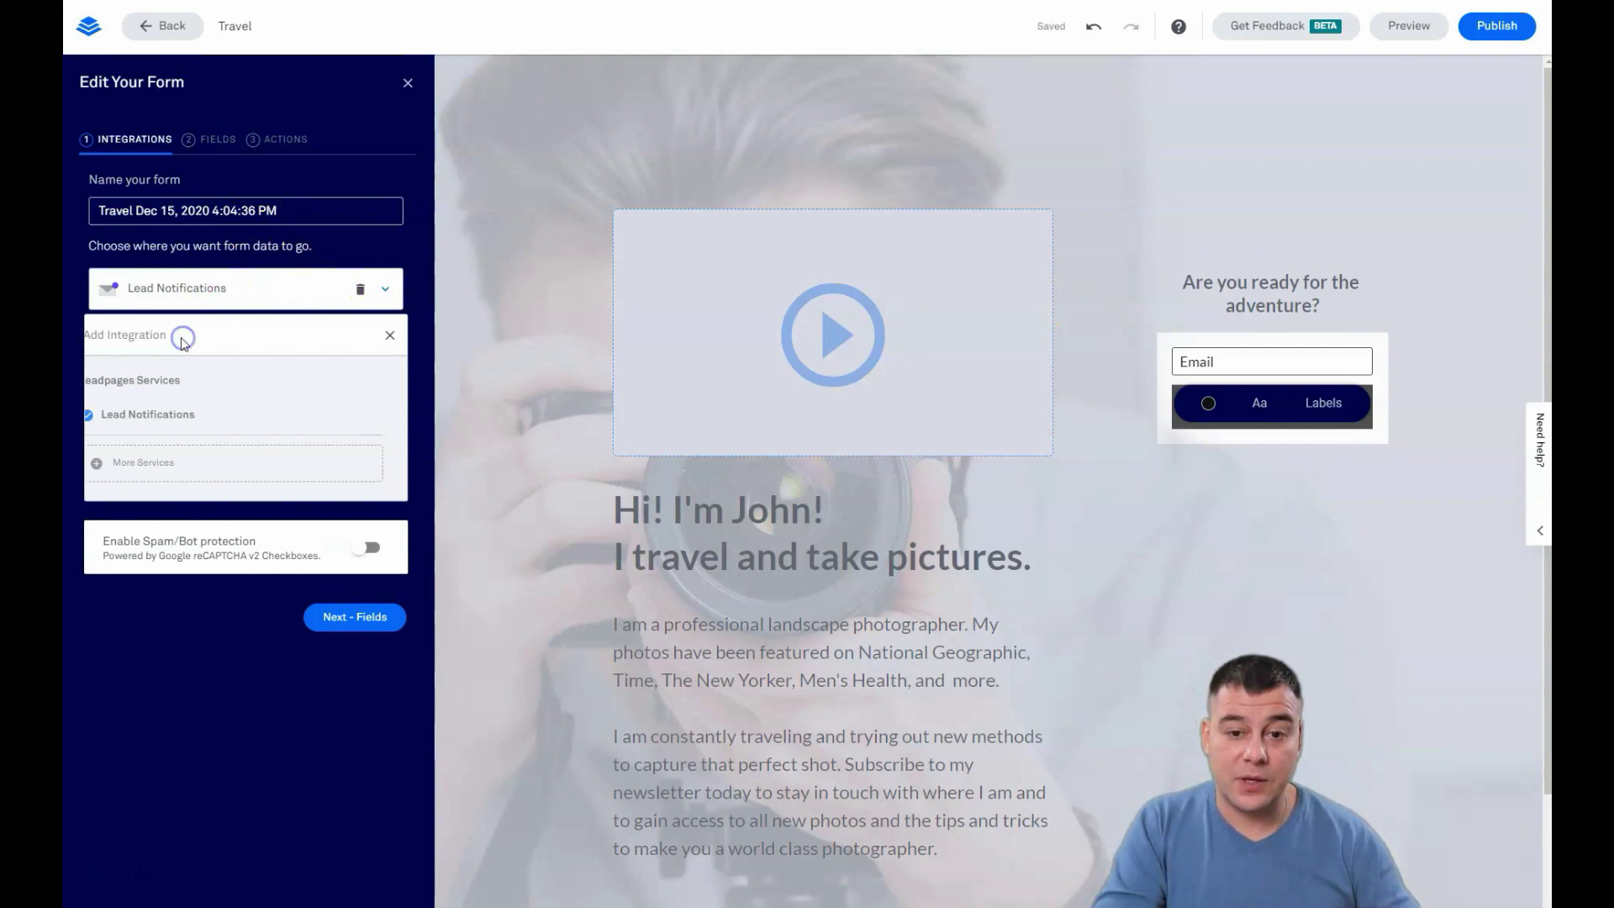
left_click(137, 465)
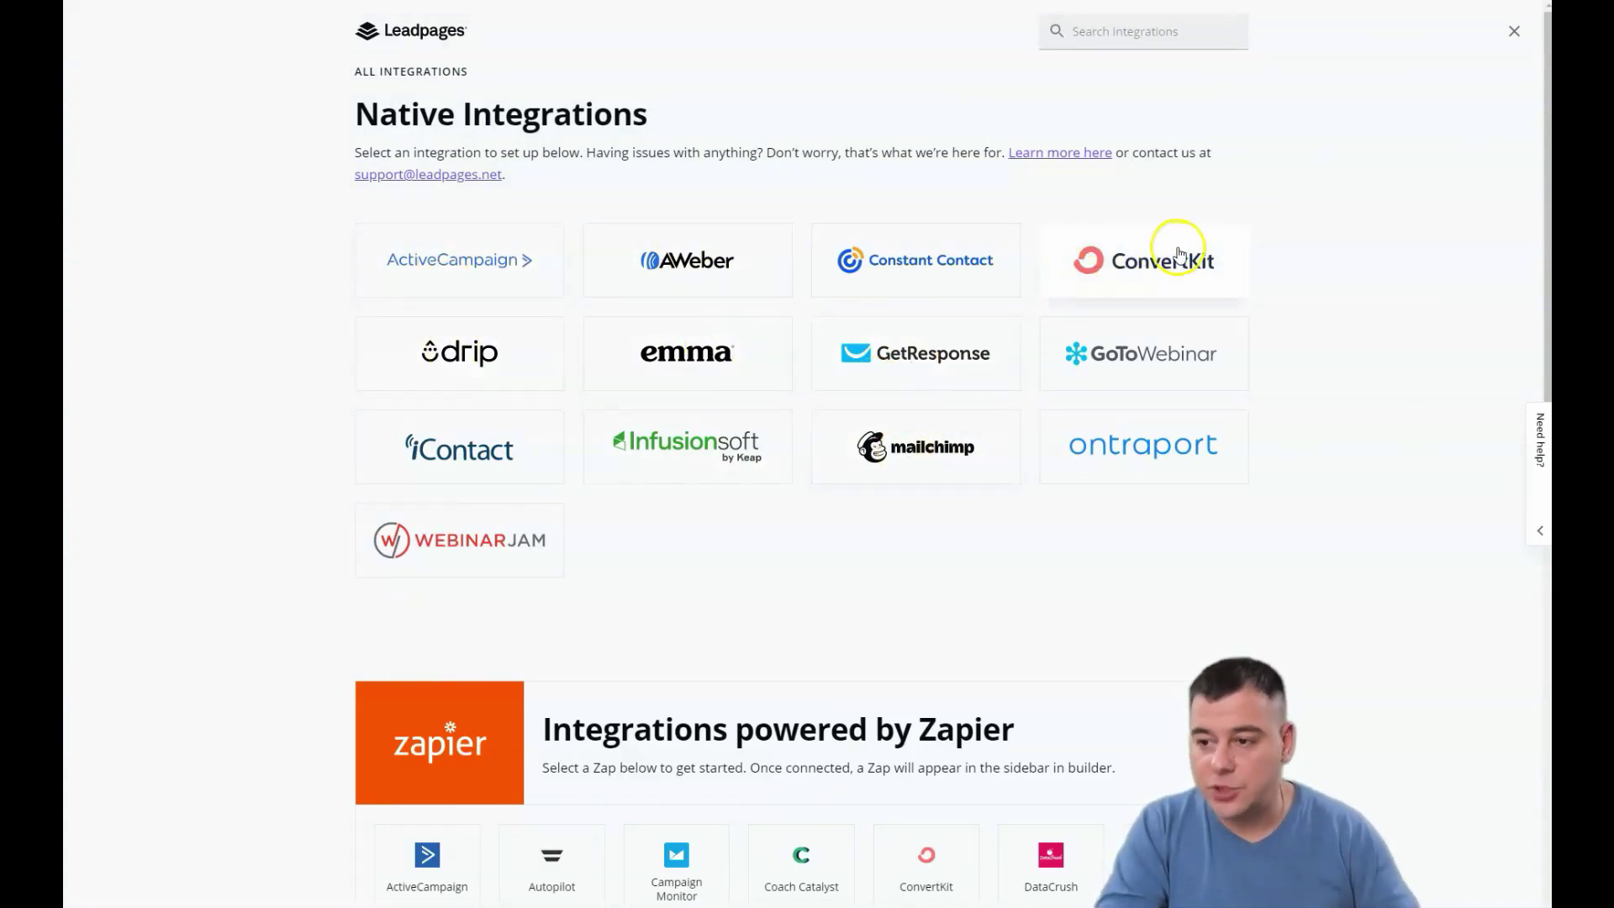
scroll(822, 407, "down", 4)
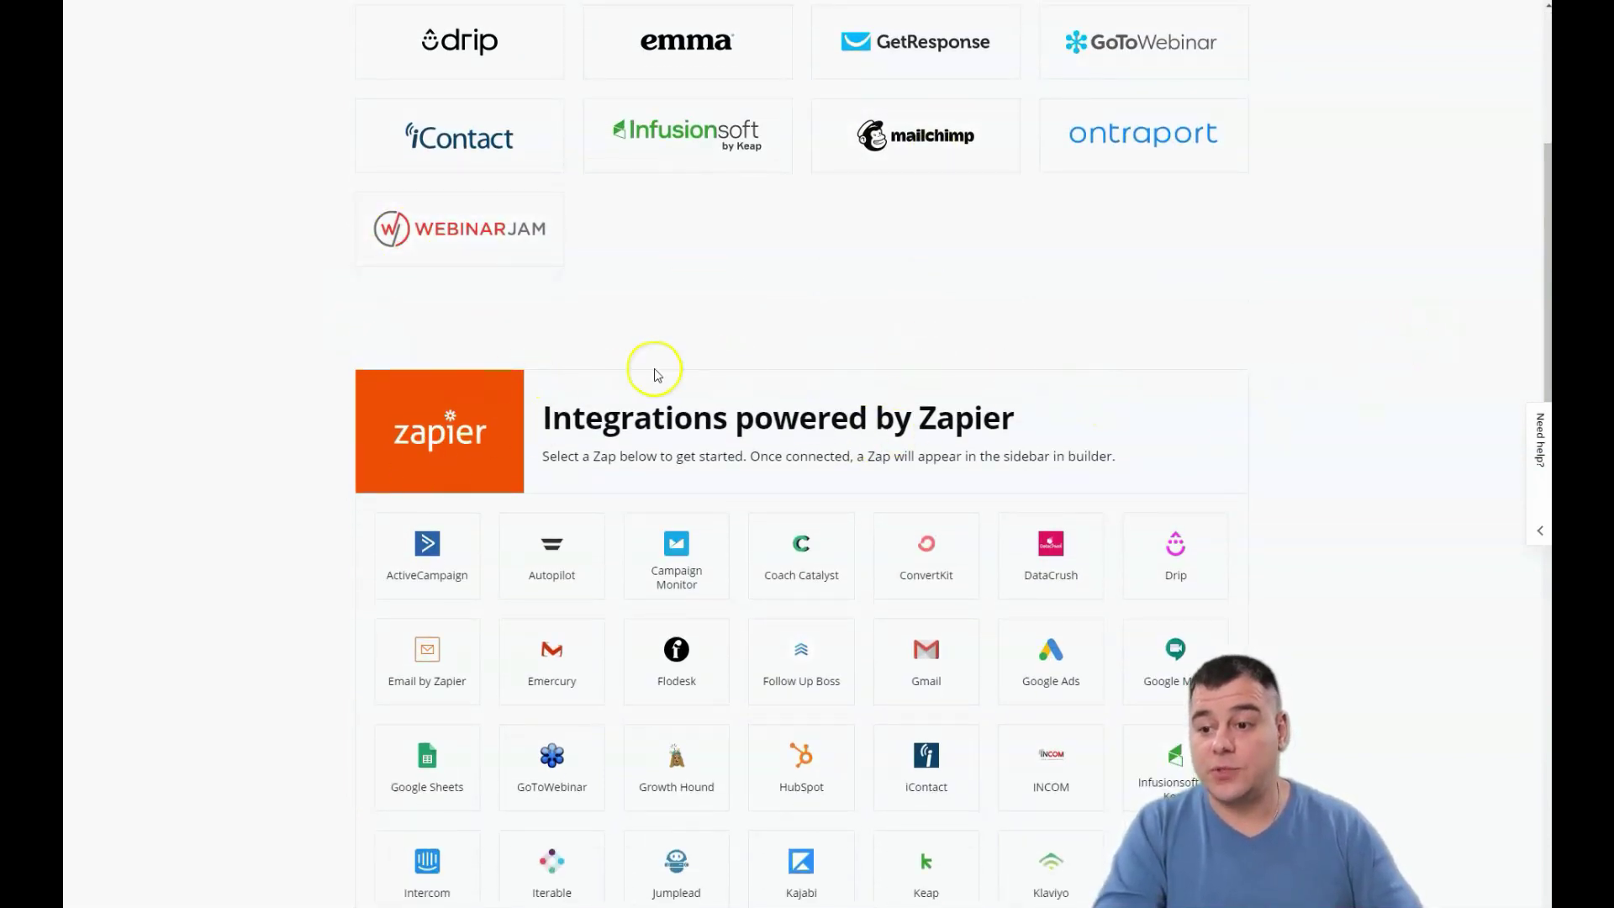
scroll(702, 429, "down", 1)
scroll(948, 540, "down", 4)
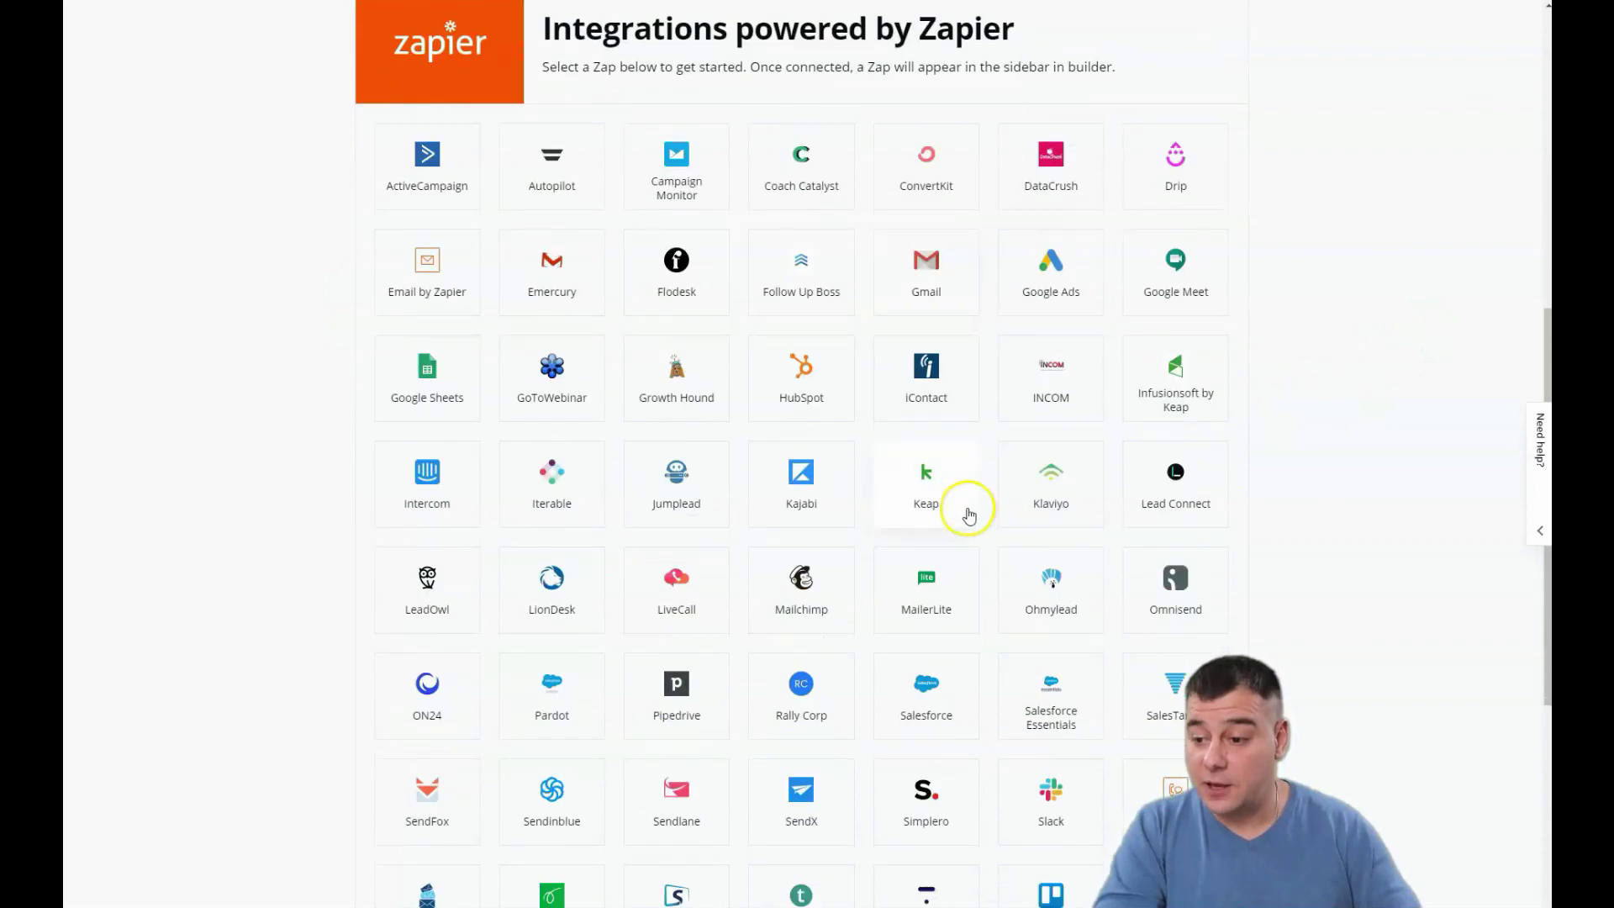
scroll(642, 642, "down", 3)
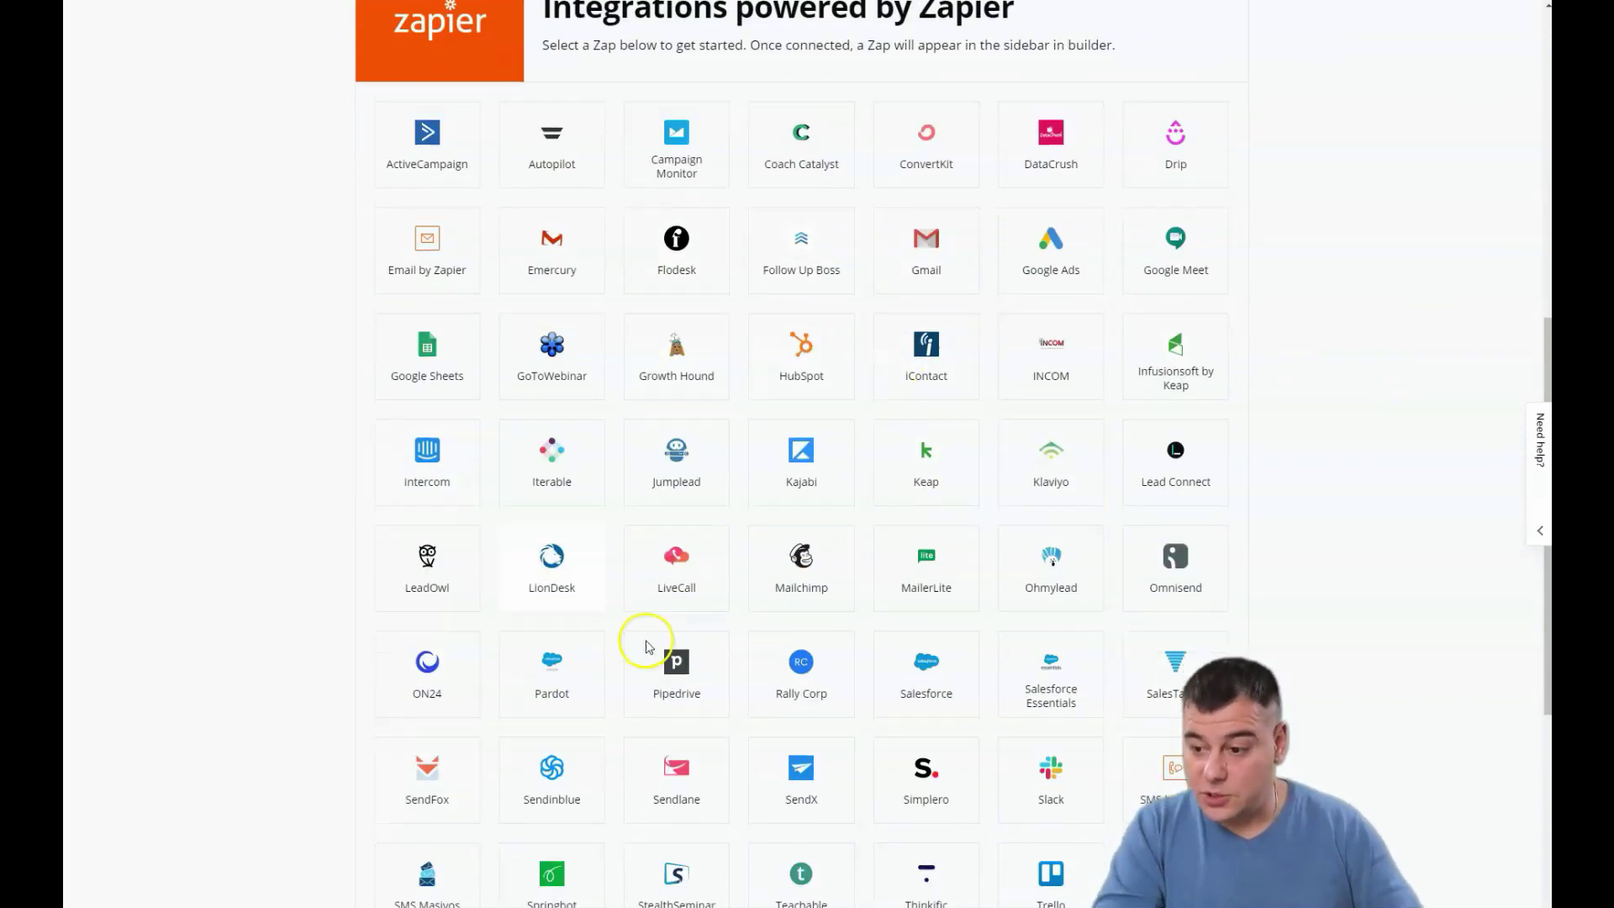
scroll(754, 525, "up", 10)
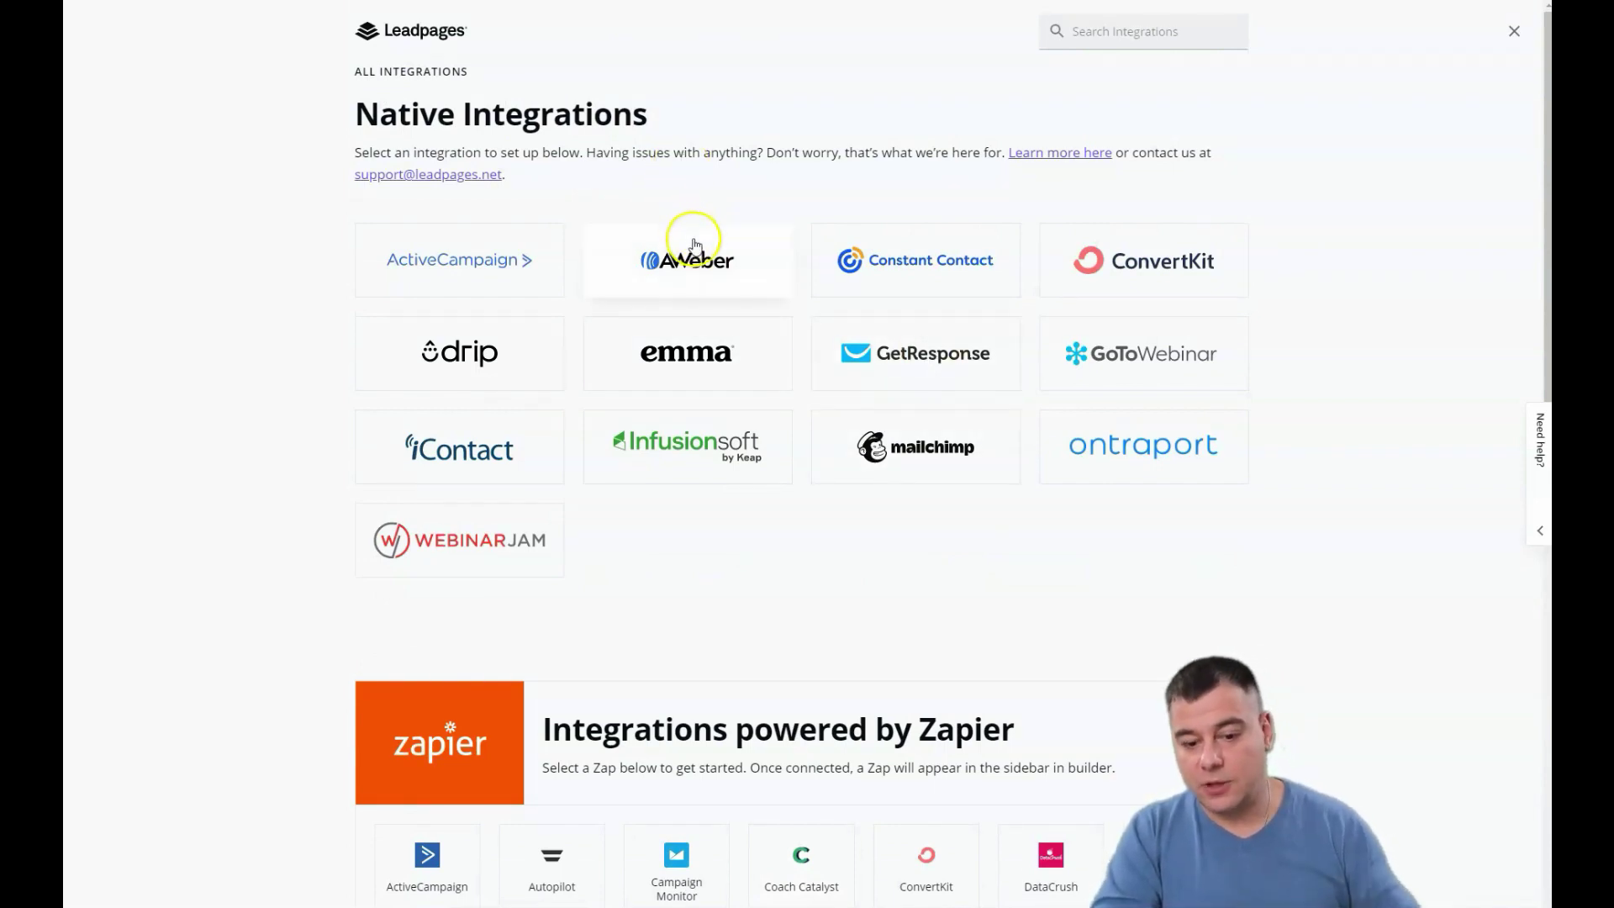
left_click(1514, 32)
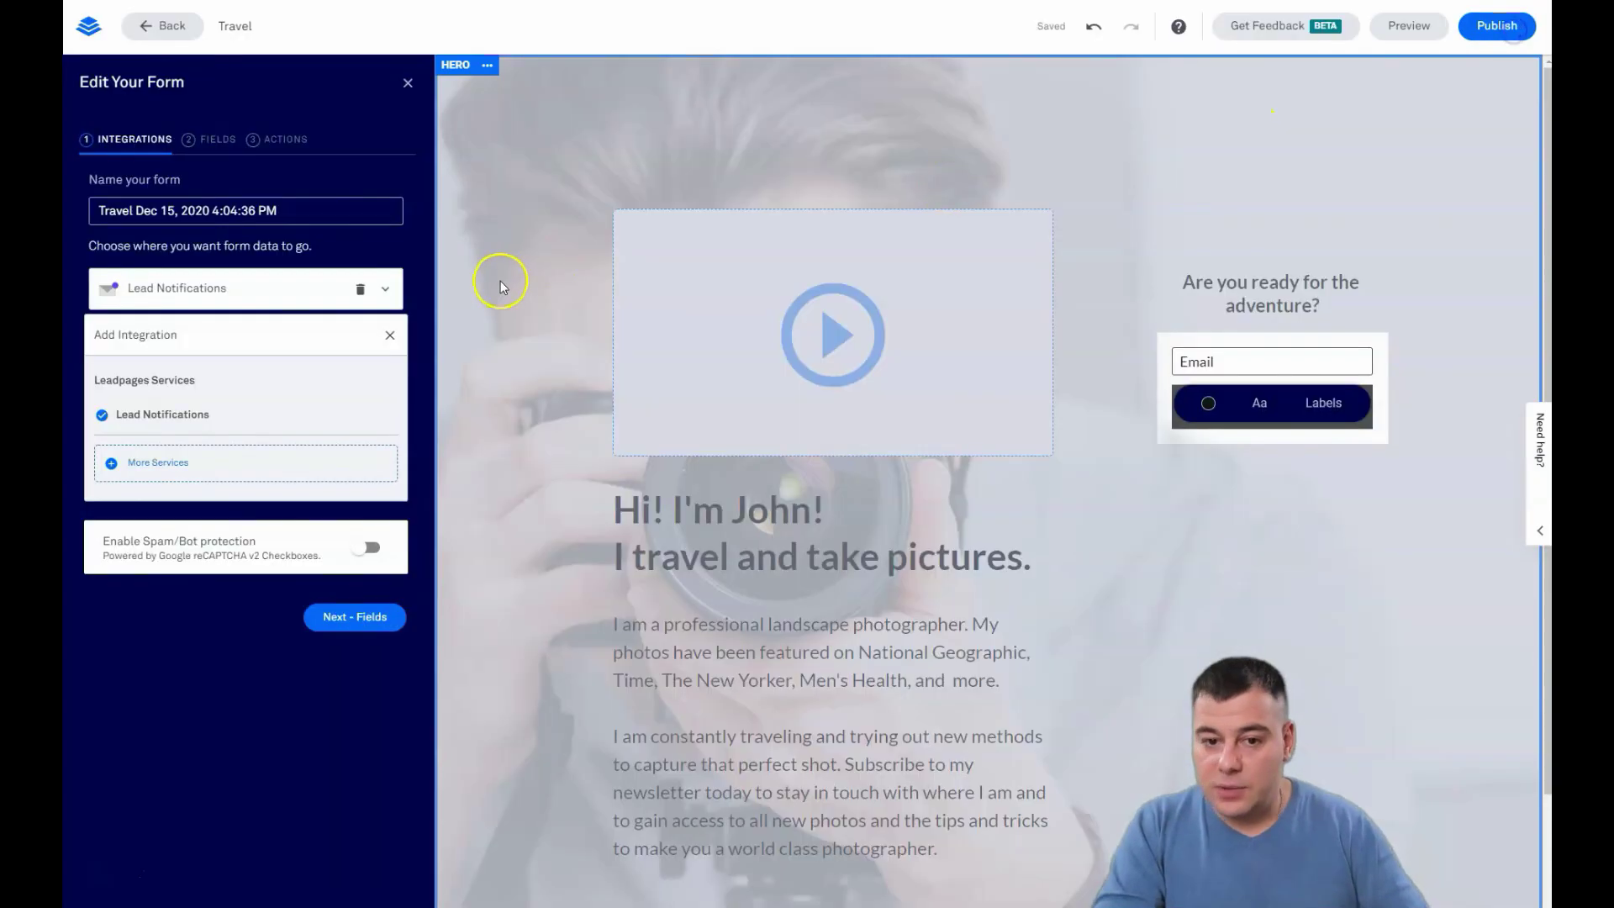
left_click(192, 294)
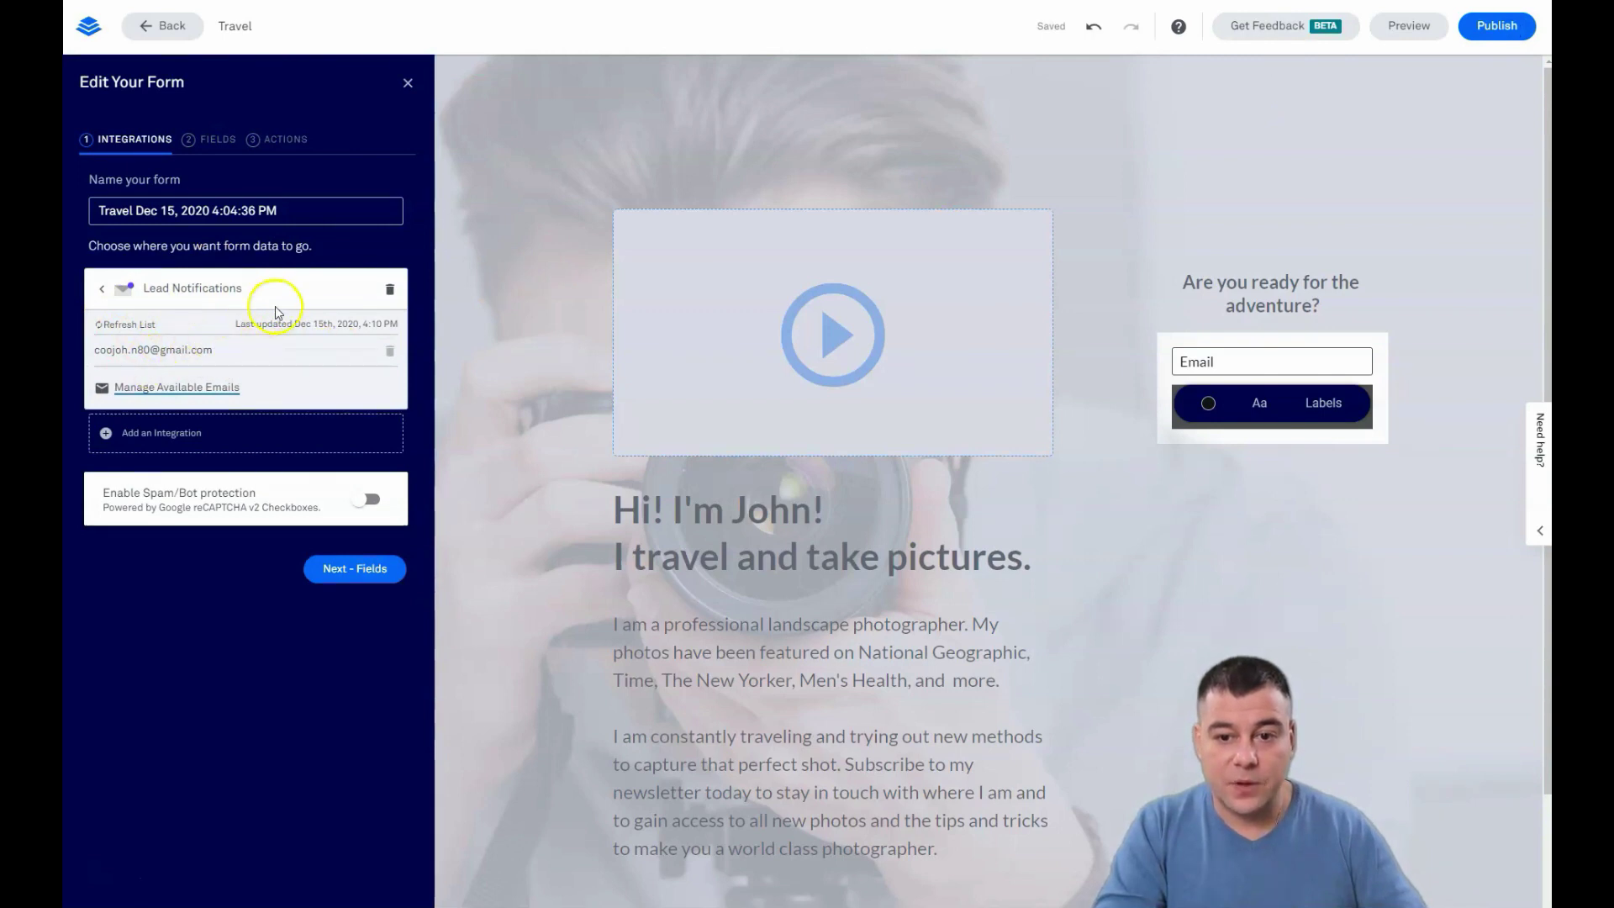
left_click(101, 289)
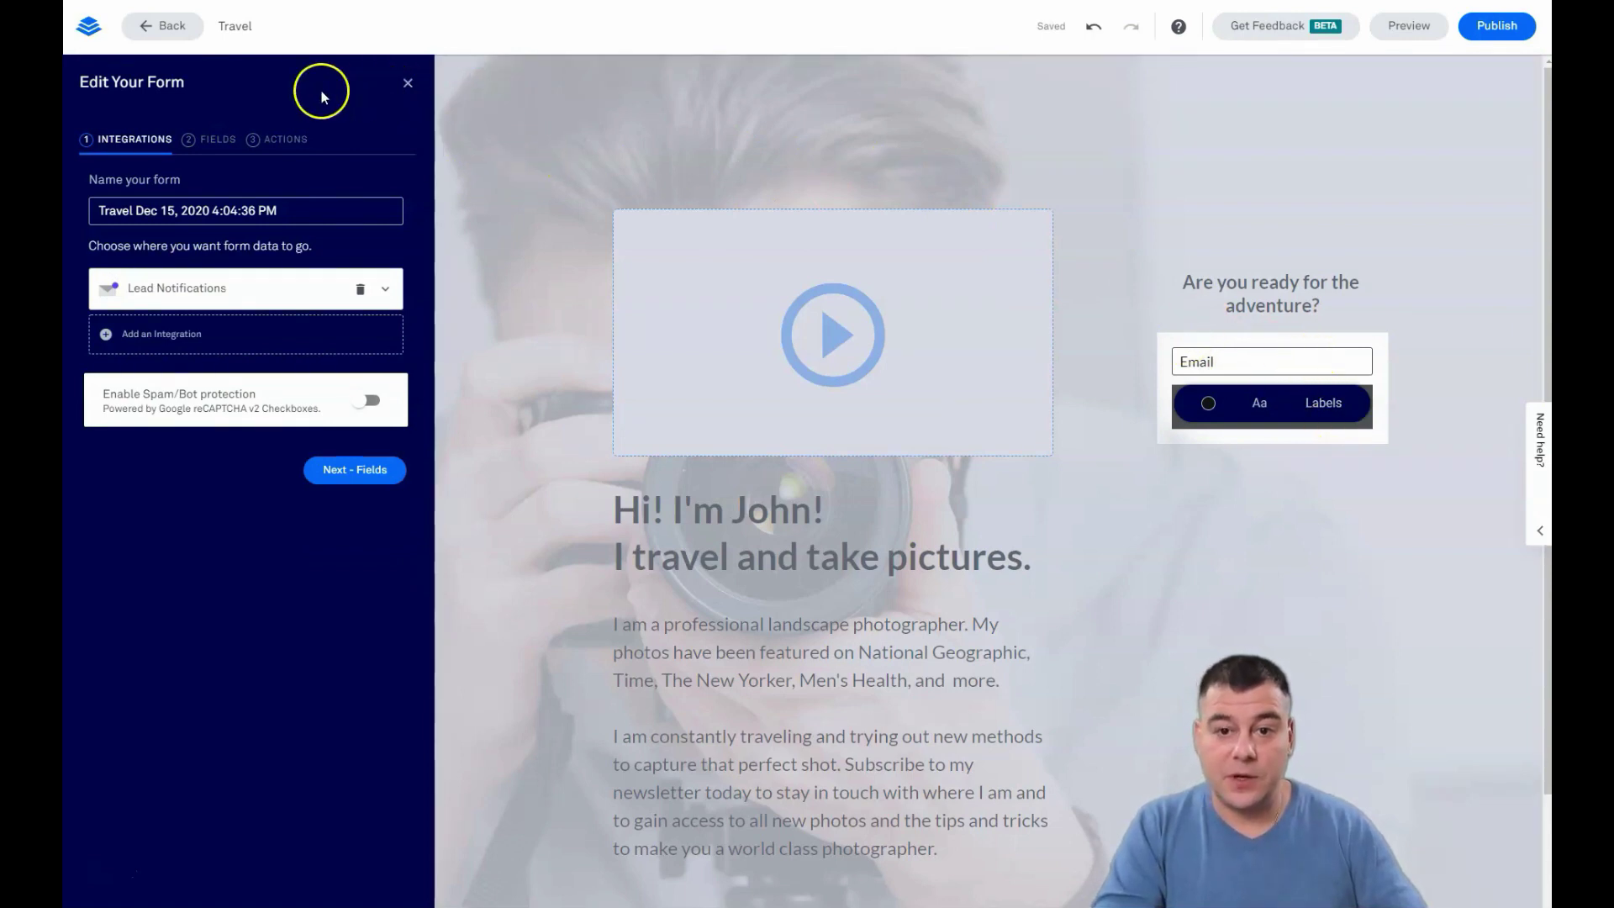
Step: Add a First Name field to the signup form and adjust its order relative to Email
left_click(206, 143)
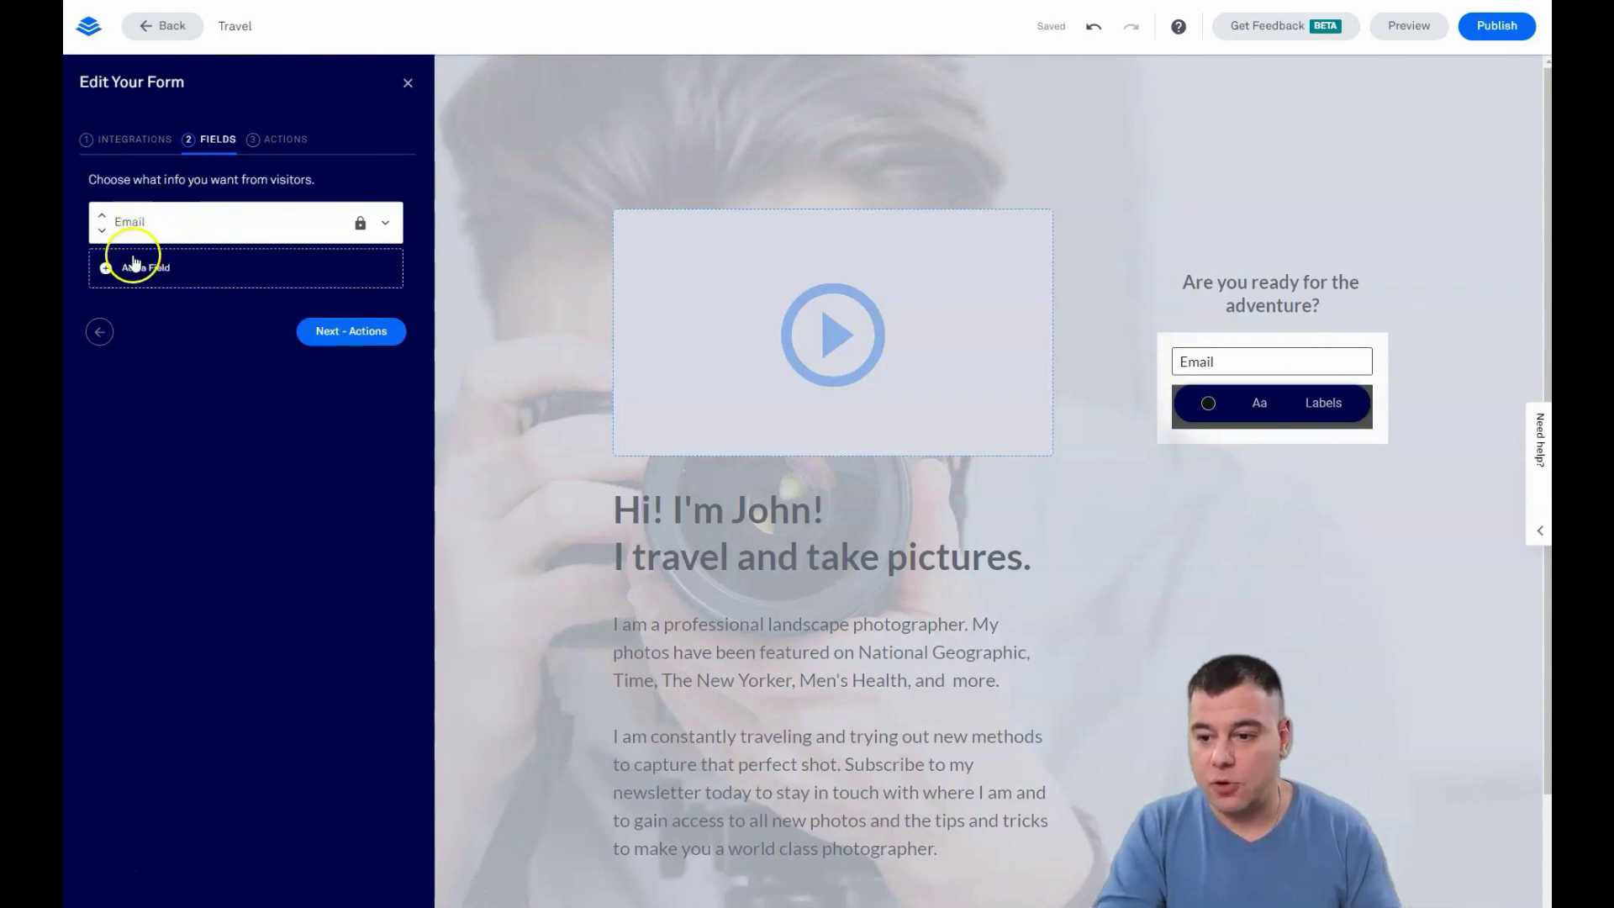
left_click(105, 268)
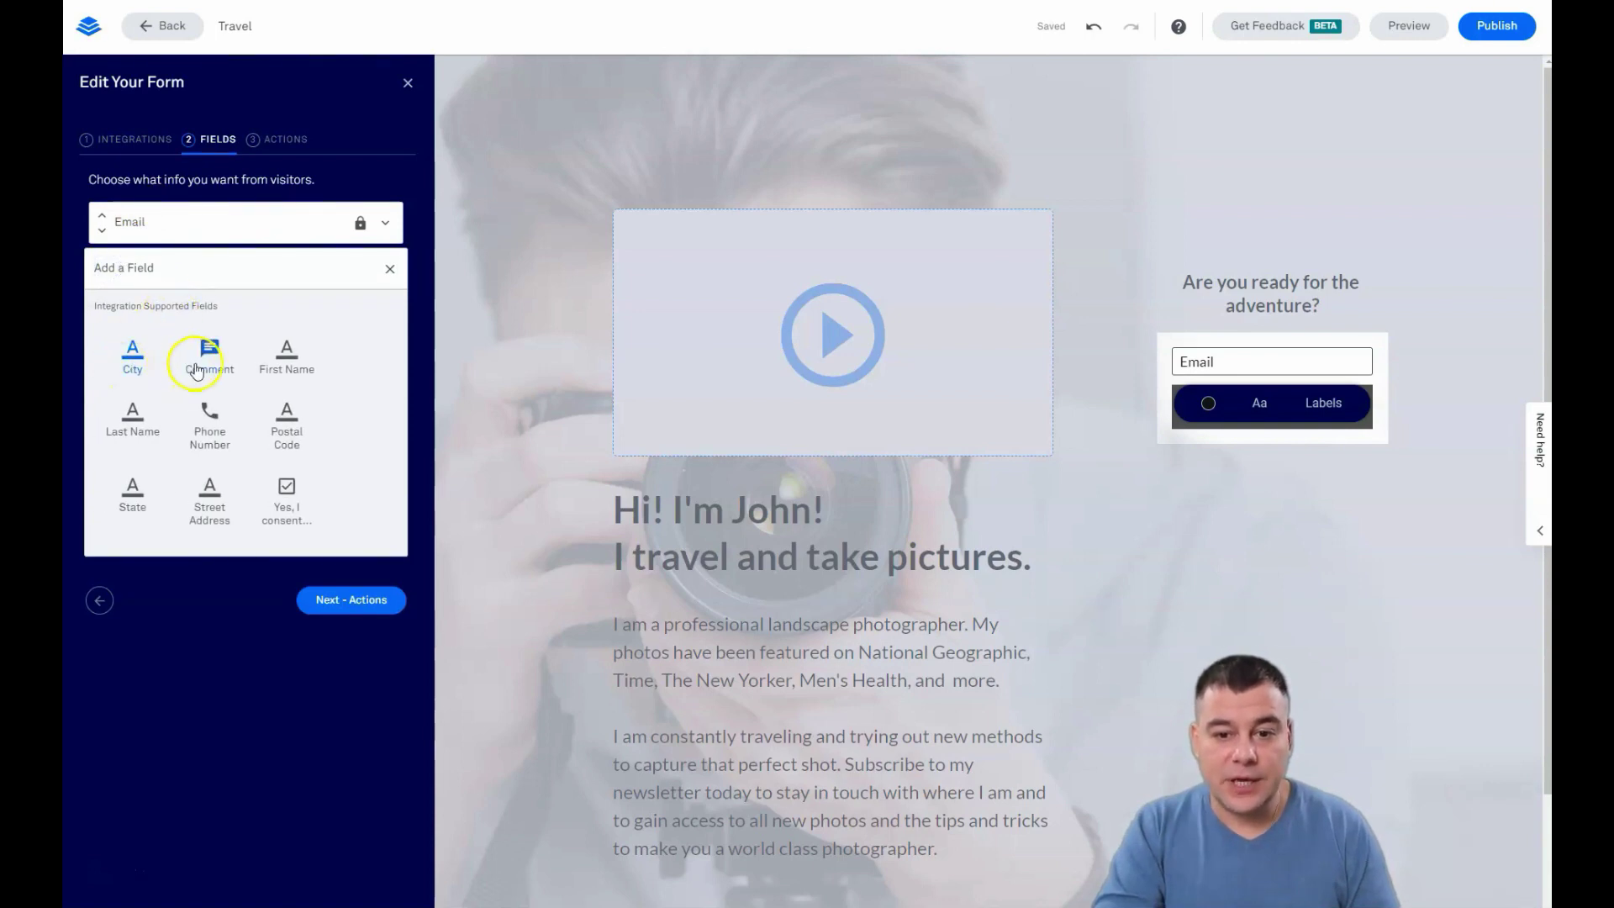
left_click(288, 360)
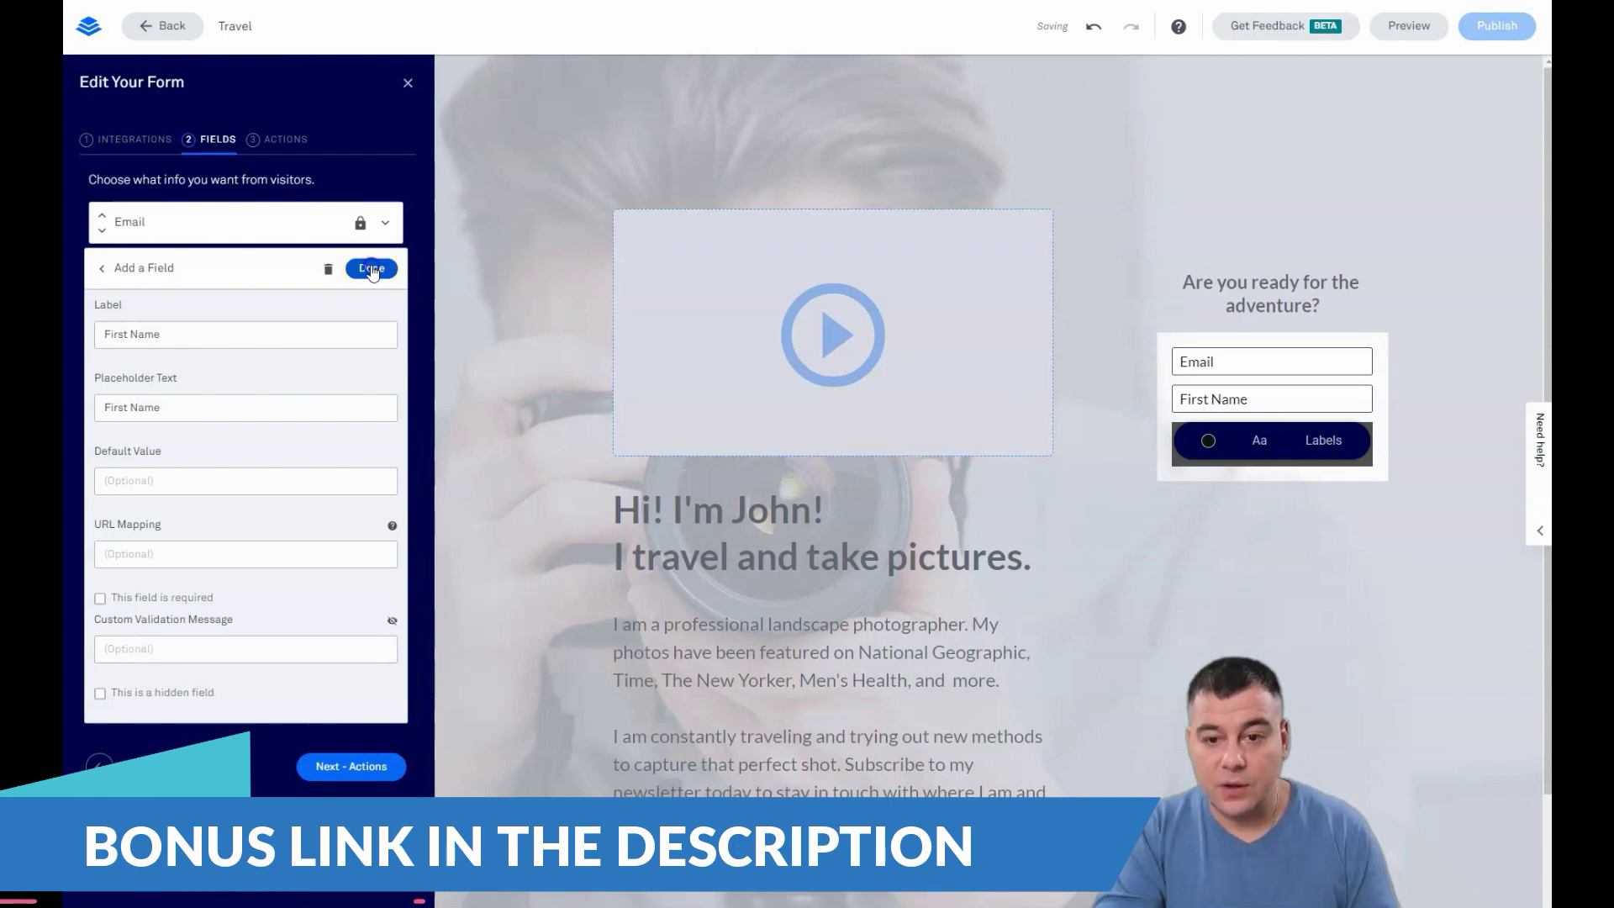
left_click(372, 271)
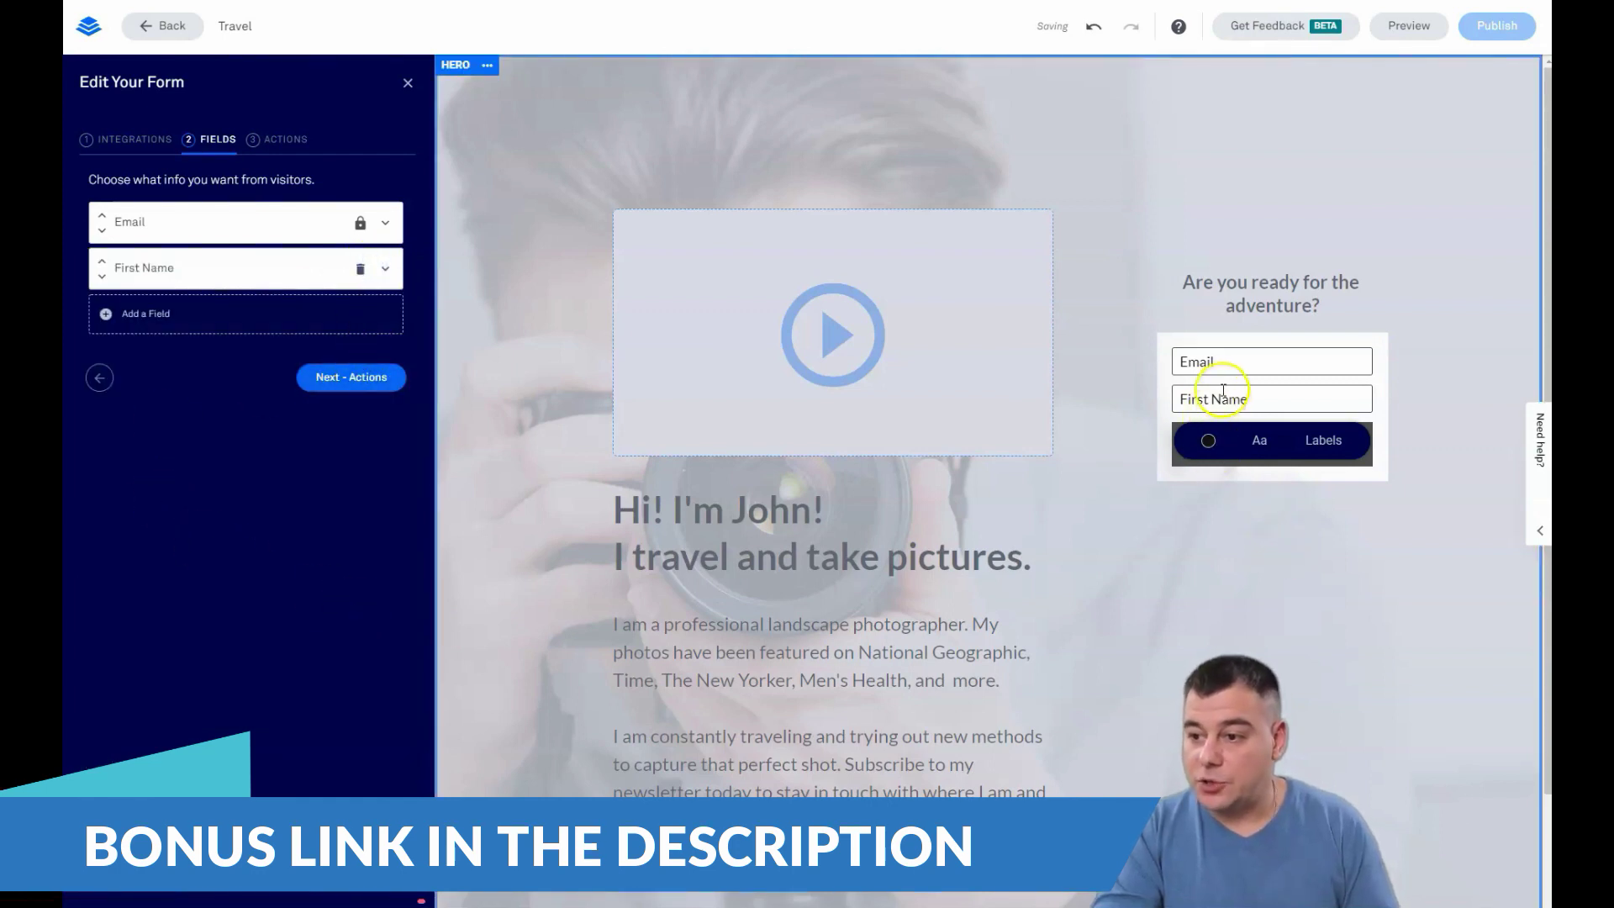
left_click(102, 260)
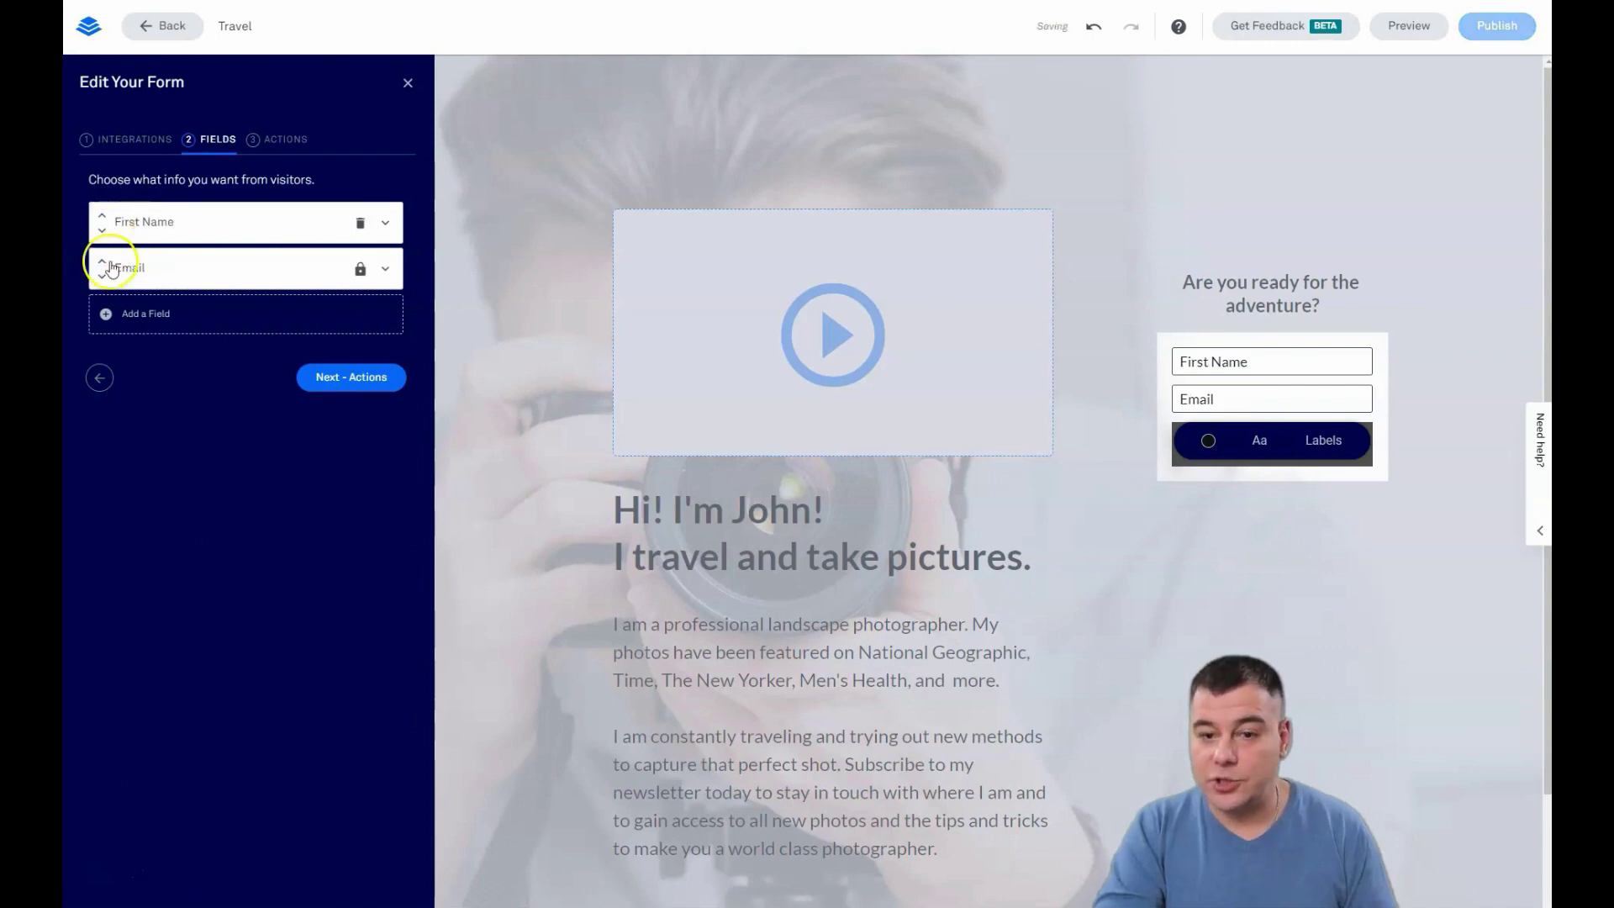
left_click(102, 260)
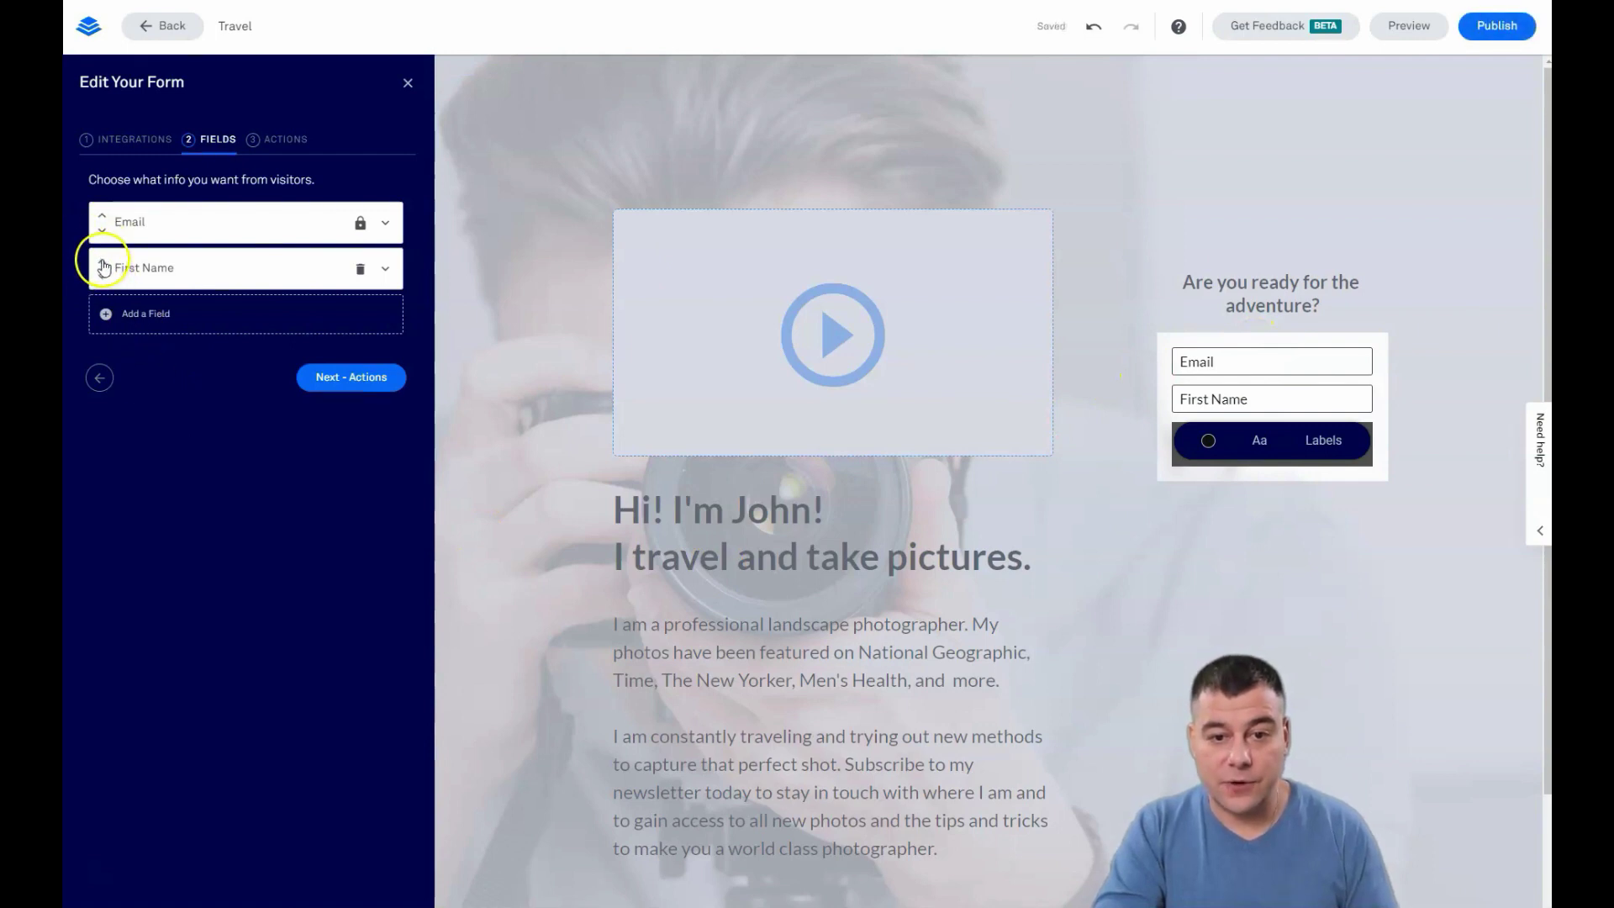
left_click(103, 263)
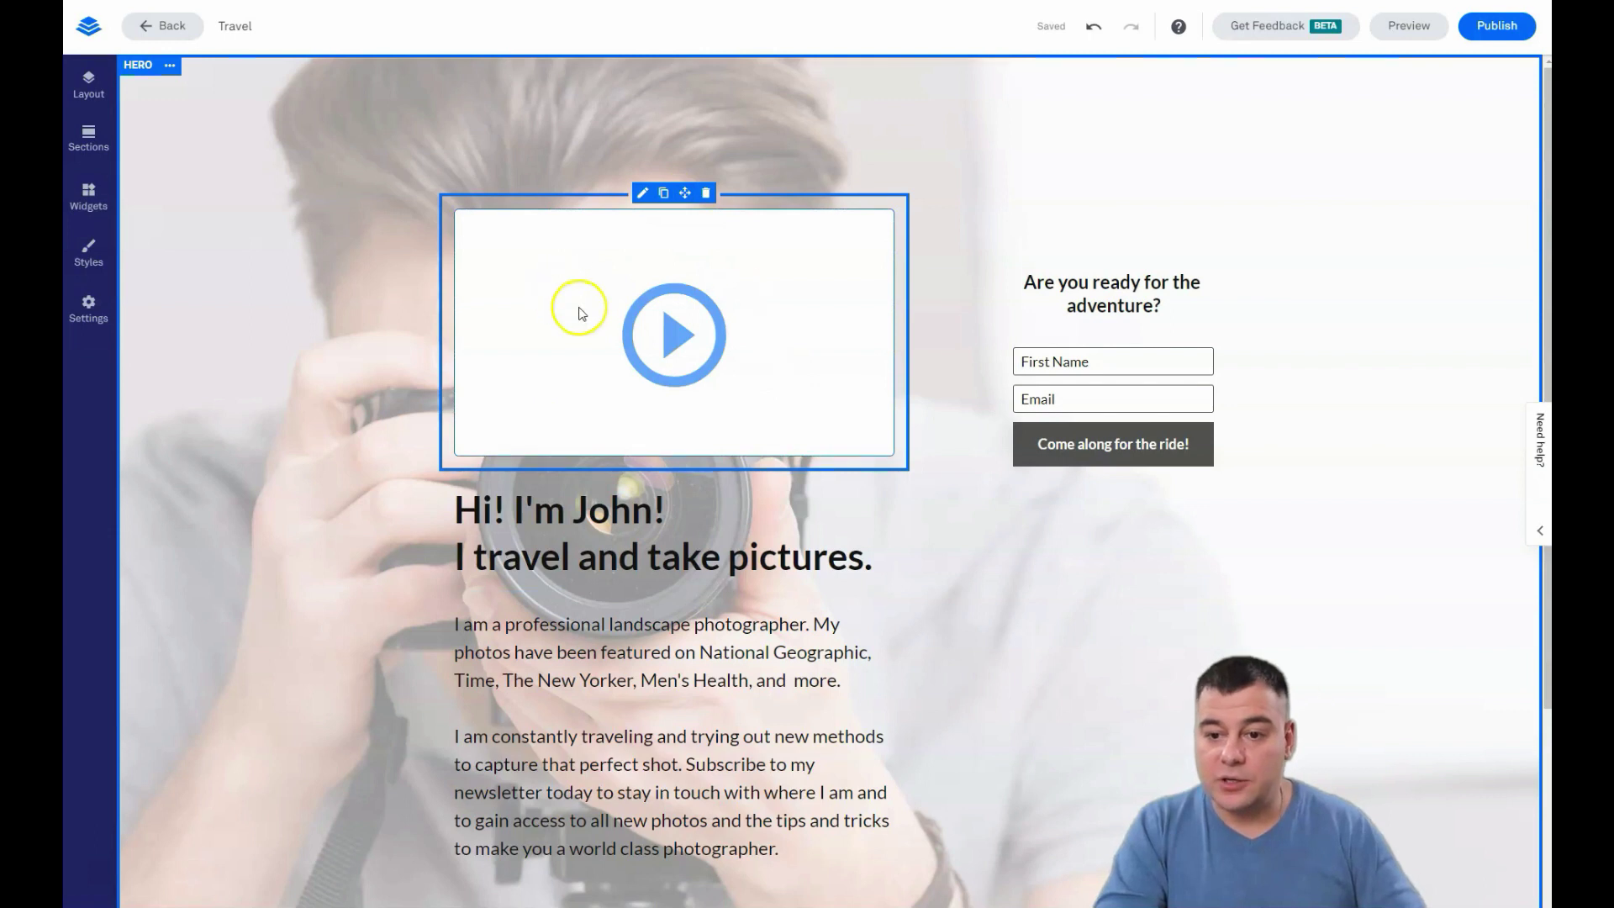
Step: Delete the video placeholder from the hero, dismissing its empty Embed dialog first
left_click(641, 194)
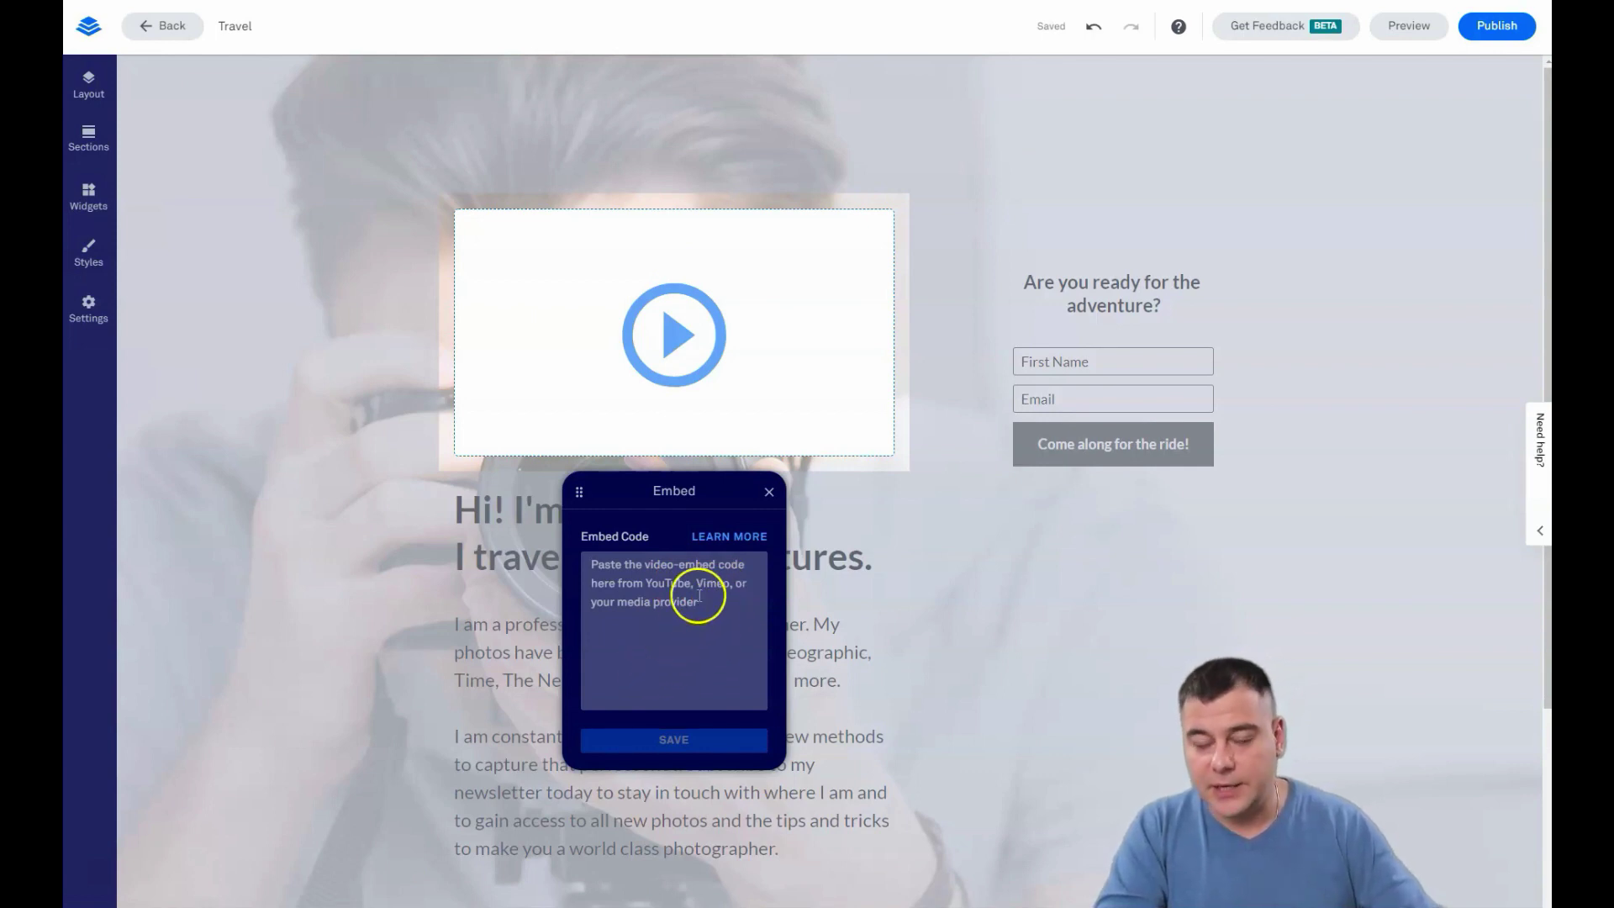
left_click(769, 499)
mouse_move(594, 385)
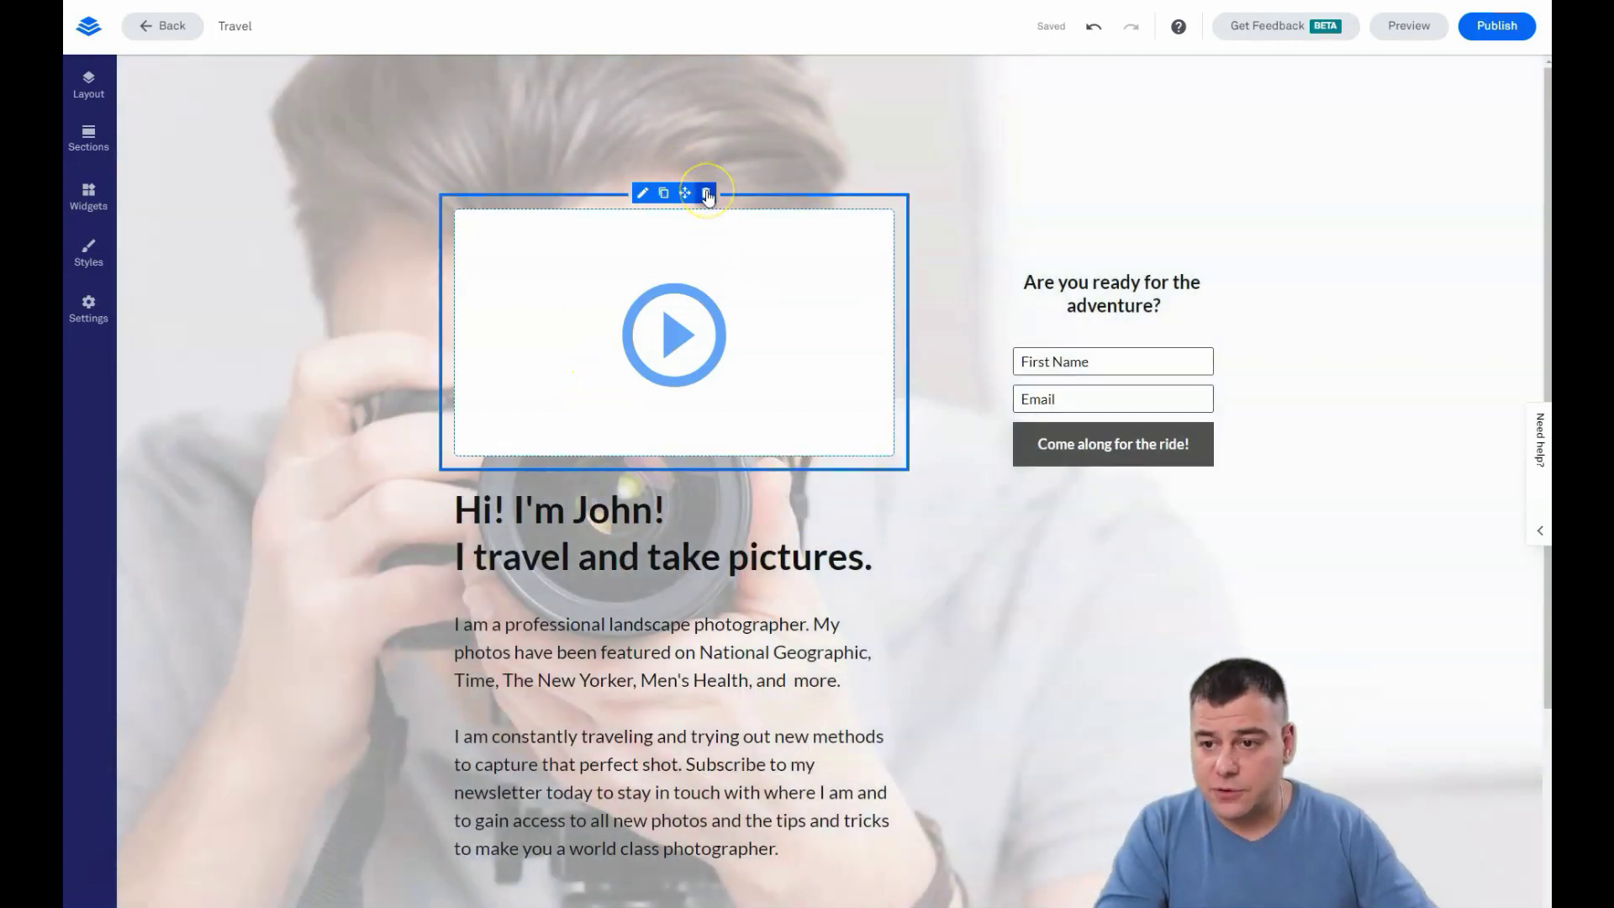
left_click(707, 193)
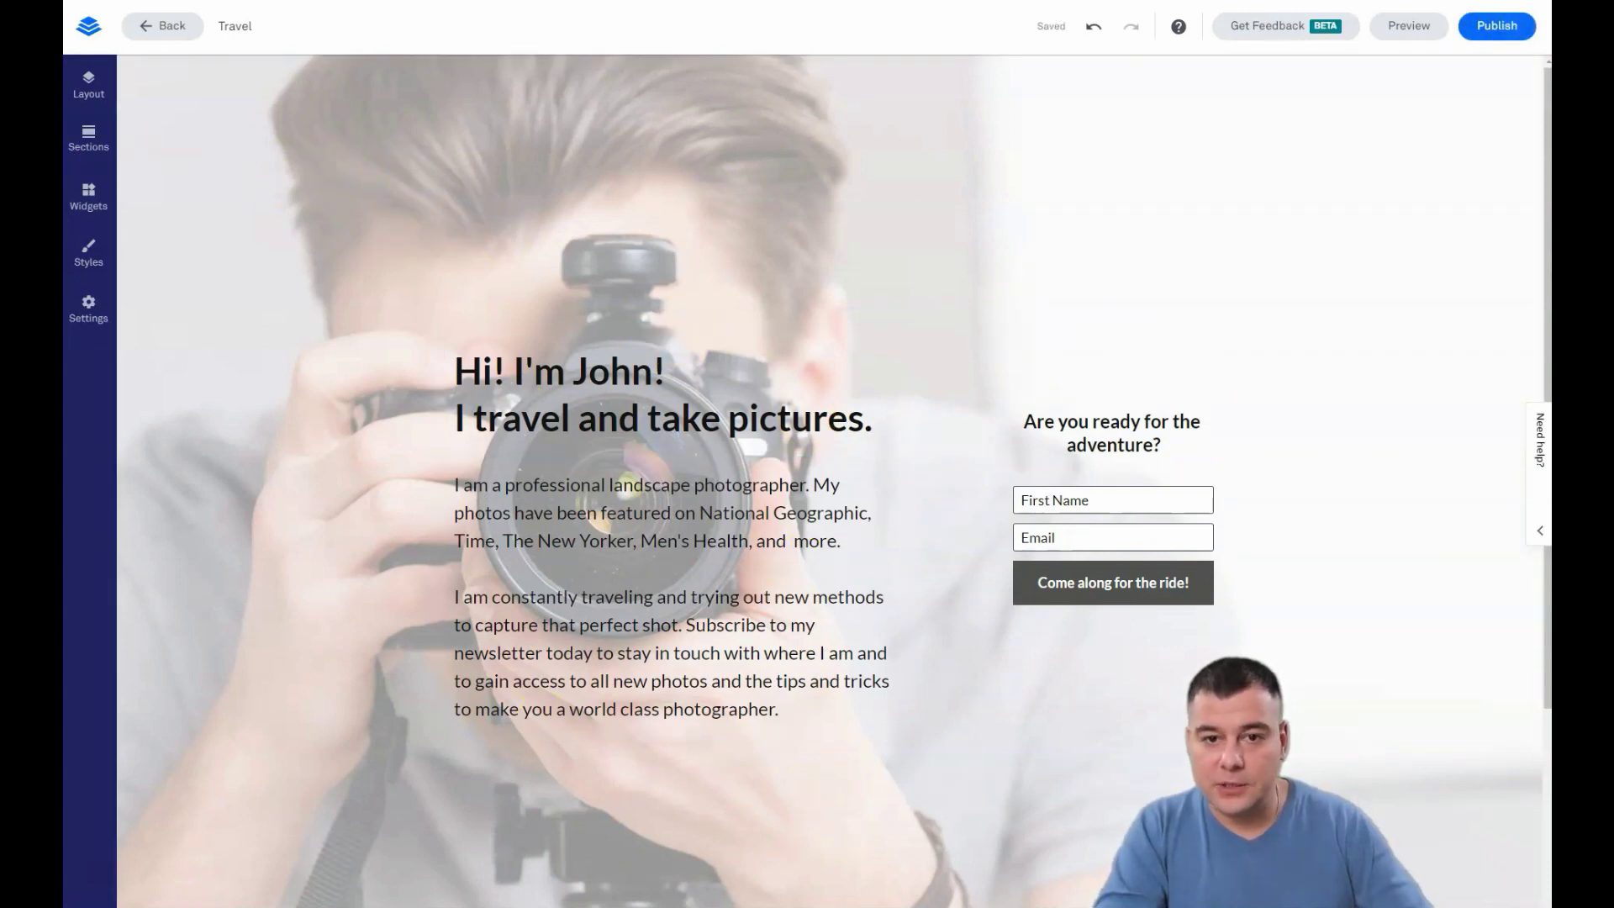
Step: Give the hero photo a custom colour overlay, trying dark grey at 50 opacity
left_click(169, 67)
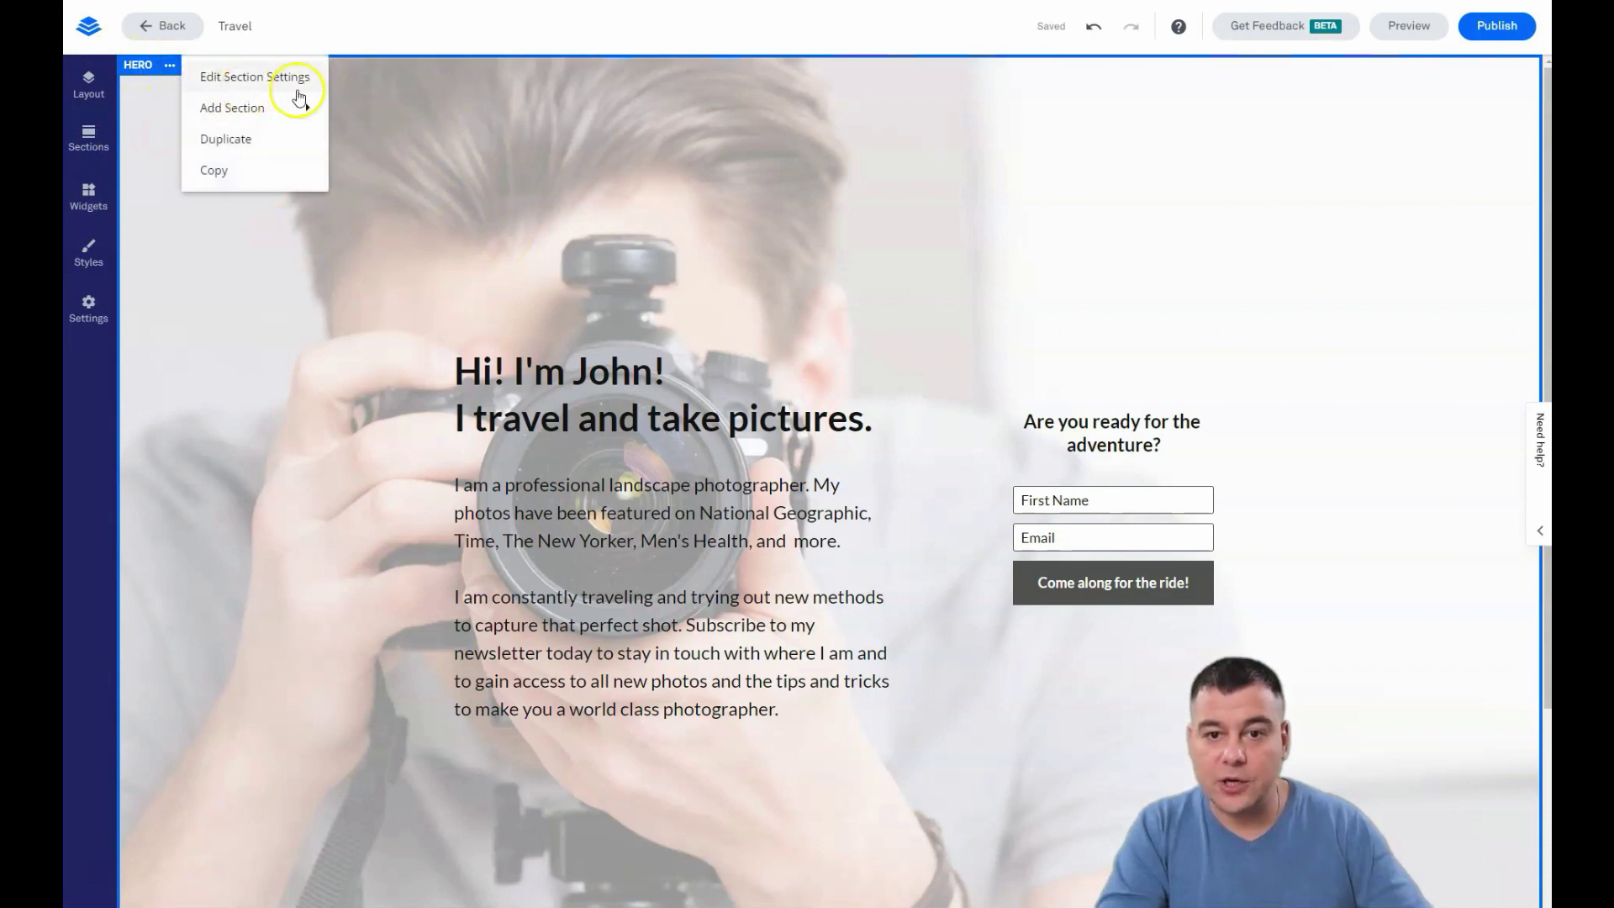
left_click(287, 77)
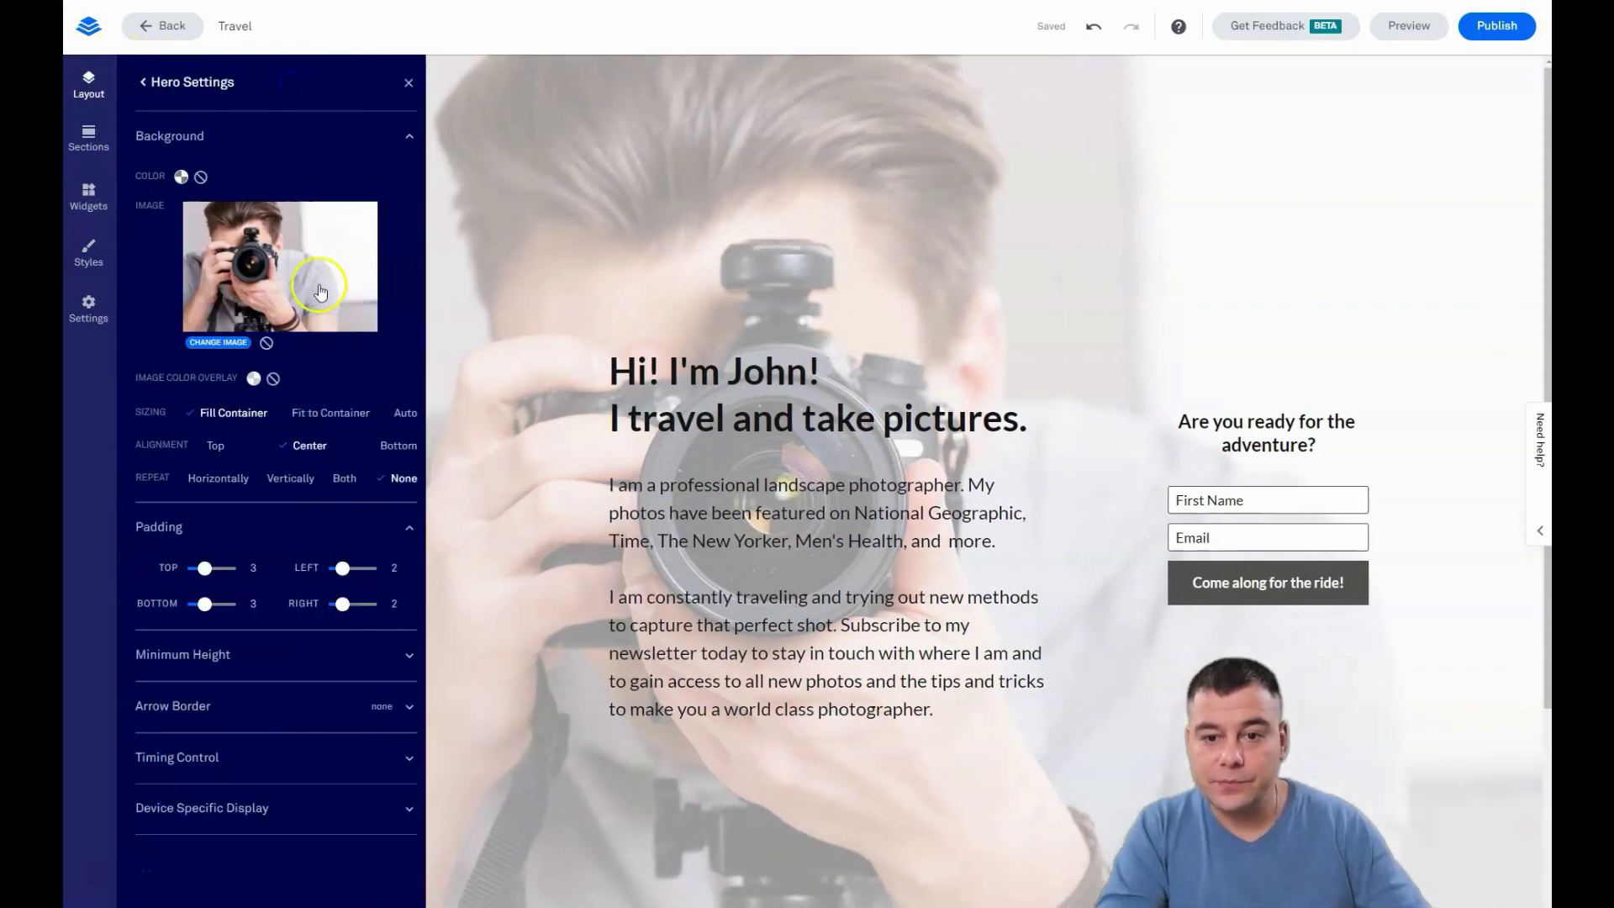
left_click(254, 379)
left_click(264, 497)
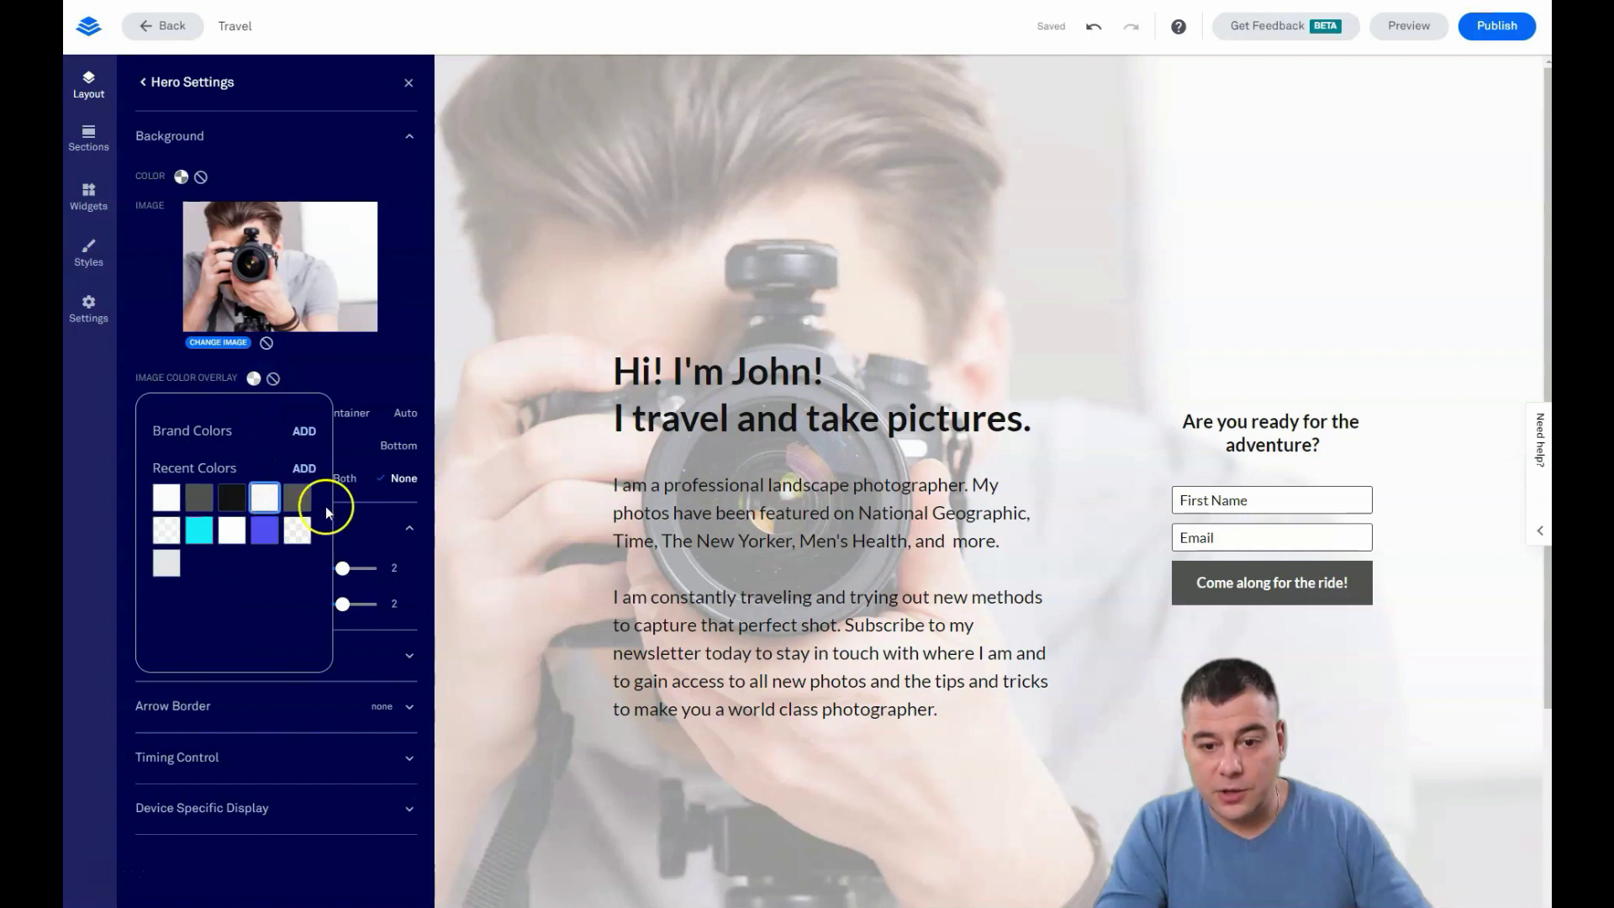
left_click(304, 468)
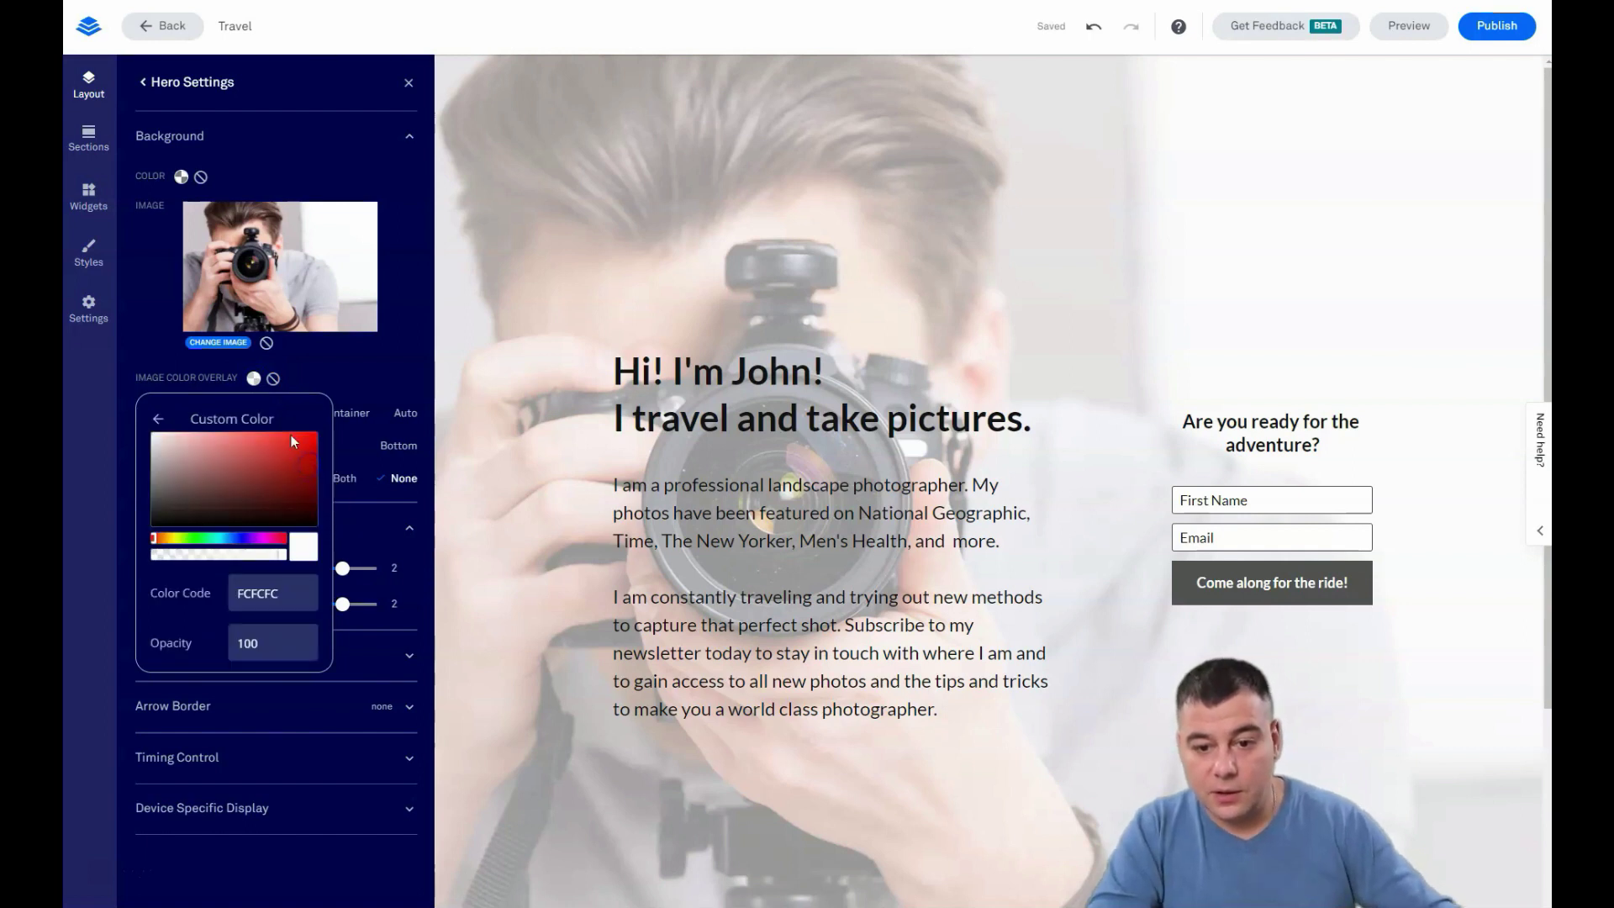
left_click(164, 497)
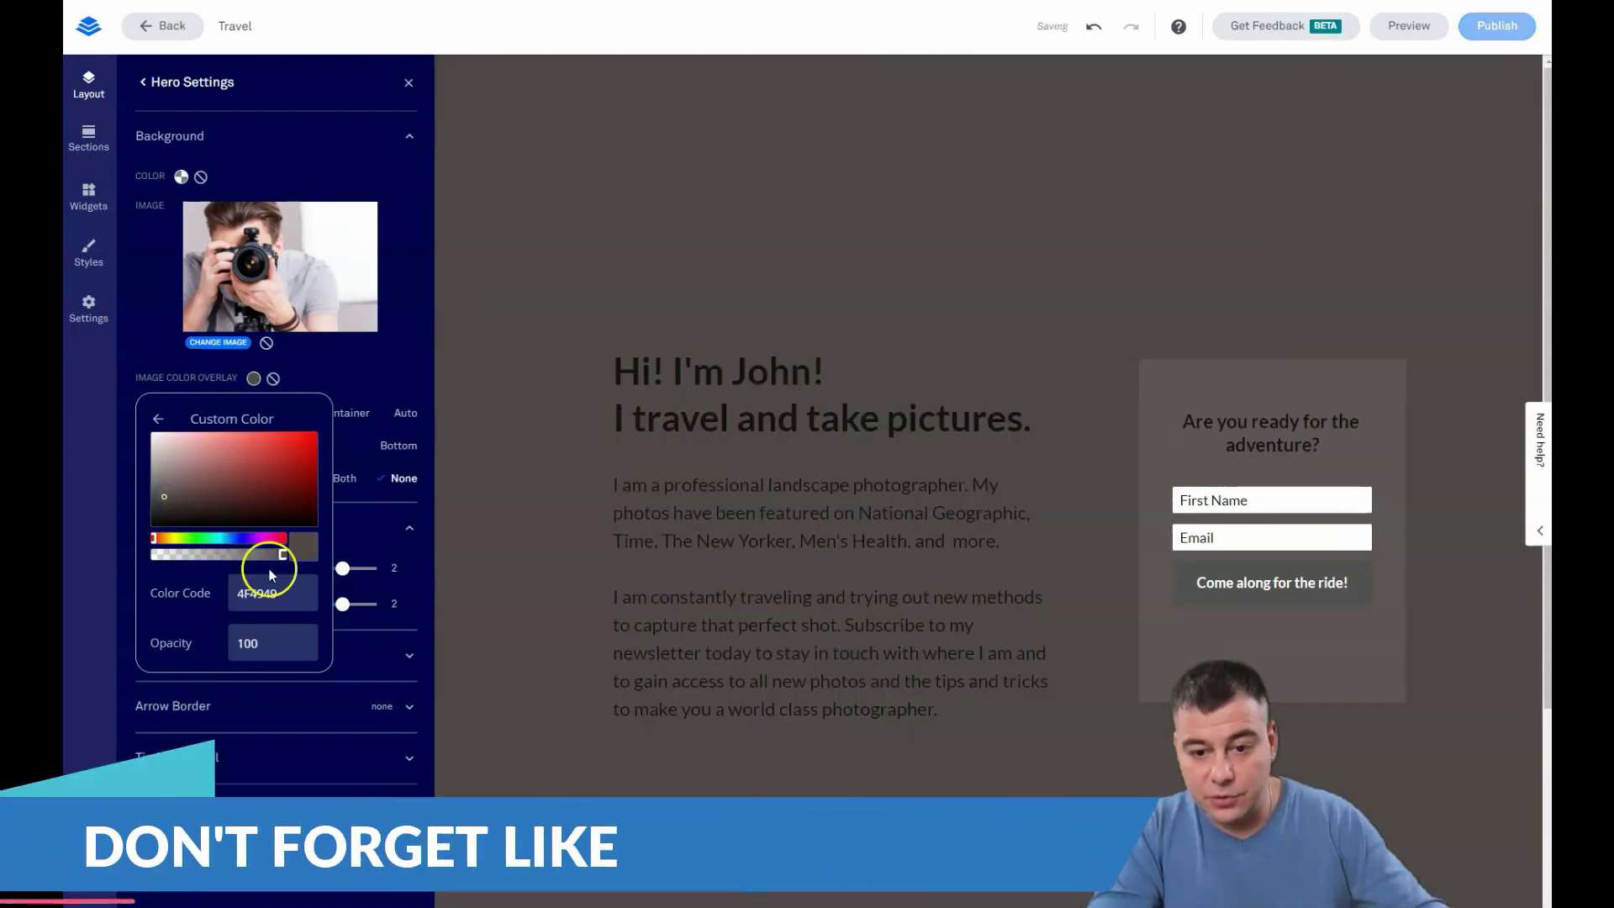
left_click_drag(268, 627, 224, 642)
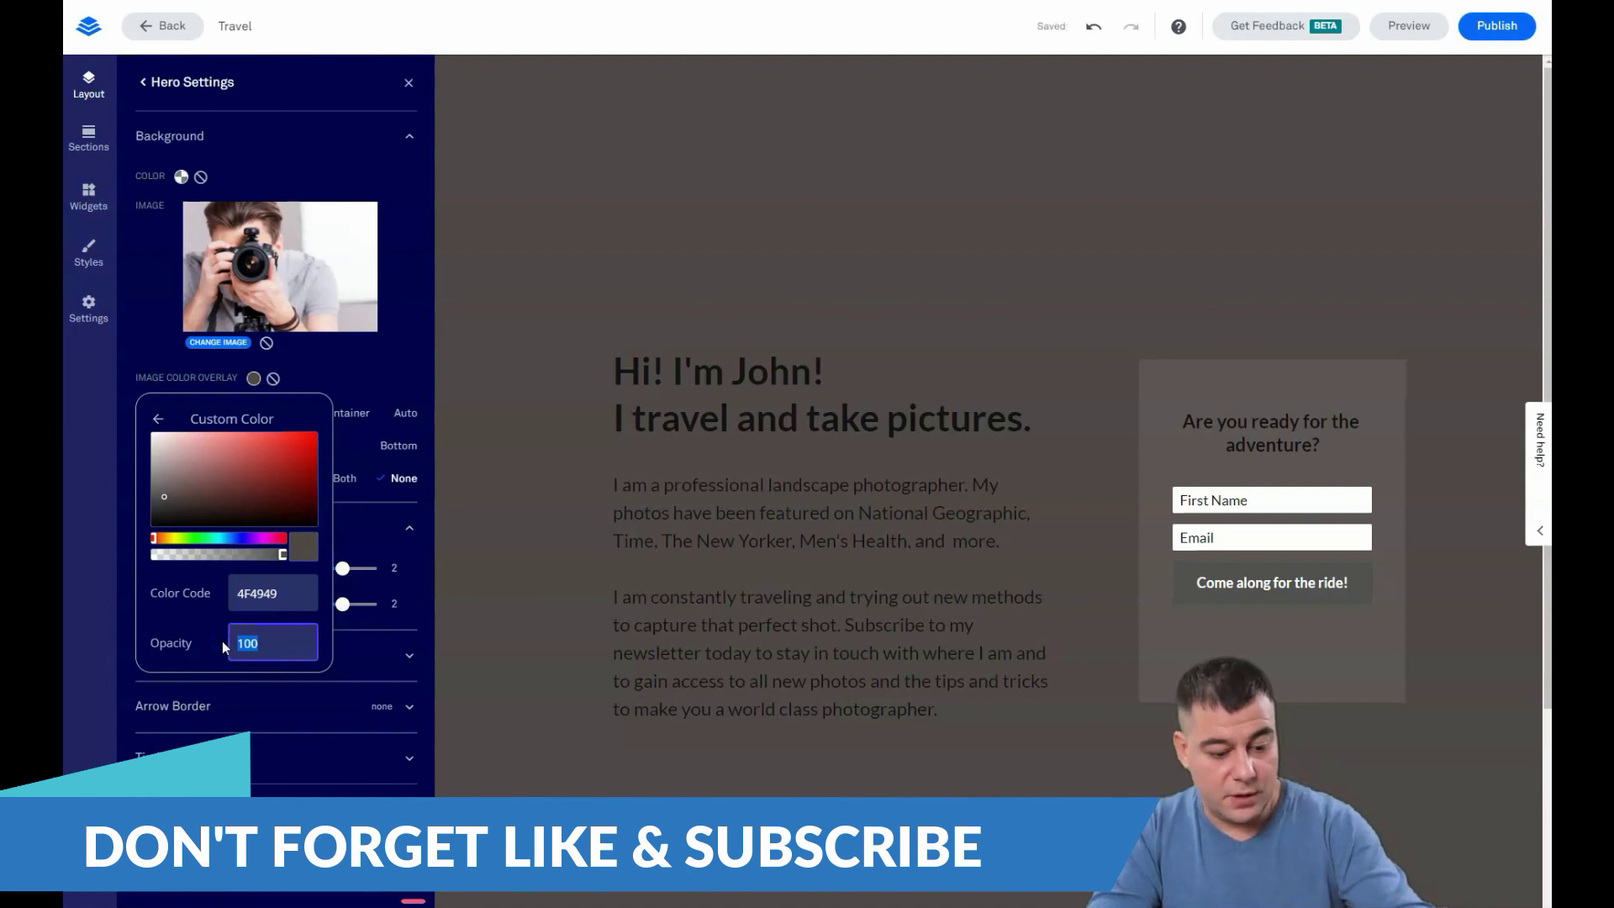
type("50")
left_click(231, 643)
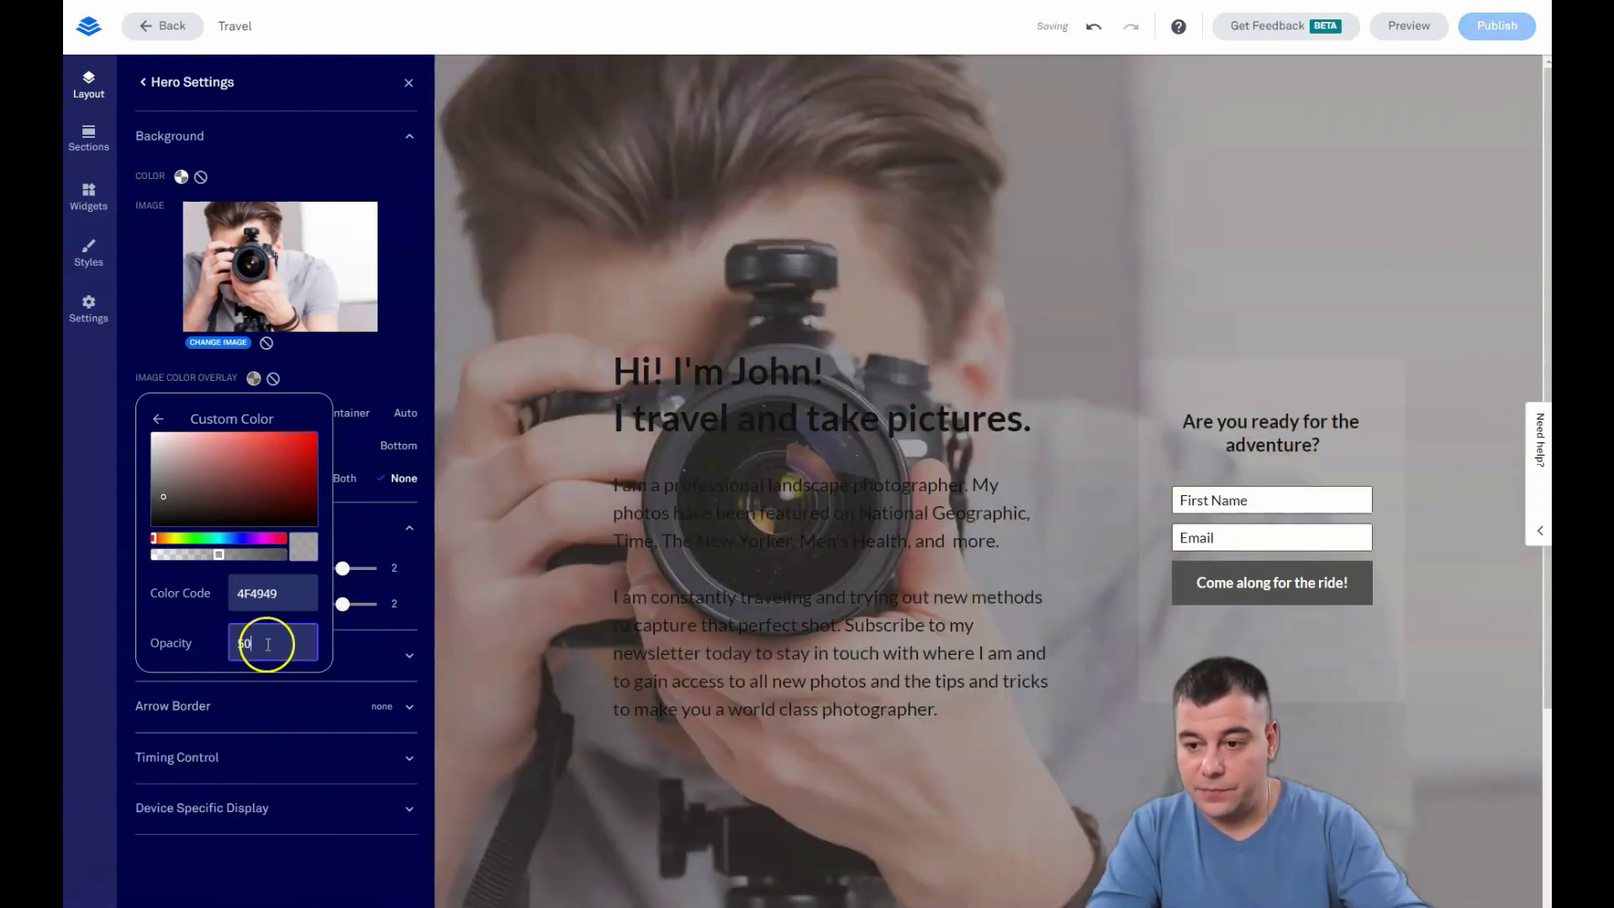
Step: Change the hero overlay to near-white FCFCFC at 70 opacity and close the hero settings
left_click_drag(269, 644, 229, 648)
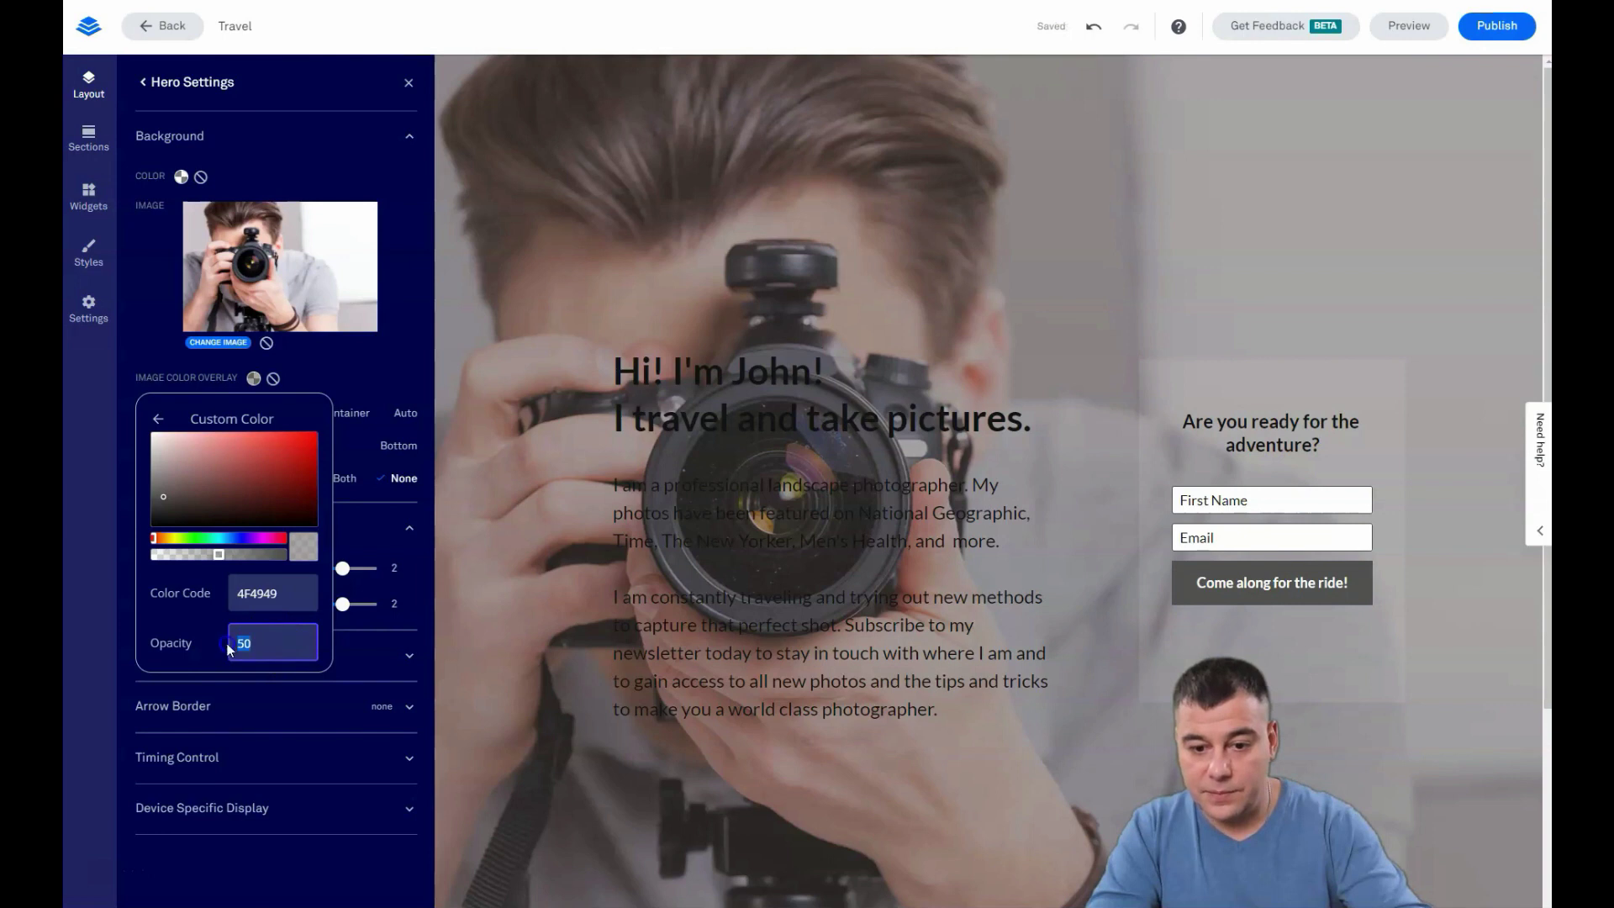
left_click(153, 436)
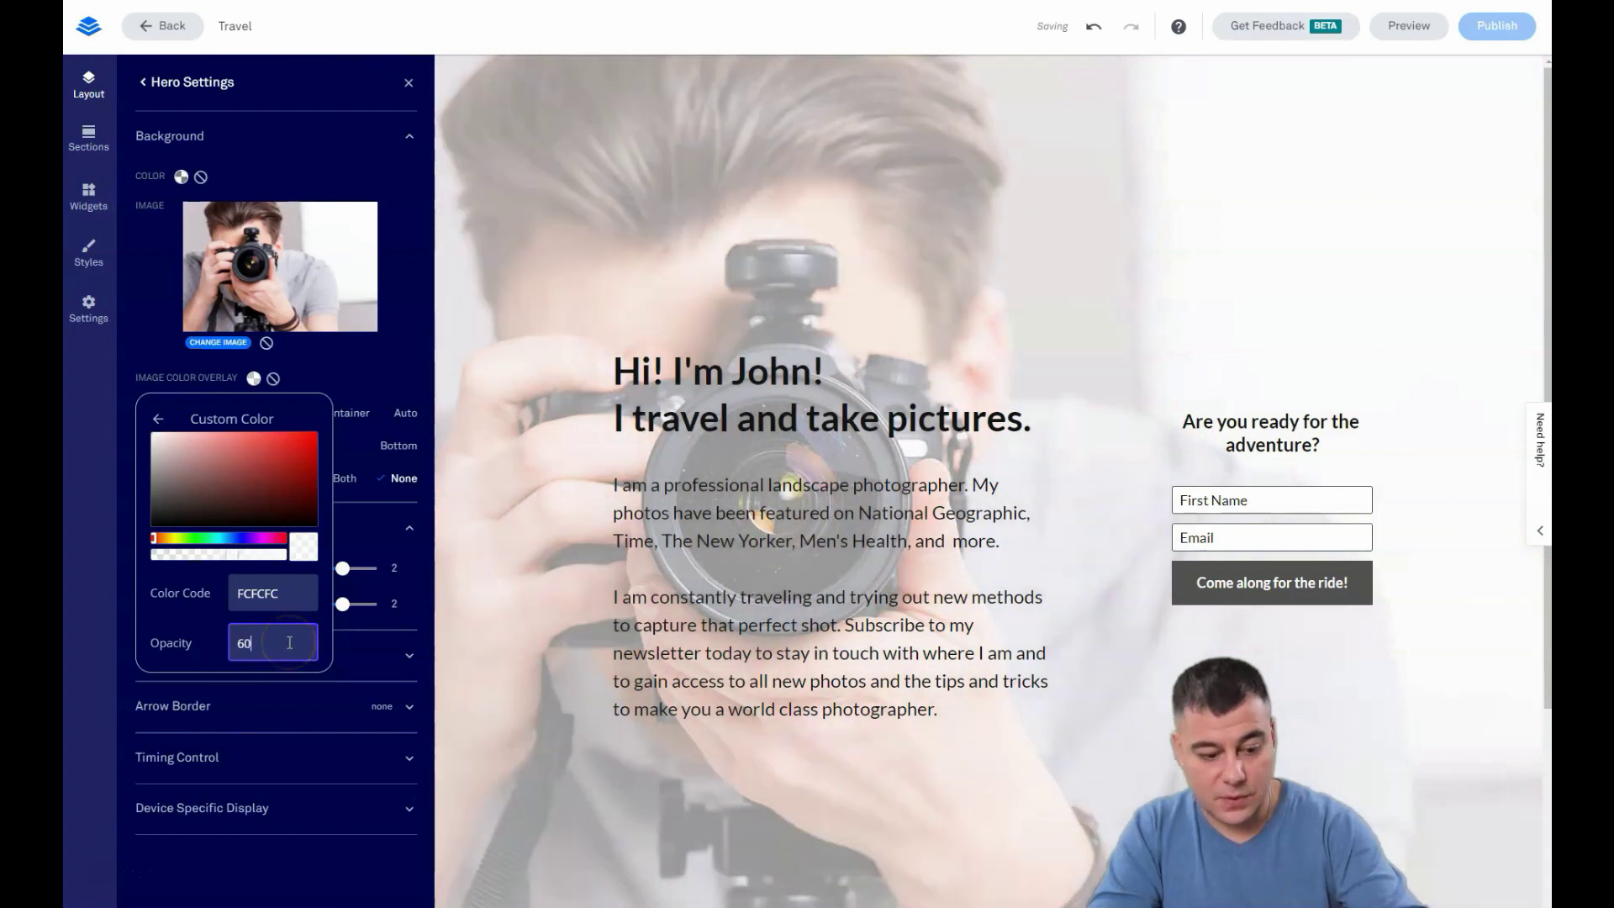
left_click_drag(278, 643, 230, 641)
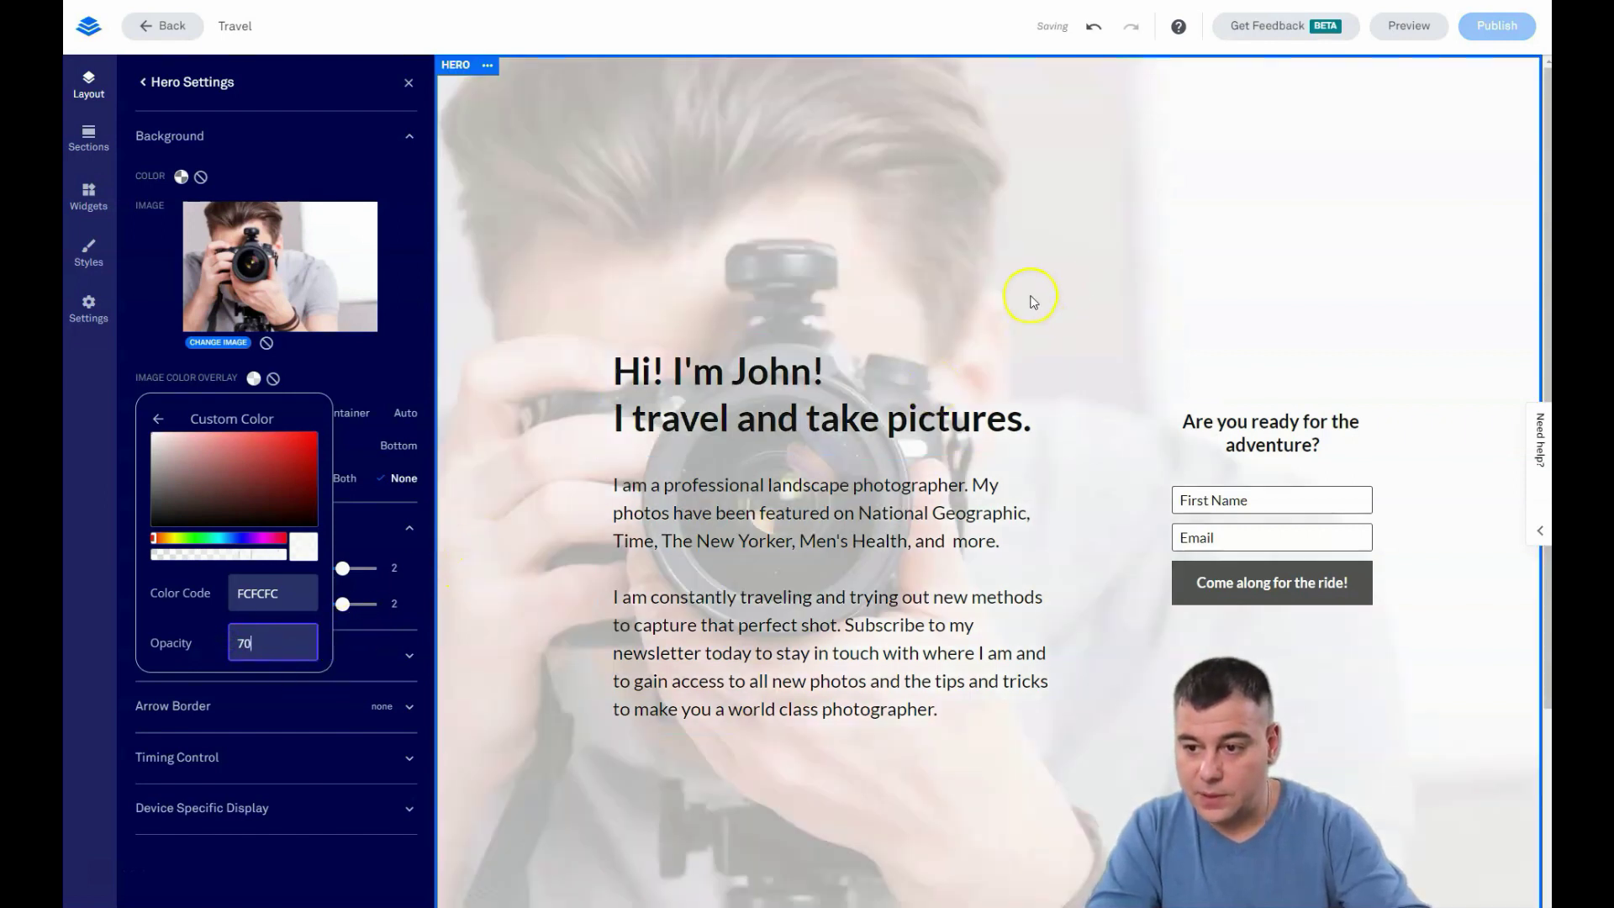
left_click(1154, 256)
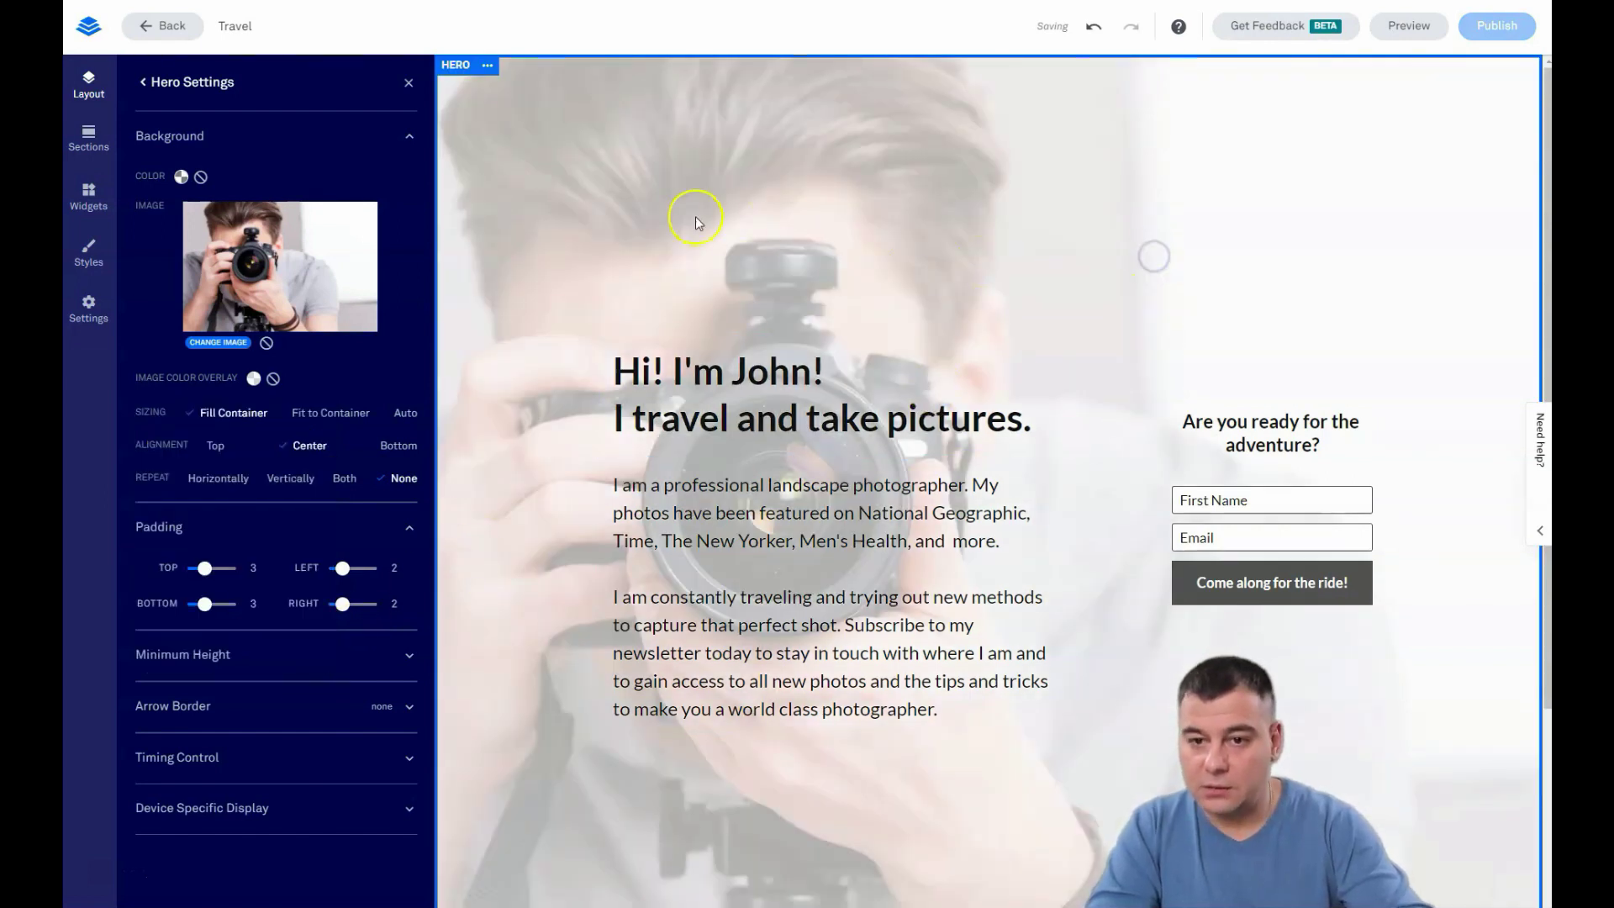
left_click(408, 83)
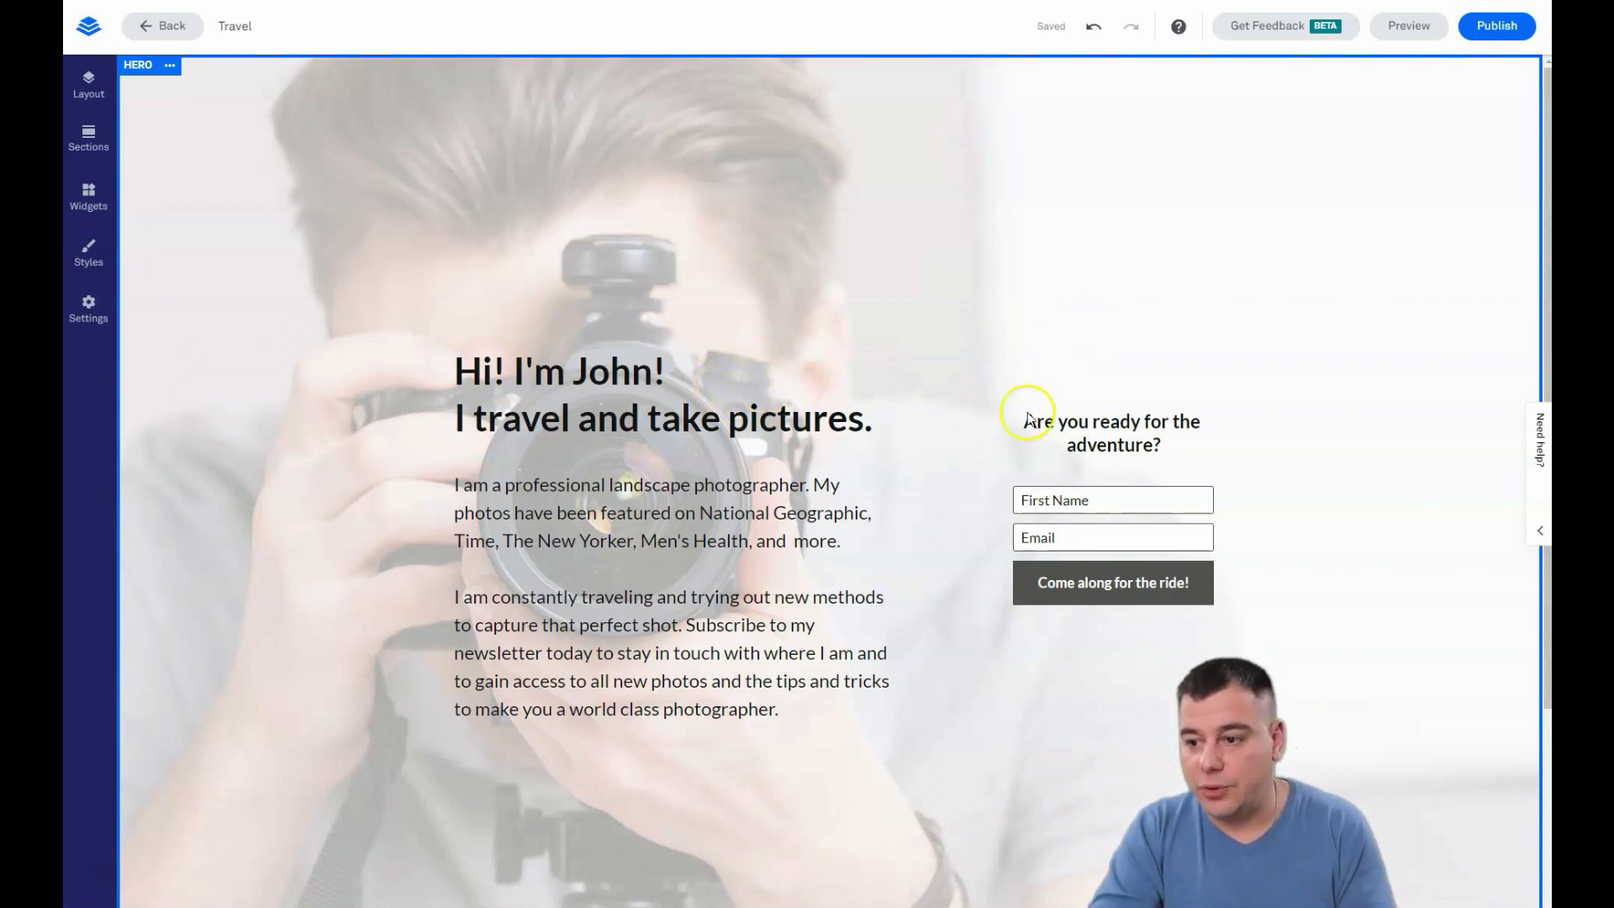
scroll(707, 461, "down", 3)
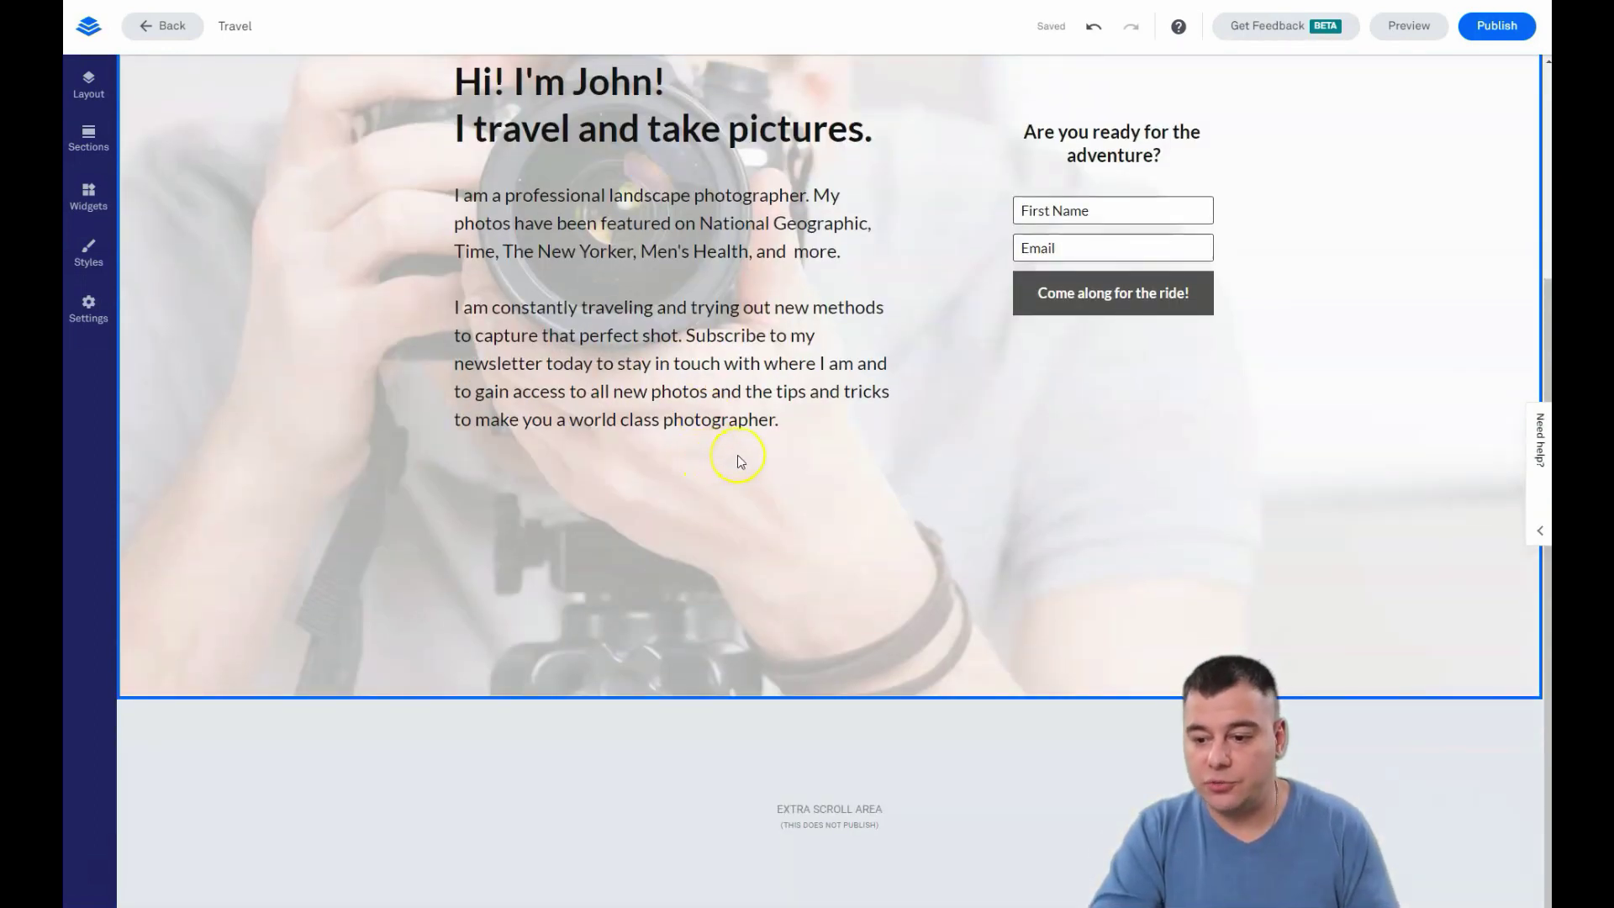
scroll(738, 456, "up", 3)
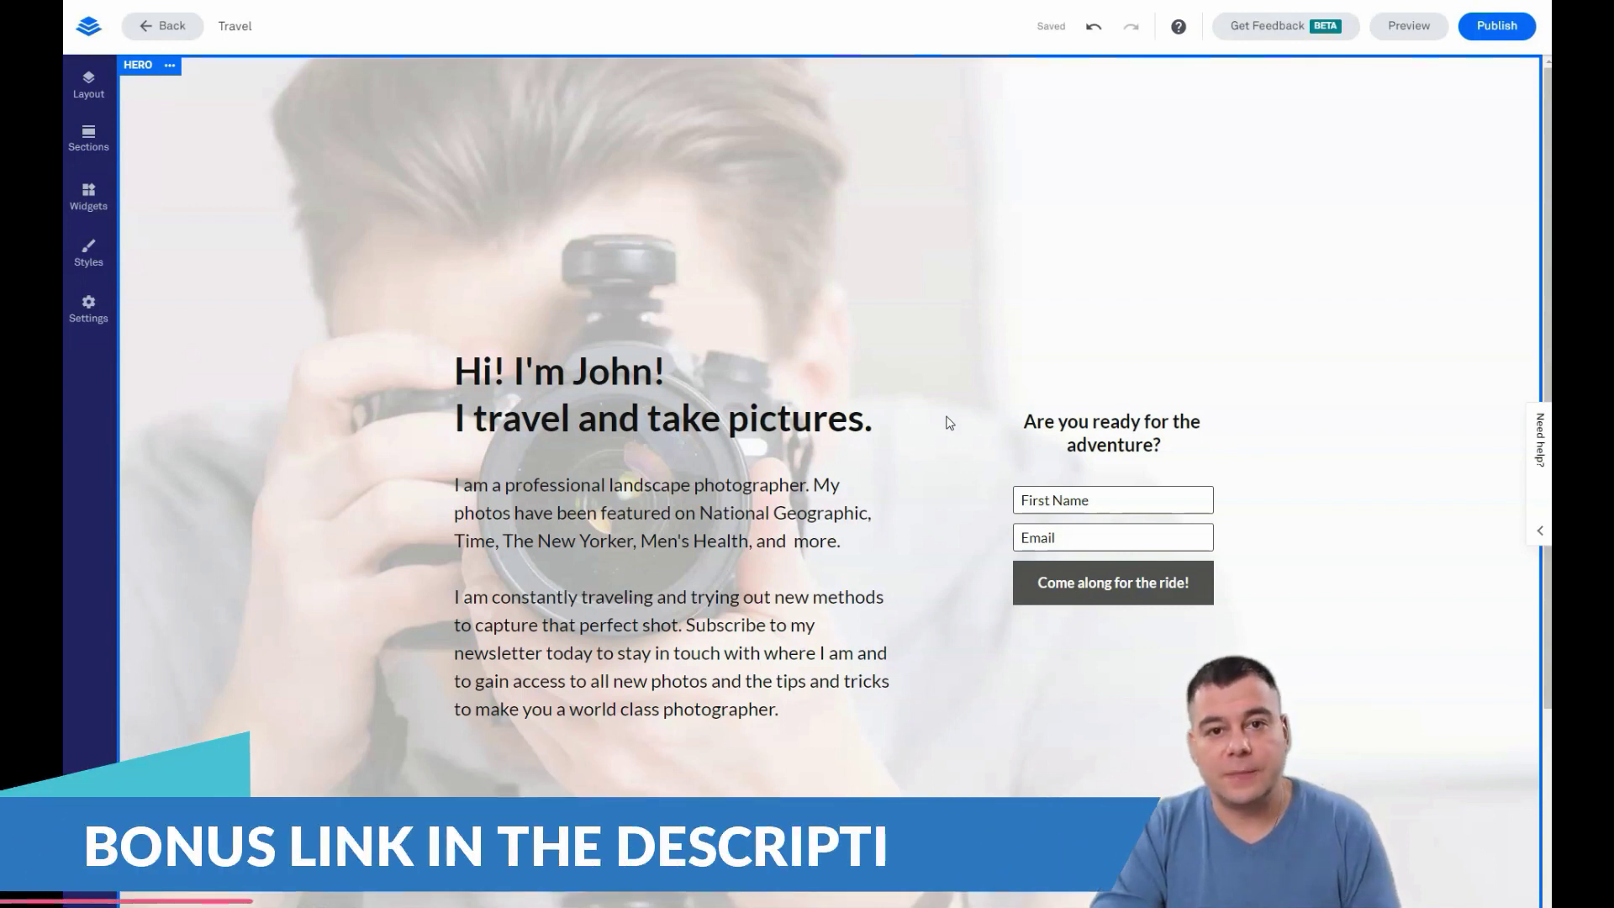
left_click(884, 497)
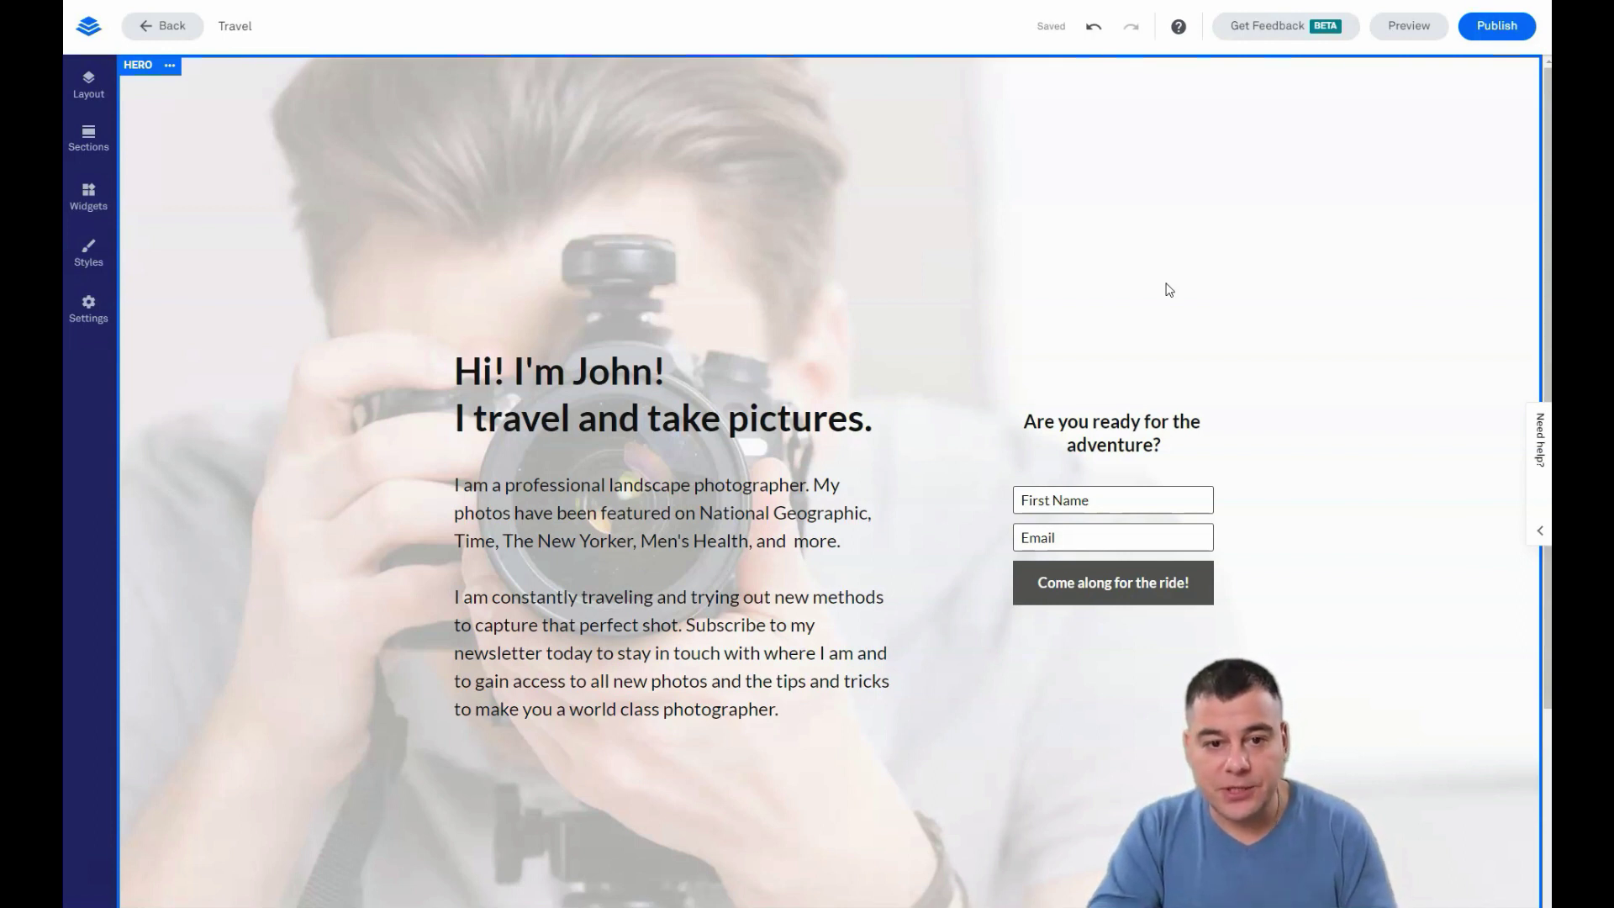
left_click(88, 197)
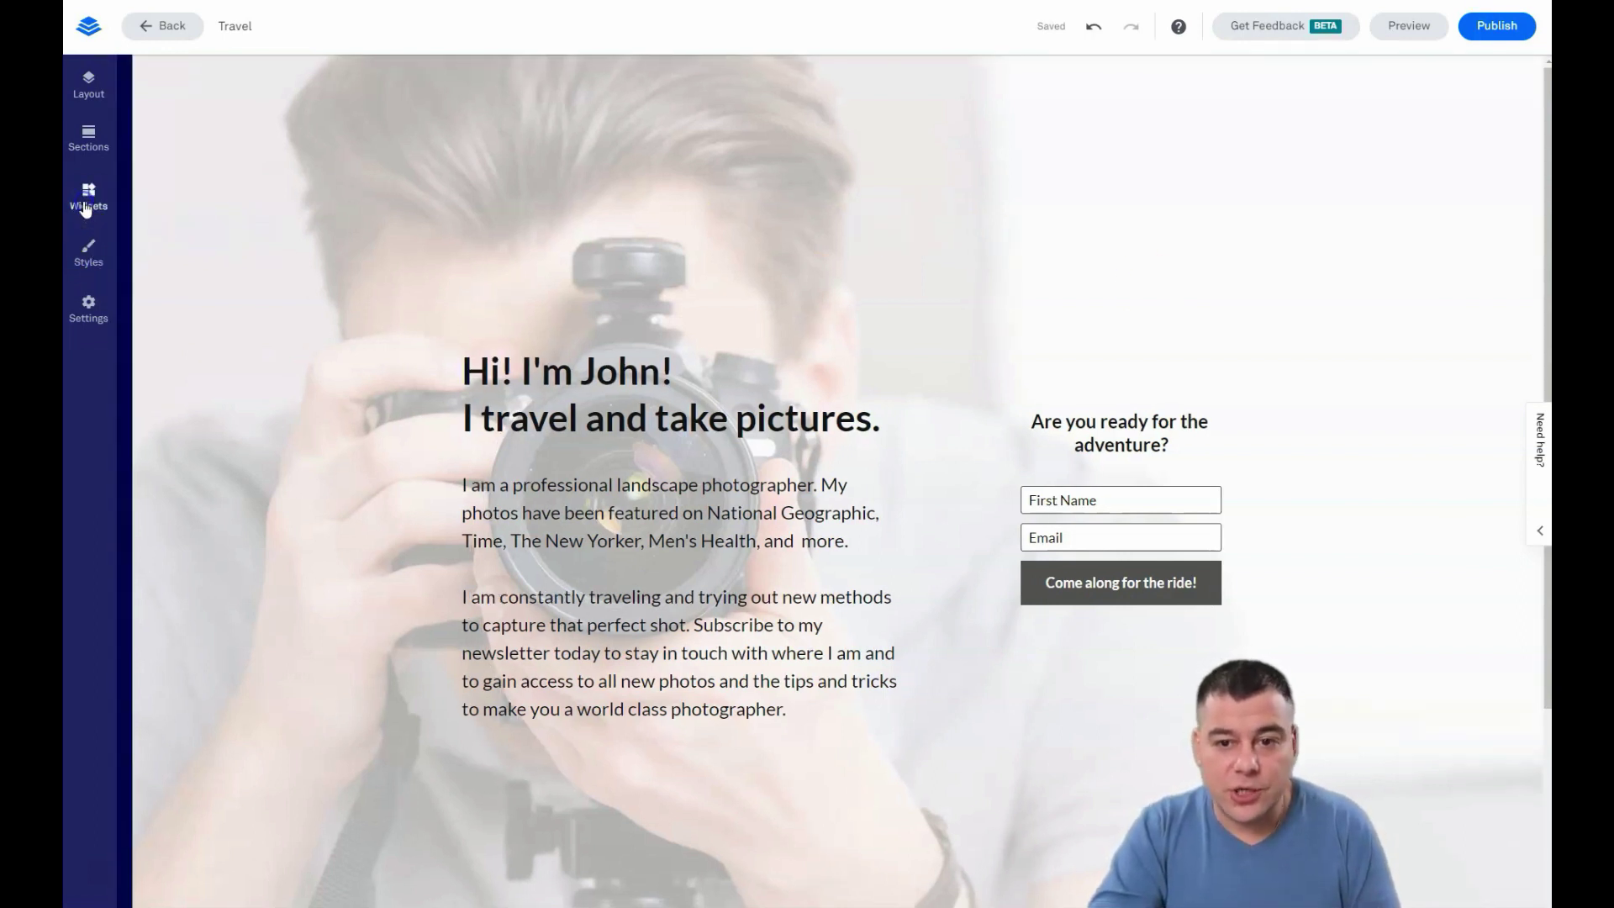
left_click_drag(226, 205, 891, 322)
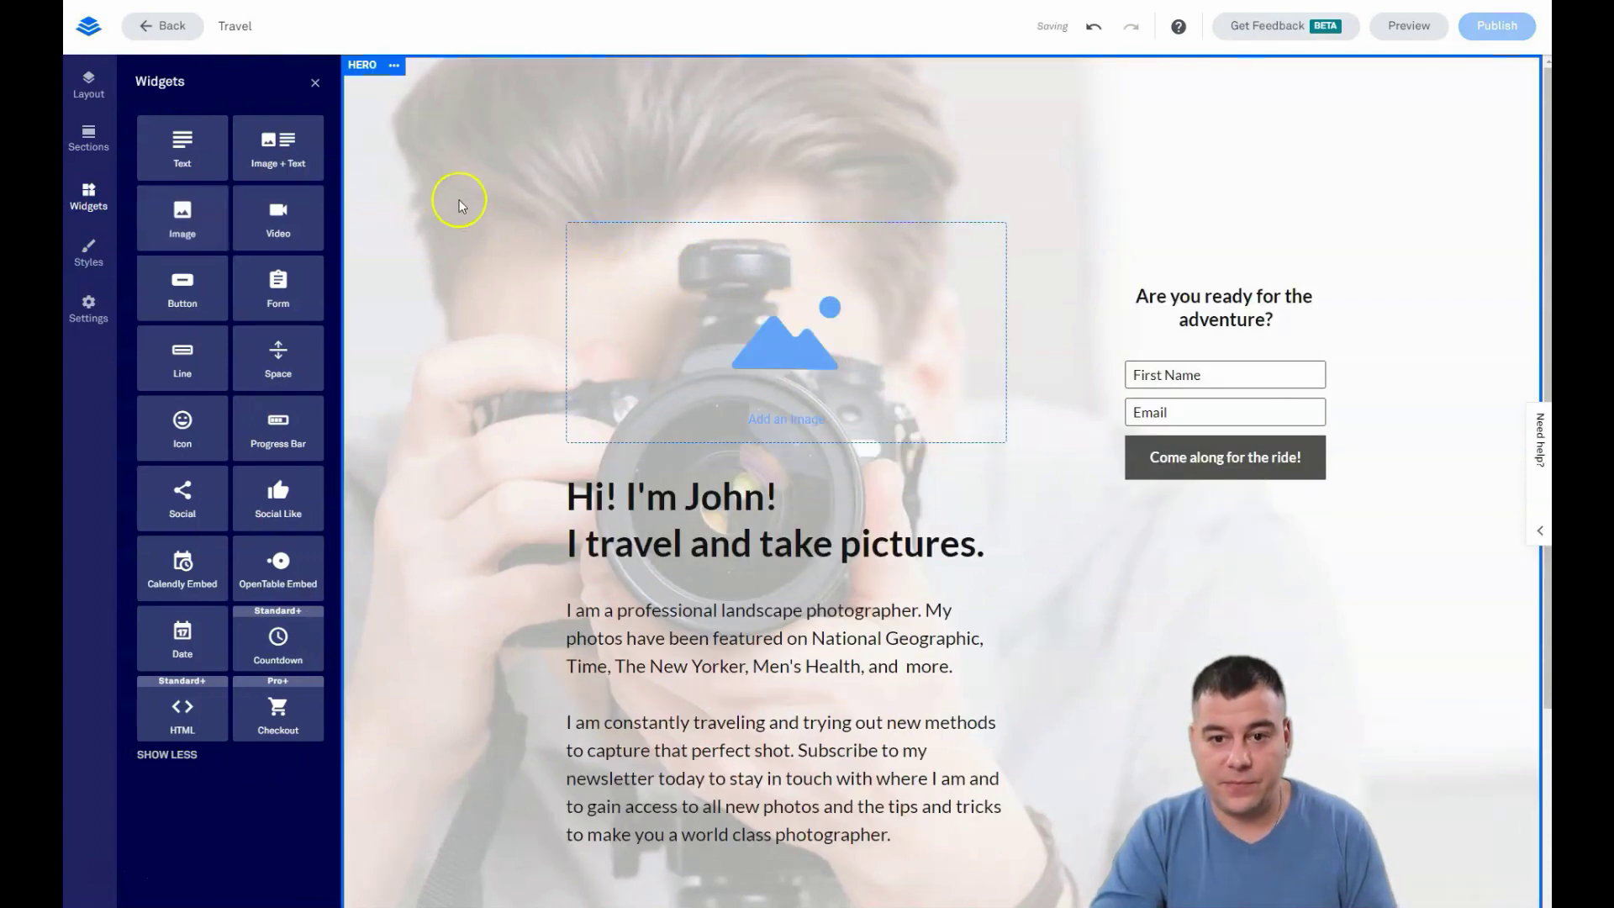
left_click_drag(274, 207, 821, 480)
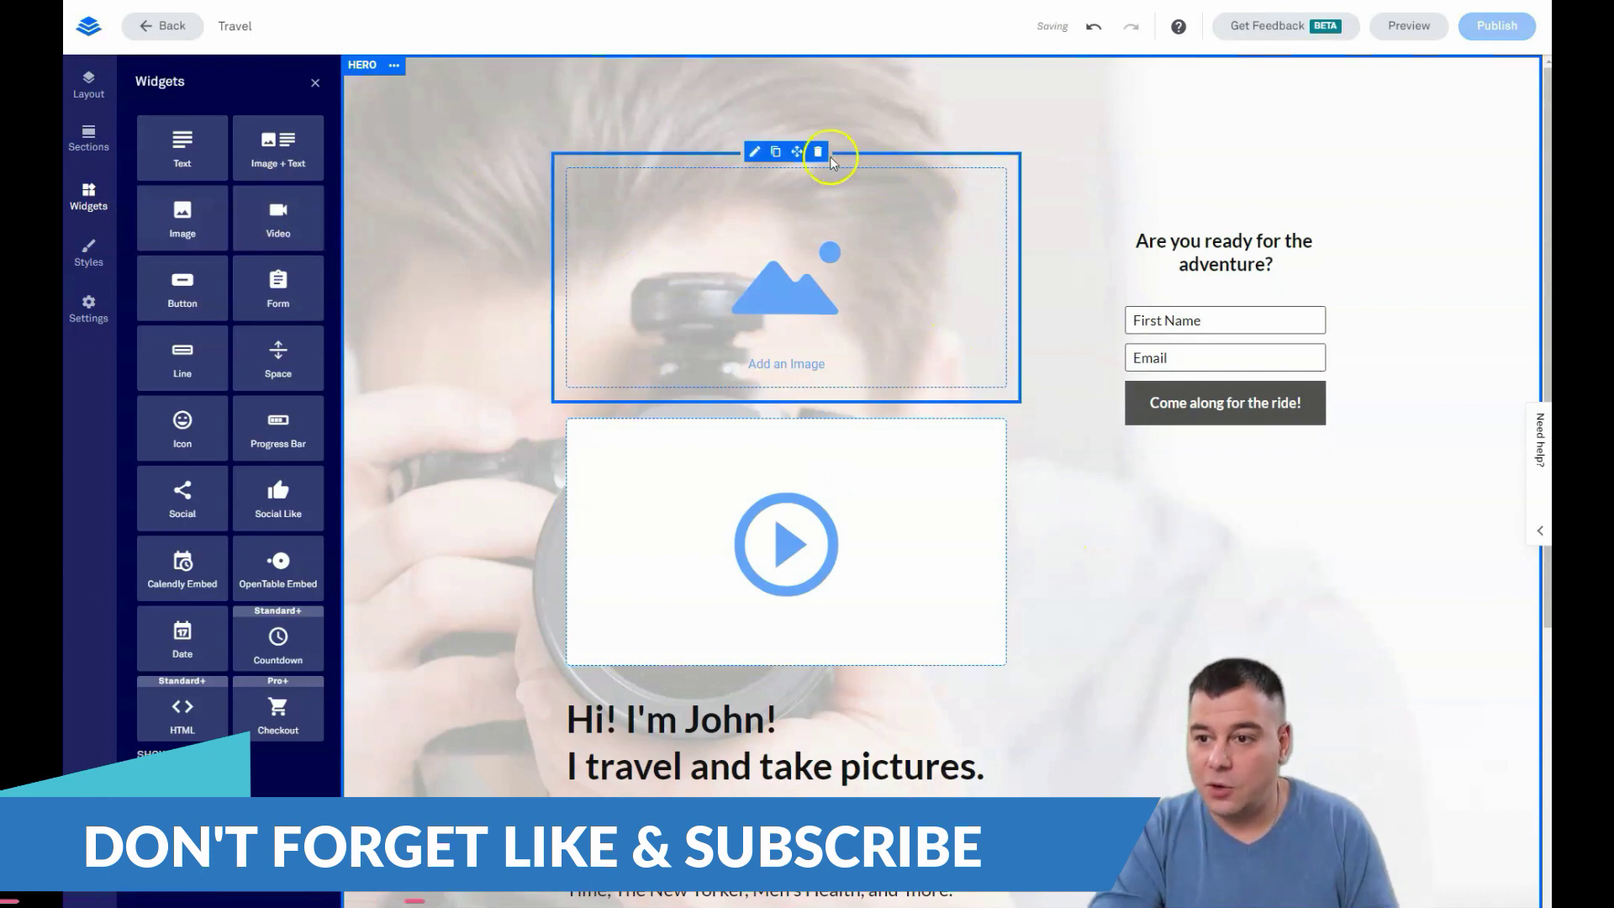
left_click(818, 152)
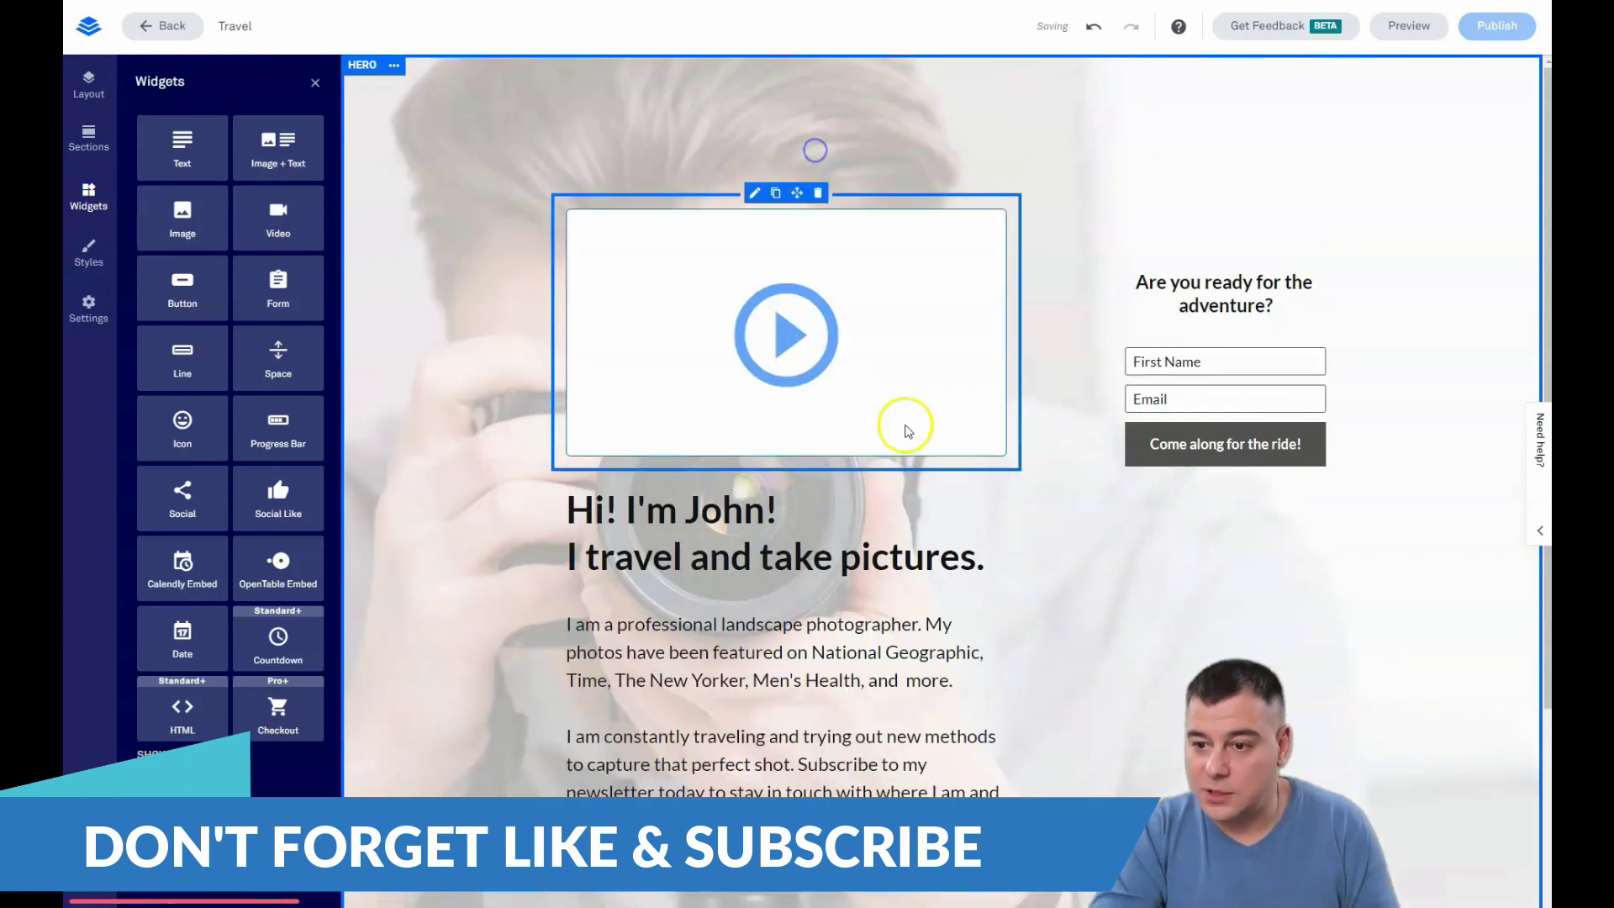
left_click(818, 193)
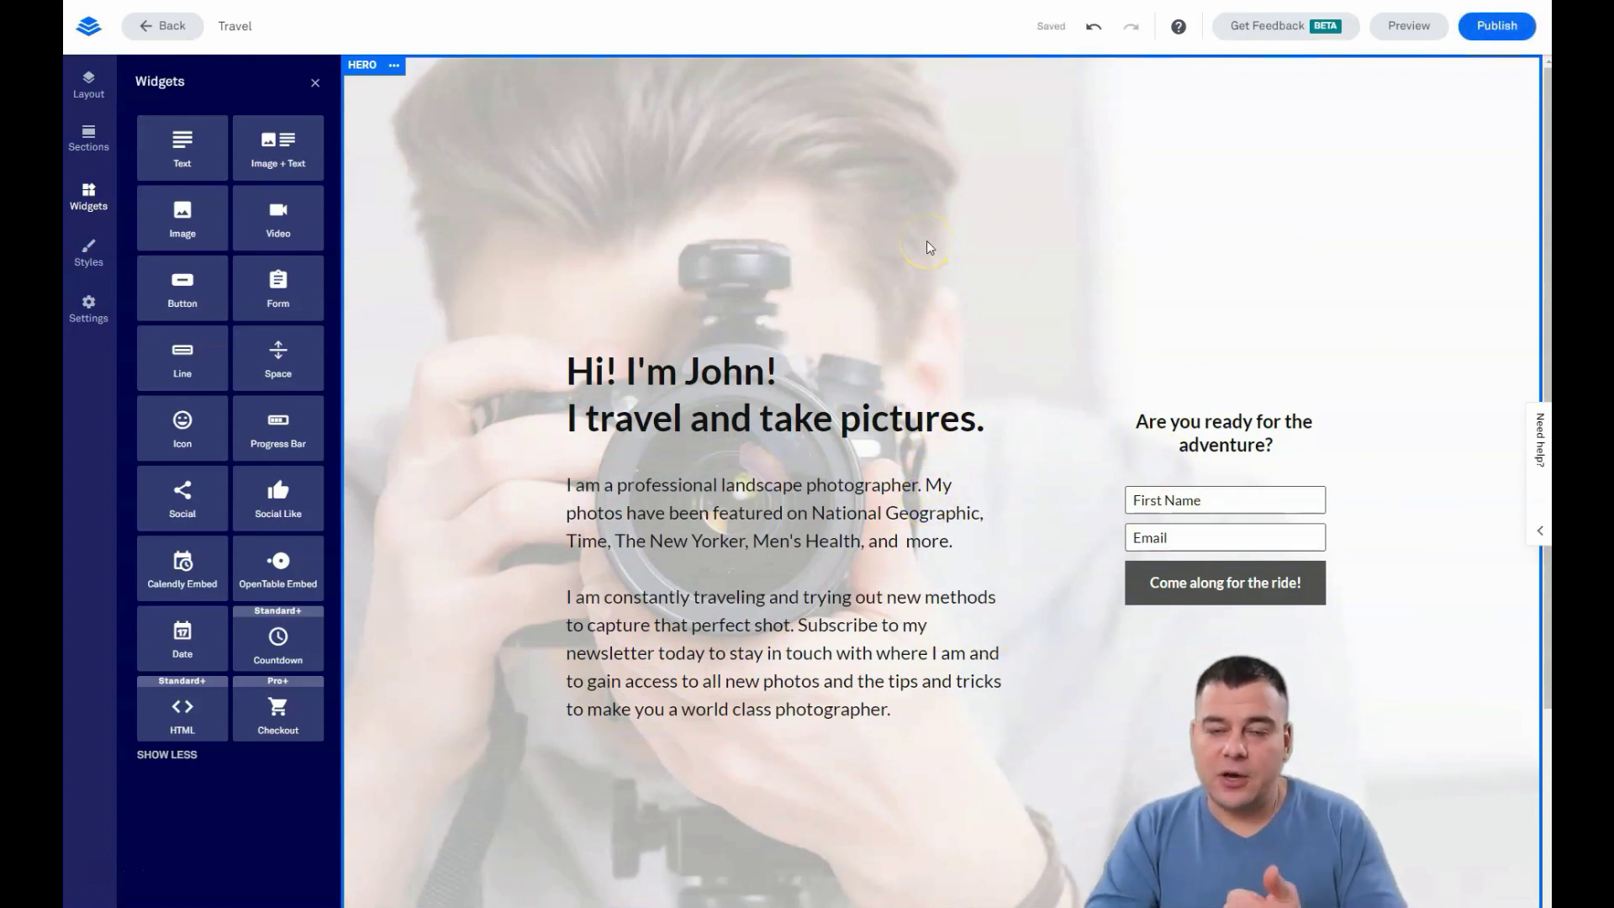
left_click(316, 80)
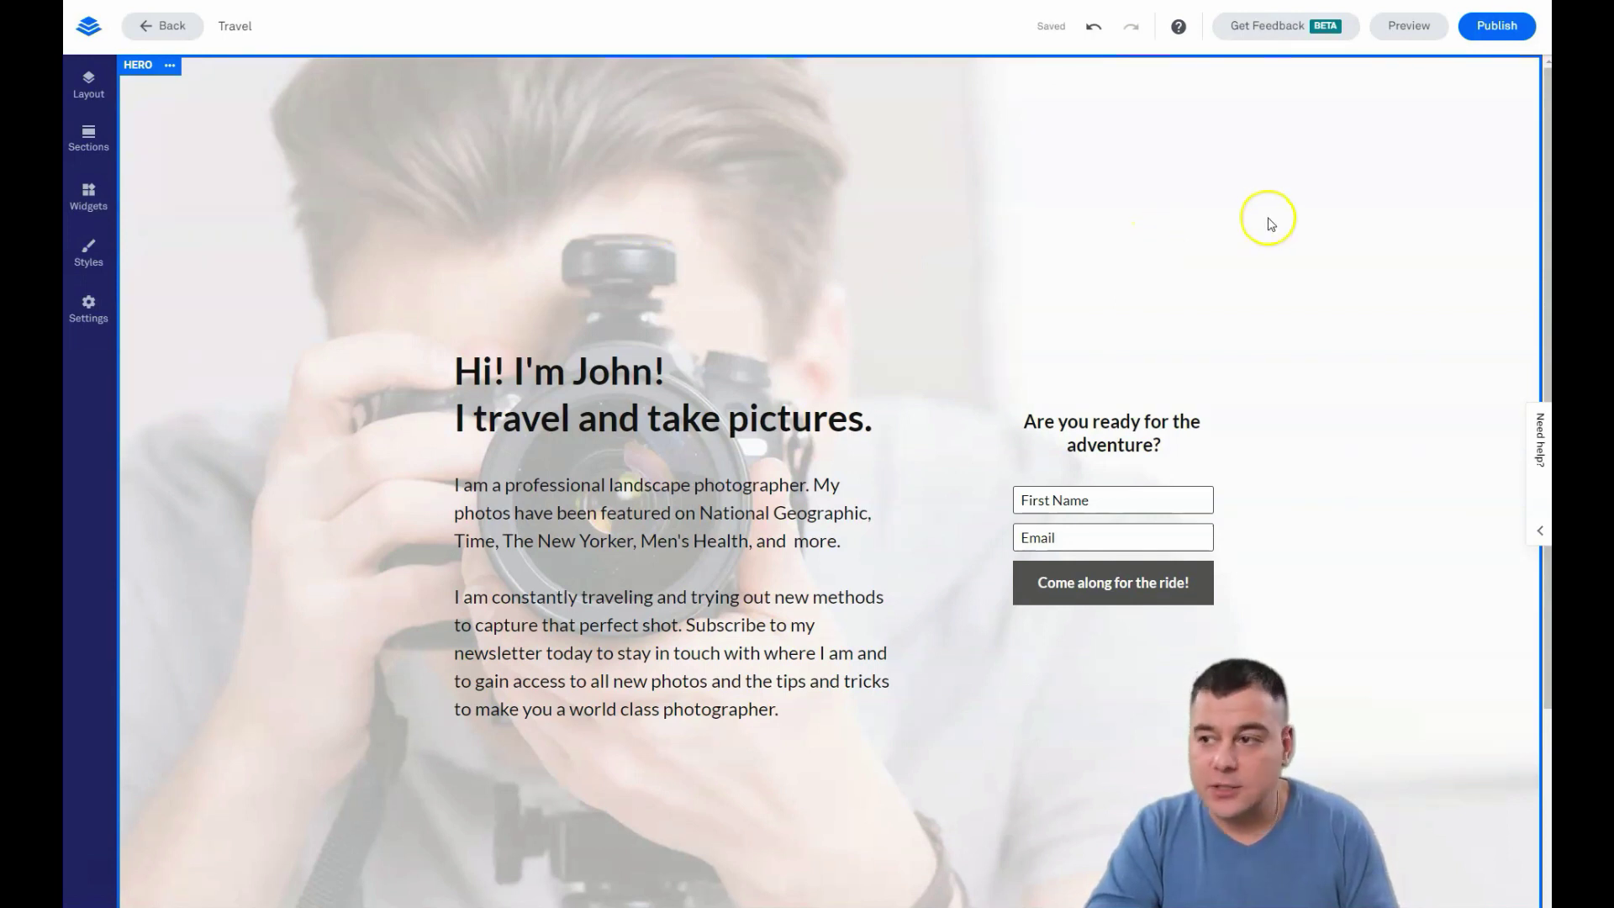
Step: Preview the Travel page in tablet and phone layouts, ending on desktop width
left_click(1409, 26)
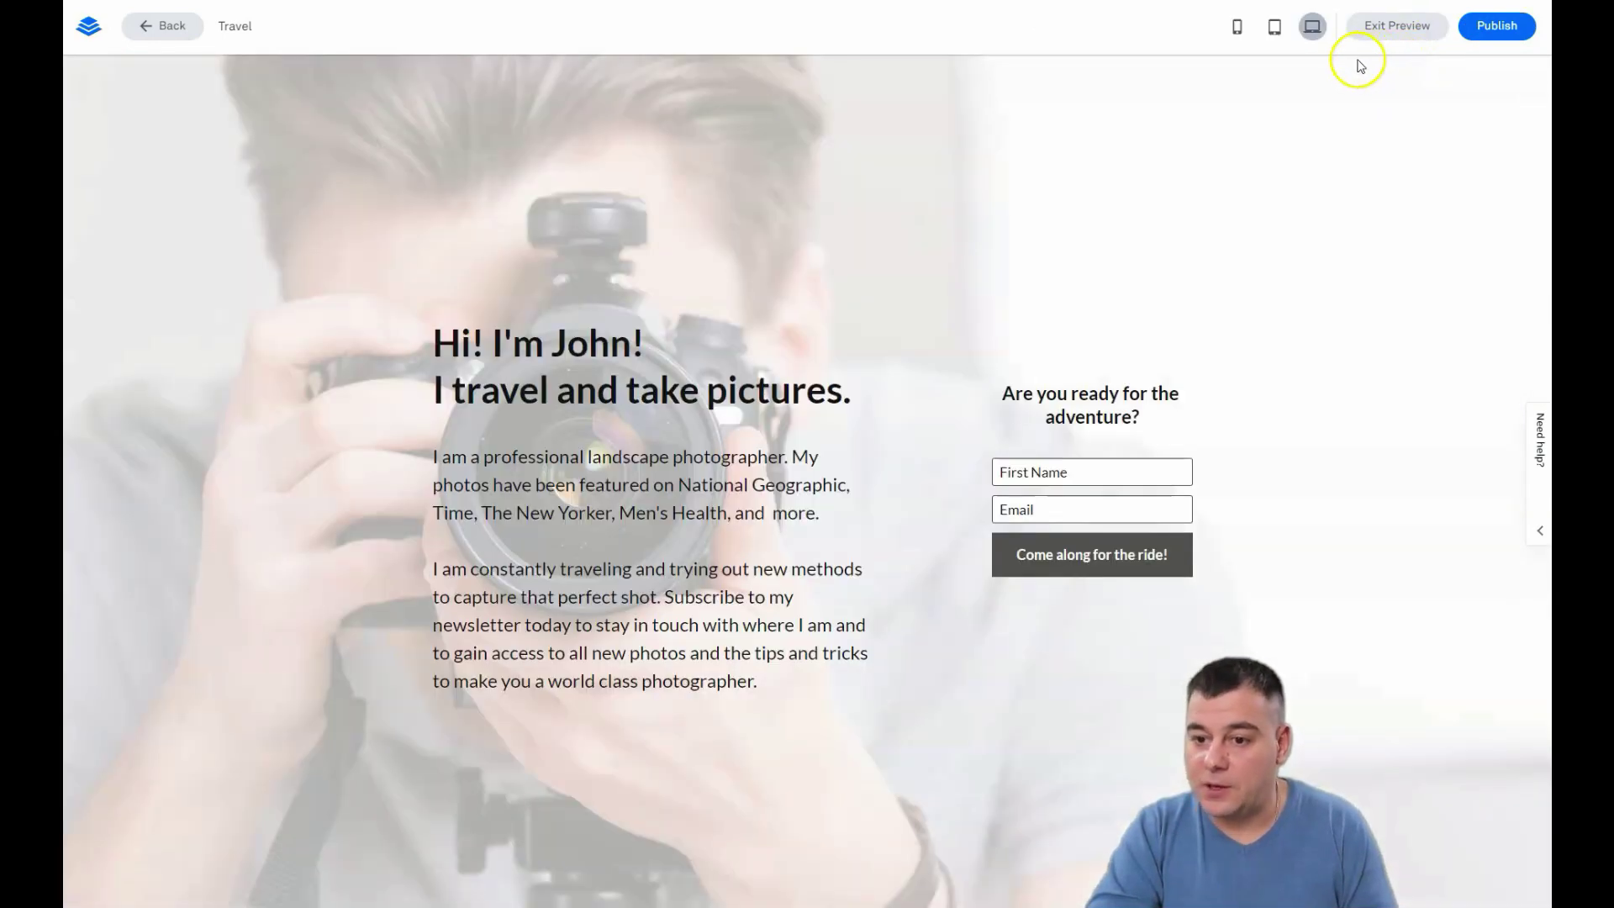
left_click(1275, 26)
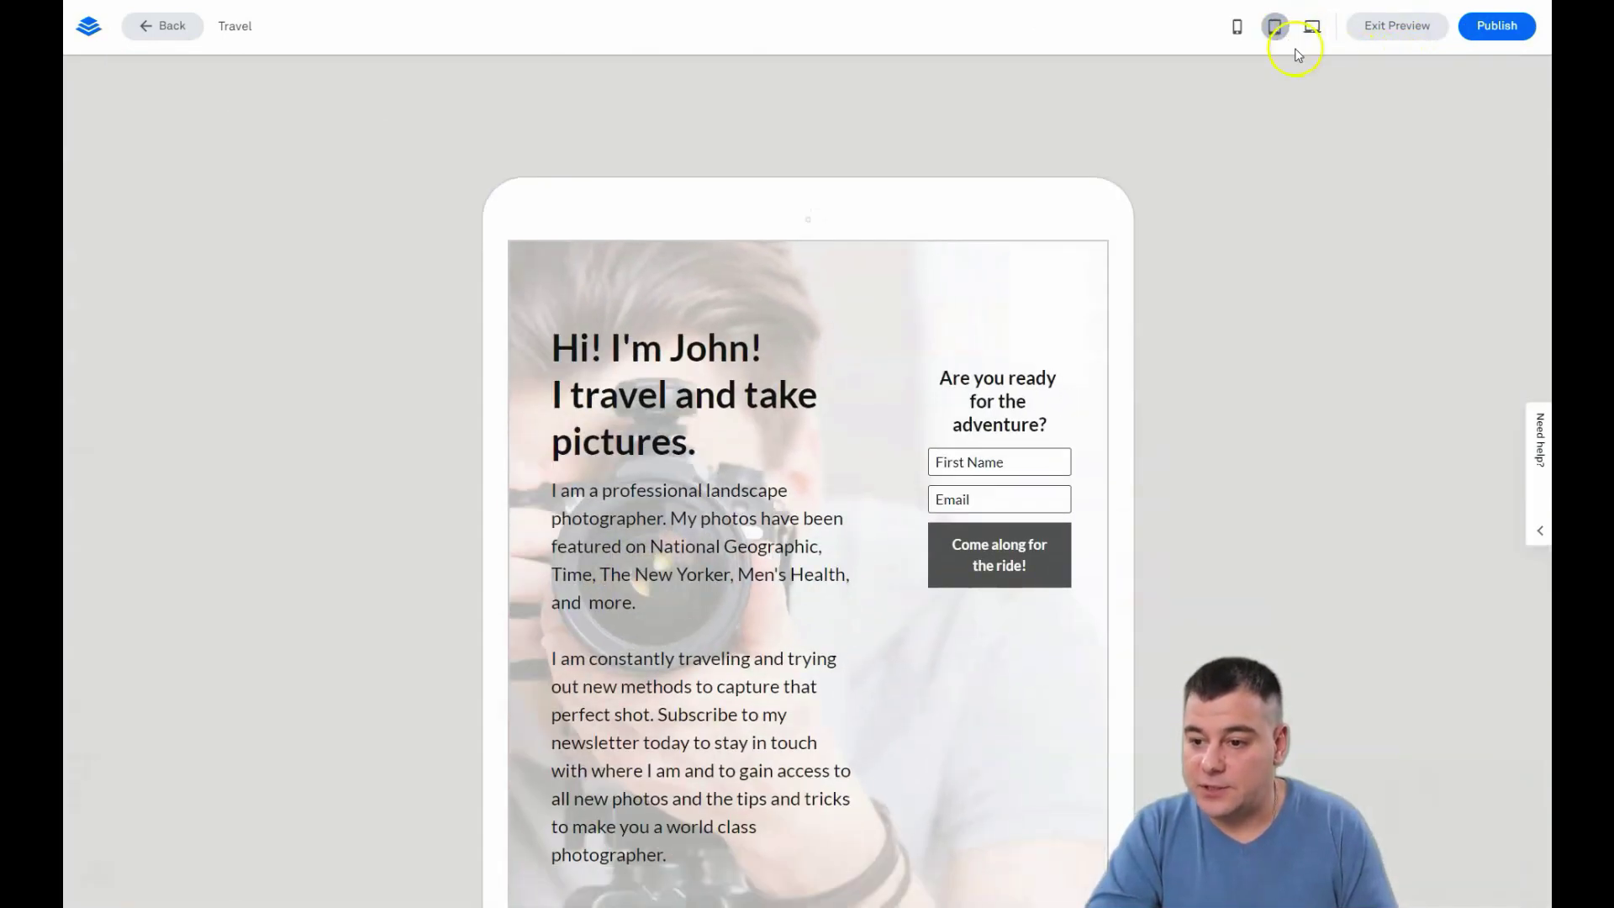
left_click(1235, 27)
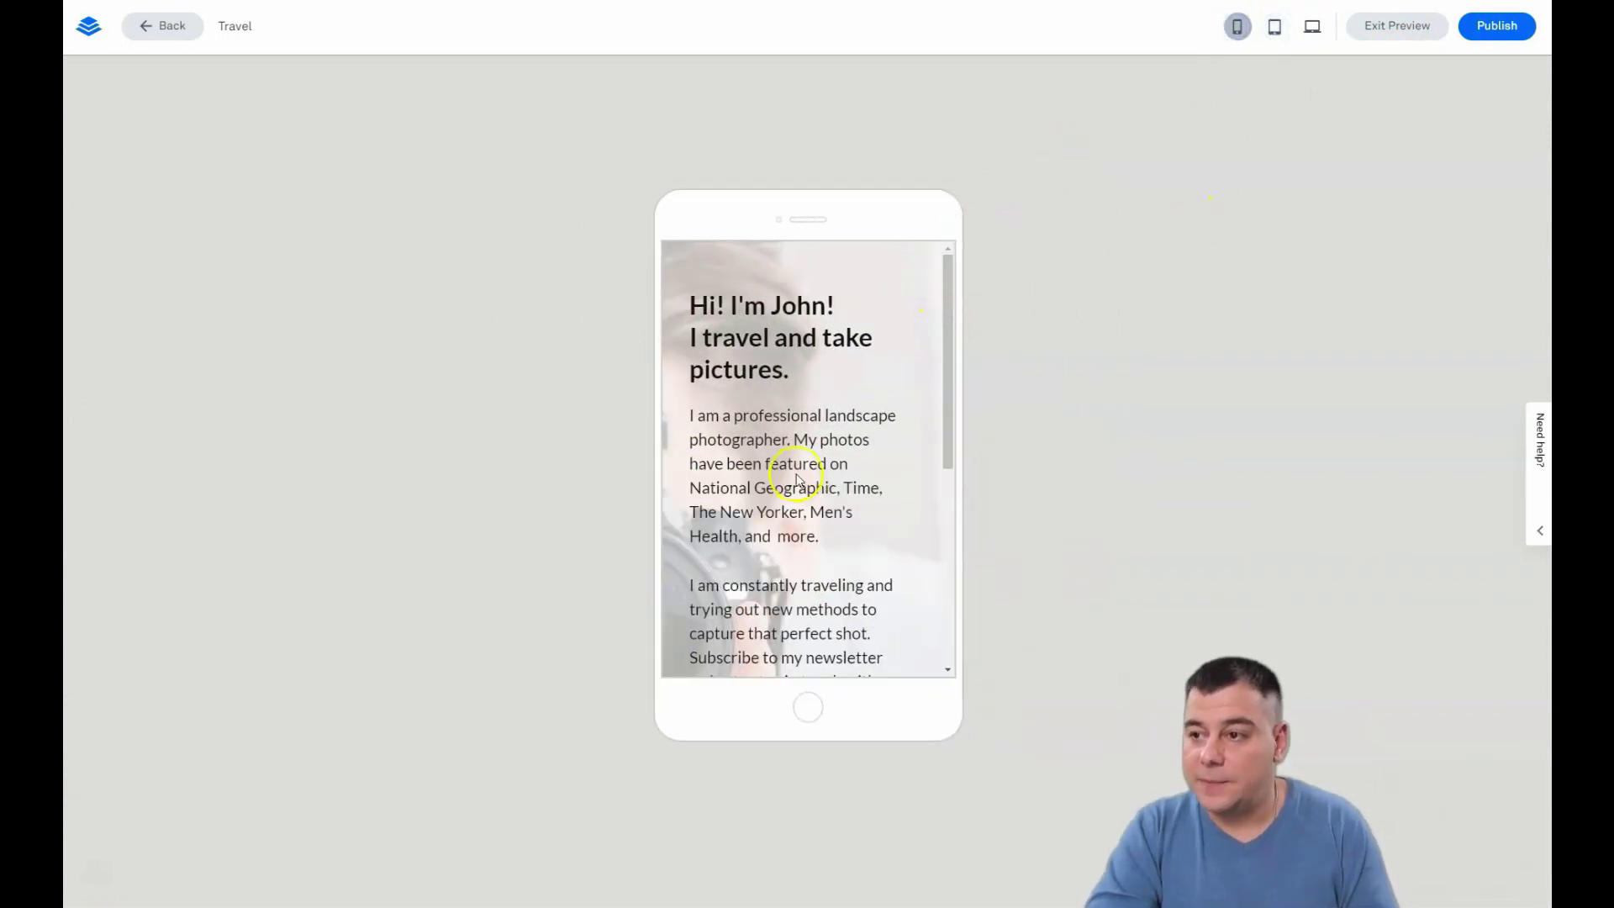
scroll(797, 479, "down", 5)
scroll(797, 478, "up", 5)
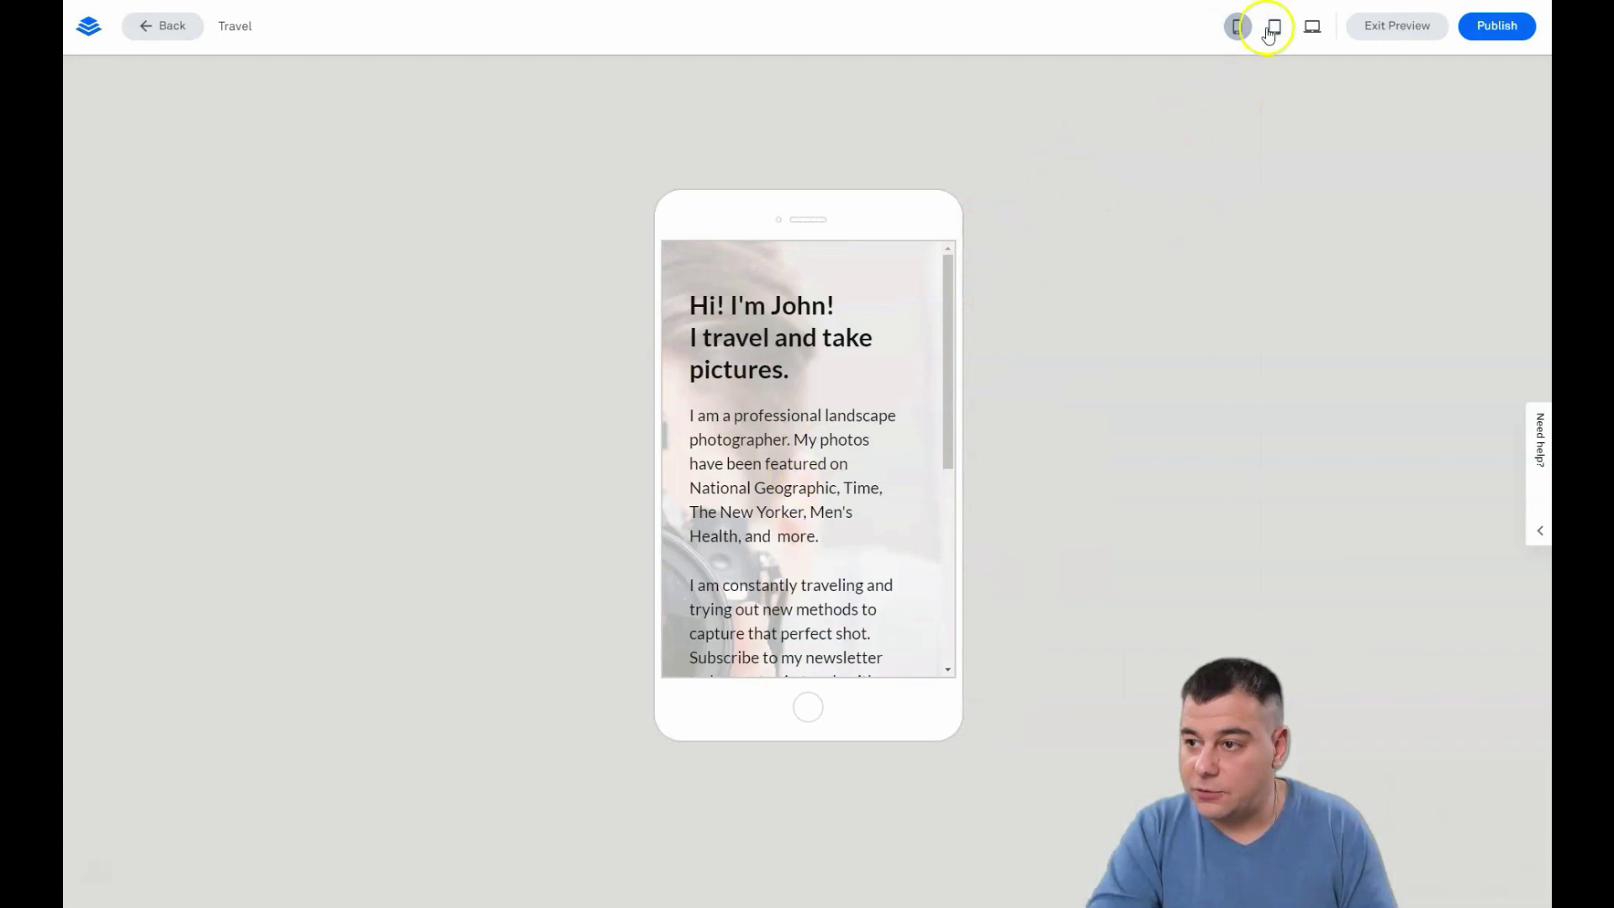
left_click(1312, 26)
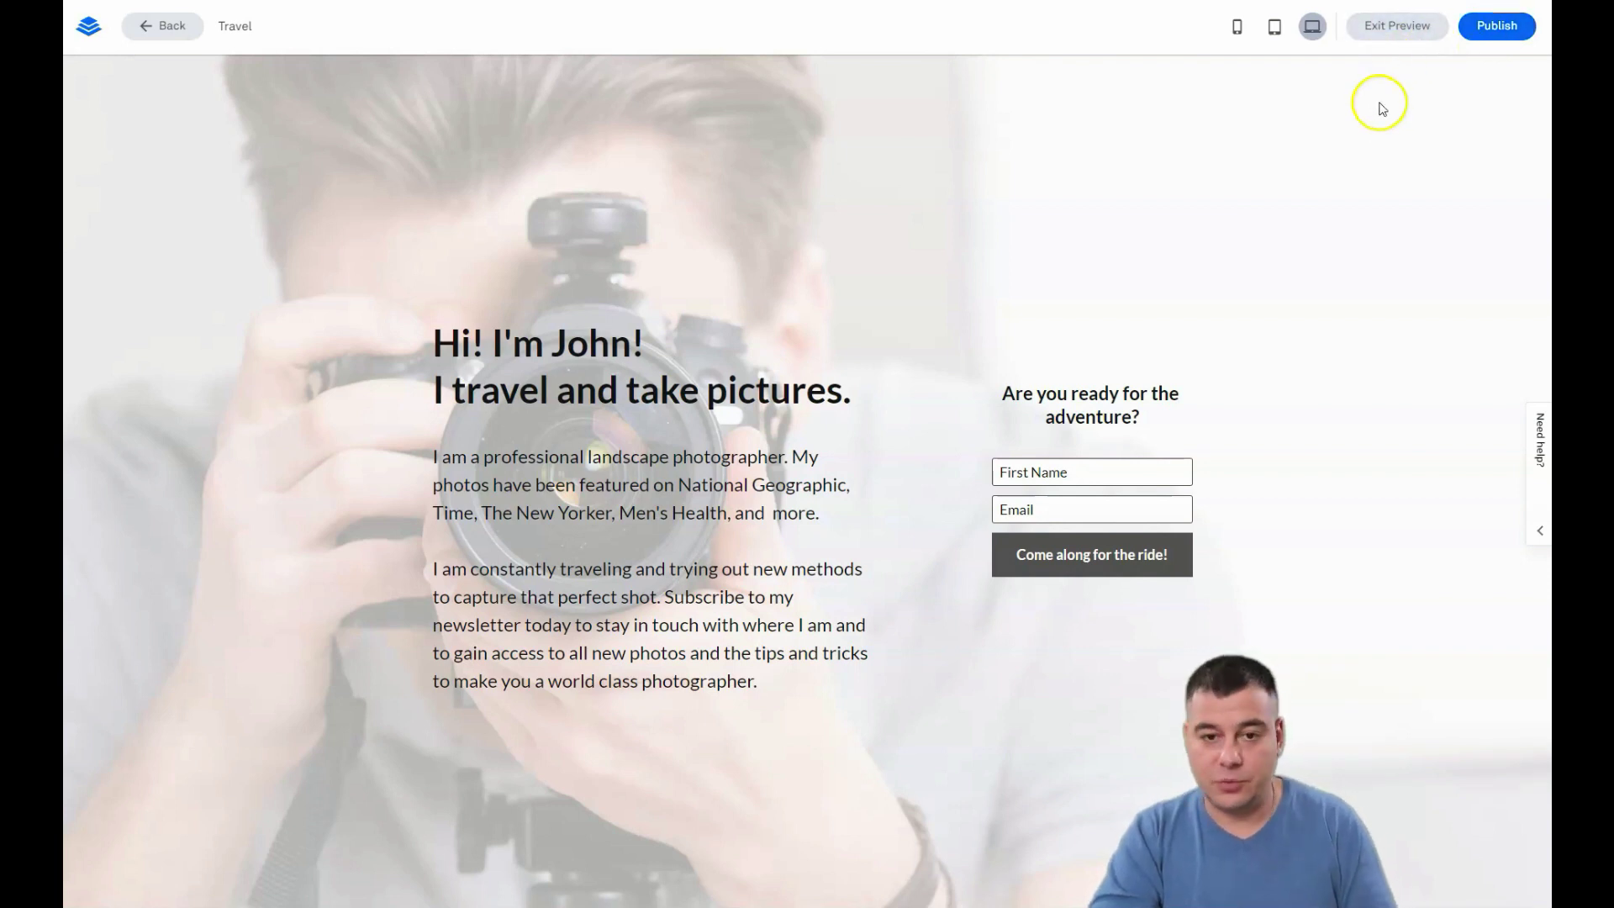
Step: Cancel publishing at the Leadpages domain prompt and exit the preview back to the editor
left_click(1495, 25)
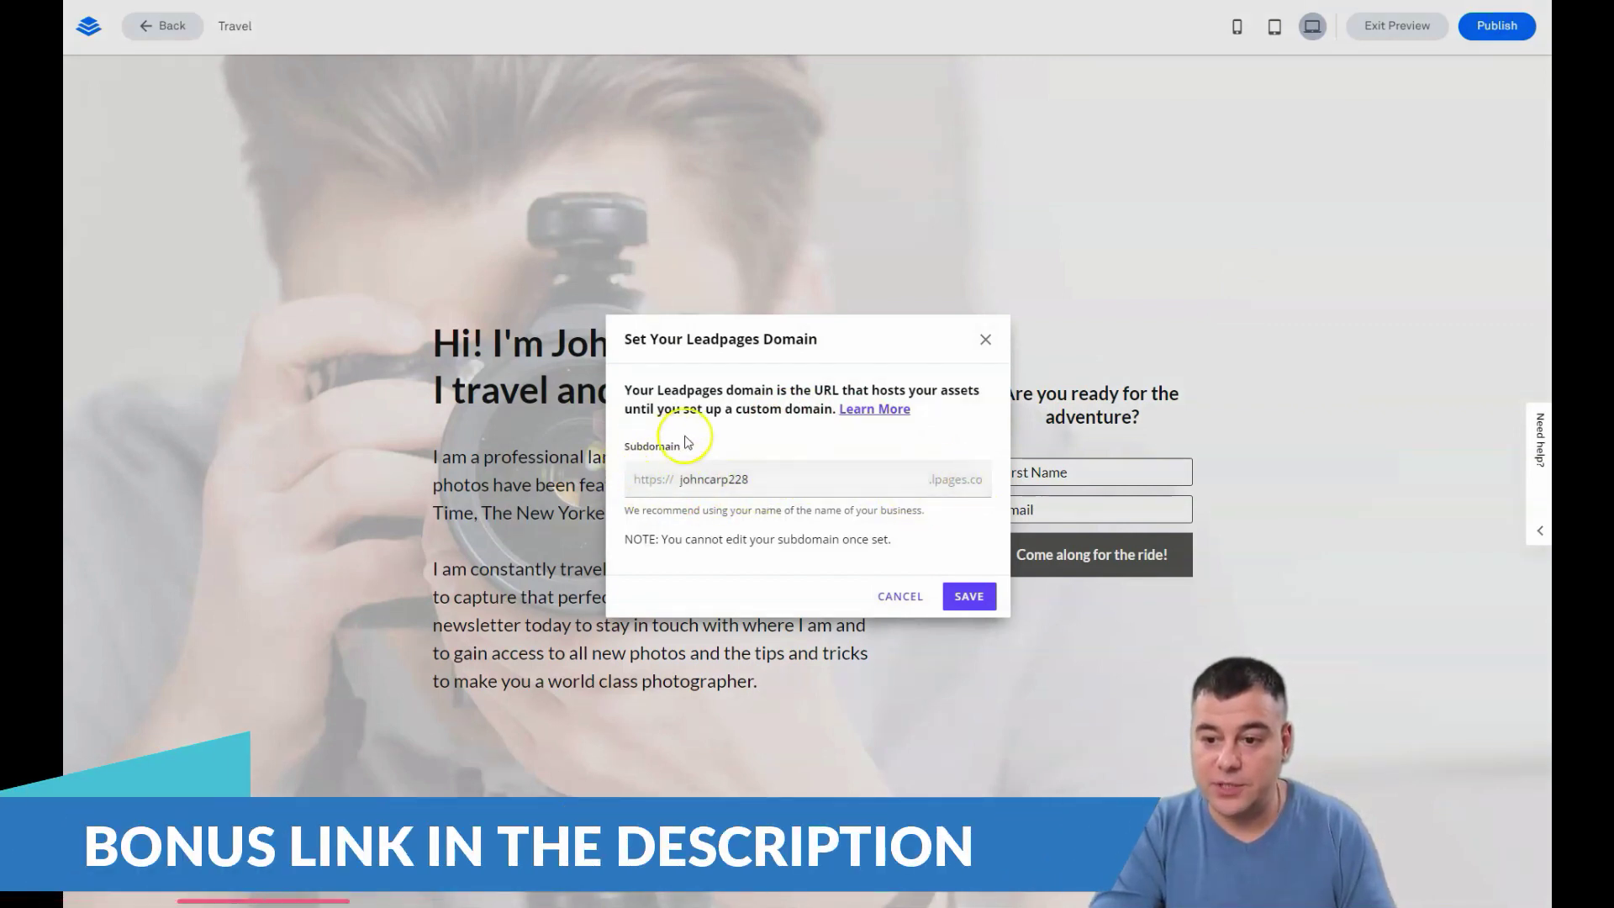
left_click(901, 597)
left_click(1376, 48)
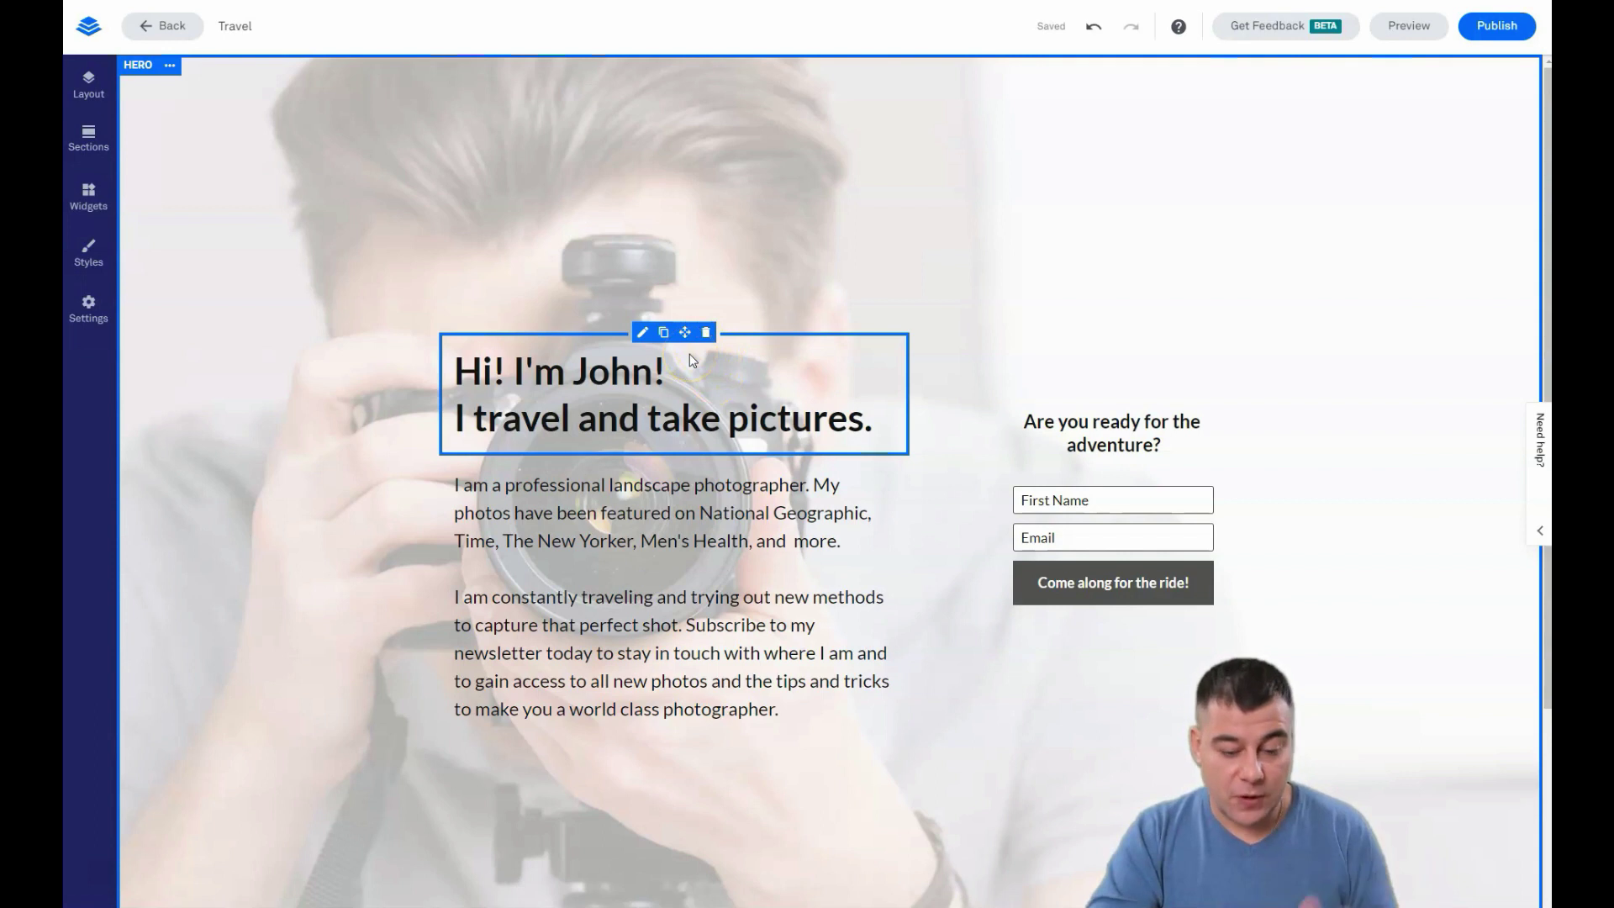
left_click(578, 290)
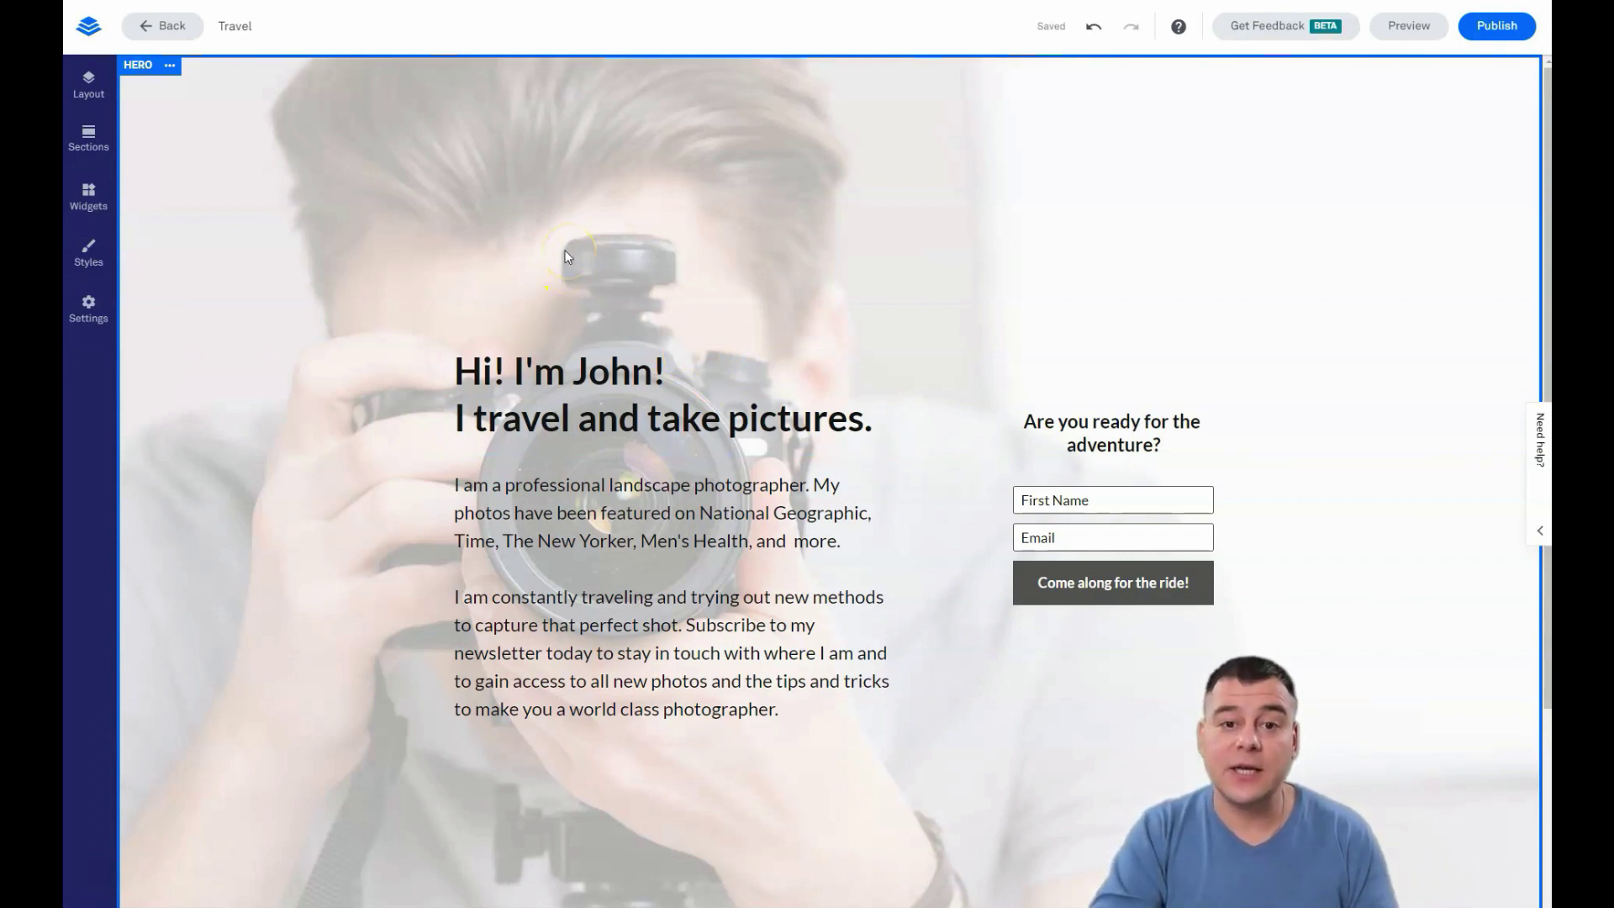
left_click(431, 309)
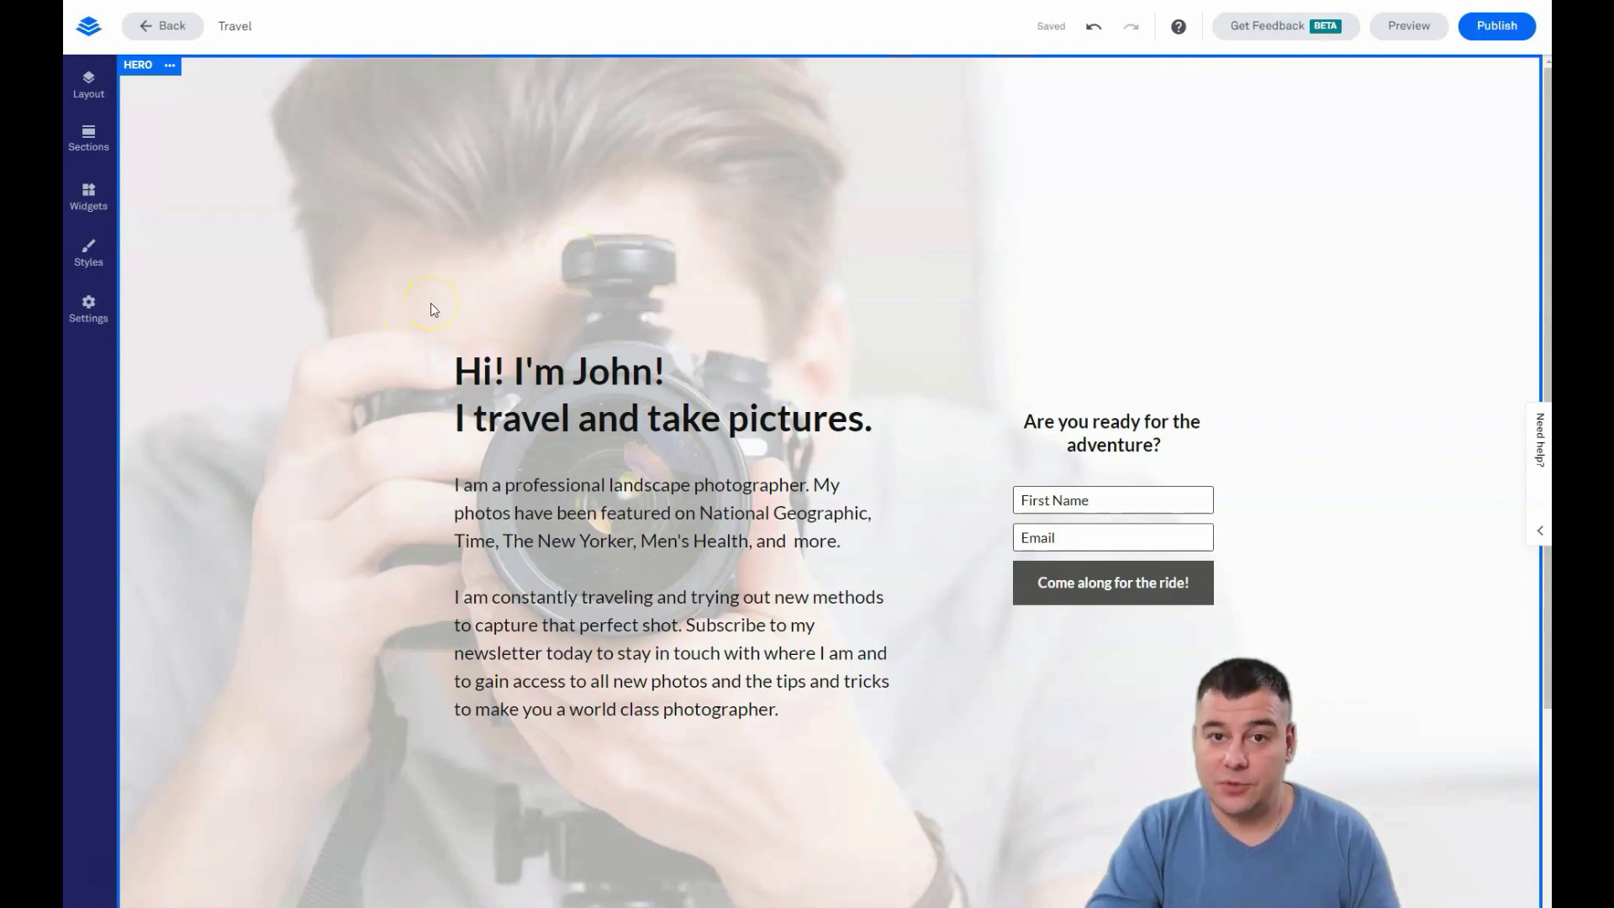